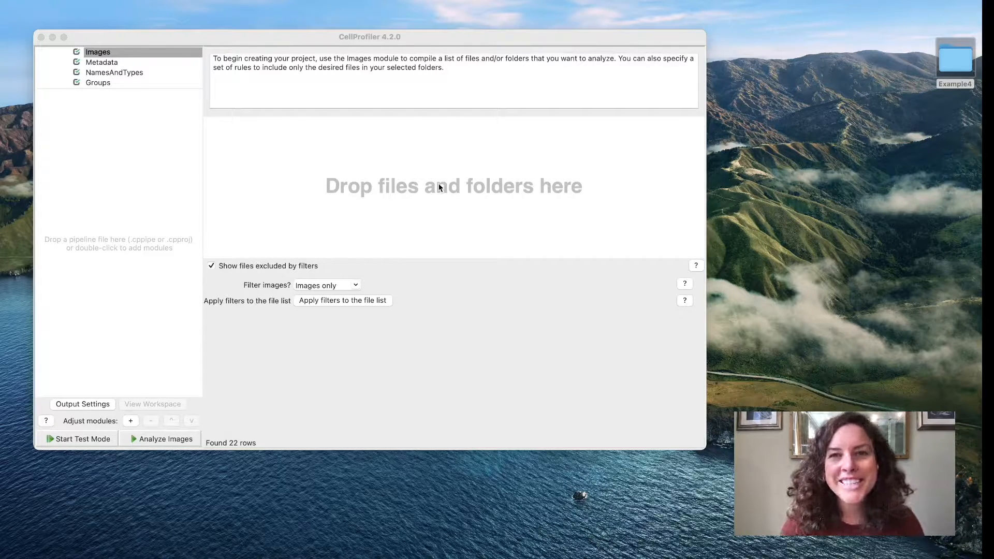
Look through the settings of the Metadata, NamesAndTypes and Groups input modules.
{"action": "left_click", "coordinate": [327, 37]}
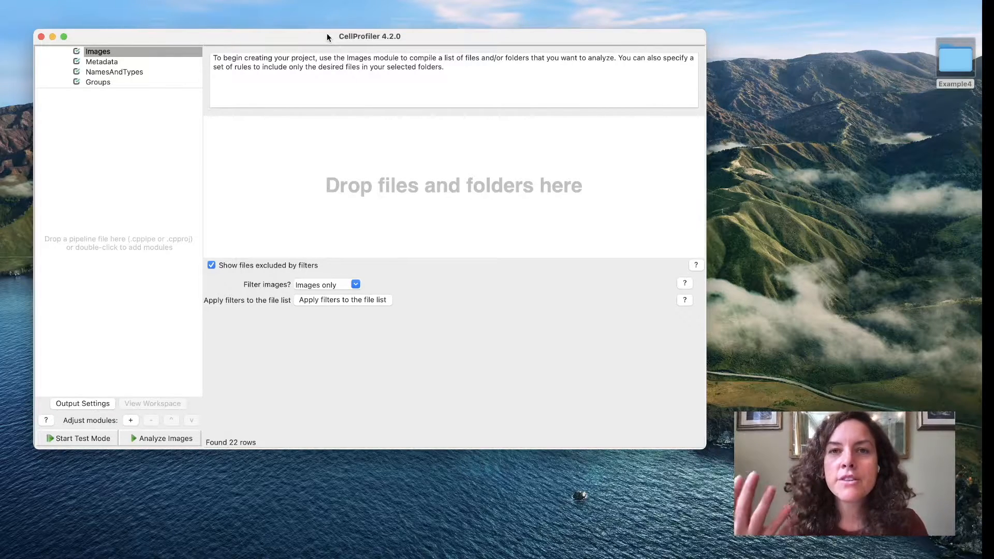
{"action": "left_click_drag", "start_coordinate": [170, 38], "coordinate": [171, 30]}
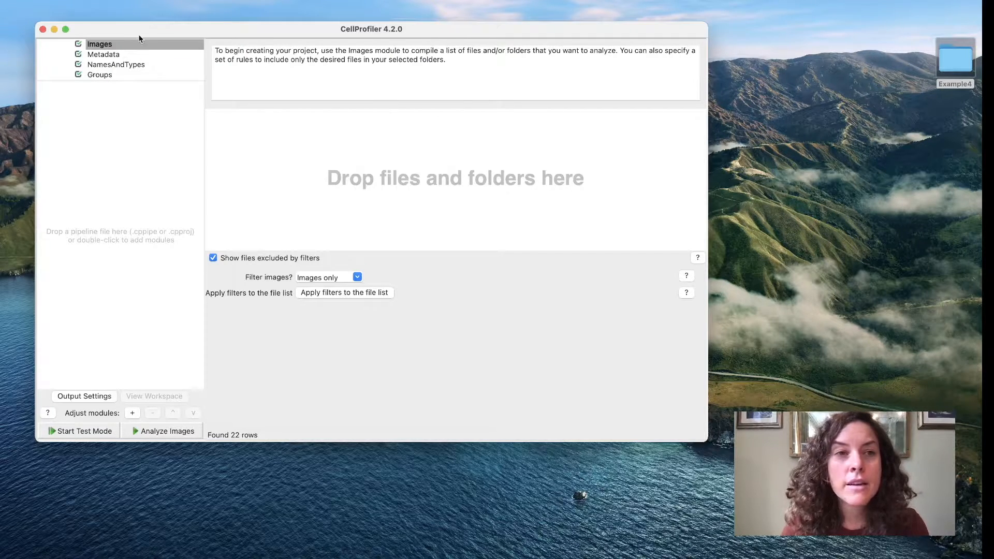
{"action": "left_click", "coordinate": [111, 56]}
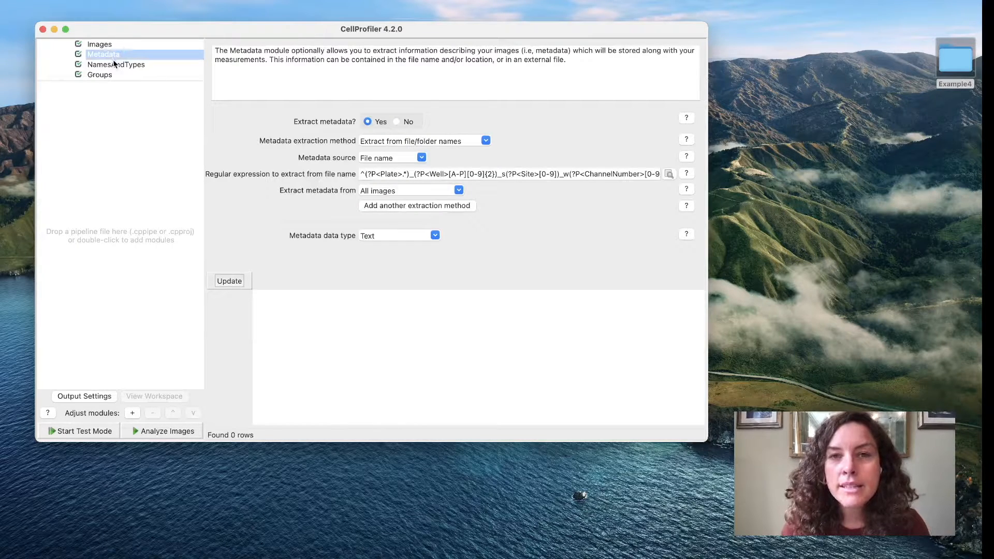
{"action": "left_click", "coordinate": [113, 67]}
{"action": "left_click", "coordinate": [109, 78]}
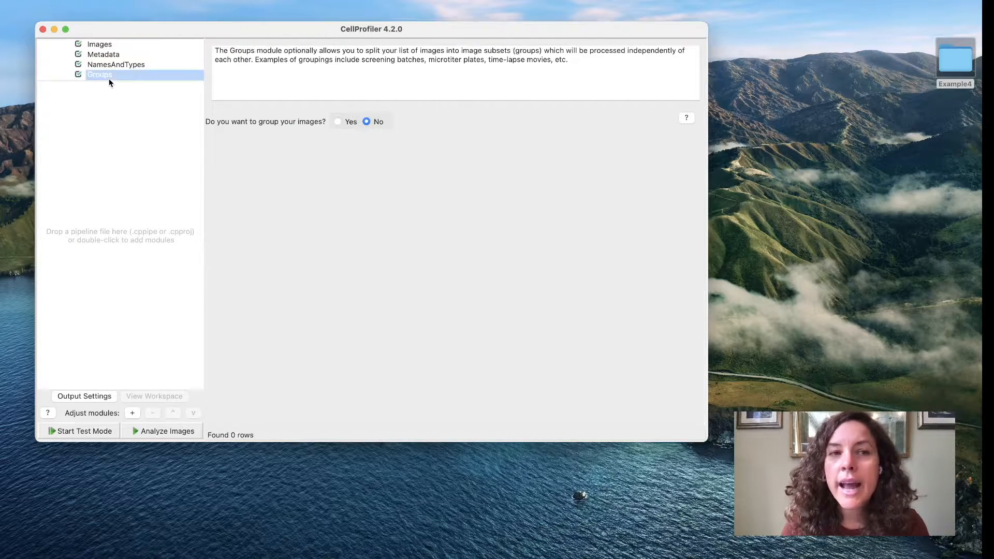
Read the help page for the Images module and close it.
{"action": "left_click", "coordinate": [113, 44]}
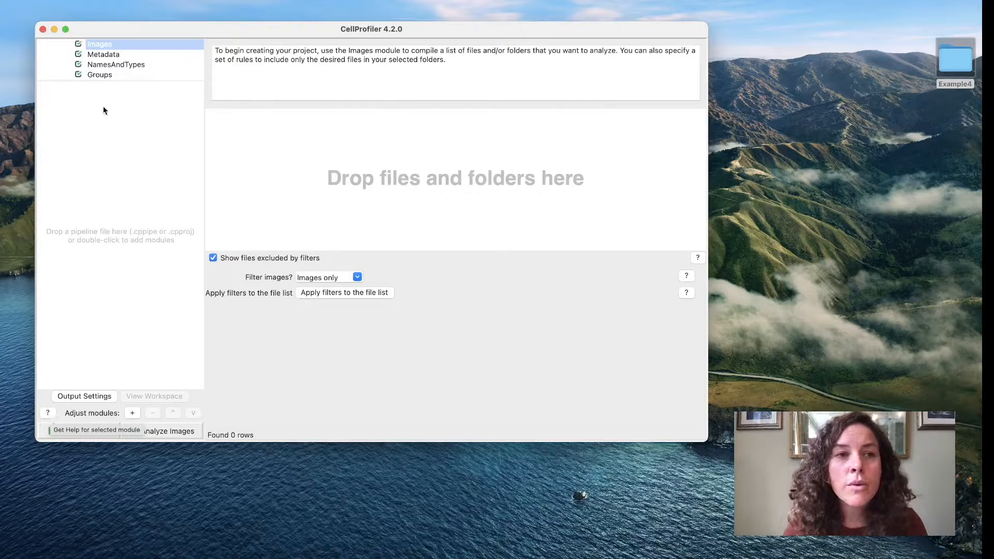
{"action": "left_click", "coordinate": [48, 413]}
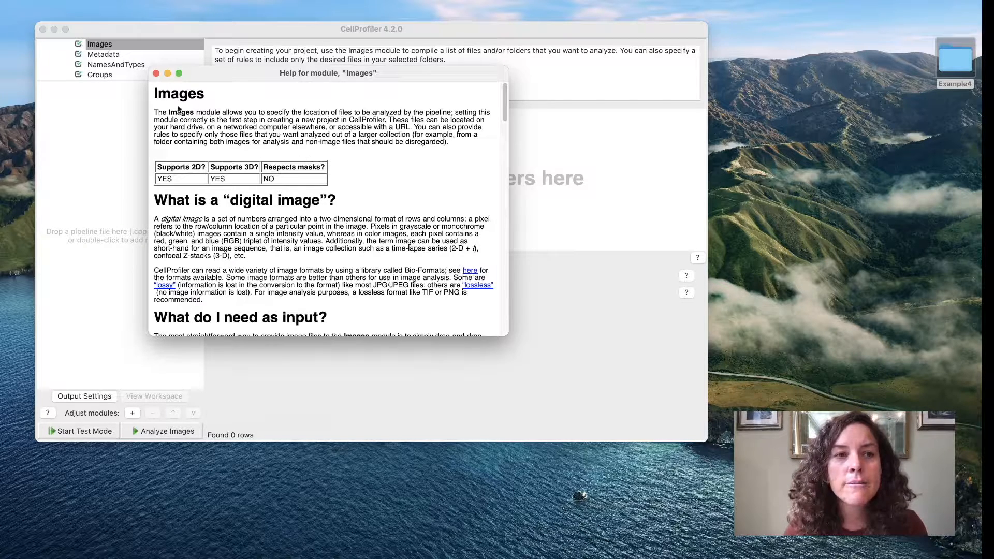
{"action": "left_click", "coordinate": [156, 74]}
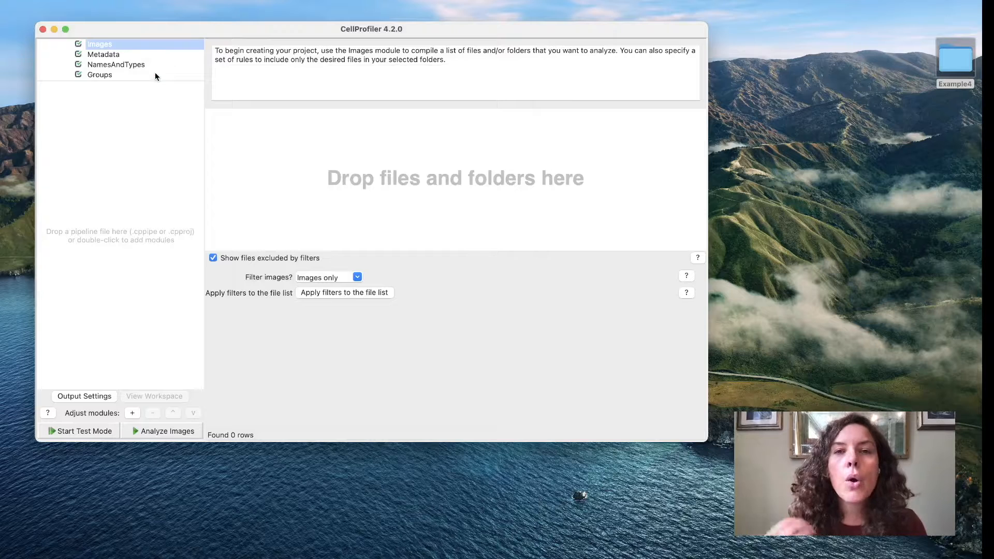
Review the metadata extraction methods available in the Metadata module.
{"action": "left_click", "coordinate": [122, 57]}
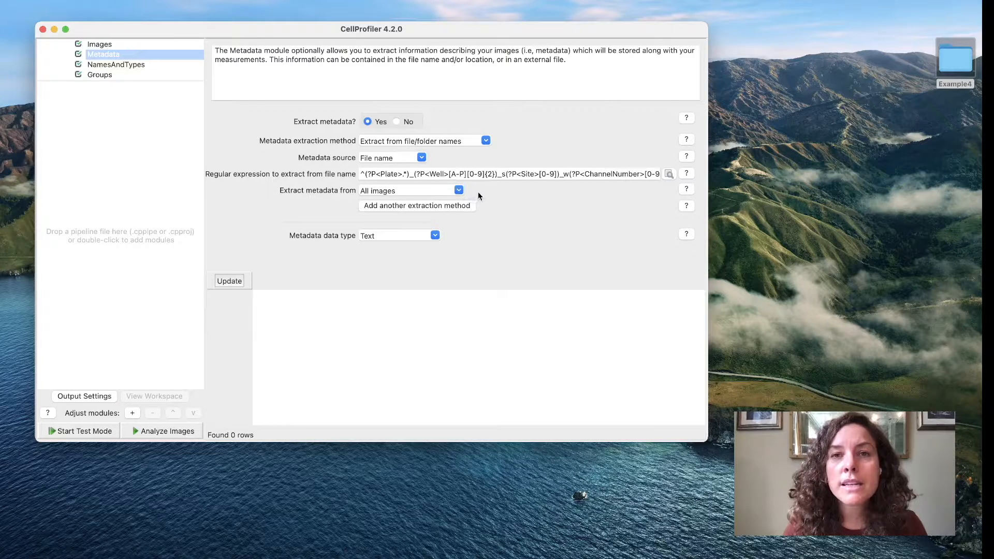
{"action": "left_click", "coordinate": [486, 140]}
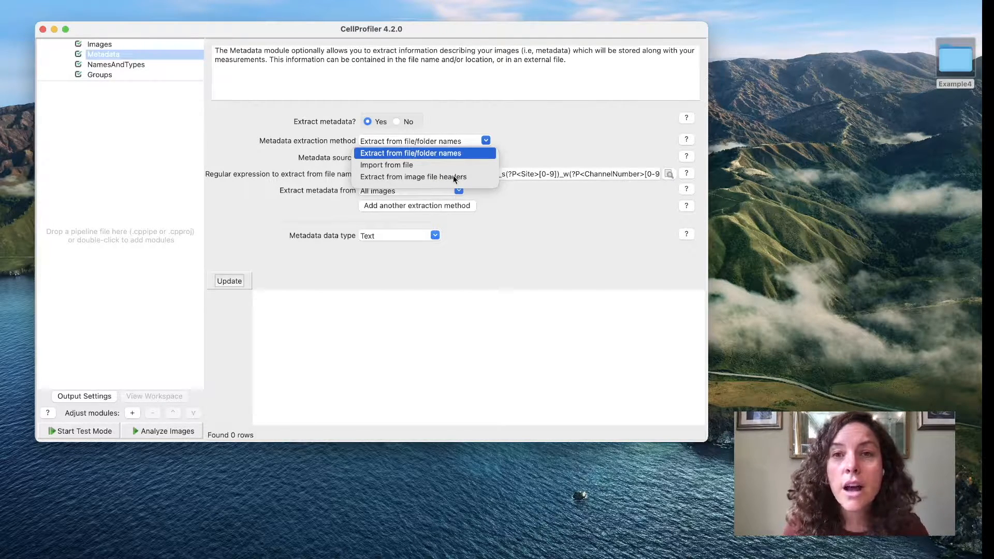
{"action": "left_click", "coordinate": [486, 120]}
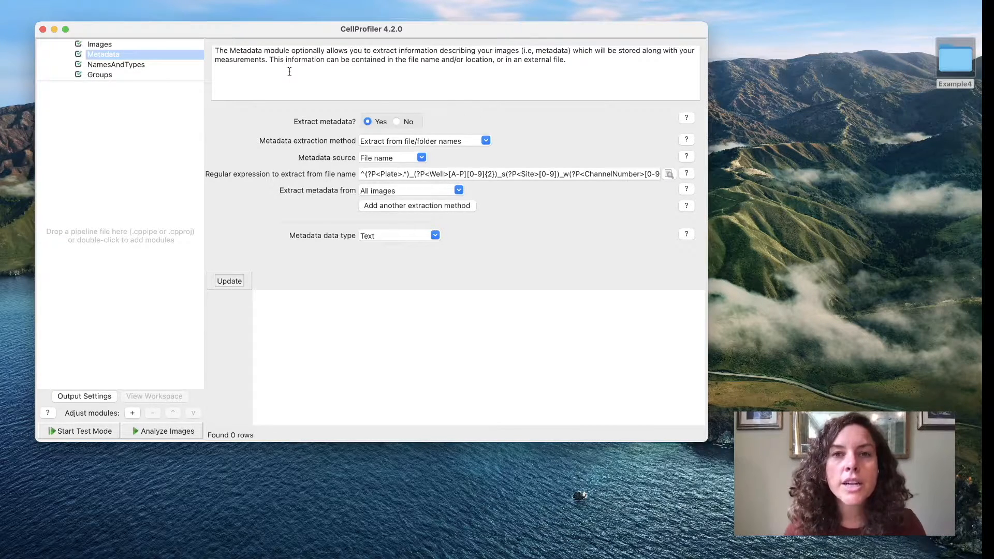
Read the help page for the NamesAndTypes module and view the Groups module's settings.
{"action": "left_click", "coordinate": [147, 65]}
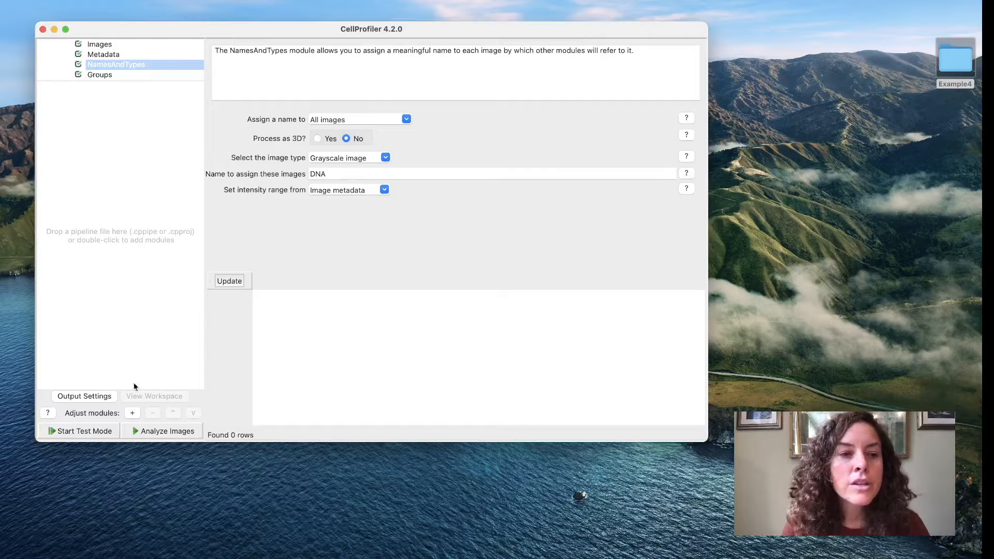
{"action": "left_click", "coordinate": [48, 413]}
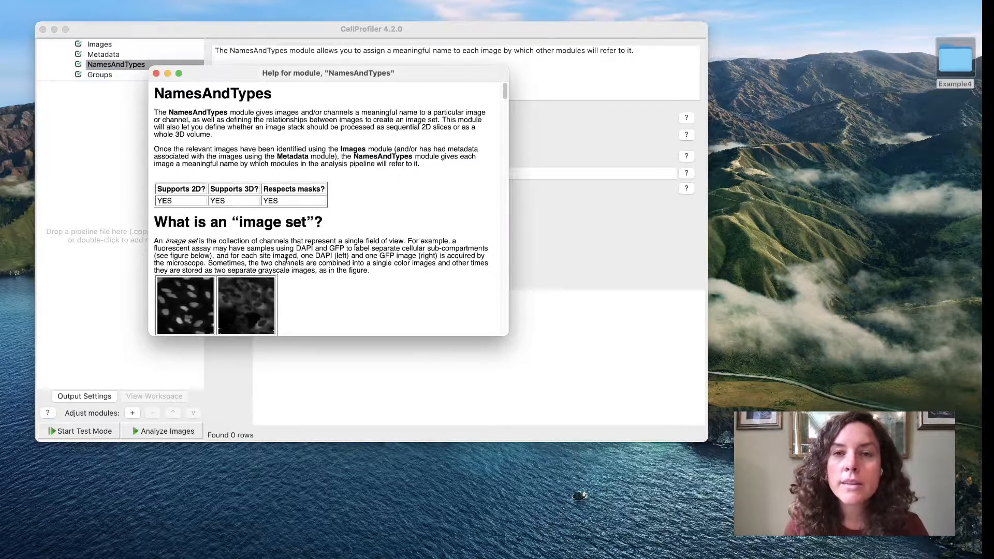
{"action": "left_click_drag", "start_coordinate": [508, 333], "coordinate": [512, 363]}
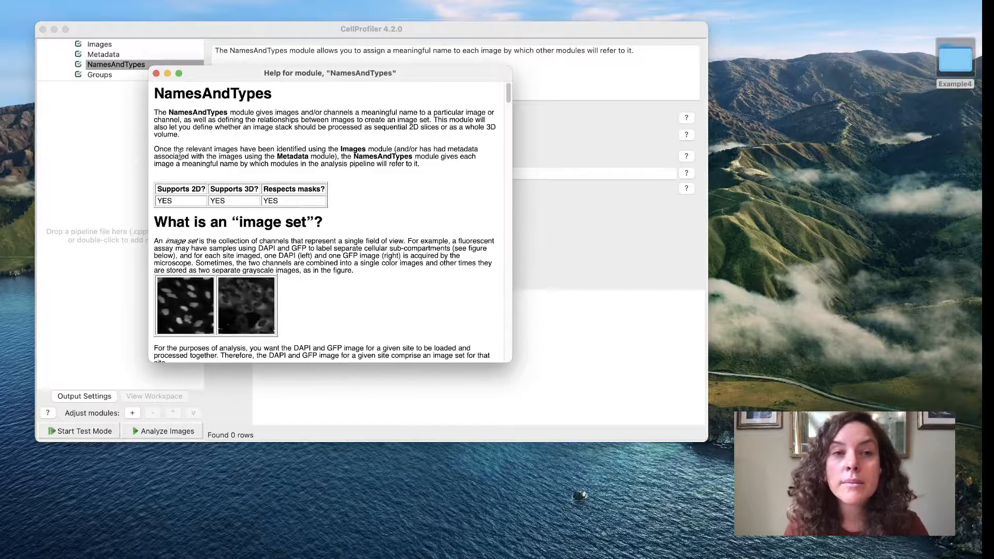
{"action": "left_click", "coordinate": [156, 73]}
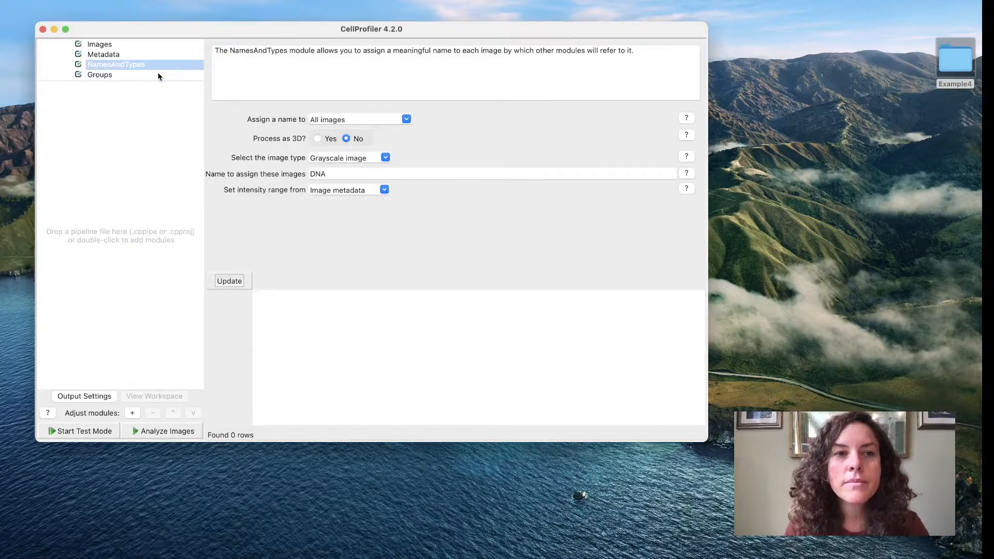
{"action": "left_click", "coordinate": [119, 76]}
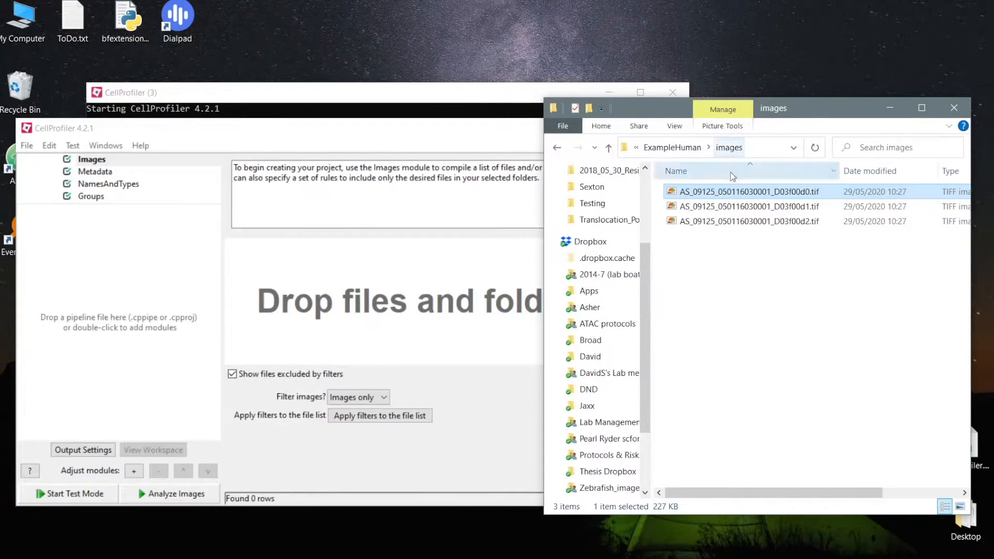
Add all three TIFF images from the ExampleHuman images folder to the Images module's file list.
{"action": "left_click", "coordinate": [712, 275]}
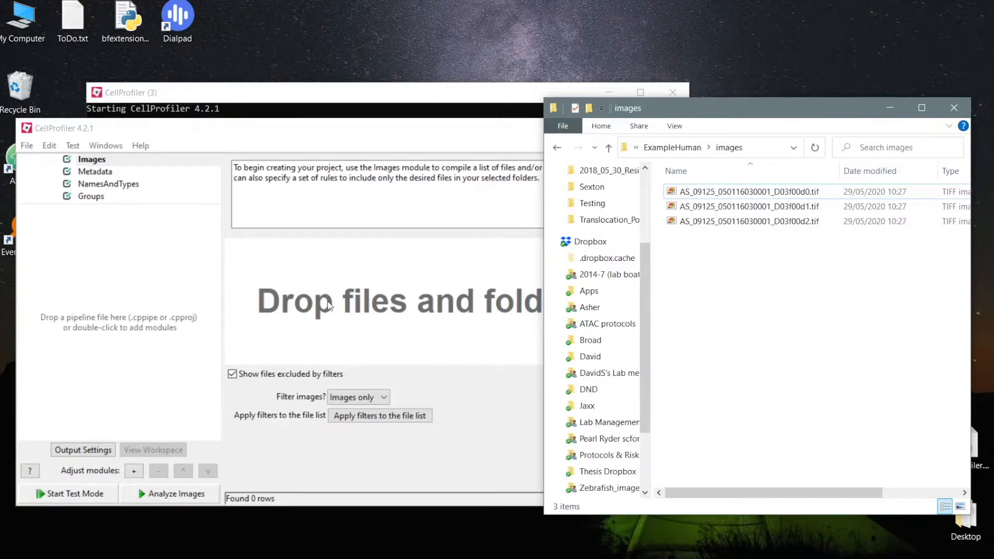
{"action": "left_click", "coordinate": [299, 128]}
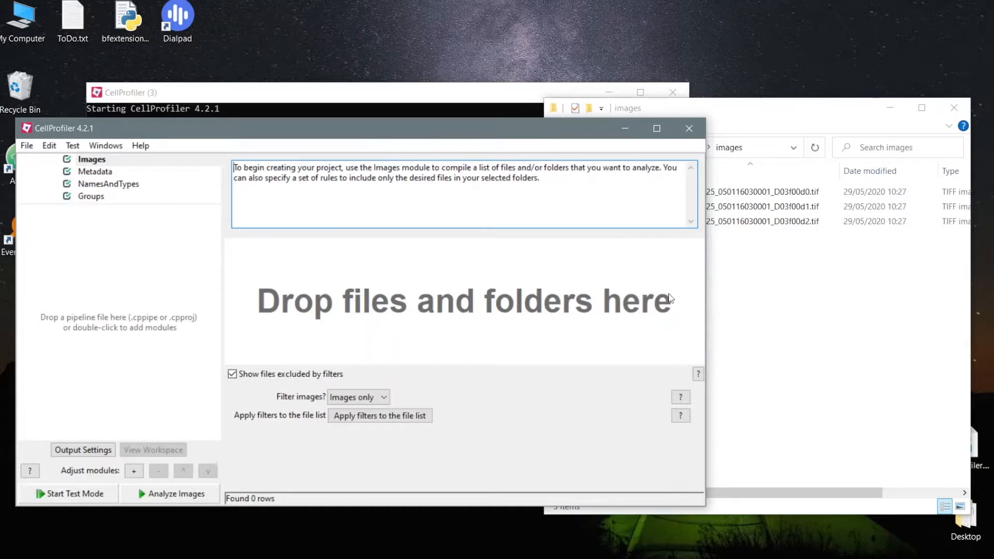
{"action": "left_click", "coordinate": [776, 308]}
{"action": "left_click_drag", "start_coordinate": [752, 295], "coordinate": [384, 295]}
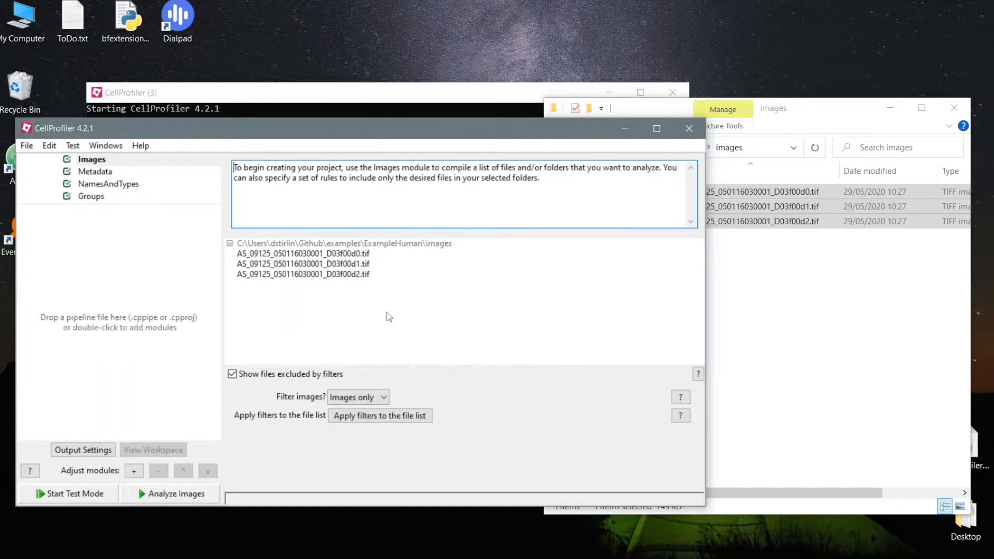
Preview each of the three listed images, ending in d0.tif, d1.tif and d2.tif, closing each preview after viewing.
{"action": "left_click", "coordinate": [299, 255]}
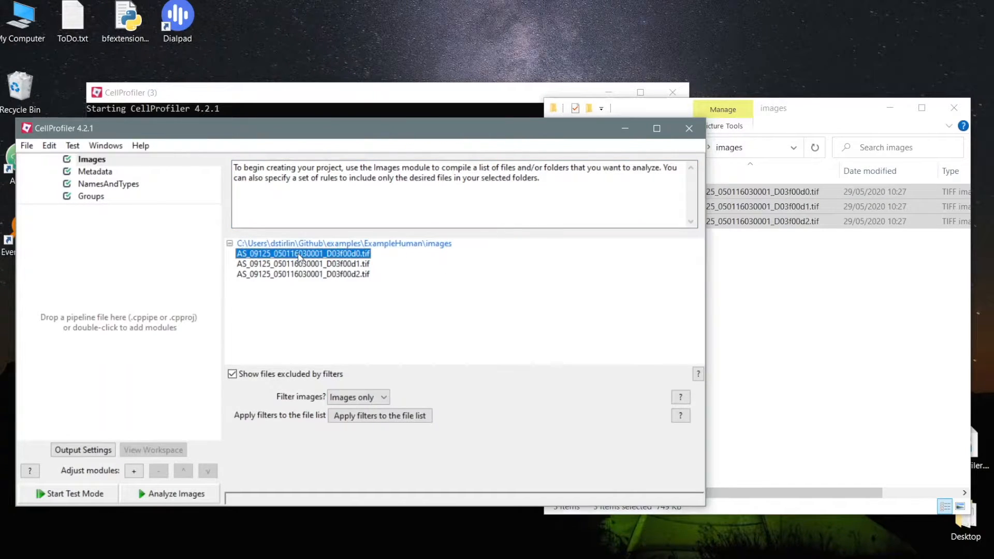
{"action": "double_click", "coordinate": [299, 254]}
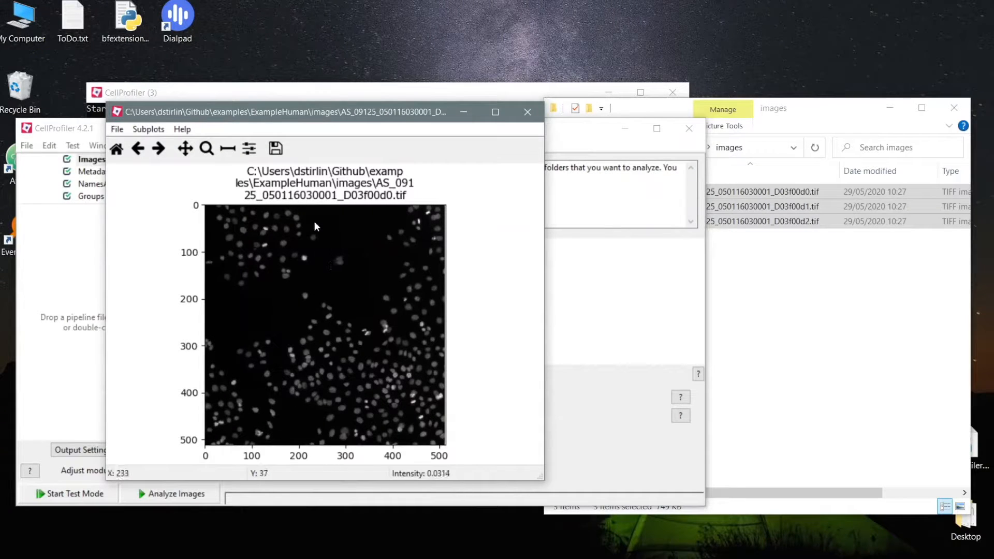
{"action": "left_click_drag", "start_coordinate": [331, 117], "coordinate": [697, 89]}
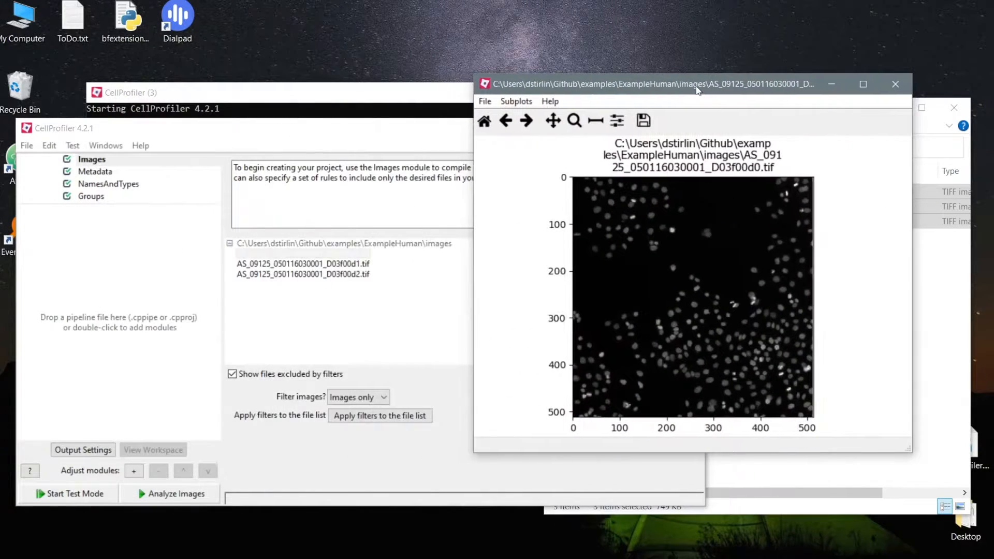
{"action": "left_click", "coordinate": [907, 80]}
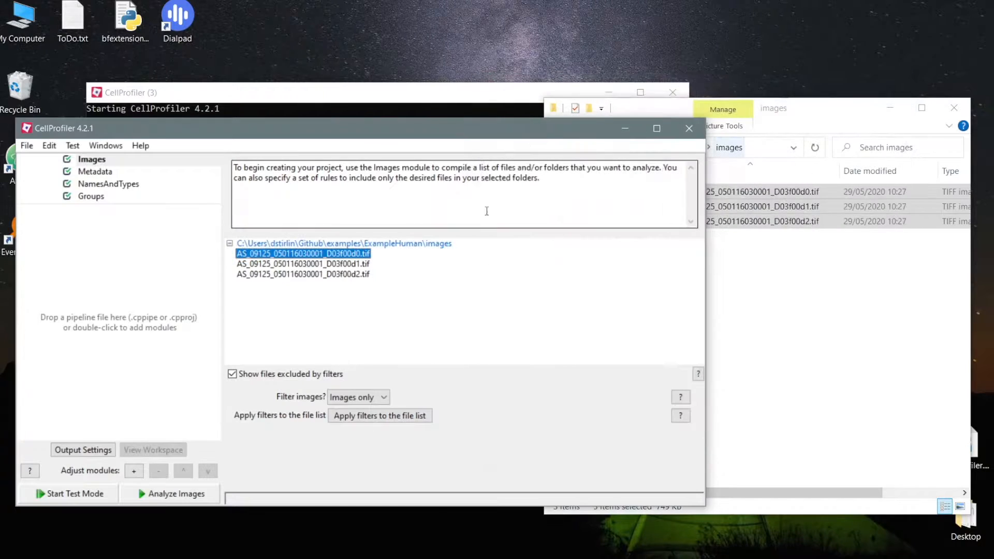
{"action": "double_click", "coordinate": [360, 265]}
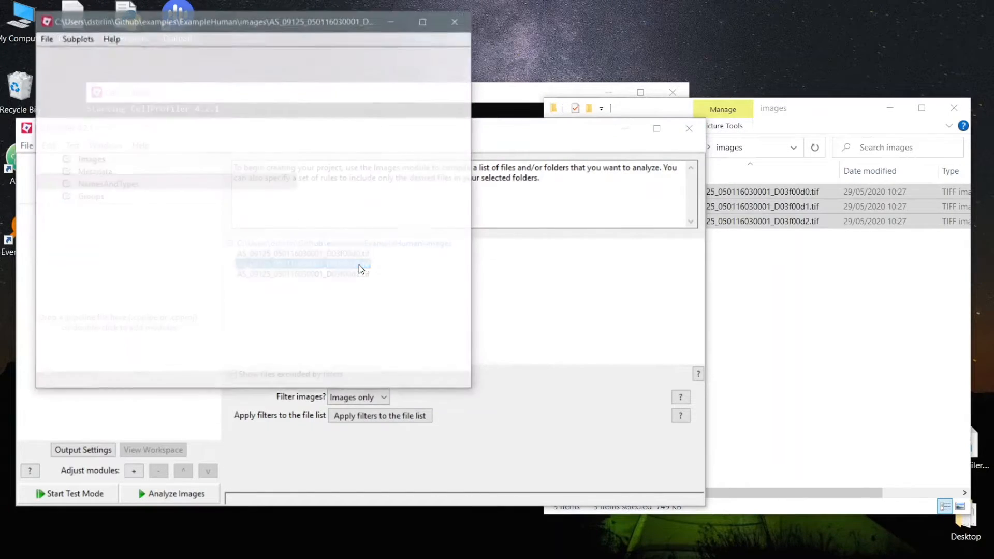
{"action": "left_click", "coordinate": [456, 21]}
{"action": "double_click", "coordinate": [334, 276]}
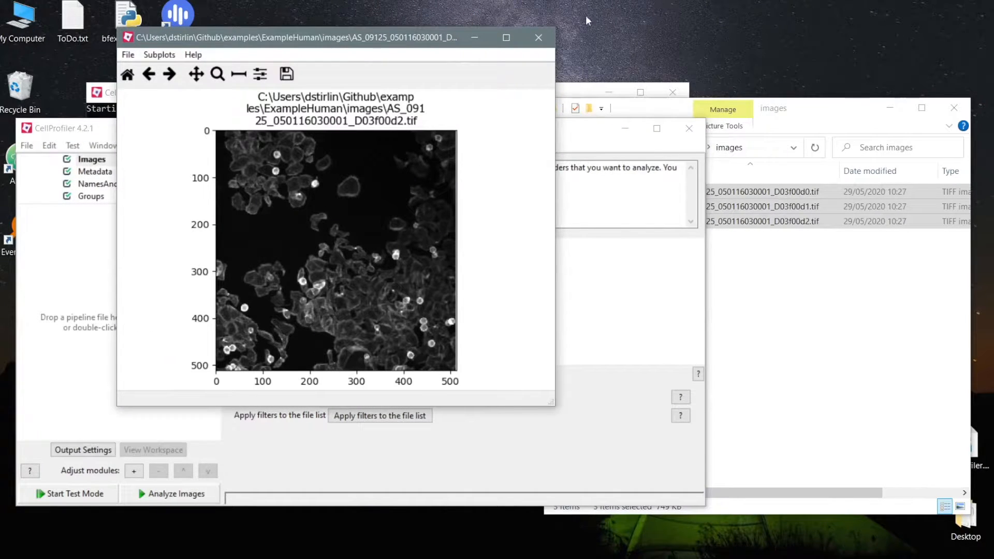
{"action": "left_click", "coordinate": [538, 38]}
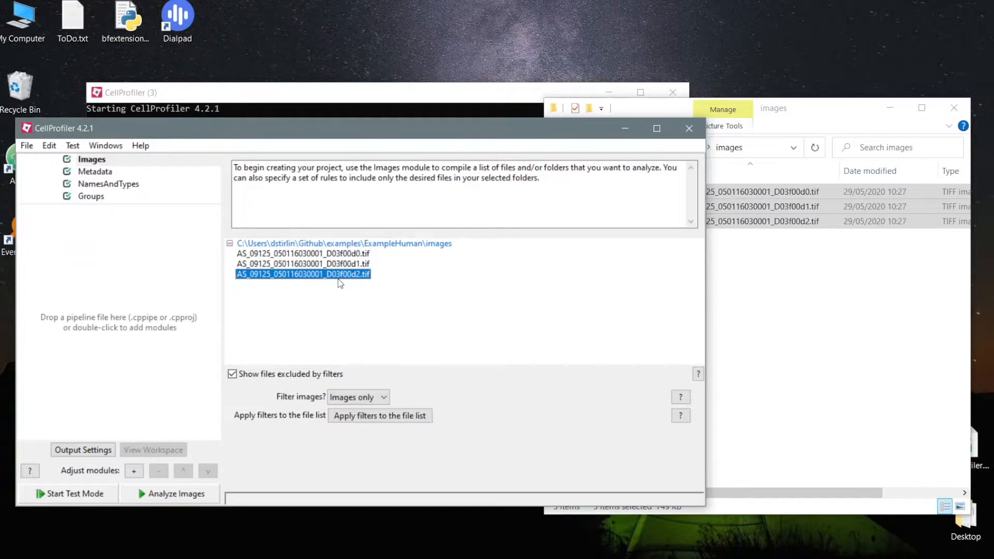
Update the image set table in NamesAndTypes and assign names to images matching rules instead of all images.
{"action": "left_click", "coordinate": [106, 185]}
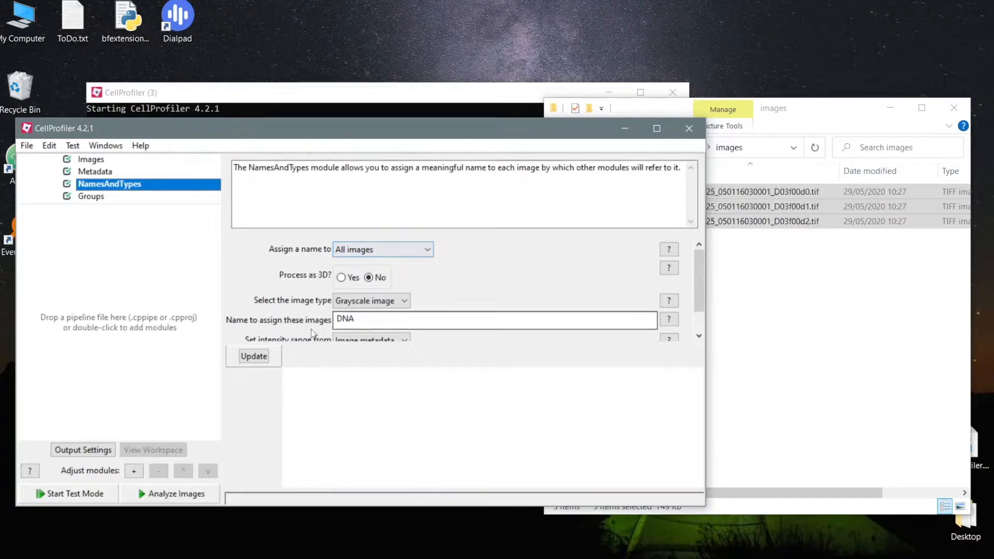
{"action": "left_click", "coordinate": [262, 355]}
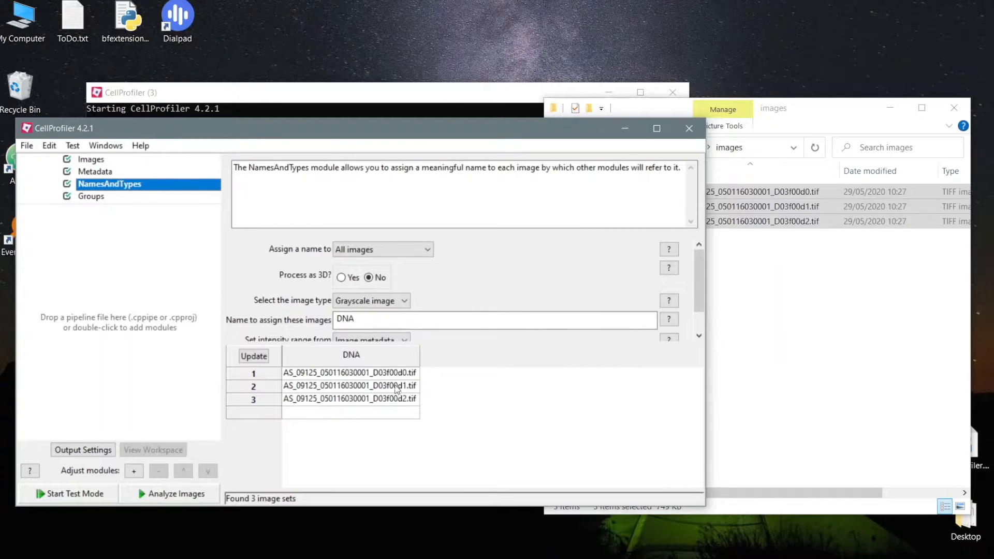
{"action": "left_click", "coordinate": [426, 249]}
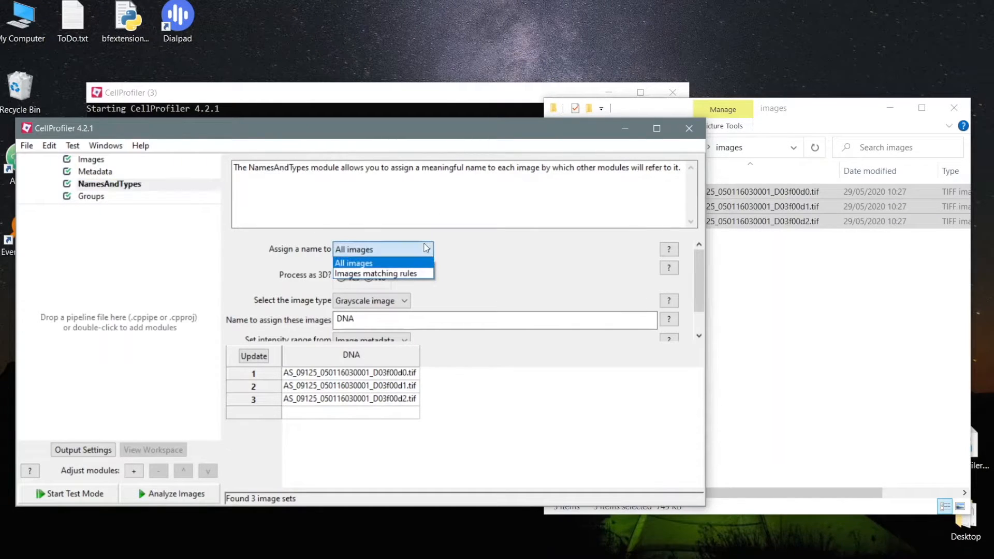
{"action": "left_click", "coordinate": [366, 274]}
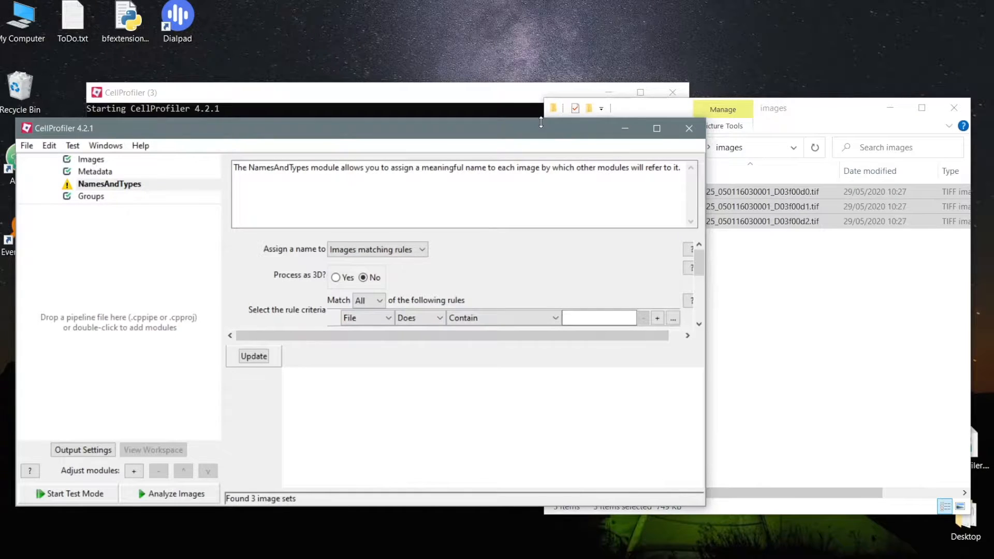
{"action": "left_click_drag", "start_coordinate": [540, 122], "coordinate": [544, 85]}
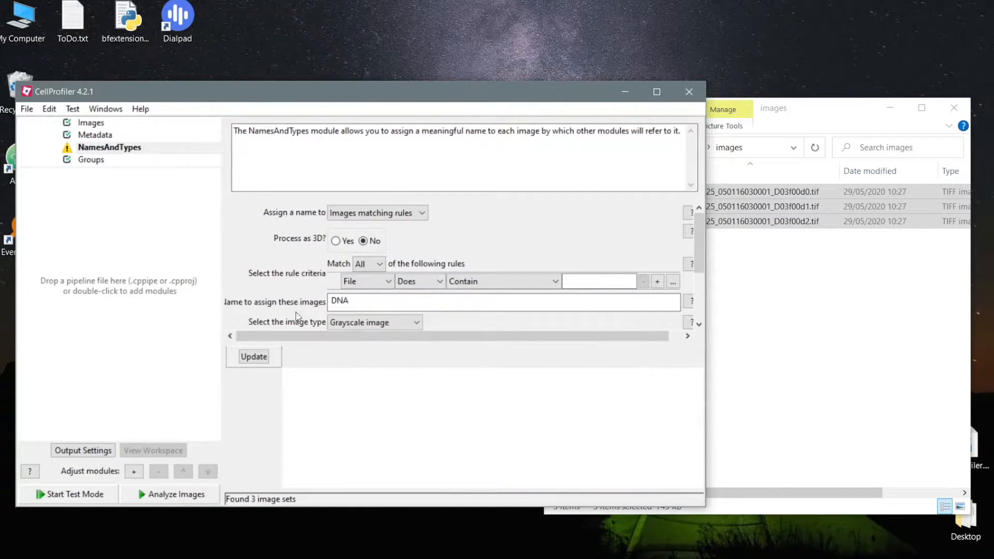
Set the DNA image rule to match files containing "d0.tif" and update the image set table.
{"action": "left_click", "coordinate": [362, 281]}
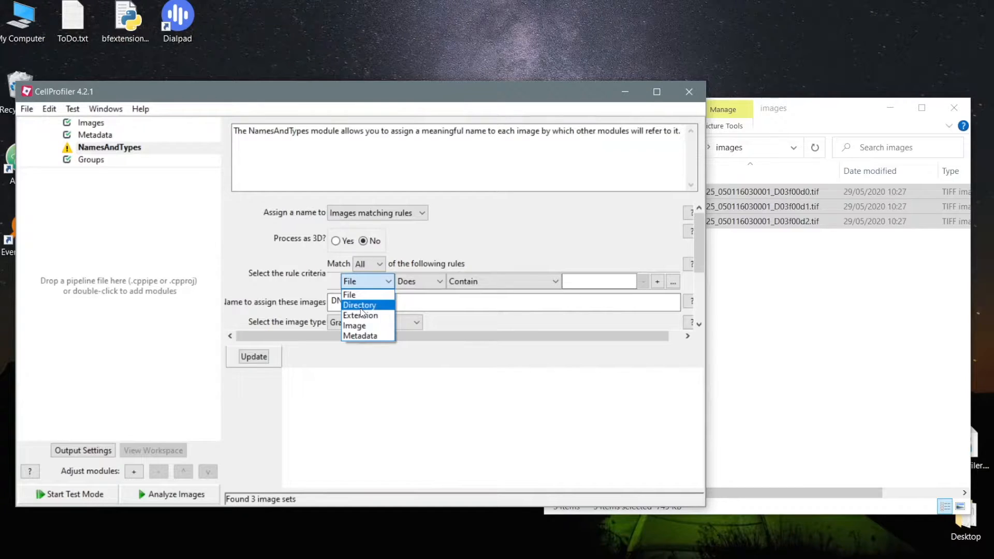
{"action": "left_click", "coordinate": [371, 284]}
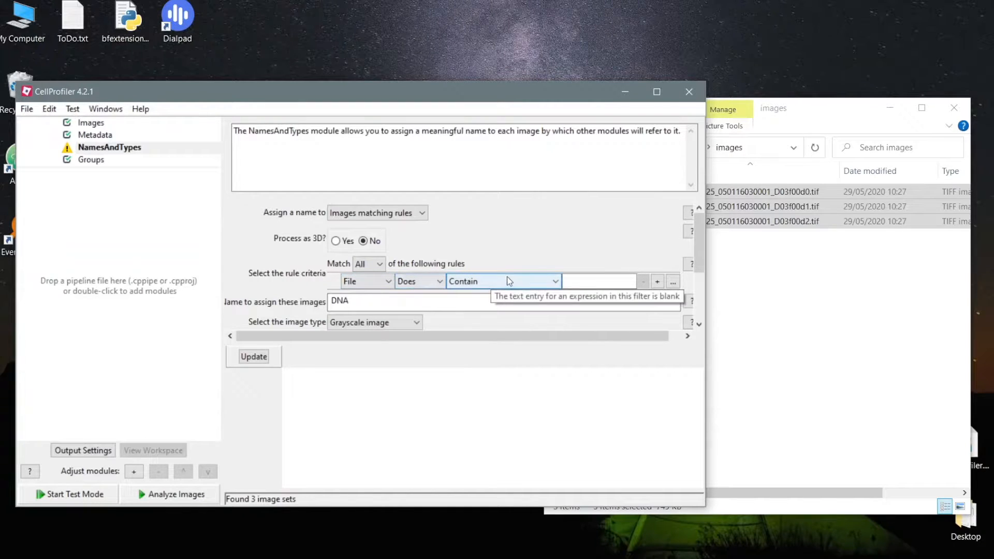
{"action": "left_click", "coordinate": [608, 280]}
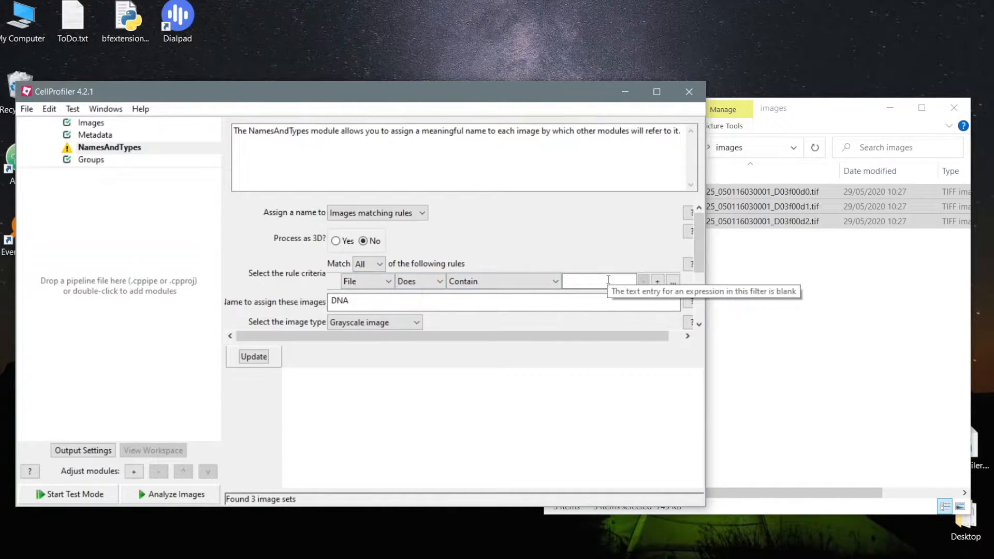
{"action": "type", "text": "d0.tif"}
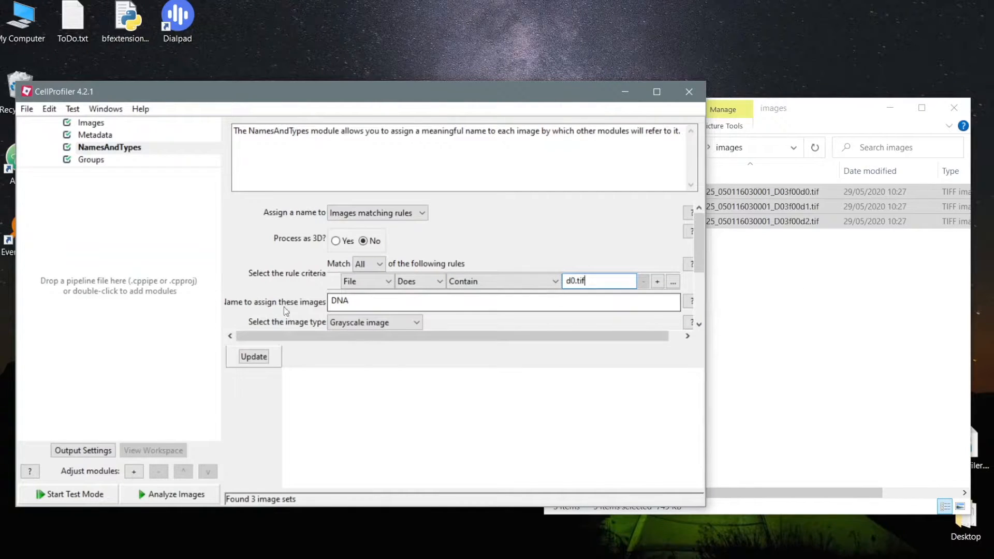
{"action": "left_click", "coordinate": [262, 359]}
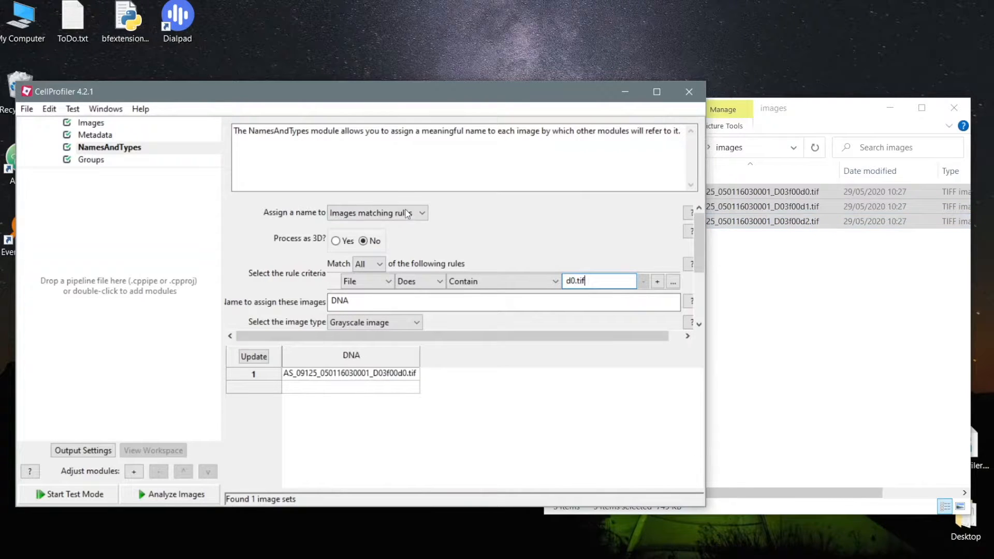
Add another image to NamesAndTypes and set its rule to match files containing "d1.tif".
{"action": "left_click_drag", "start_coordinate": [700, 232], "coordinate": [697, 287]}
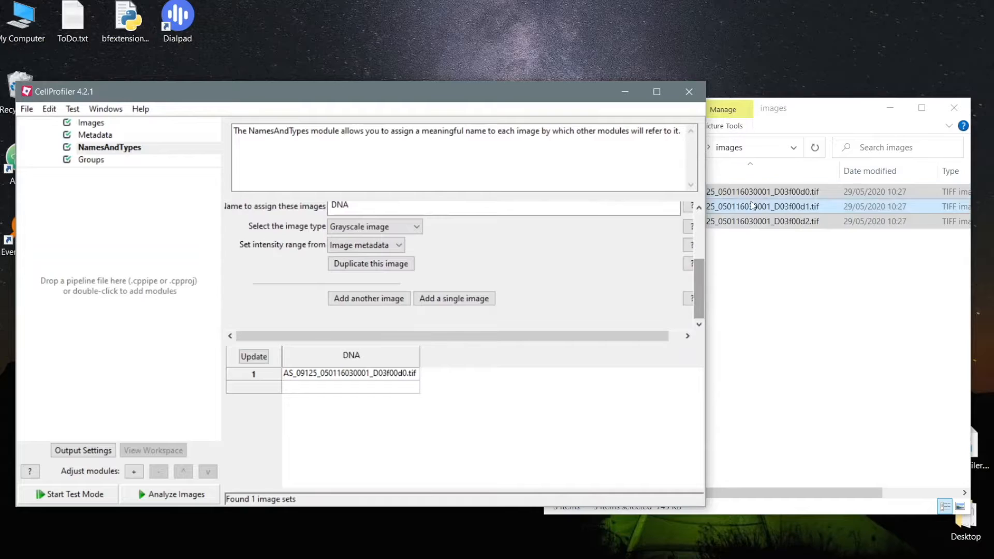
{"action": "left_click", "coordinate": [357, 300]}
{"action": "left_click", "coordinate": [599, 316]}
{"action": "type", "text": "d1"}
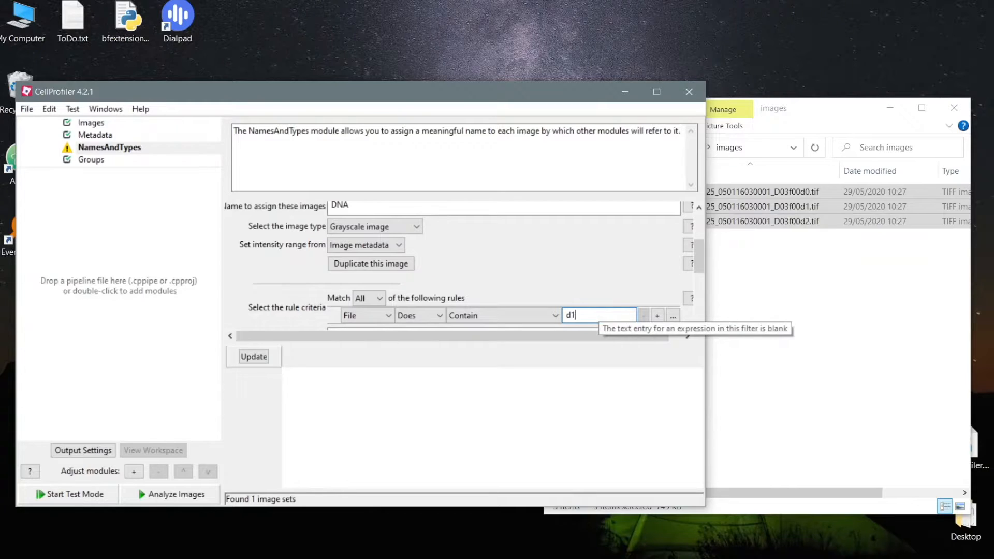
{"action": "type", "text": ".tif"}
Duplicate the GFP image as RFP with a rule matching files containing "d2.tif", and update the image set table.
{"action": "left_click_drag", "start_coordinate": [699, 252], "coordinate": [699, 280]}
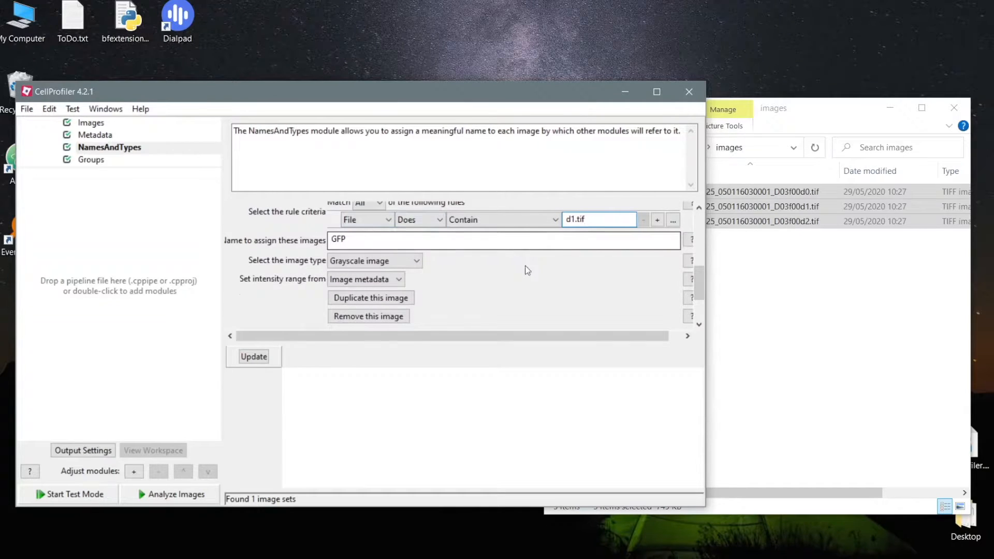
{"action": "left_click", "coordinate": [389, 300]}
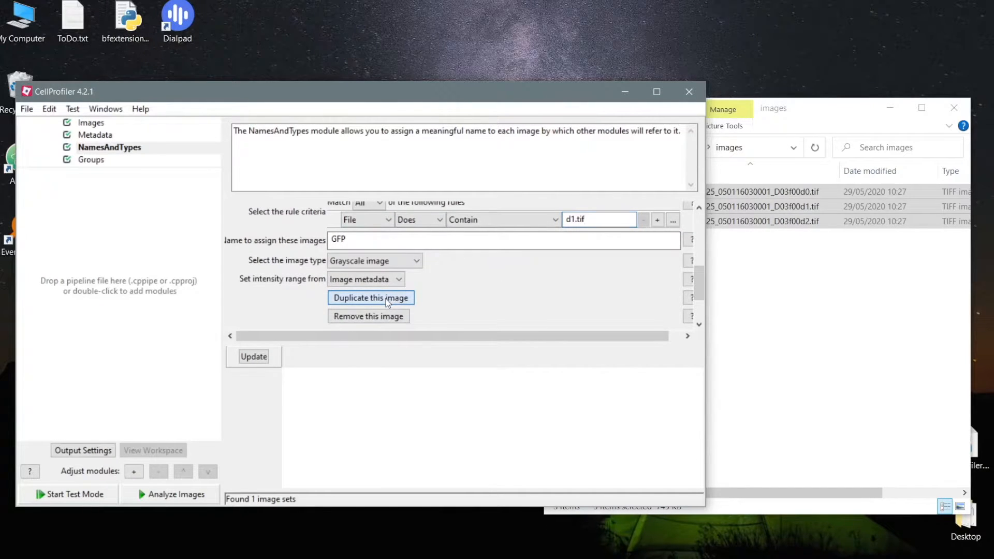
{"action": "left_click_drag", "start_coordinate": [698, 259], "coordinate": [697, 282]}
{"action": "left_click", "coordinate": [573, 244]}
{"action": "key", "text": "BackSpace"}
{"action": "type", "text": "2"}
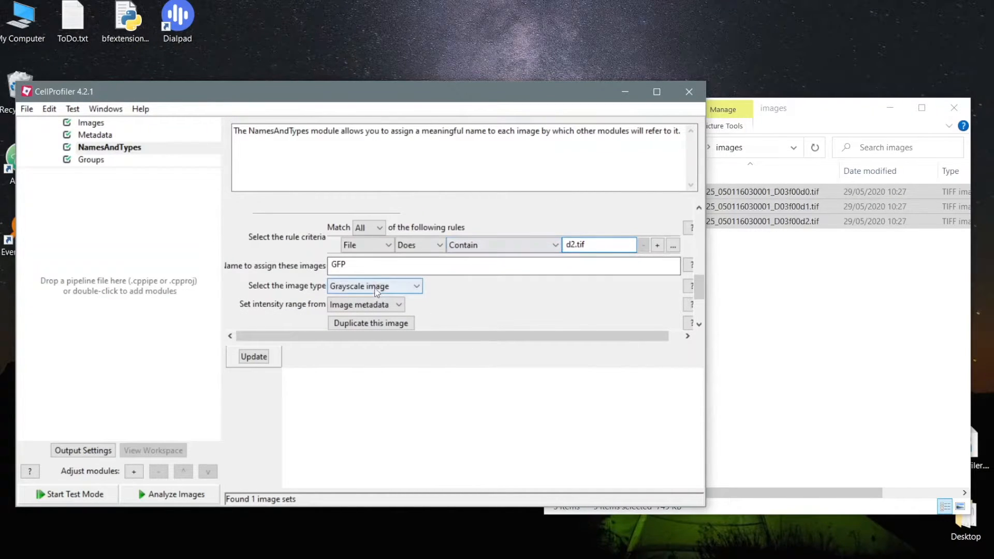
{"action": "left_click", "coordinate": [335, 265]}
{"action": "key", "text": "BackSpace"}
{"action": "type", "text": "R"}
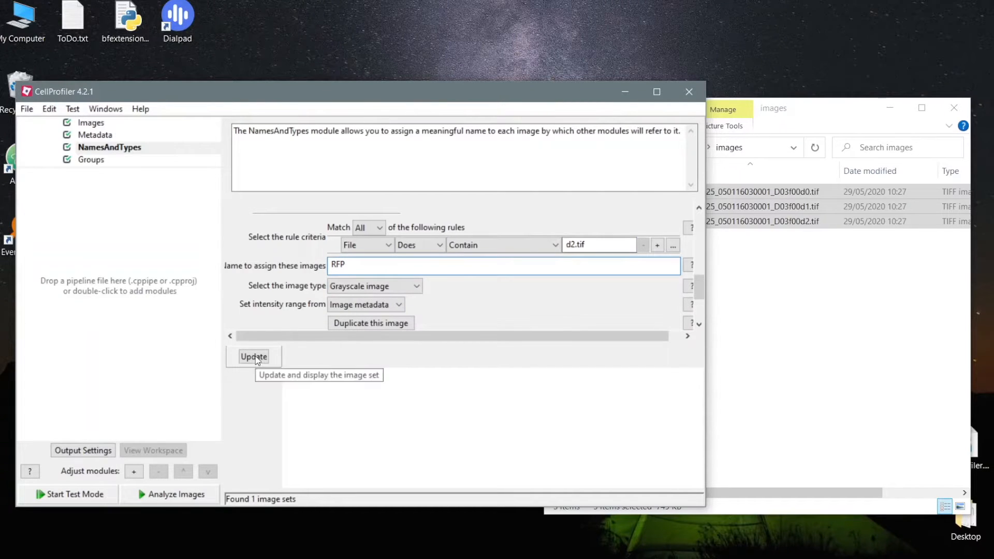
{"action": "left_click", "coordinate": [255, 358]}
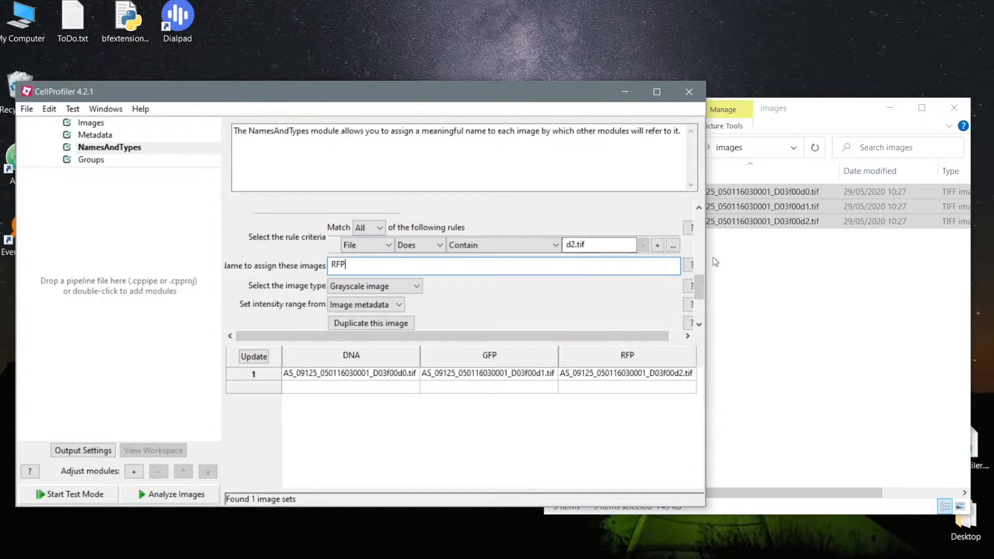
Try adding a second, Extension-based rule to the RFP image with All matching kept, and remove that rule again.
{"action": "left_click", "coordinate": [657, 245]}
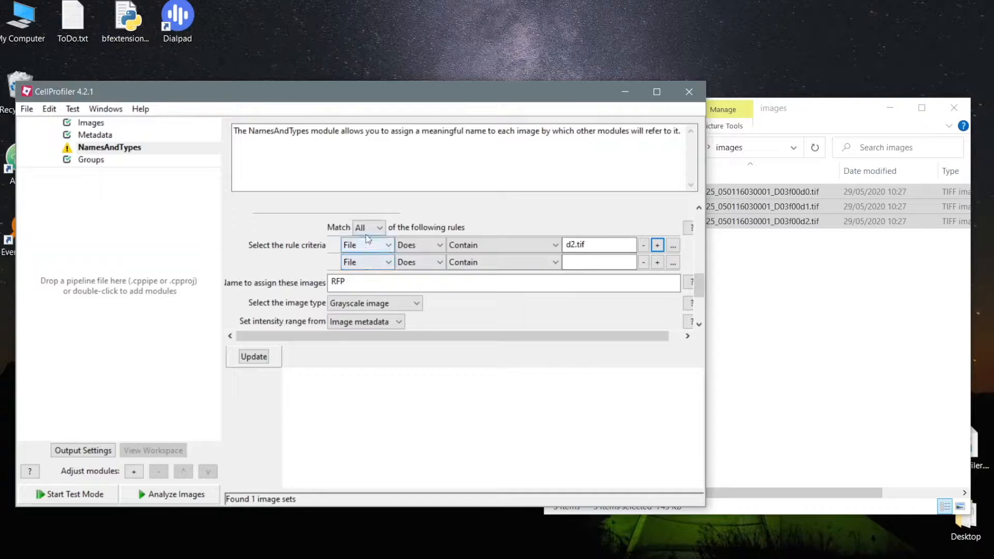
{"action": "left_click", "coordinate": [367, 262]}
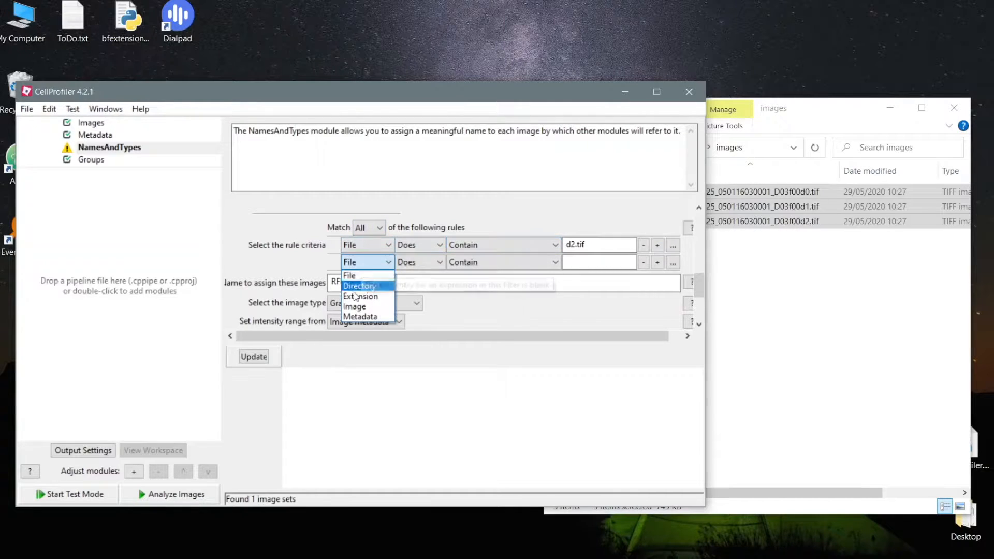
{"action": "left_click", "coordinate": [357, 296]}
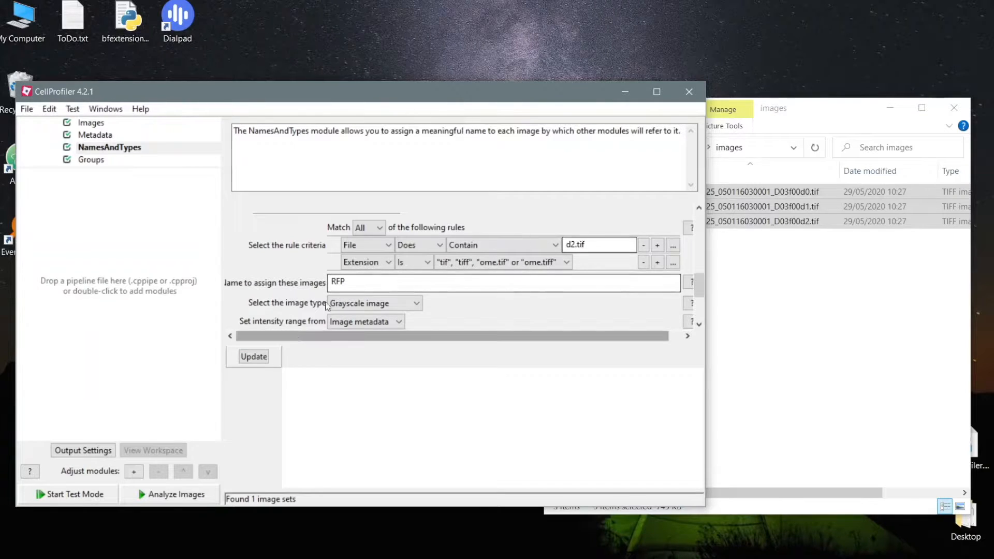
{"action": "left_click", "coordinate": [381, 226]}
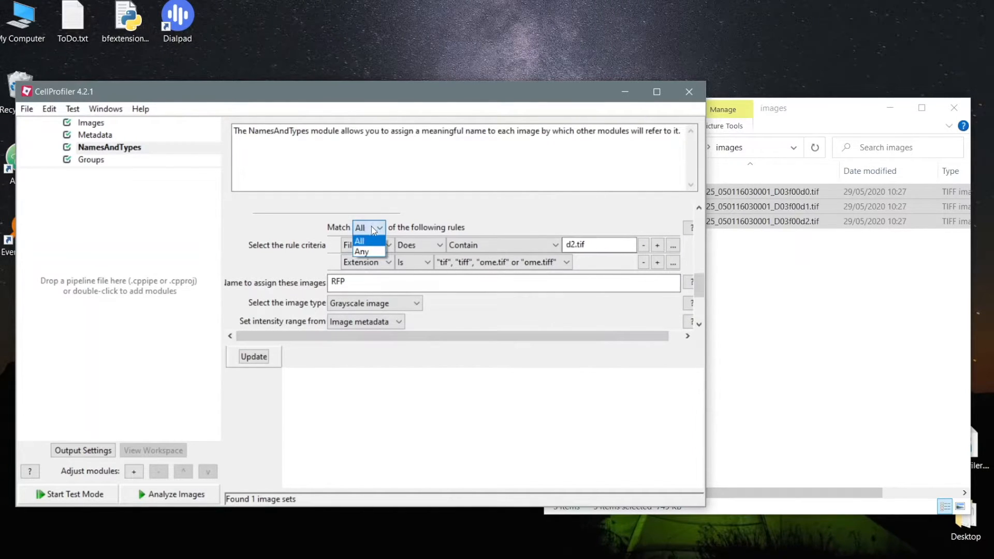
{"action": "left_click", "coordinate": [372, 232]}
{"action": "left_click", "coordinate": [644, 263]}
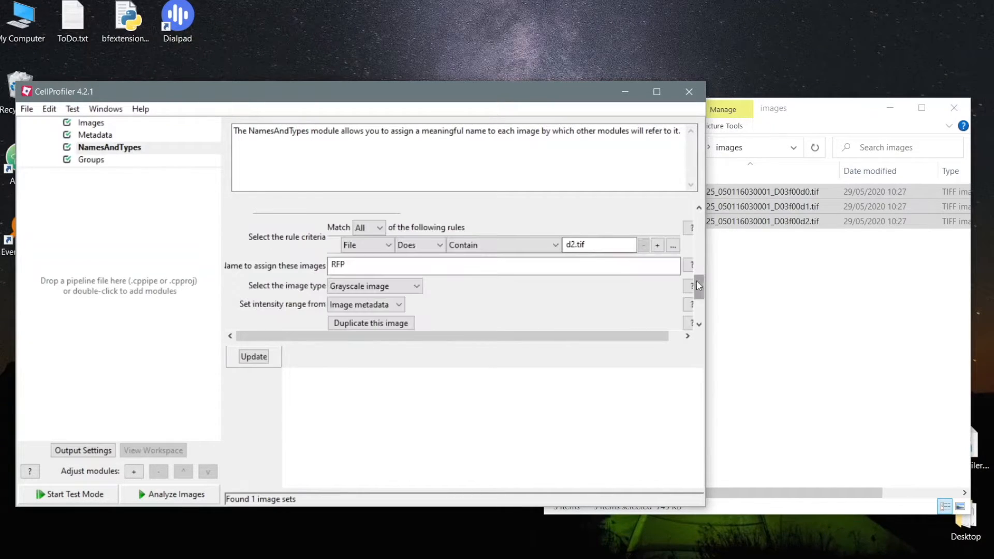
Review the image assignments and matching method options, keep Order as the method, and update the image set table.
{"action": "left_click_drag", "start_coordinate": [696, 284], "coordinate": [694, 220]}
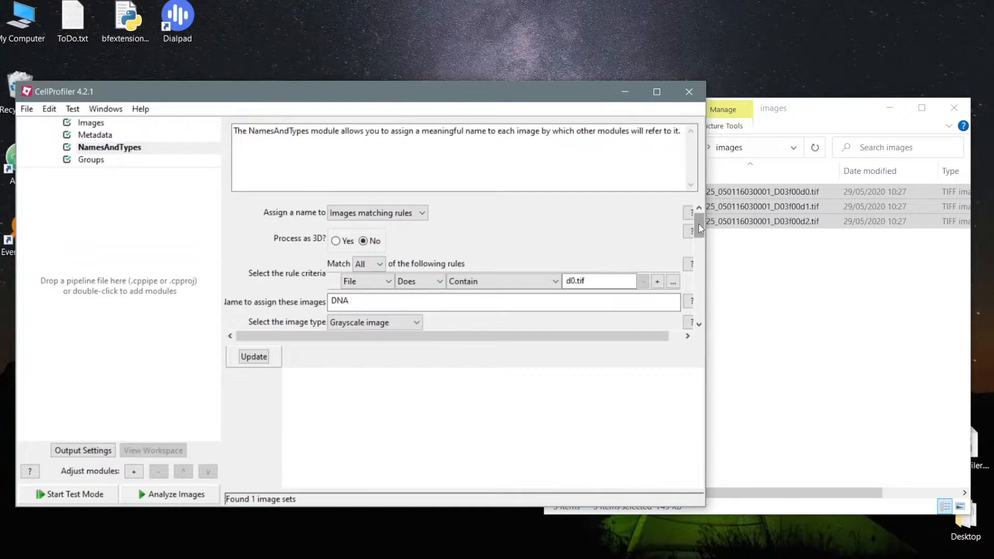
{"action": "left_click_drag", "start_coordinate": [697, 223], "coordinate": [698, 310]}
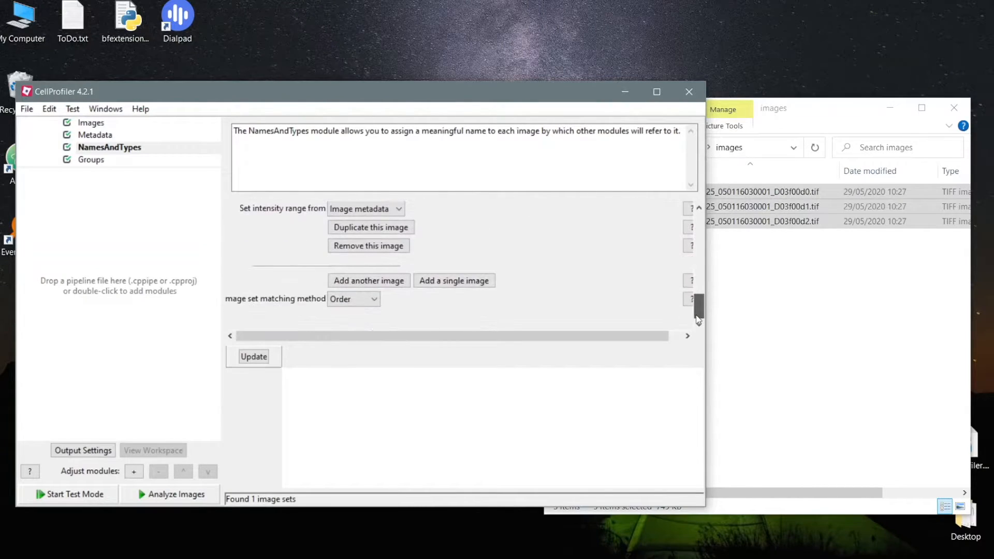
{"action": "left_click", "coordinate": [346, 300]}
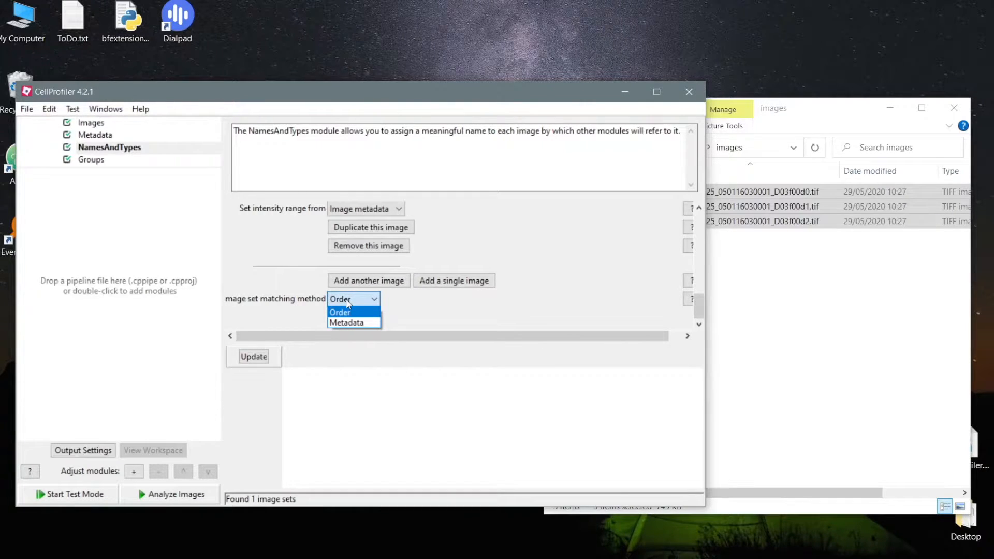
{"action": "left_click", "coordinate": [345, 301]}
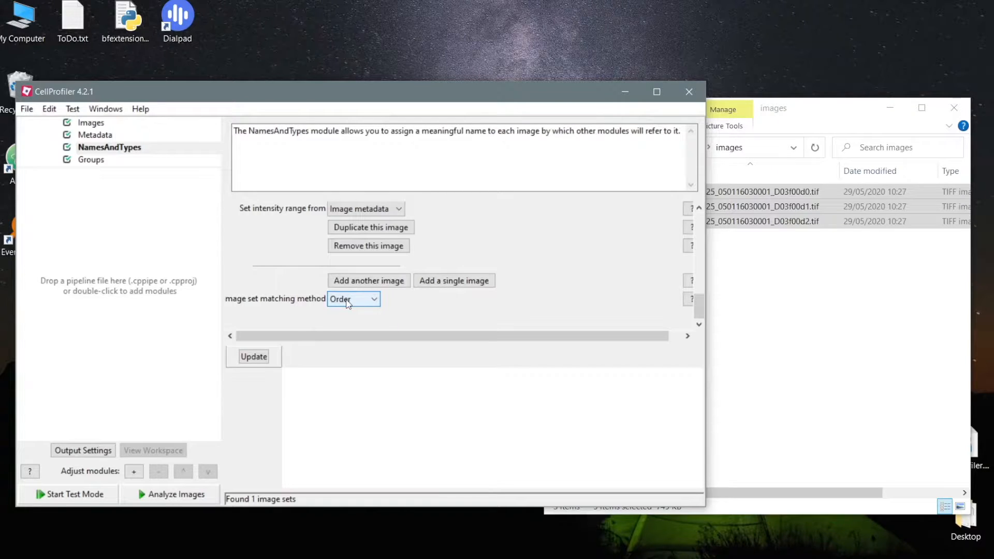
{"action": "left_click", "coordinate": [254, 356]}
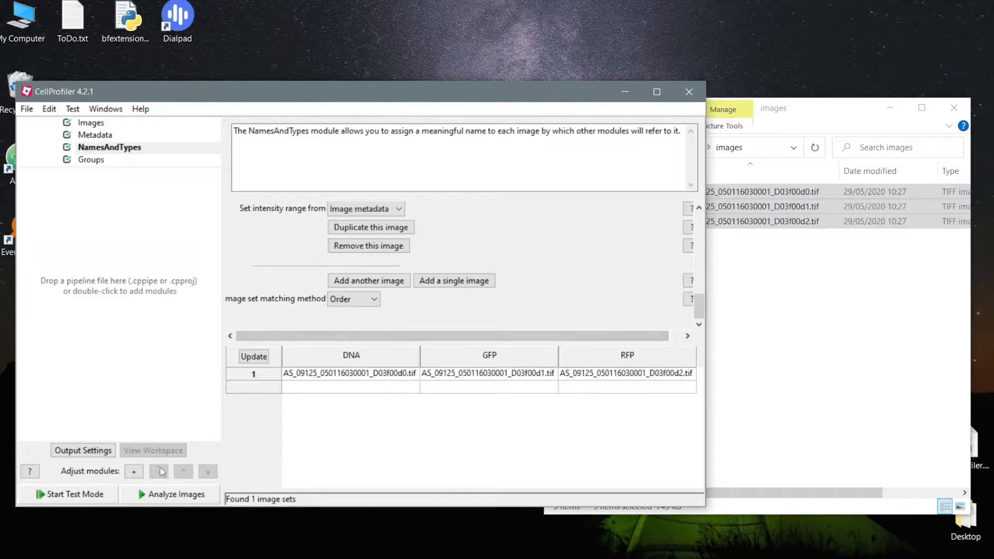
Add a Threshold module with DNA as its input image and step through it in test mode.
{"action": "left_click", "coordinate": [134, 471]}
{"action": "type", "text": "Thre"}
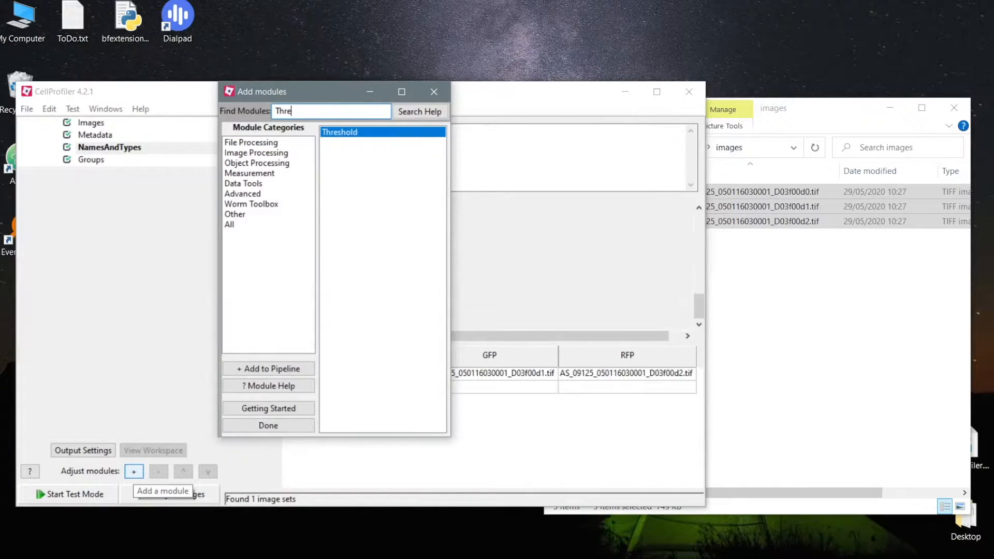
{"action": "key", "text": "Return"}
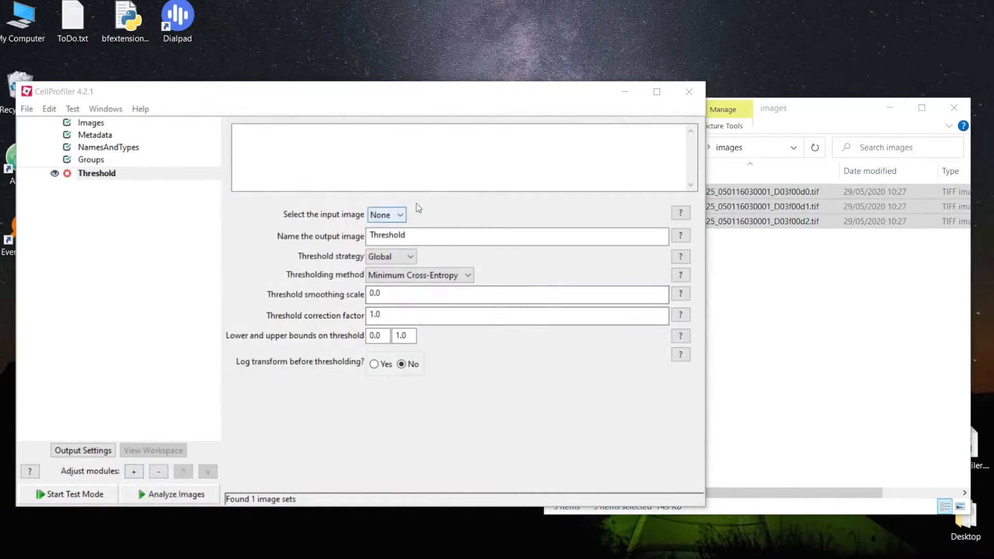
{"action": "left_click", "coordinate": [390, 217]}
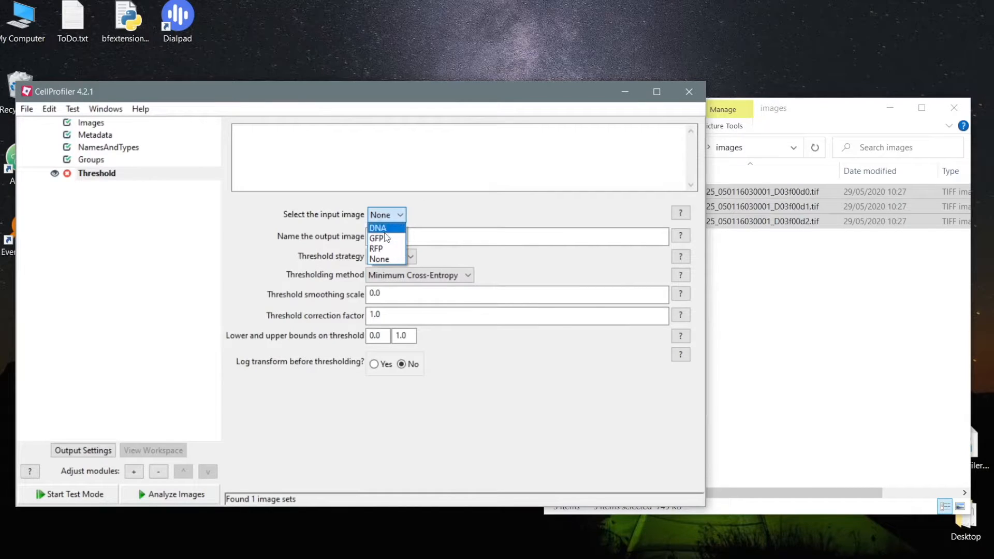
{"action": "left_click", "coordinate": [385, 231]}
{"action": "left_click", "coordinate": [72, 496]}
{"action": "left_click", "coordinate": [178, 473]}
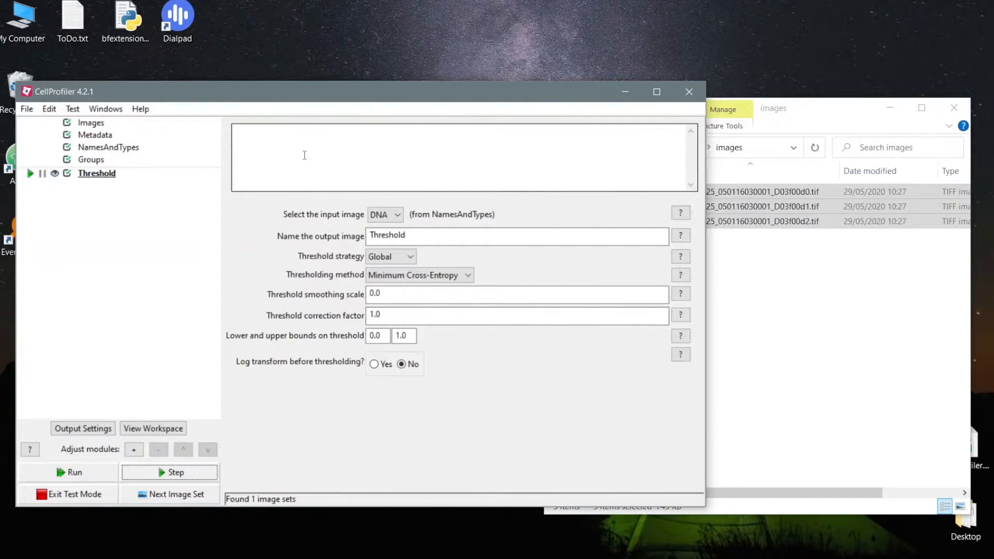
Remove all three TIFF images from the Images module's file list.
{"action": "left_click", "coordinate": [91, 124]}
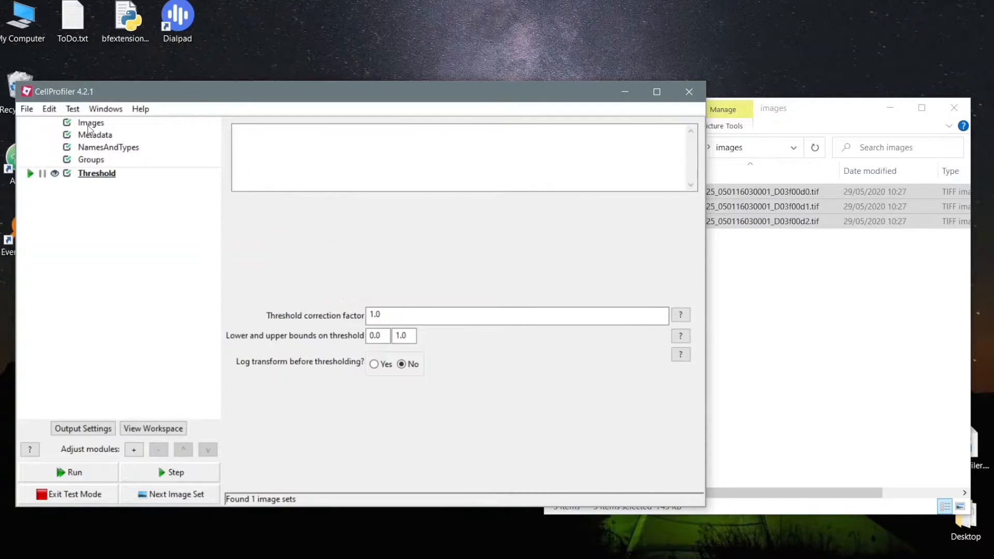
{"action": "left_click", "coordinate": [333, 216]}
{"action": "key", "text": "ctrl+a"}
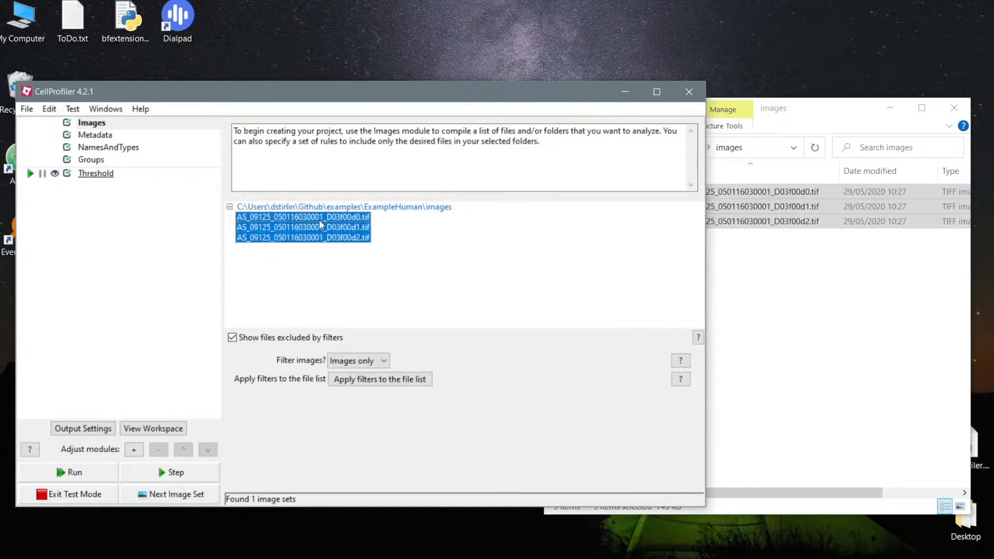
{"action": "key", "text": "Delete"}
In File Explorer, open ExampleHuman's colorimages folder and view the image ending in d0_RGB.png, closing the viewer after inspection.
{"action": "left_click", "coordinate": [813, 127]}
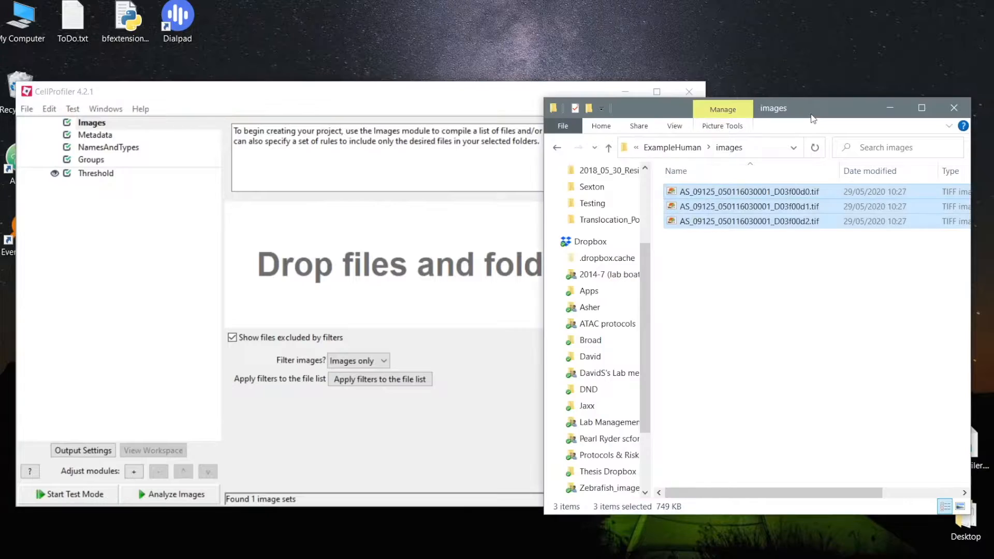
{"action": "left_click", "coordinate": [667, 150]}
{"action": "key", "text": "Up"}
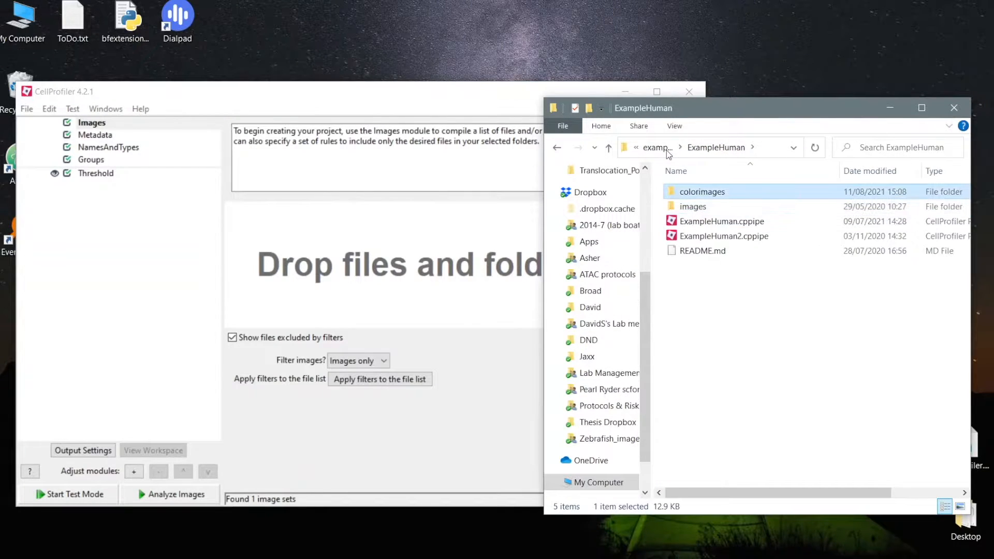
{"action": "key", "text": "Return"}
{"action": "key", "text": "Right"}
{"action": "key", "text": "Right"}
{"action": "key", "text": "Right"}
{"action": "key", "text": "Left"}
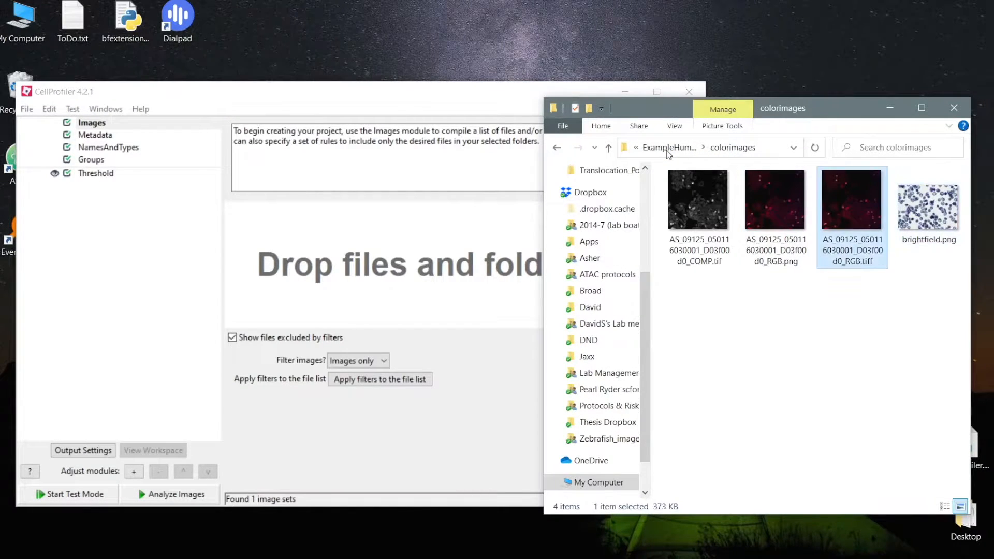
{"action": "key", "text": "Left"}
{"action": "key", "text": "Left"}
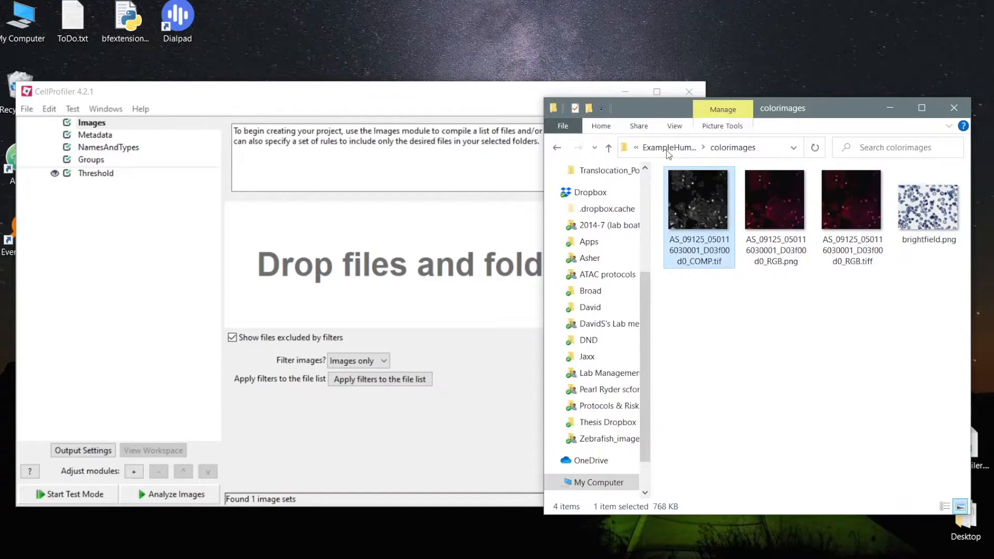
{"action": "double_click", "coordinate": [774, 202]}
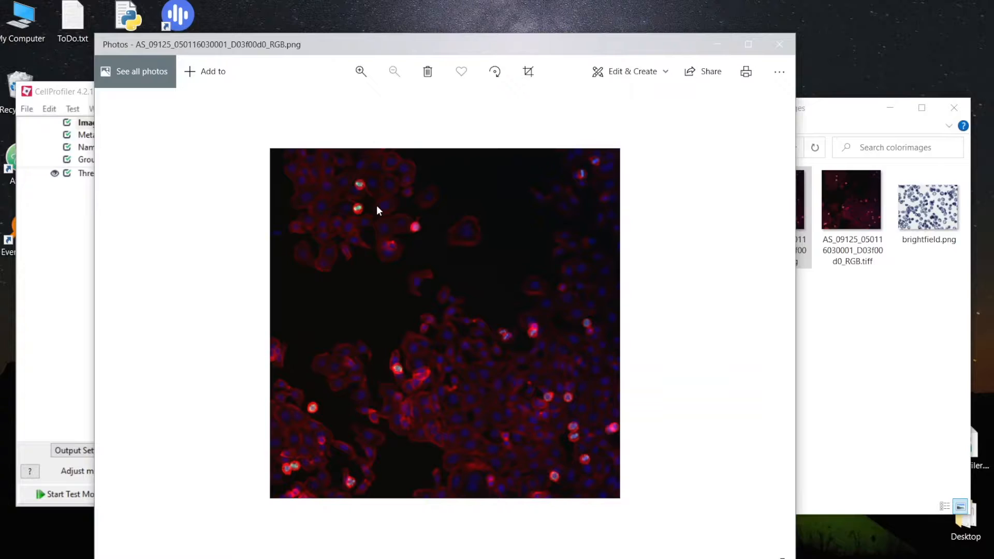
{"action": "left_click", "coordinate": [779, 44]}
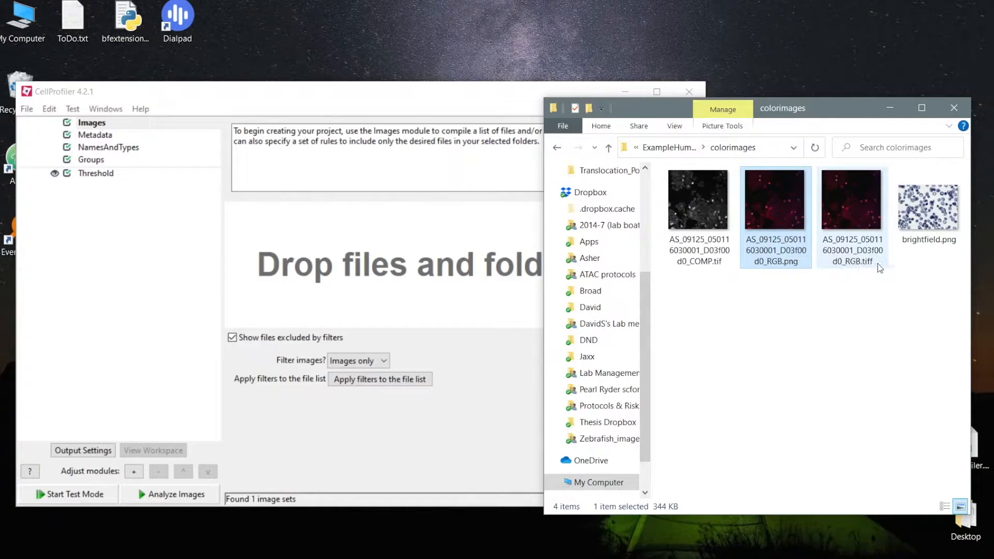
Add the d0_RGB.png image to CellProfiler's Images file list and preview it, closing the preview after viewing.
{"action": "left_click_drag", "start_coordinate": [788, 210], "coordinate": [305, 269]}
{"action": "left_click", "coordinate": [314, 218]}
{"action": "double_click", "coordinate": [314, 218]}
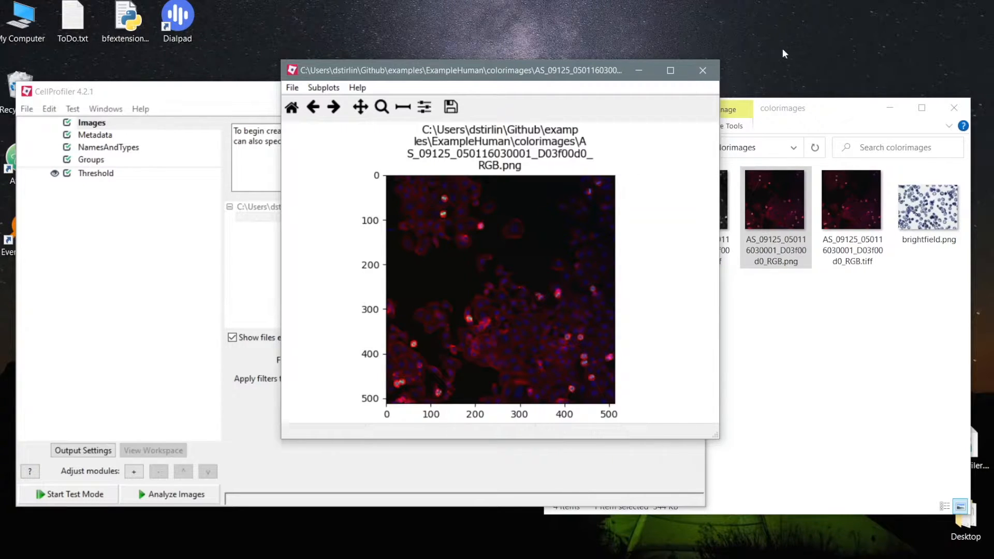
{"action": "left_click", "coordinate": [713, 70]}
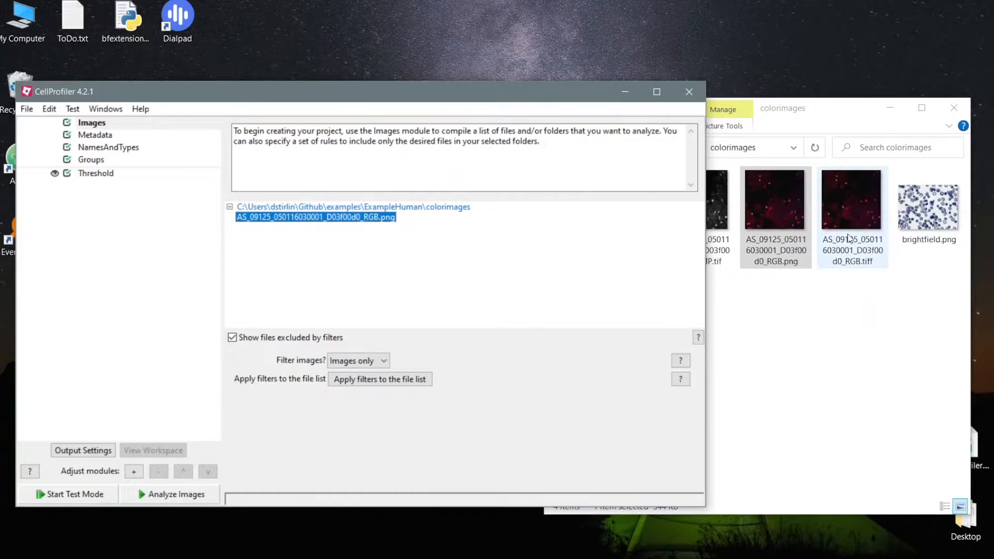
In NamesAndTypes, assign the name DNA to all images, update the image set list, and set the image type to Color image.
{"action": "left_click", "coordinate": [98, 150]}
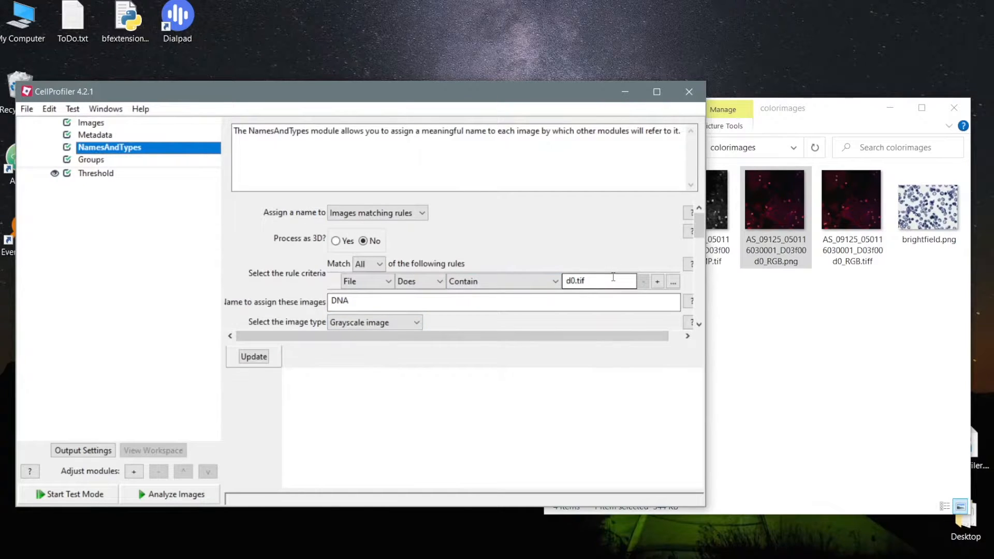
{"action": "left_click", "coordinate": [254, 357]}
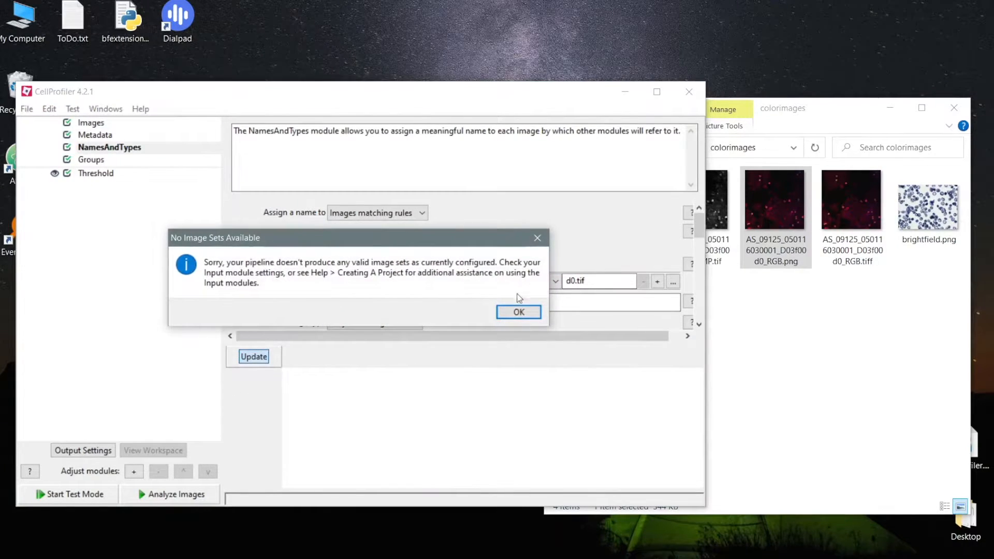
{"action": "left_click", "coordinate": [518, 312]}
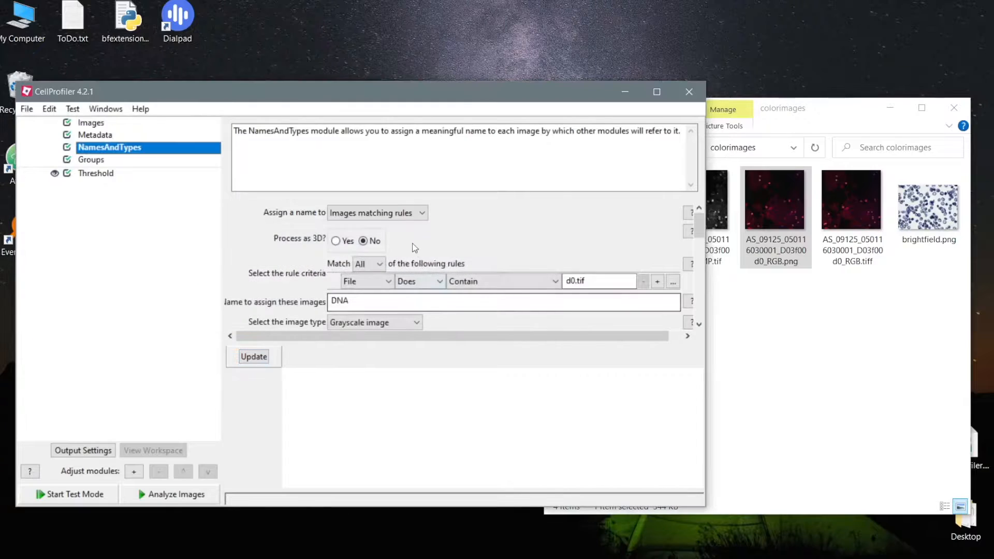
{"action": "left_click", "coordinate": [408, 214]}
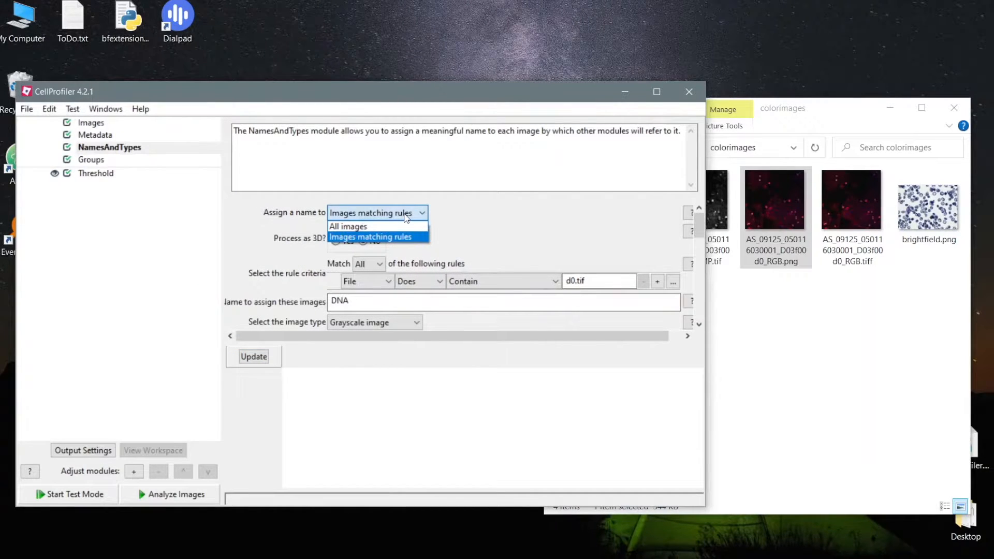
{"action": "left_click", "coordinate": [371, 227]}
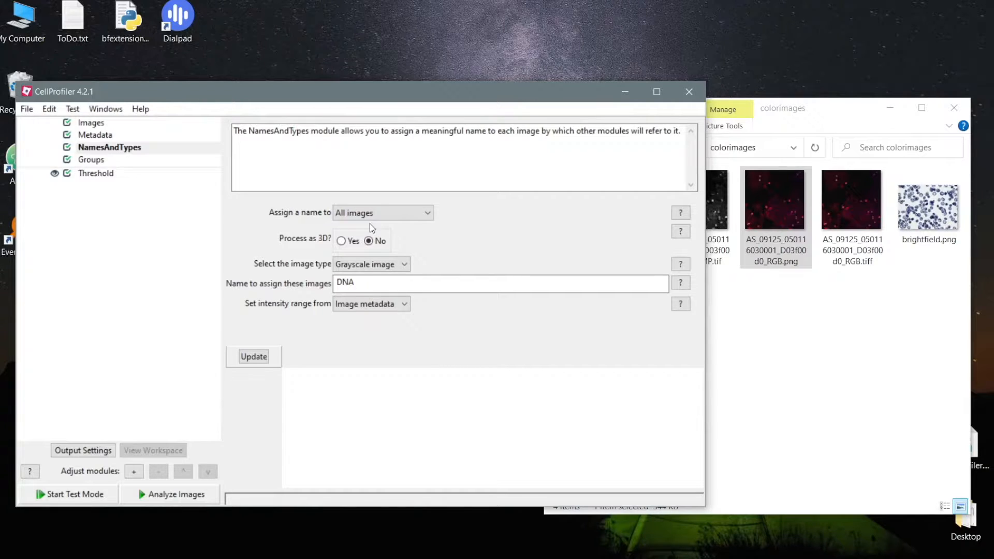
{"action": "left_click", "coordinate": [253, 357]}
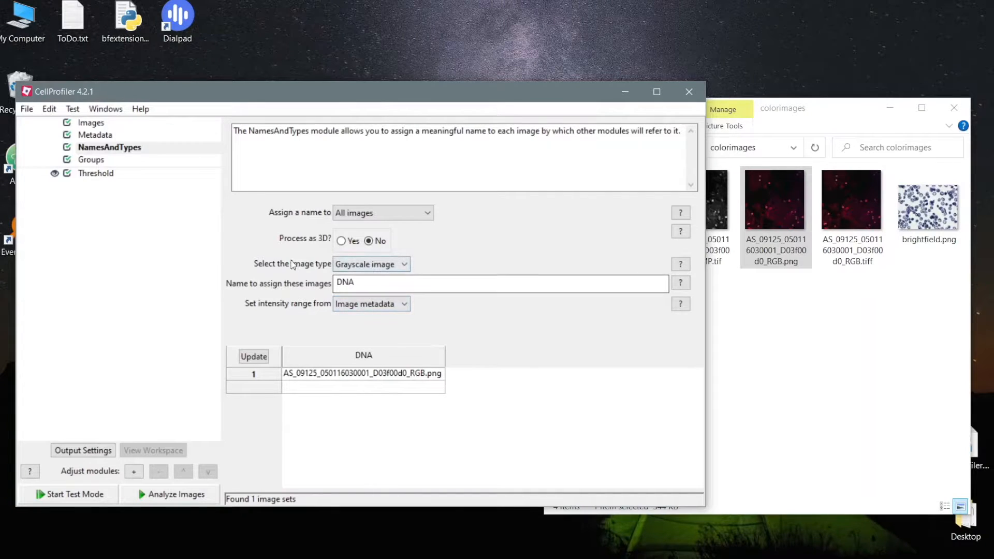
{"action": "left_click", "coordinate": [409, 264]}
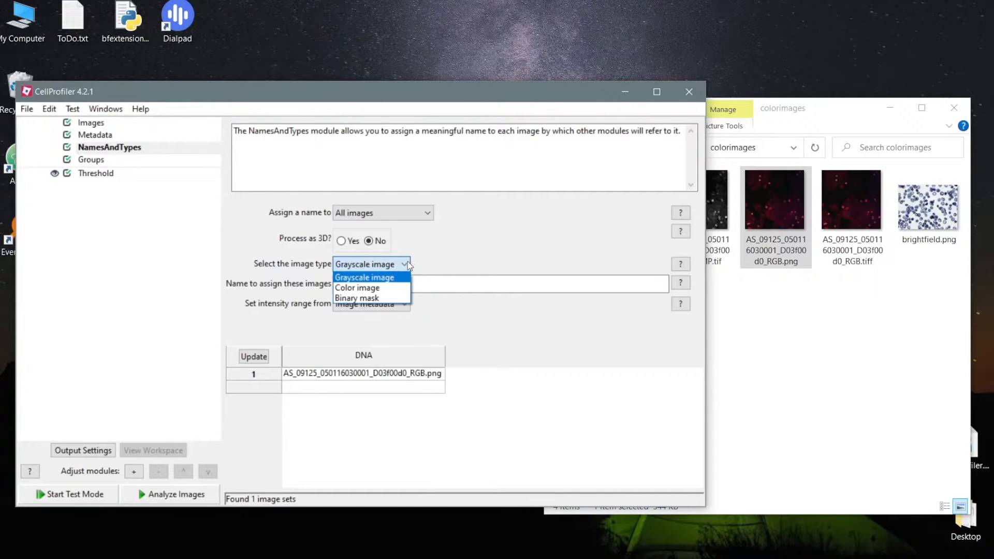
{"action": "left_click", "coordinate": [370, 288]}
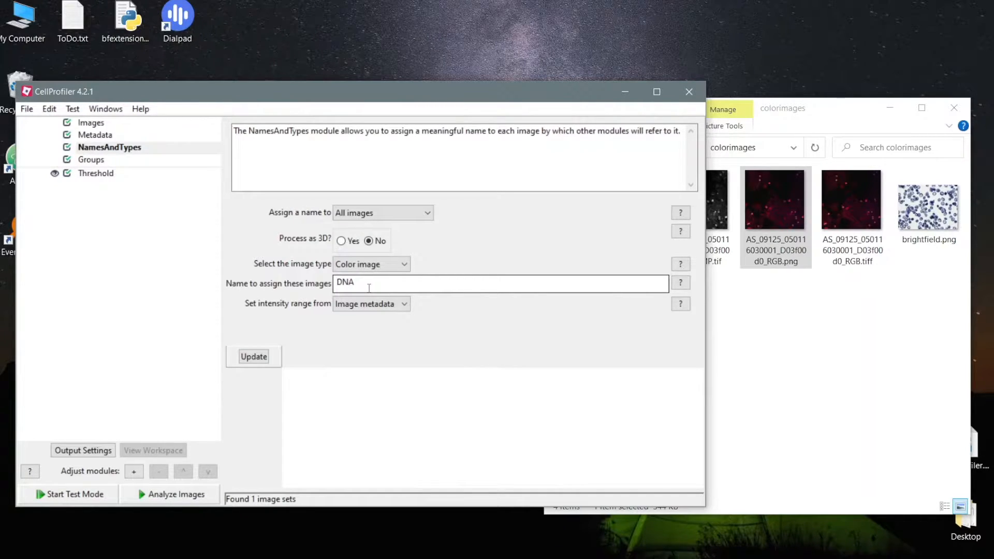
Try stepping through the Threshold module on the color DNA image in test mode.
{"action": "left_click", "coordinate": [97, 177]}
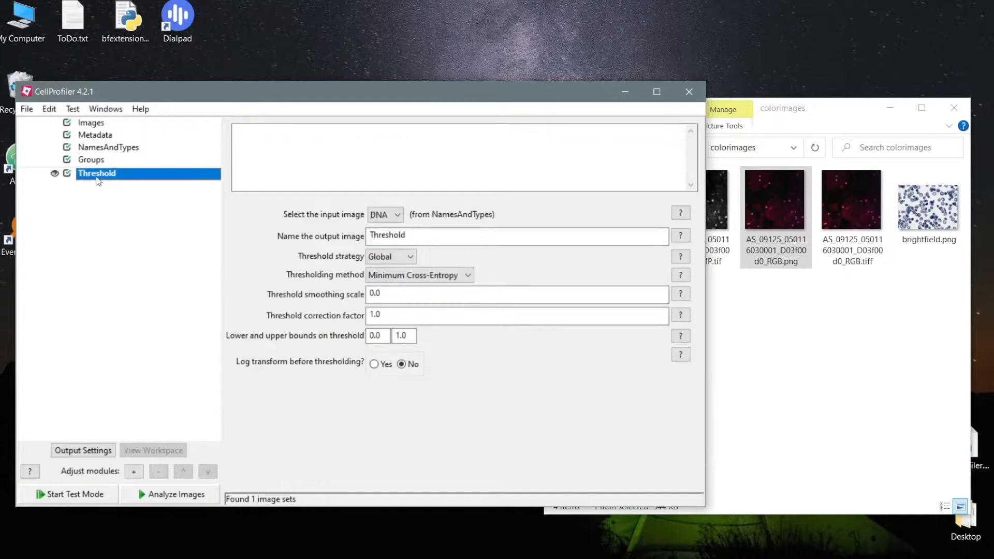
{"action": "left_click", "coordinate": [50, 499]}
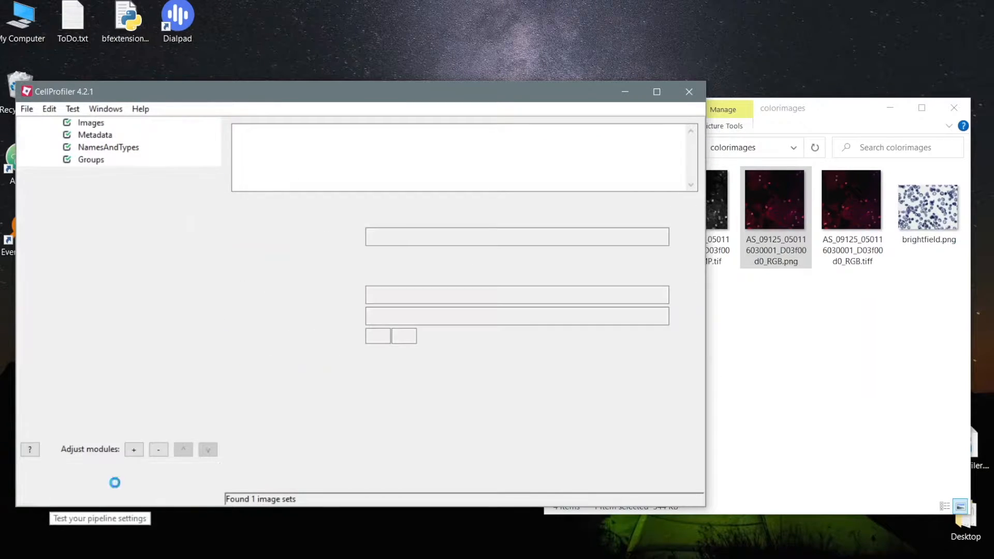
{"action": "left_click", "coordinate": [168, 472]}
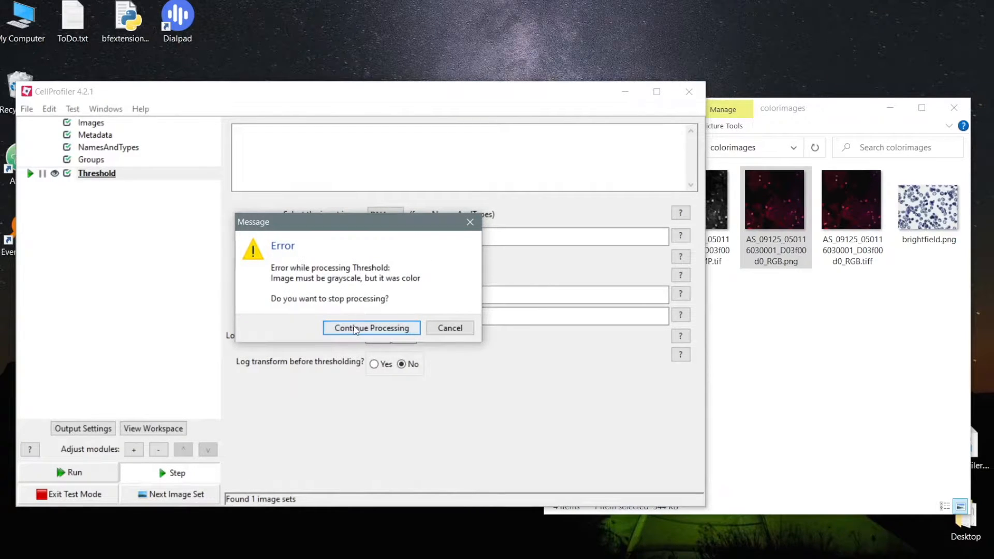
{"action": "left_click", "coordinate": [457, 331]}
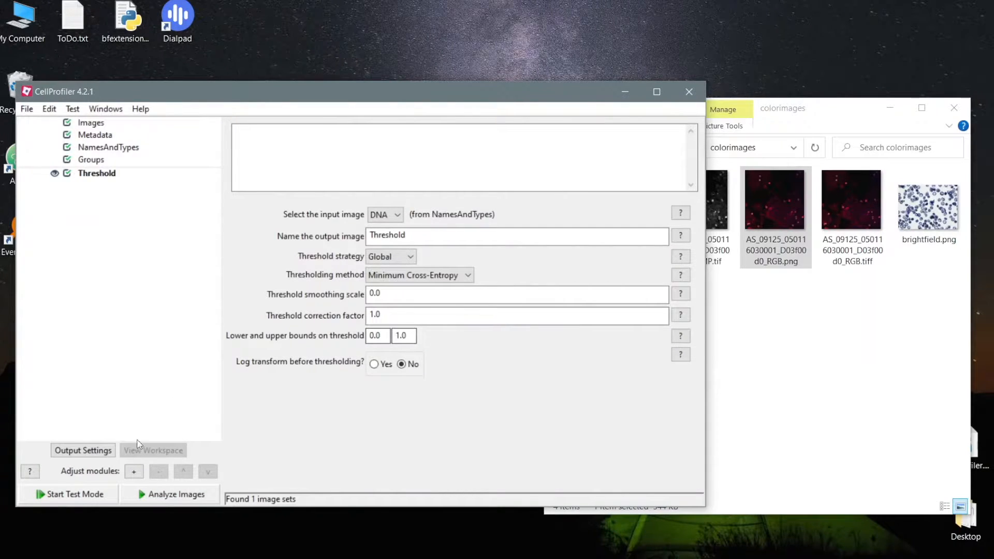
Add a ColorToGray module and place it before Threshold in the pipeline.
{"action": "left_click", "coordinate": [132, 472]}
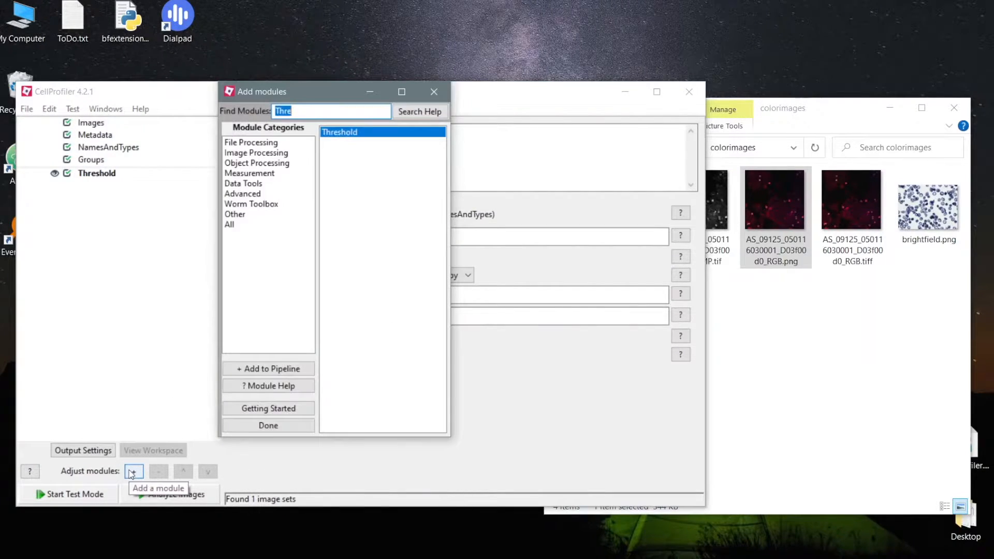
{"action": "type", "text": "Colo"}
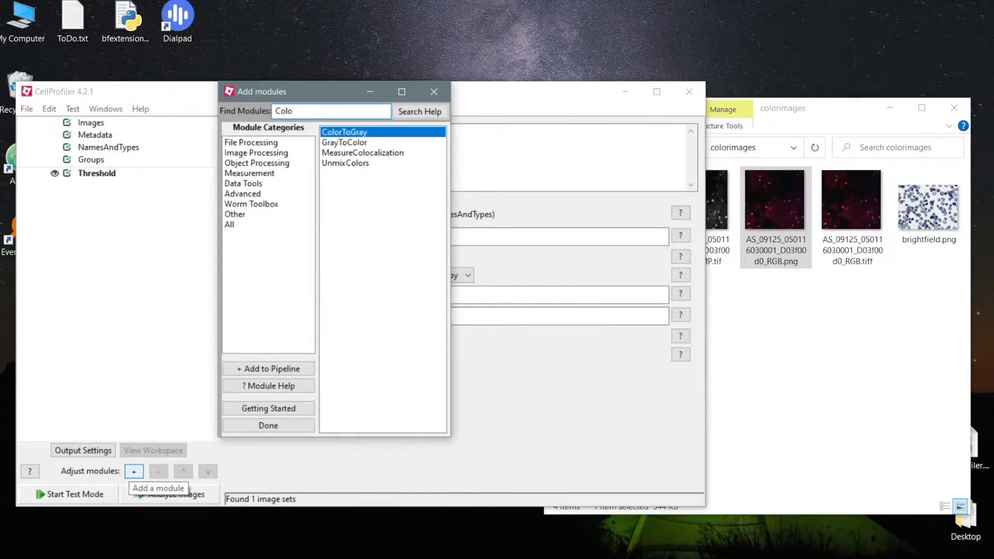
{"action": "key", "text": "Return"}
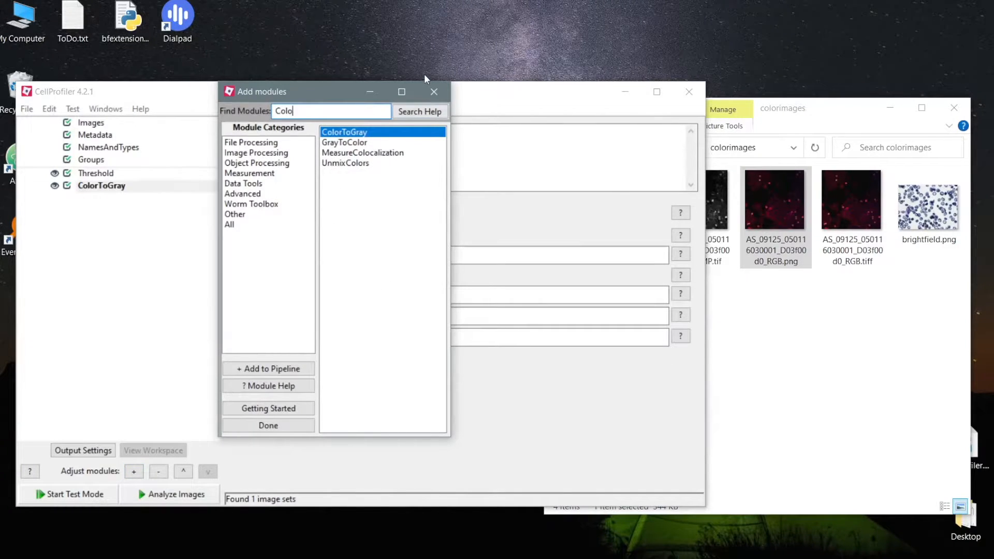
{"action": "left_click", "coordinate": [430, 91]}
{"action": "left_click", "coordinate": [91, 187]}
{"action": "left_click_drag", "start_coordinate": [92, 191], "coordinate": [91, 171]}
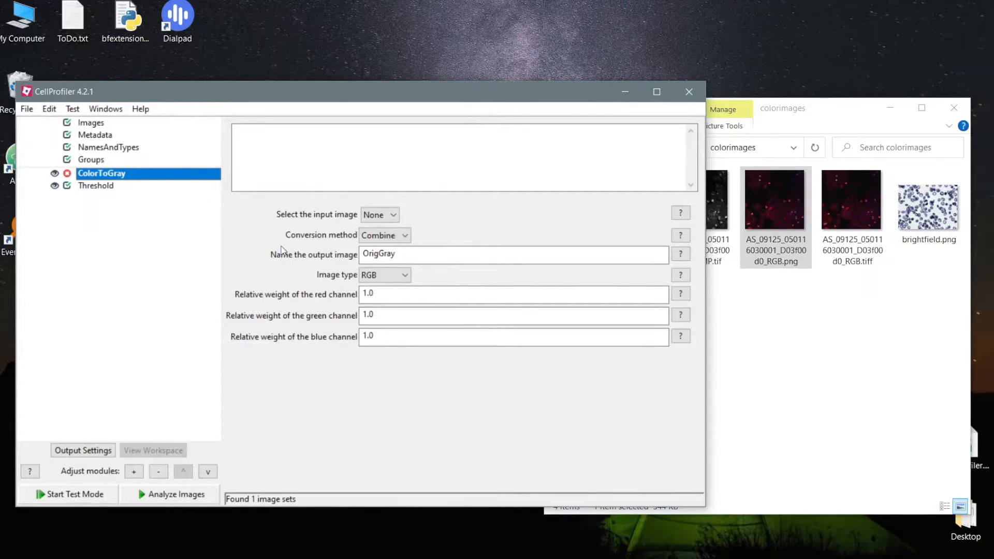
Set DNA as ColorToGray's input image and step through the module in test mode with the Combine method.
{"action": "left_click", "coordinate": [379, 215]}
{"action": "left_click", "coordinate": [374, 230]}
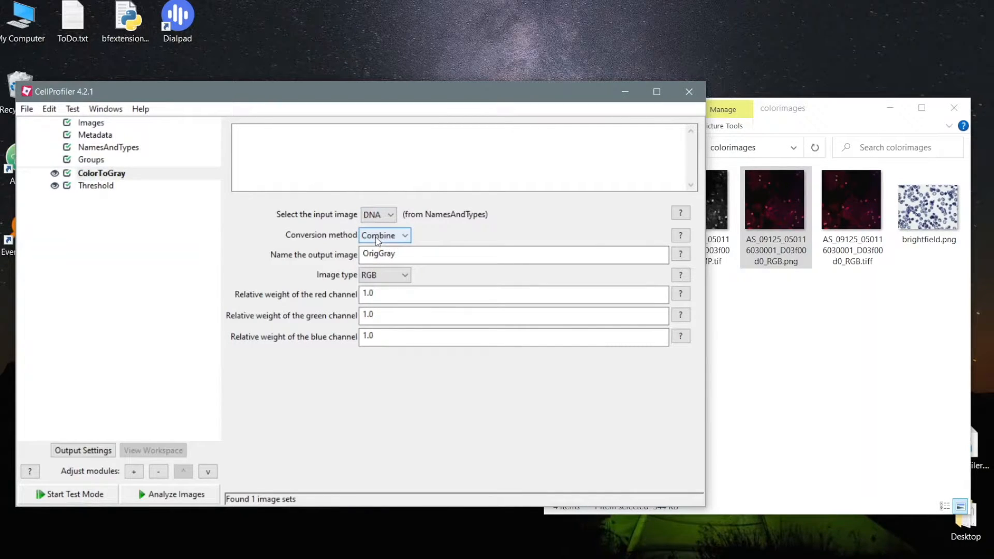
{"action": "left_click", "coordinate": [64, 494]}
{"action": "left_click", "coordinate": [169, 471]}
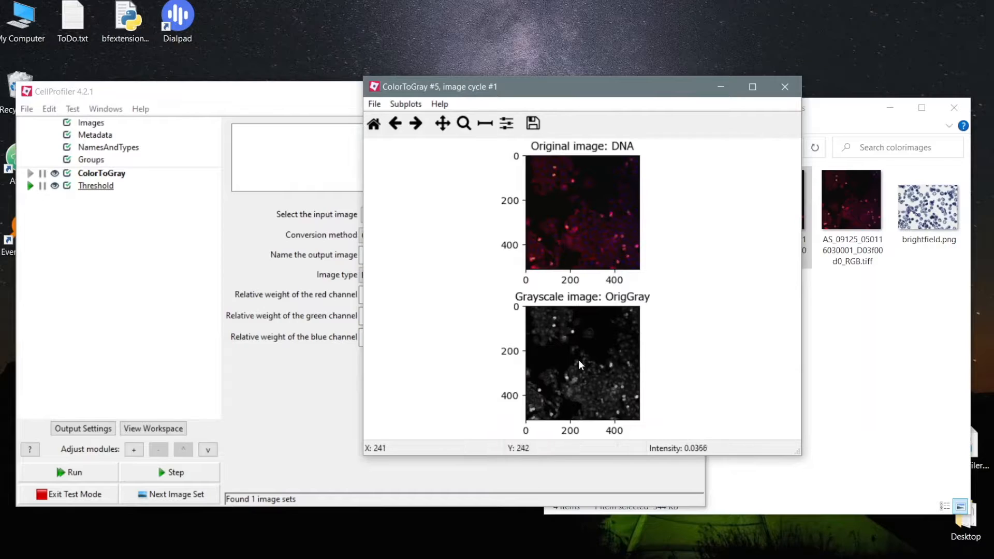
Zoom in on the cells around the middle of the OrigGray result to compare it with the original, closing the result window after inspection.
{"action": "left_click", "coordinate": [464, 123]}
{"action": "left_click_drag", "start_coordinate": [562, 349], "coordinate": [598, 386]}
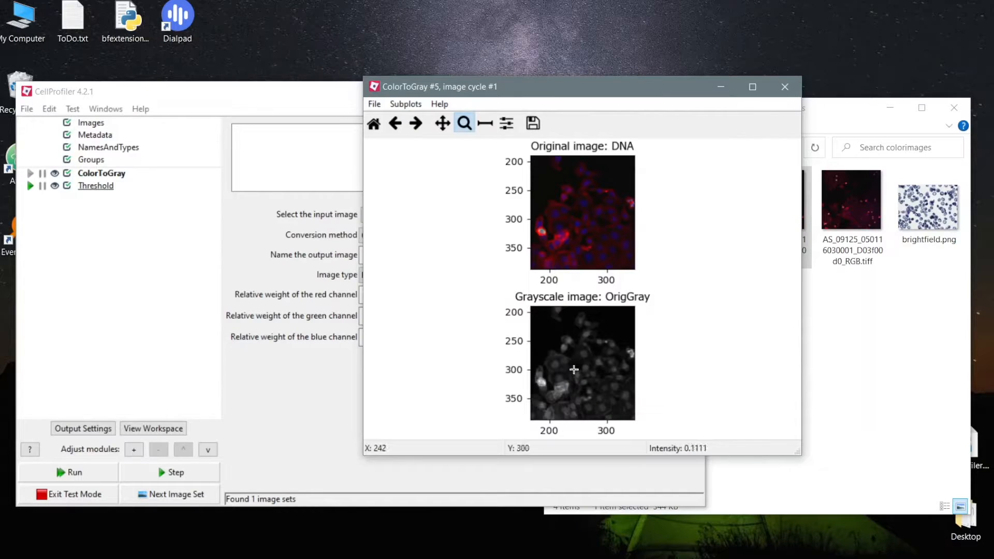
{"action": "left_click", "coordinate": [785, 86]}
Set ColorToGray's conversion method to Split and rerun the module in test mode, closing the split-channel result after viewing.
{"action": "left_click", "coordinate": [389, 237]}
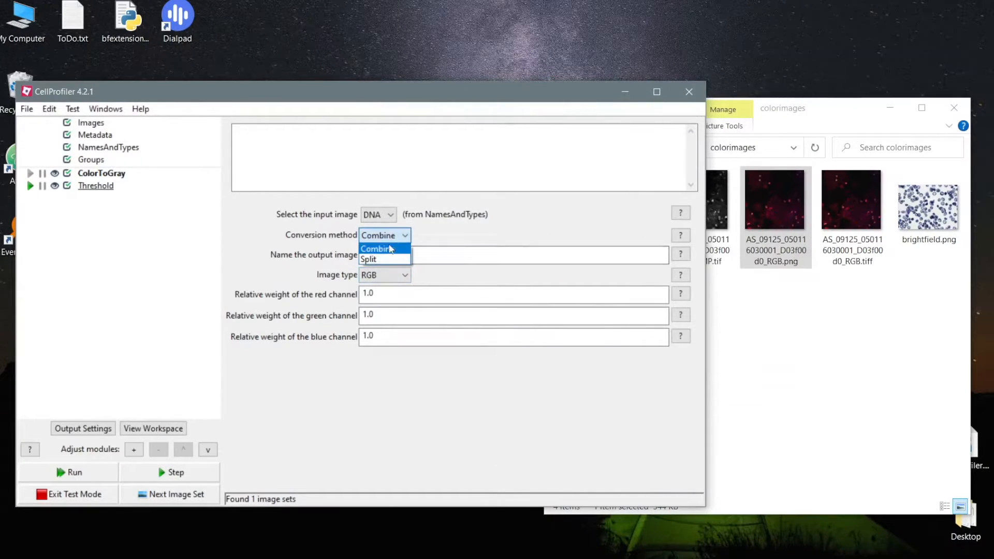
{"action": "left_click", "coordinate": [381, 258]}
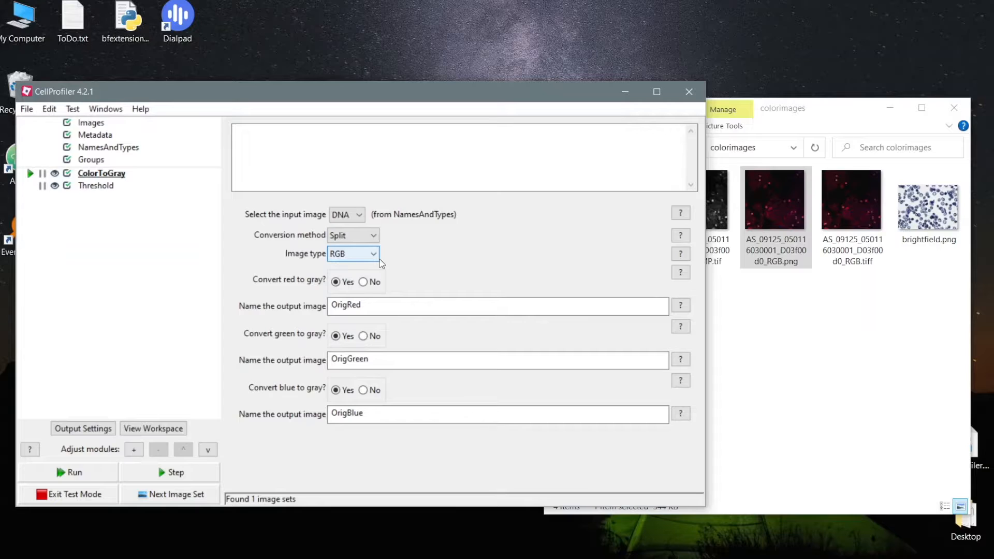
{"action": "left_click", "coordinate": [30, 175]}
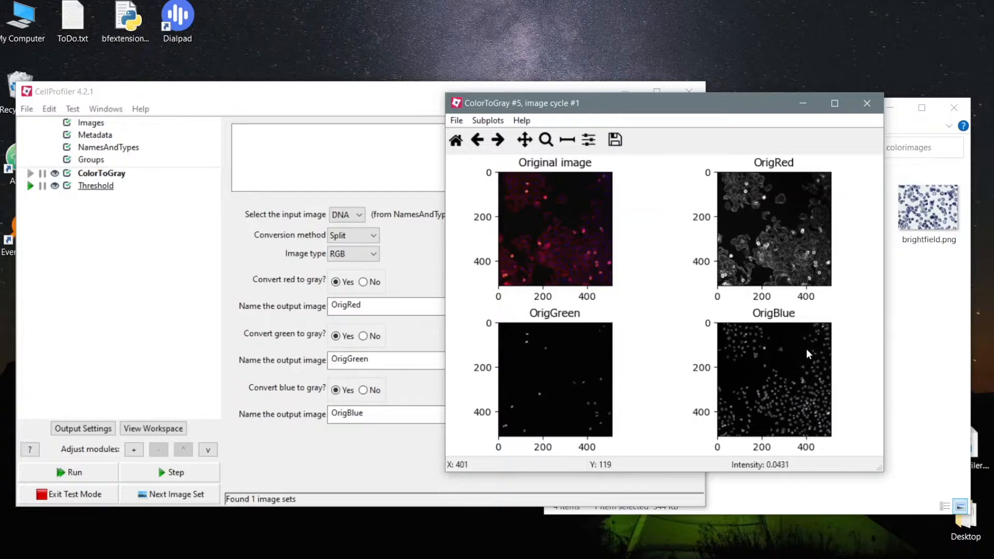
{"action": "left_click", "coordinate": [867, 103]}
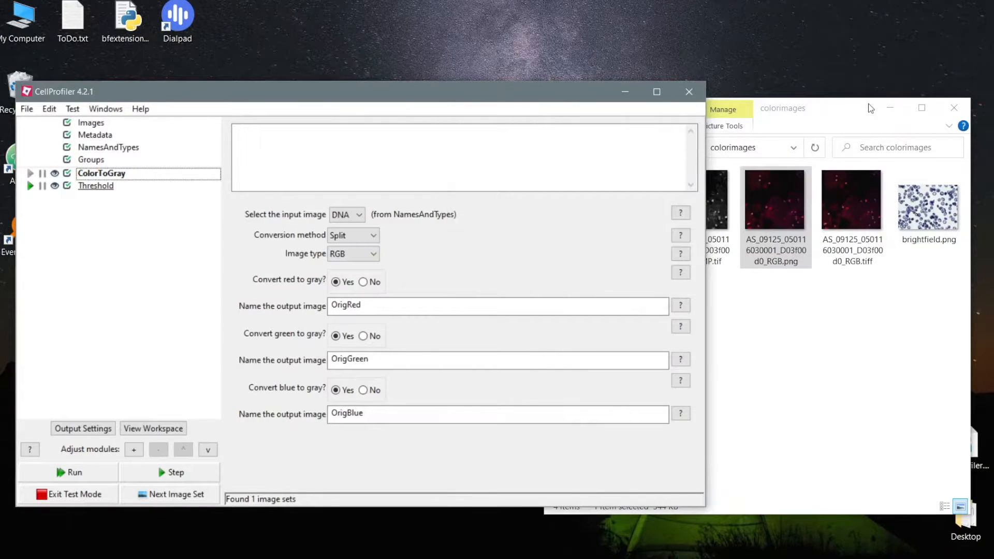
Replace the RGB.png file in the Images file list with the image ending in d0_COMP.tif from the colorimages folder.
{"action": "left_click", "coordinate": [90, 124]}
{"action": "left_click", "coordinate": [290, 220]}
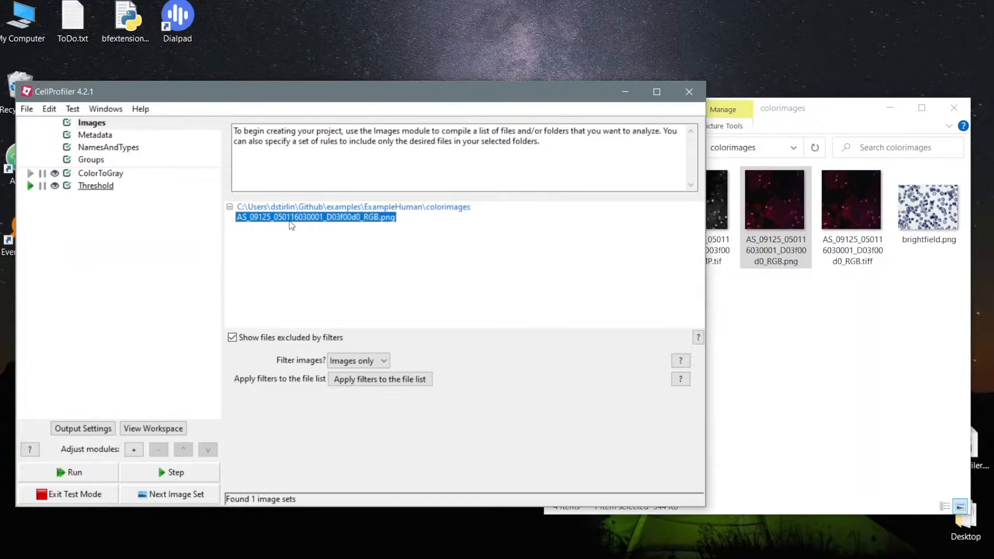
{"action": "key", "text": "Delete"}
{"action": "left_click", "coordinate": [829, 117]}
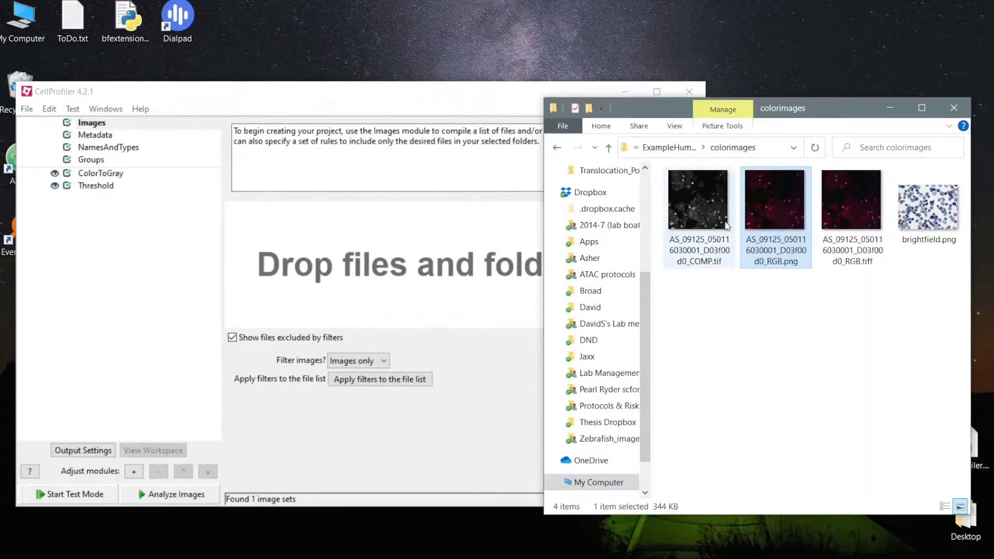
{"action": "left_click", "coordinate": [694, 206]}
{"action": "left_click_drag", "start_coordinate": [703, 192], "coordinate": [426, 257]}
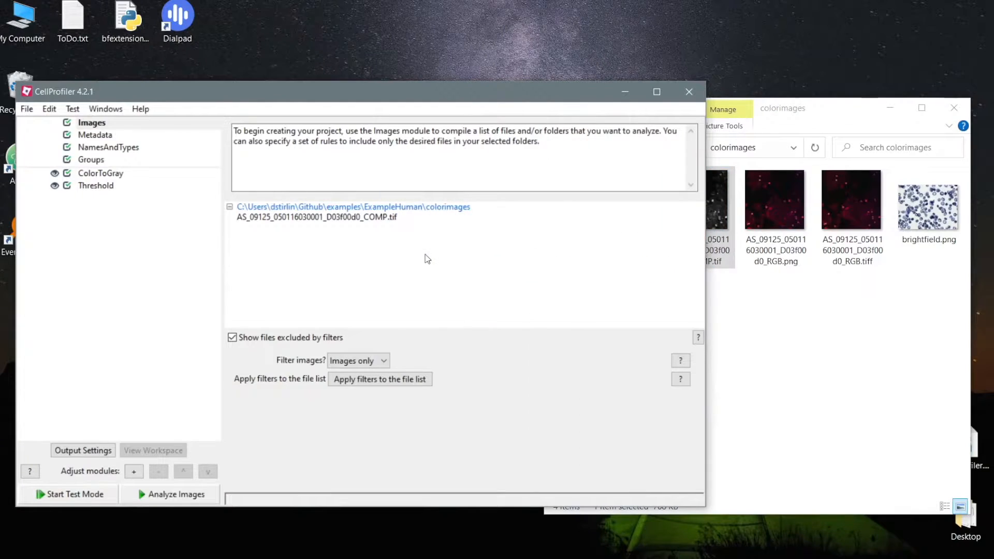
Preview the d0_COMP.tif image in CellProfiler, and open the same file in Fiji to examine its channels.
{"action": "double_click", "coordinate": [300, 219]}
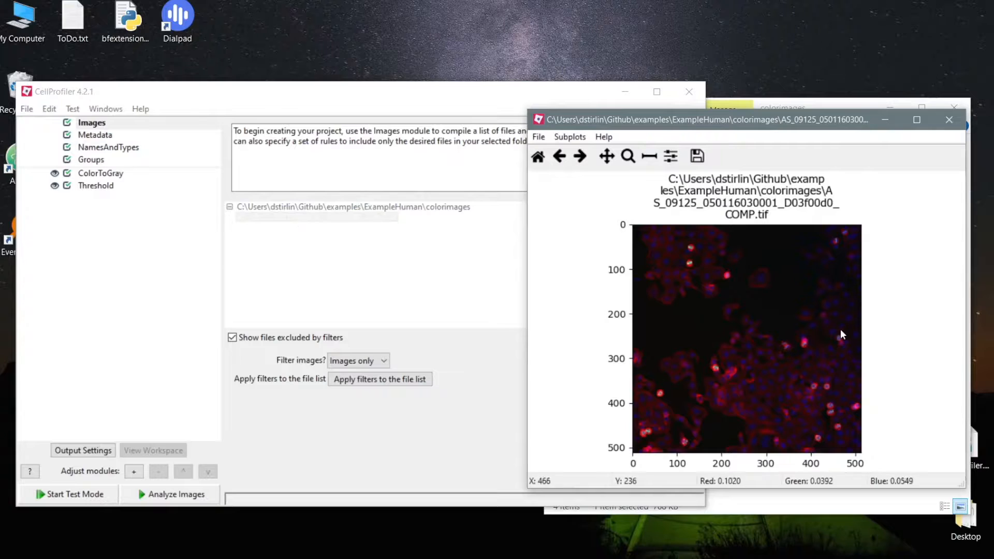
{"action": "left_click_drag", "start_coordinate": [756, 118], "coordinate": [388, 21]}
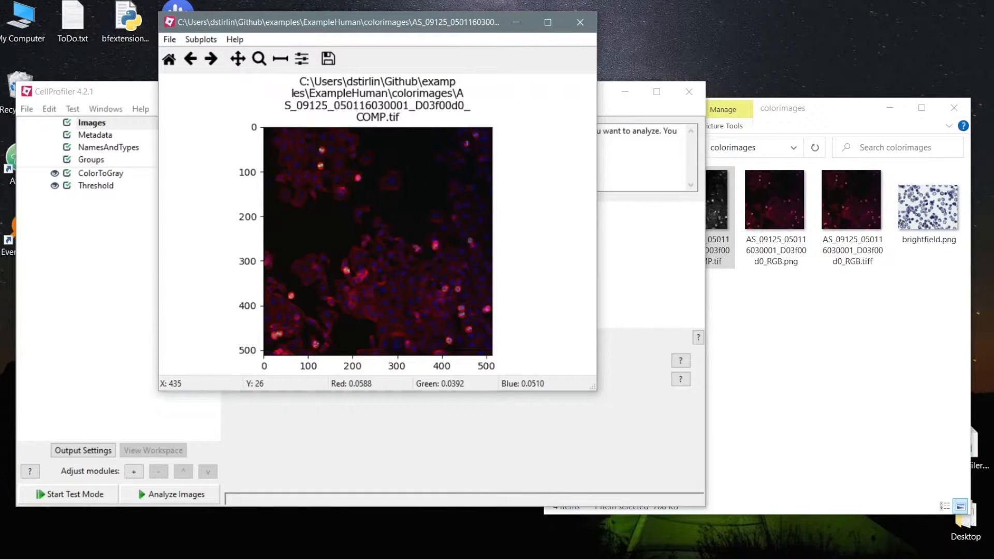
{"action": "left_click_drag", "start_coordinate": [718, 184], "coordinate": [283, 66]}
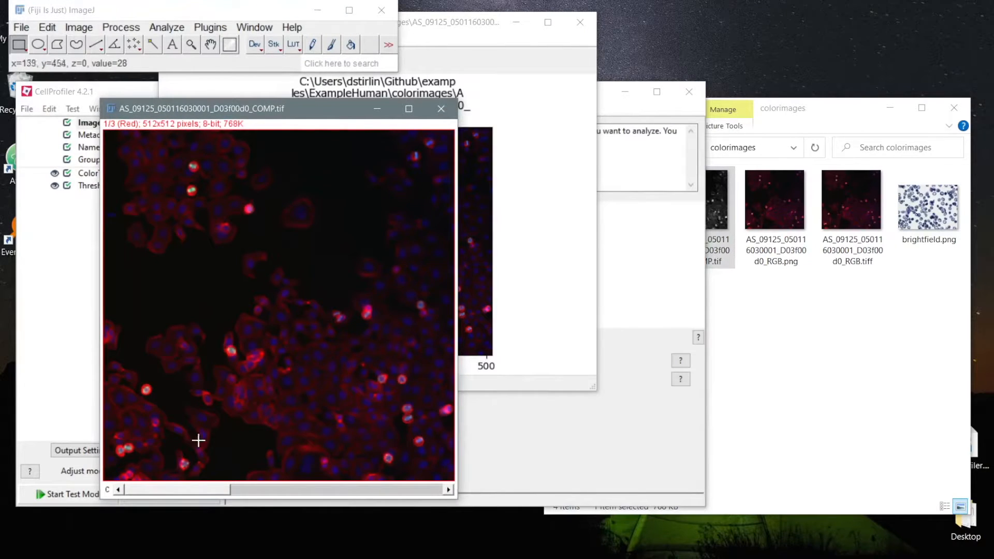
{"action": "mouse_move", "coordinate": [155, 490]}
{"action": "left_mouse_down"}
{"action": "mouse_move", "coordinate": [328, 469]}
{"action": "mouse_move", "coordinate": [172, 486]}
{"action": "mouse_move", "coordinate": [315, 485]}
{"action": "mouse_move", "coordinate": [142, 485]}
{"action": "left_mouse_up"}
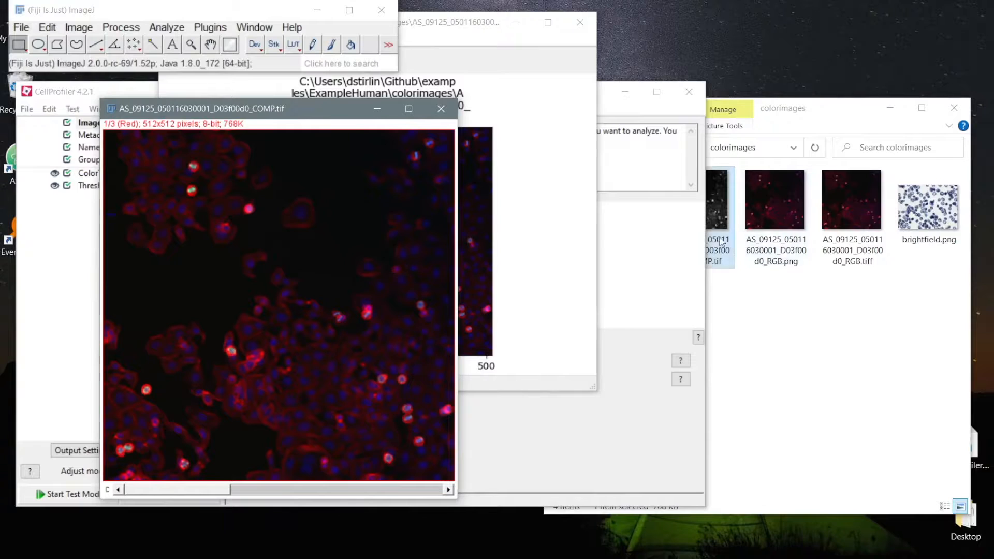
Open d0_COMP.tif from File Explorer in Windows Photo Viewer and page through its three grayscale pages, closing the viewer after inspection.
{"action": "left_click", "coordinate": [707, 204]}
{"action": "left_click", "coordinate": [716, 203]}
{"action": "double_click", "coordinate": [716, 203]}
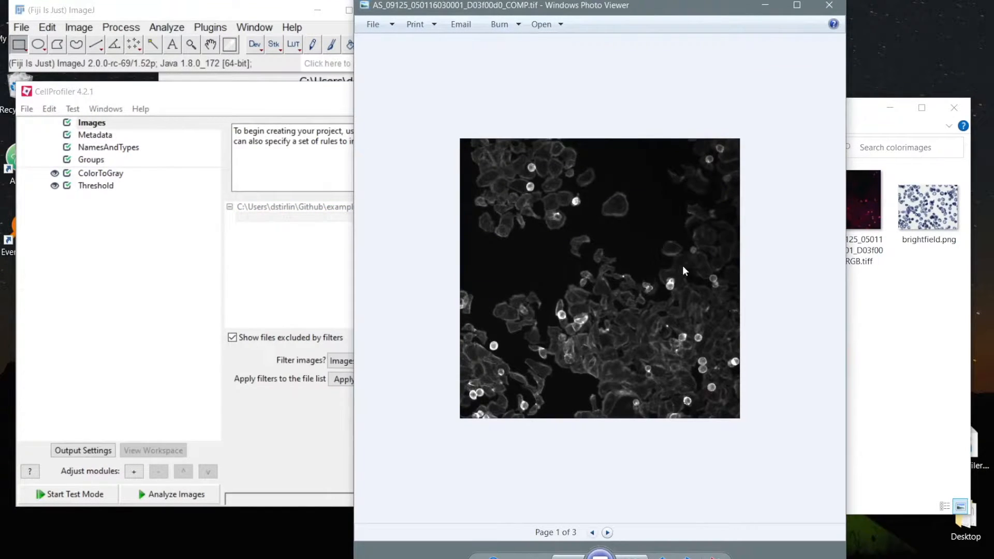
{"action": "left_click", "coordinate": [607, 534]}
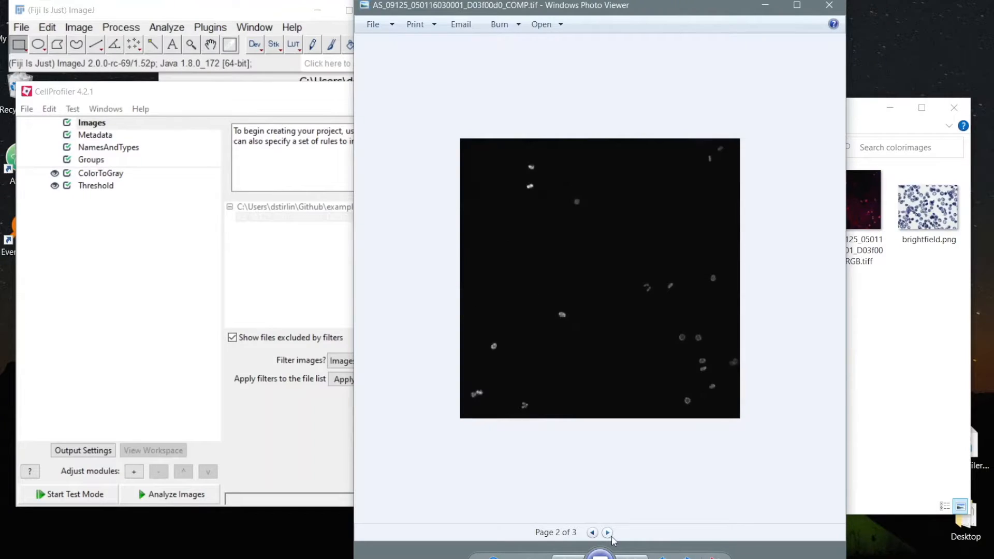
{"action": "left_click", "coordinate": [608, 533]}
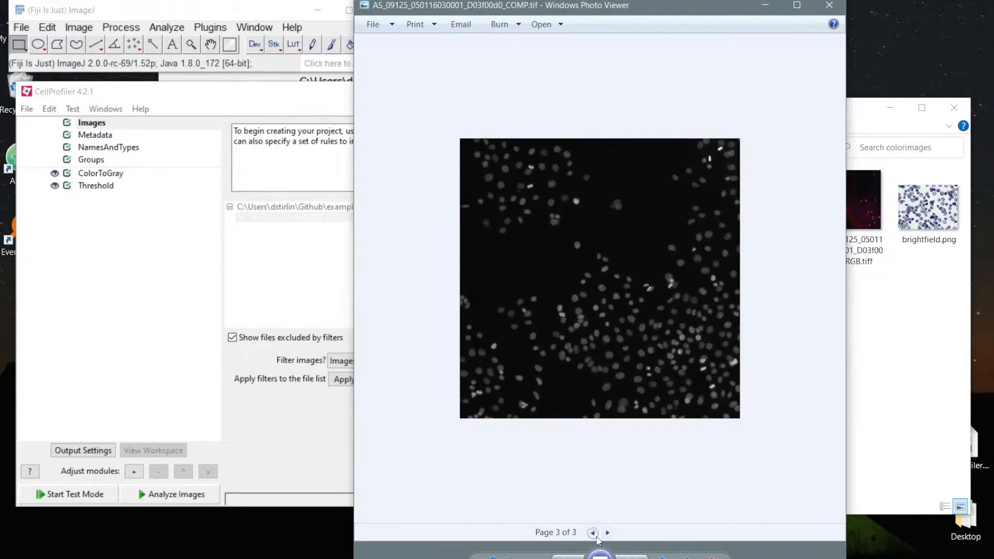
{"action": "left_click", "coordinate": [607, 533]}
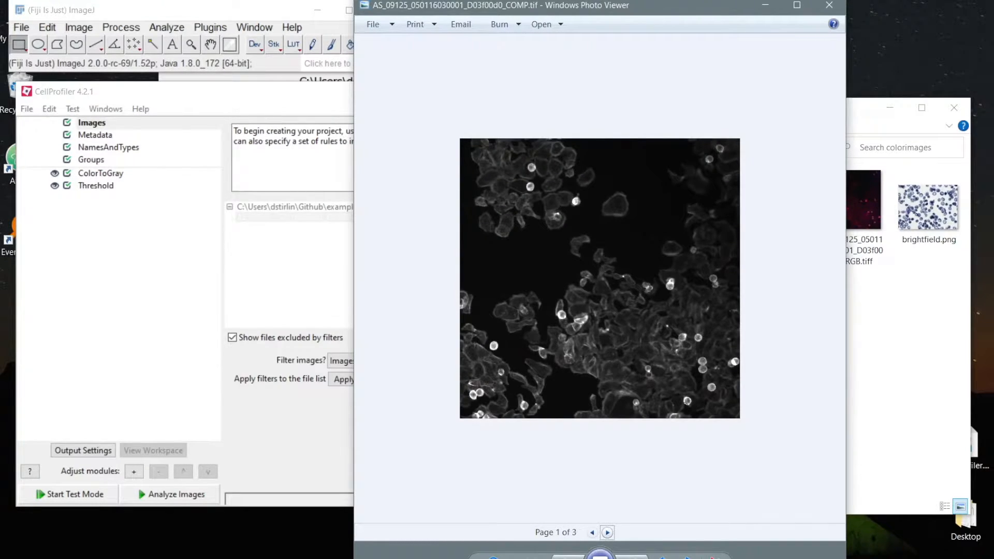
{"action": "left_click", "coordinate": [829, 5]}
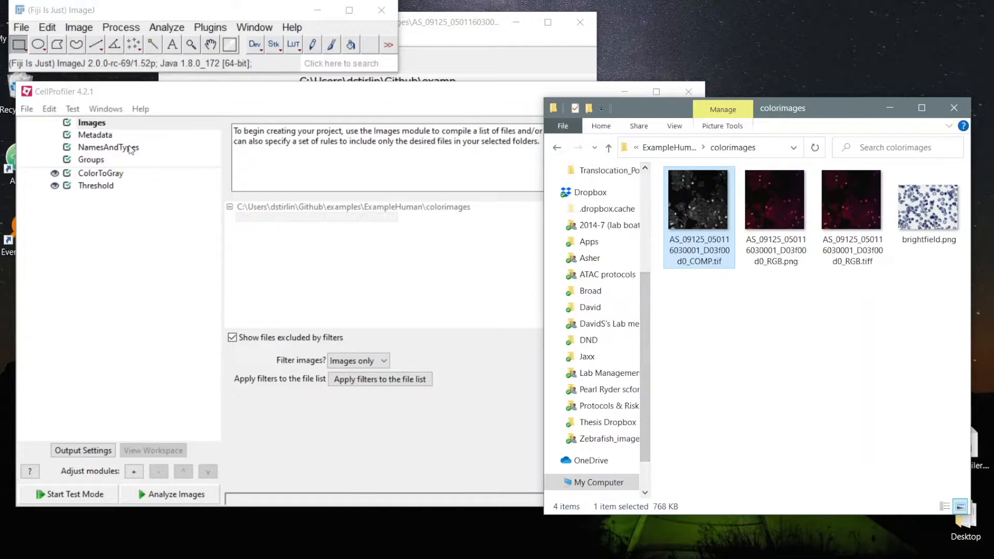
Set the image type in the ColorToGray module to Channels.
{"action": "left_click", "coordinate": [301, 216]}
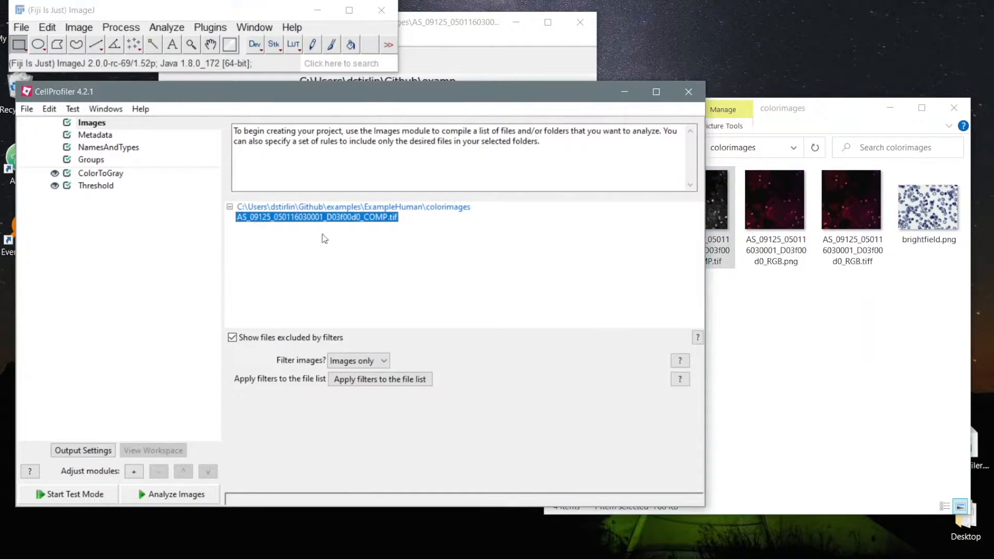
{"action": "left_click", "coordinate": [113, 174]}
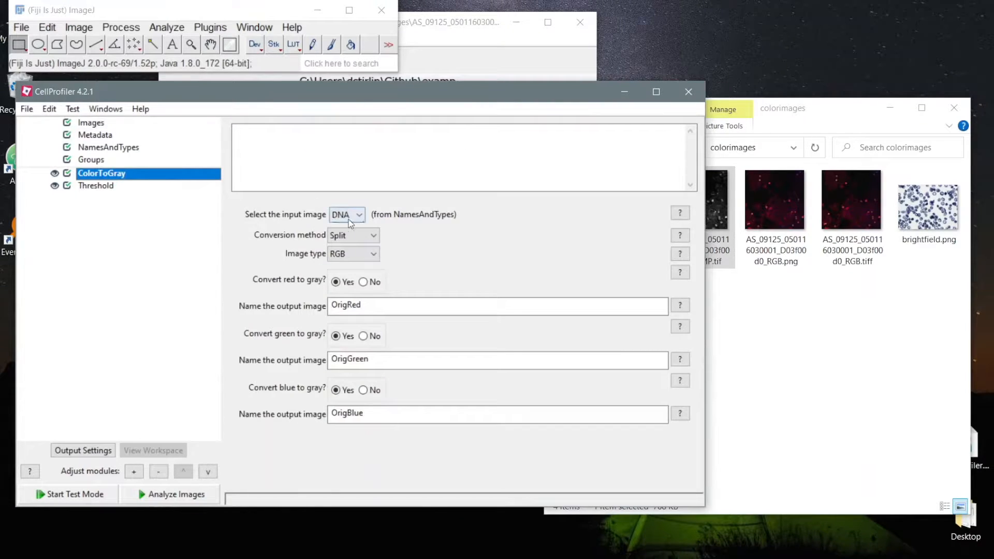
{"action": "left_click", "coordinate": [346, 254]}
{"action": "left_click", "coordinate": [354, 288]}
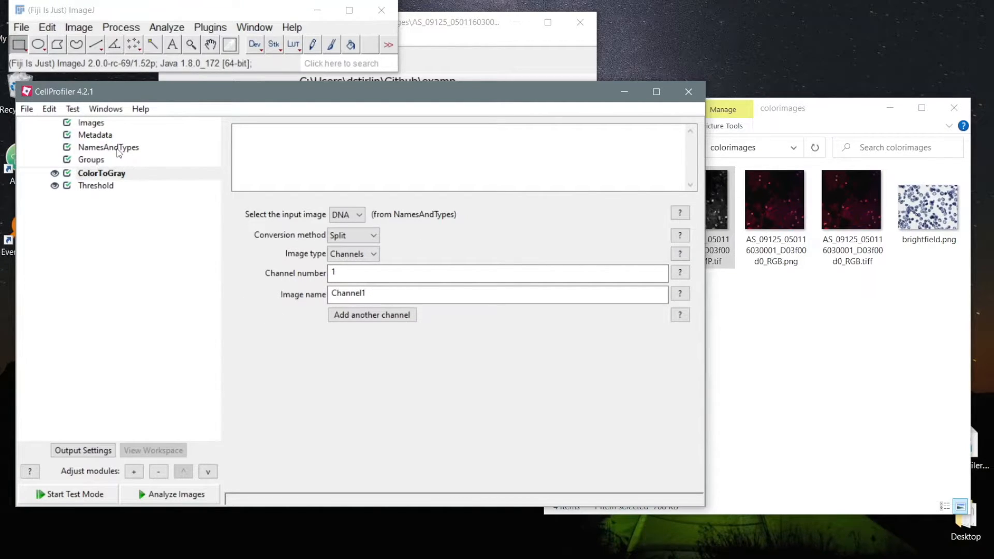
Enable metadata extraction in the Metadata module and set the extraction method to Extract from image file headers.
{"action": "left_click", "coordinate": [110, 150]}
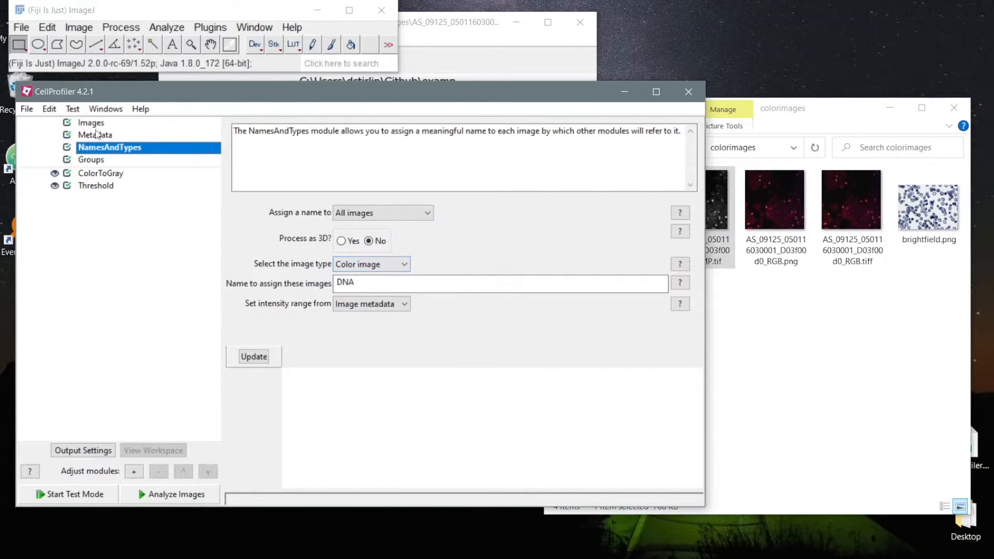
{"action": "left_click", "coordinate": [96, 135]}
{"action": "left_click", "coordinate": [333, 224]}
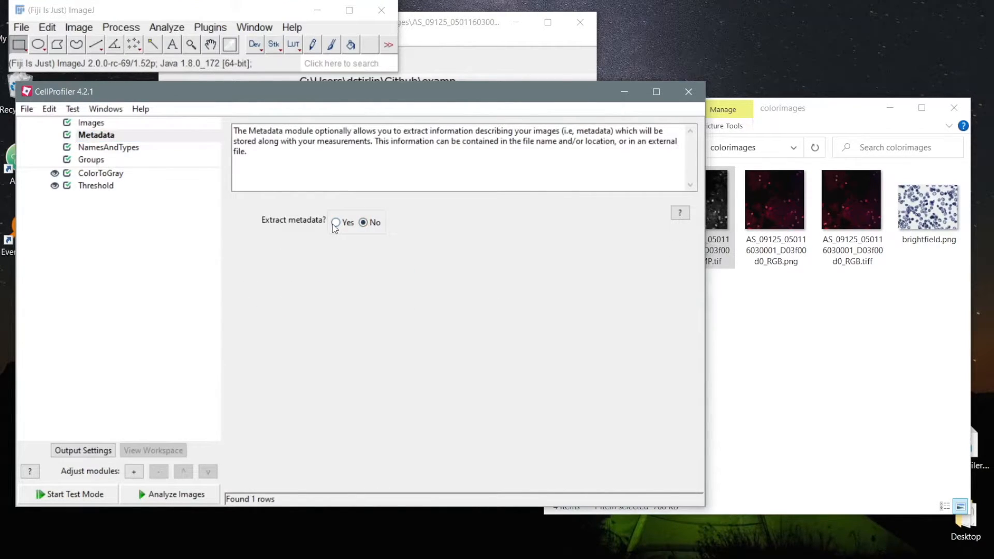
{"action": "left_click", "coordinate": [336, 223]}
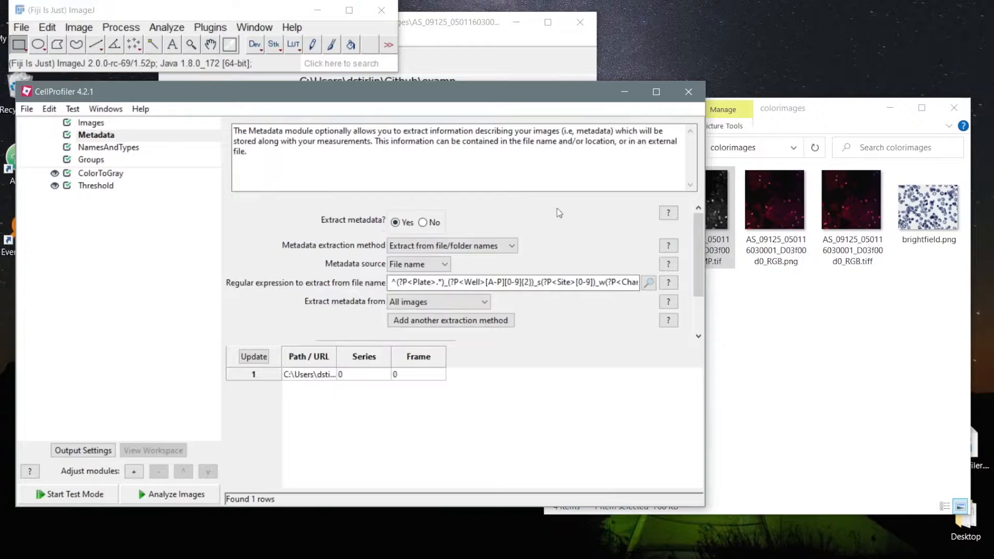
{"action": "left_click", "coordinate": [468, 243]}
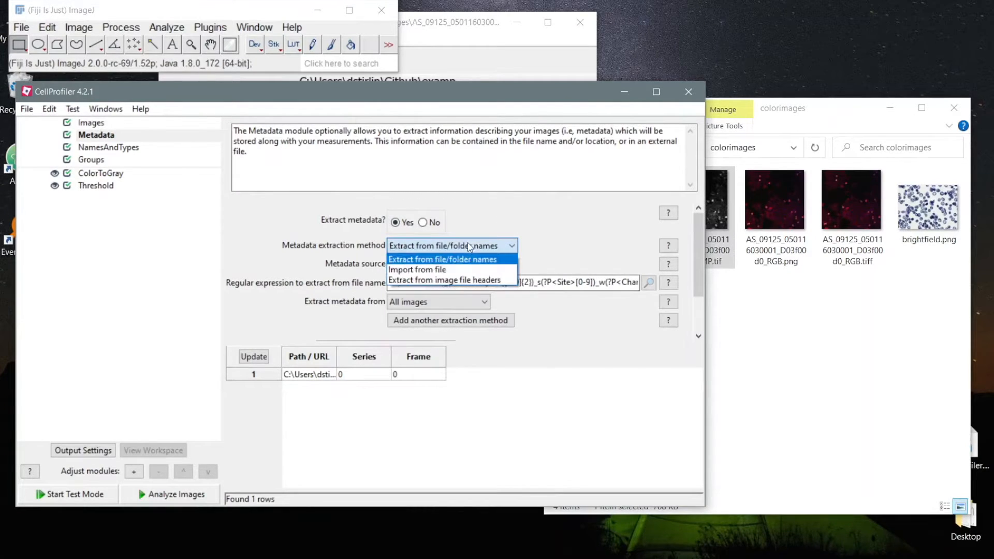
{"action": "left_click", "coordinate": [434, 281]}
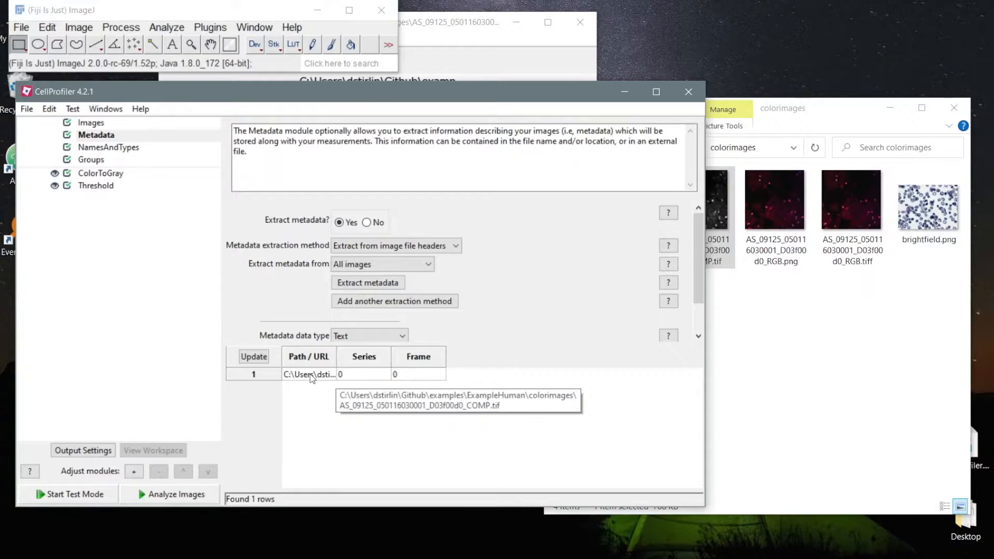
Extract the metadata from the COMP.tif headers, update the metadata table, and examine its columns from Path / URL through Z.
{"action": "left_click", "coordinate": [357, 283]}
{"action": "left_click", "coordinate": [254, 357]}
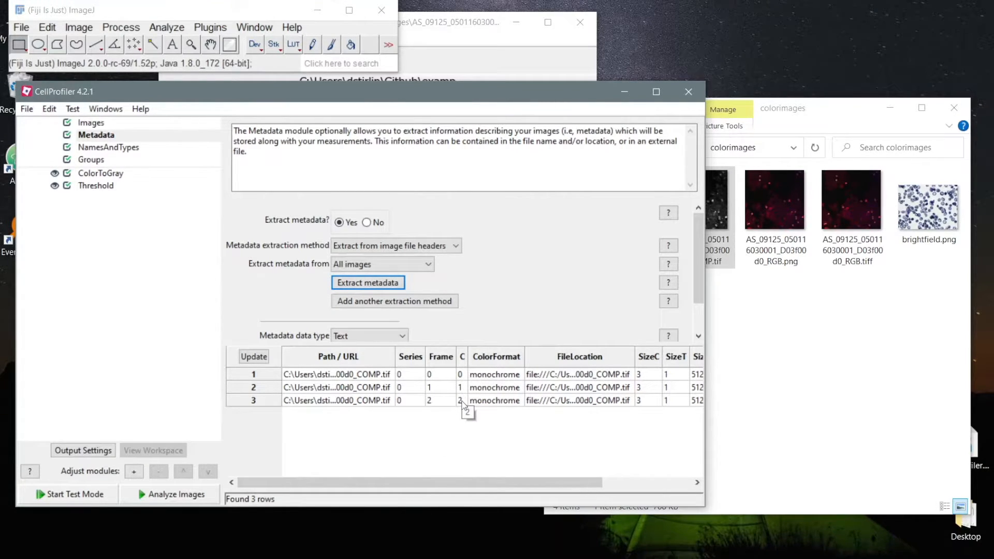
{"action": "left_click_drag", "start_coordinate": [386, 484], "coordinate": [474, 484]}
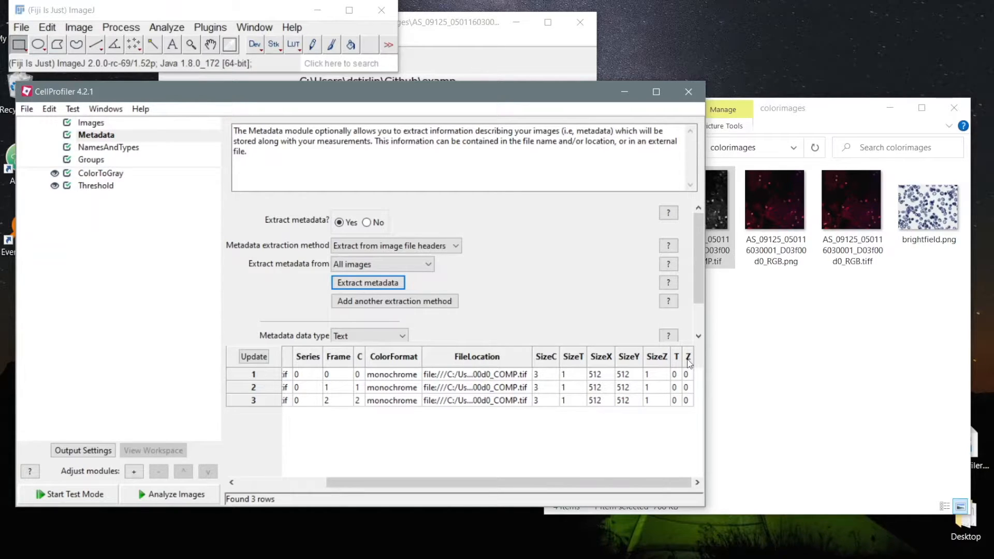
{"action": "left_click_drag", "start_coordinate": [528, 482], "coordinate": [439, 480]}
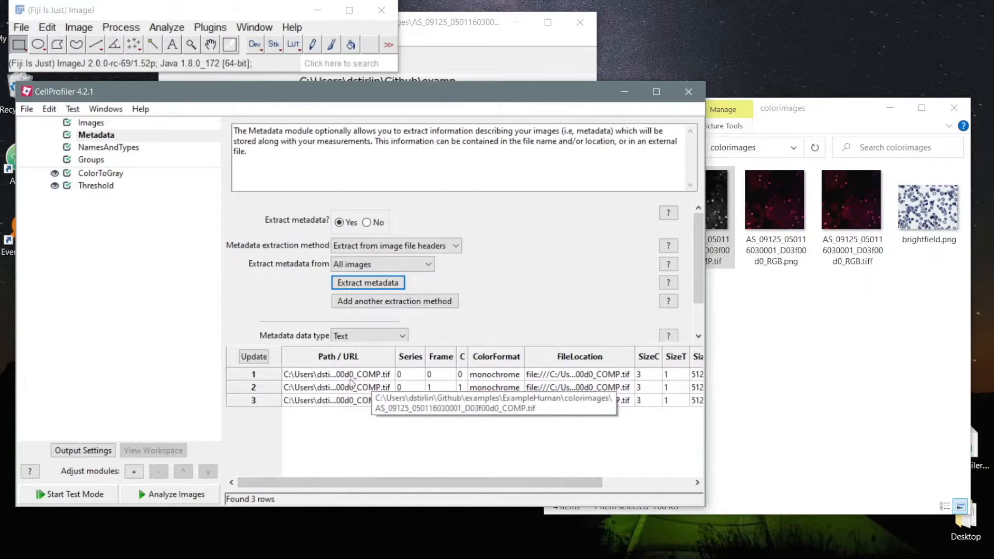
In NamesAndTypes, assign names to images matching rules and set the DNA rule to Metadata, Does, Have C matching 0.
{"action": "left_click", "coordinate": [101, 149]}
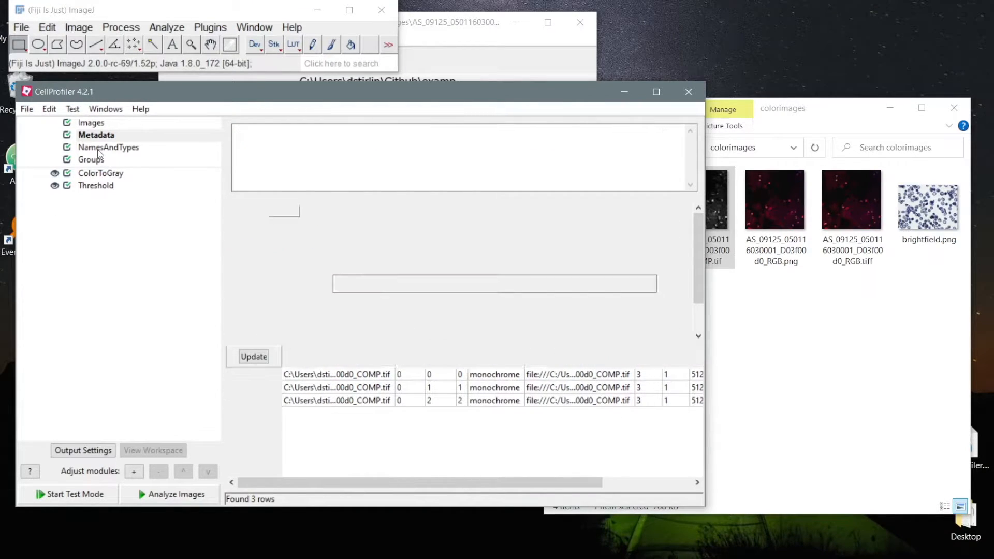
{"action": "left_click", "coordinate": [352, 216]}
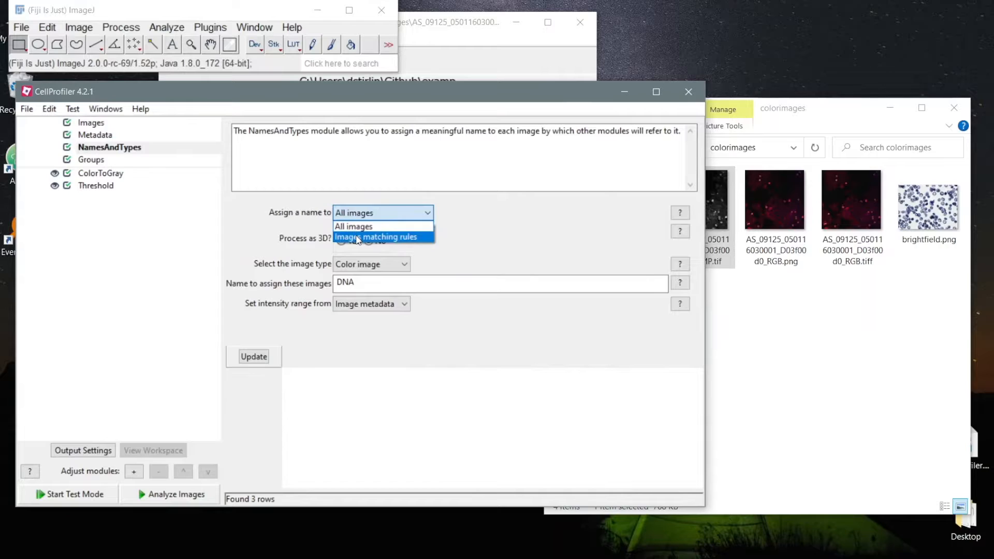
{"action": "left_click", "coordinate": [357, 233]}
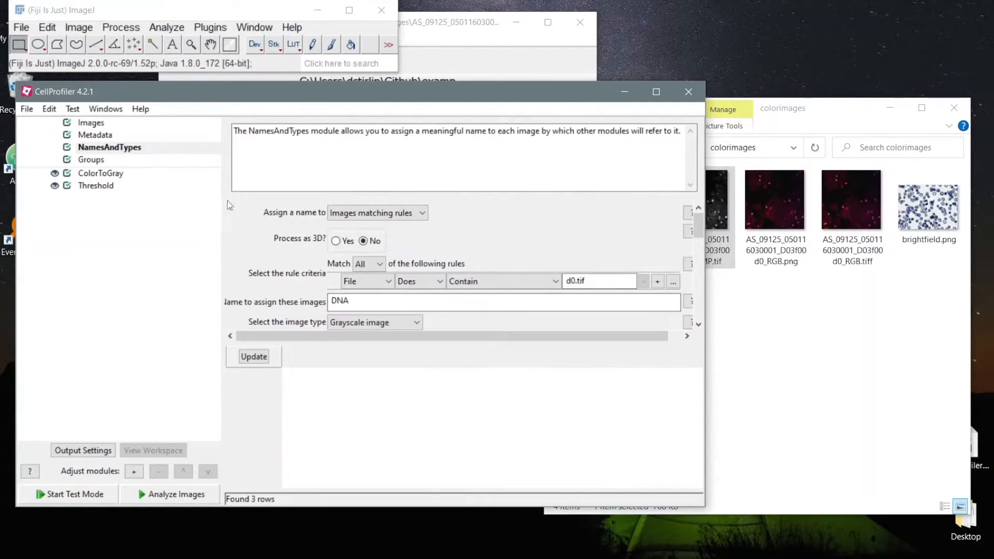
{"action": "left_click", "coordinate": [371, 285]}
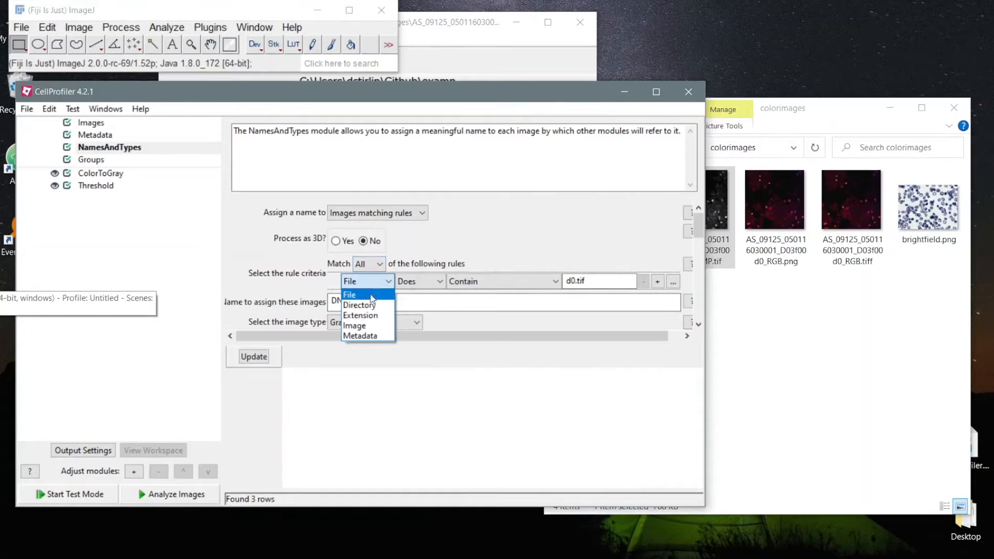
{"action": "left_click", "coordinate": [356, 336]}
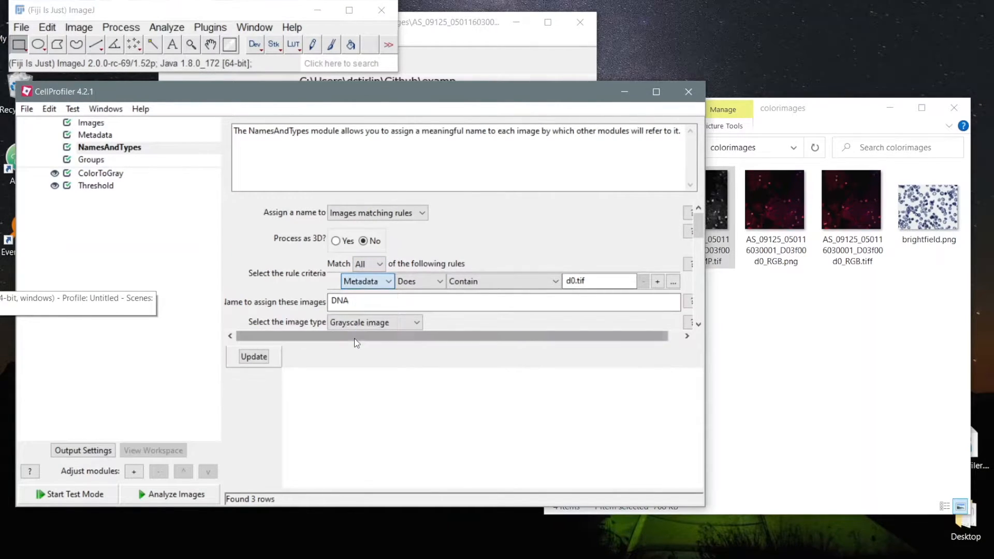
{"action": "left_click", "coordinate": [477, 282]}
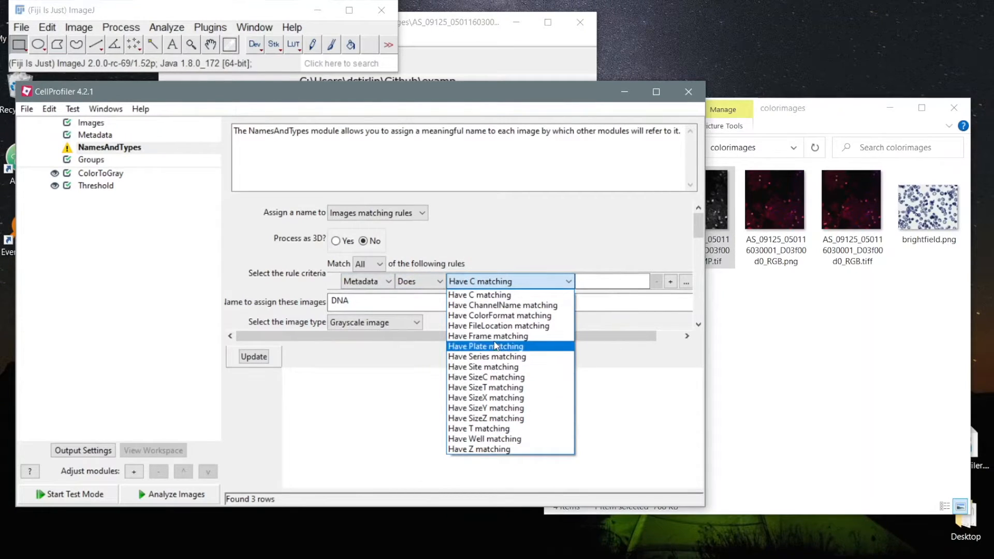
{"action": "left_click", "coordinate": [611, 282]}
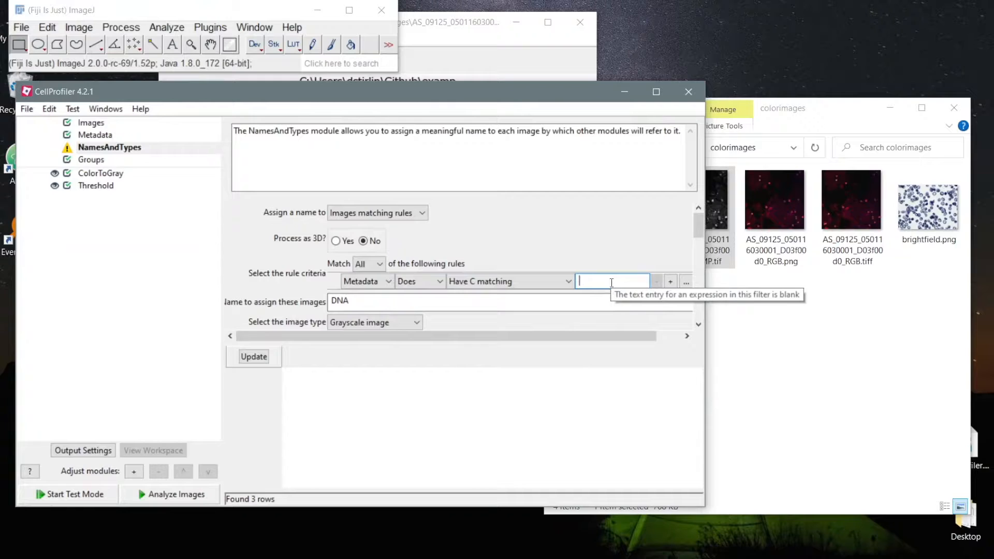
{"action": "type", "text": "0"}
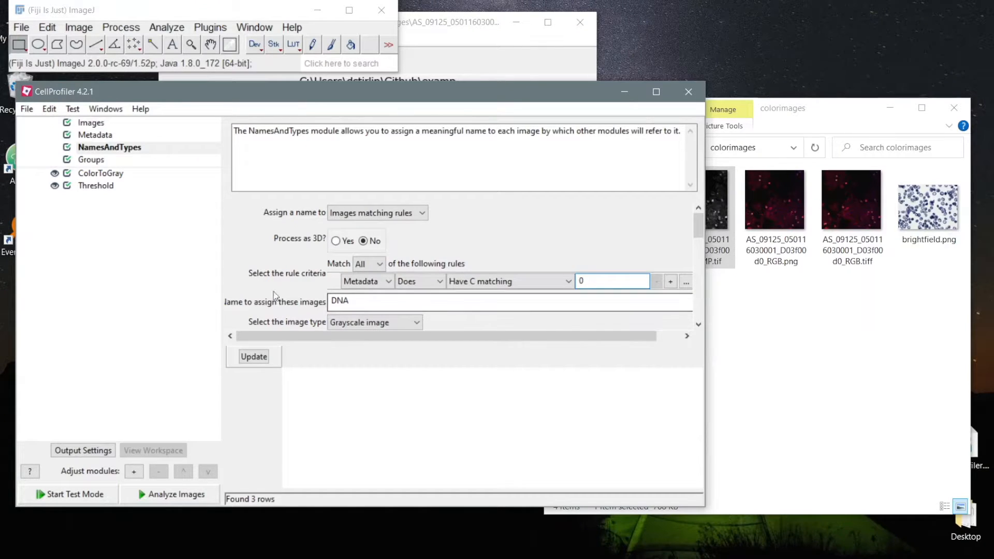
Change the GFP image rule to Metadata, Does, Have C matching 1.
{"action": "scroll", "coordinate": [287, 284], "scroll_direction": "down", "scroll_amount": 3}
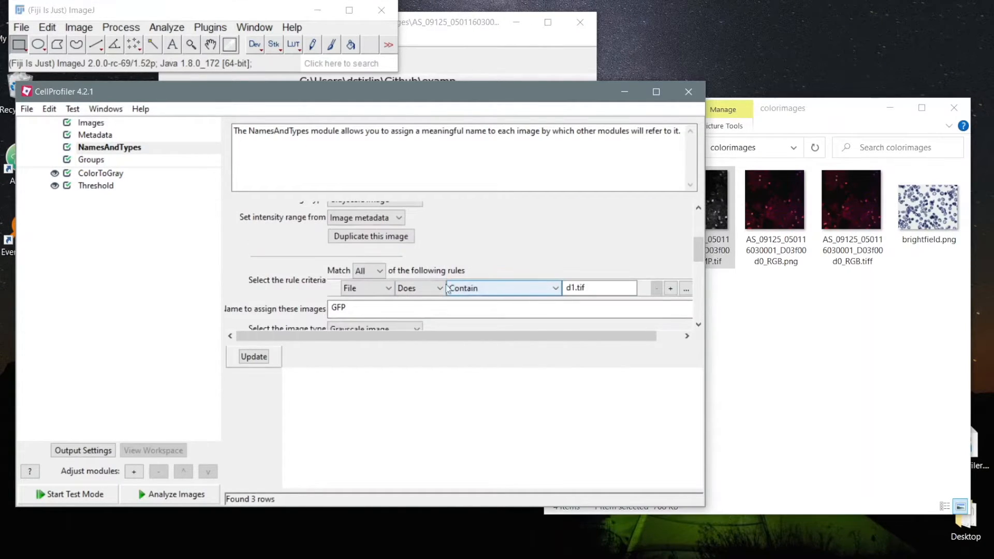
{"action": "left_click", "coordinate": [365, 290]}
{"action": "left_click", "coordinate": [363, 339]}
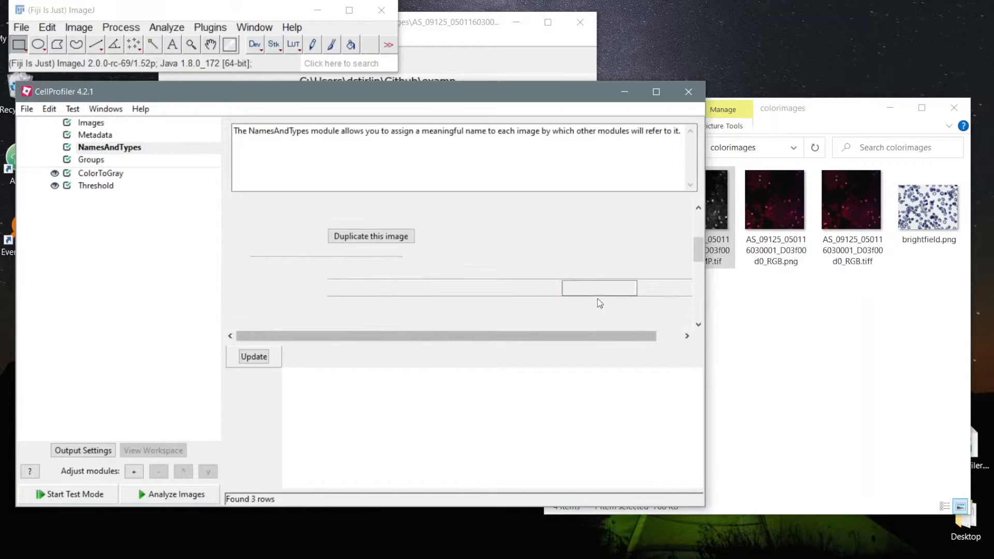
{"action": "left_click", "coordinate": [592, 282]}
{"action": "type", "text": "1"}
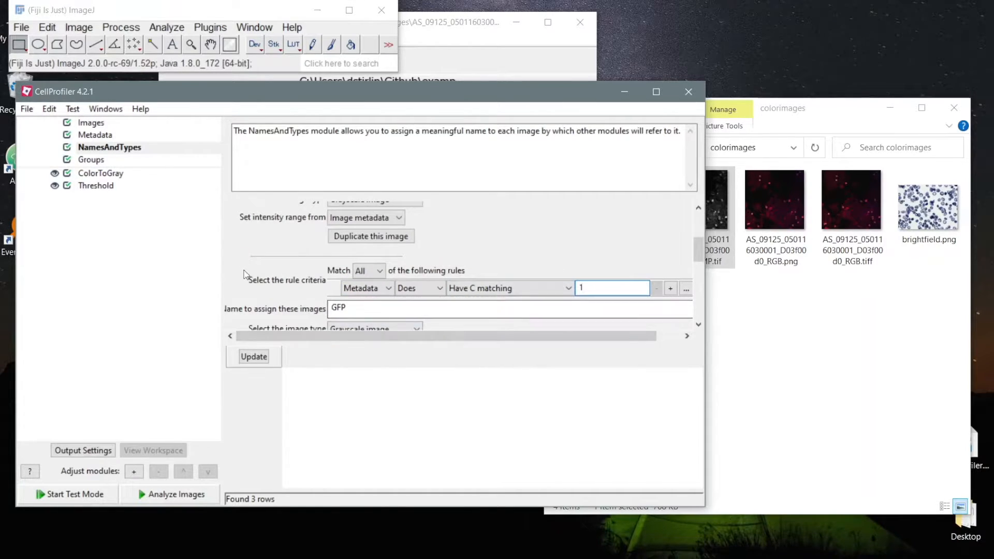
Change the RFP image rule to Metadata, Does, Have C matching 2, and update the image set table.
{"action": "scroll", "coordinate": [246, 274], "scroll_direction": "down", "scroll_amount": 3}
{"action": "left_click", "coordinate": [371, 270]}
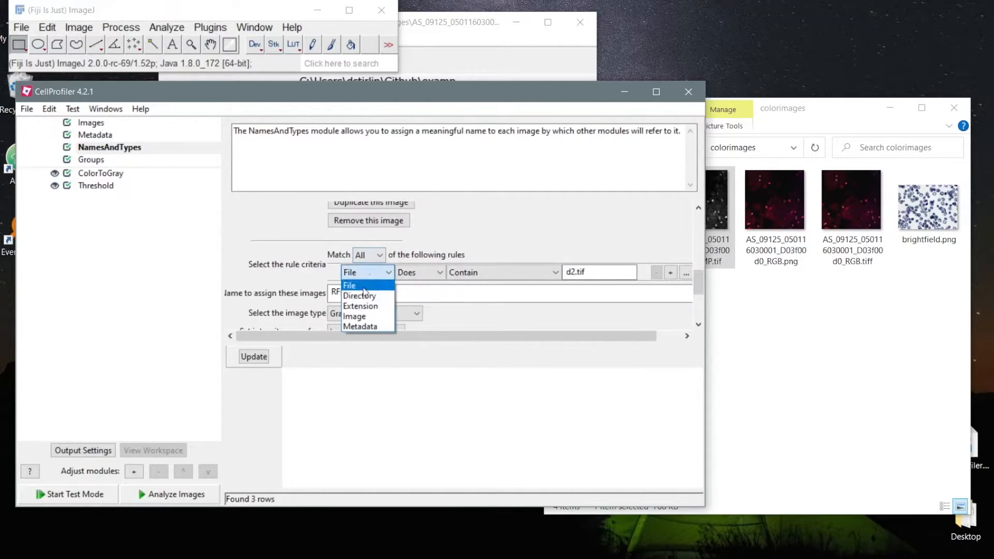
{"action": "left_click", "coordinate": [361, 327]}
{"action": "left_click", "coordinate": [633, 271]}
{"action": "type", "text": "2"}
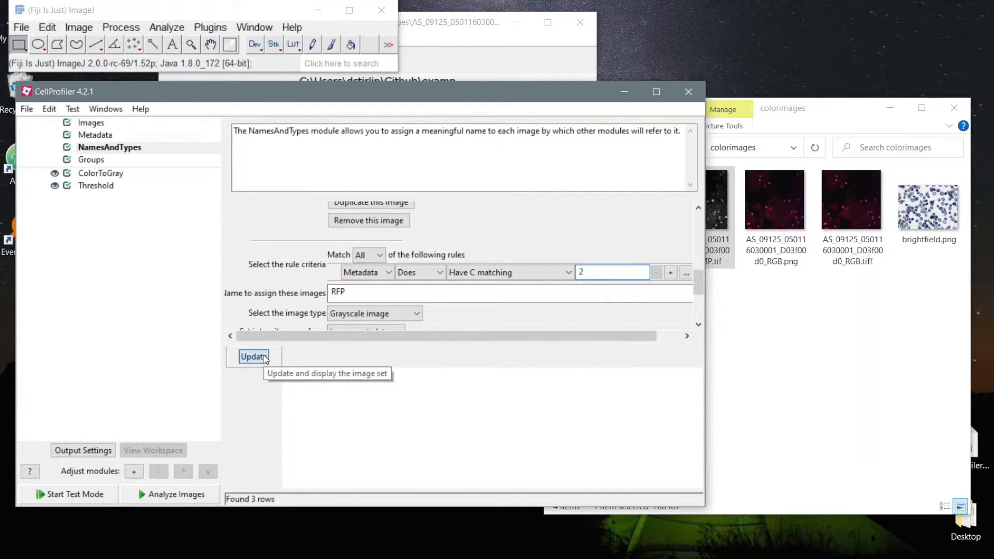
{"action": "left_click", "coordinate": [254, 358]}
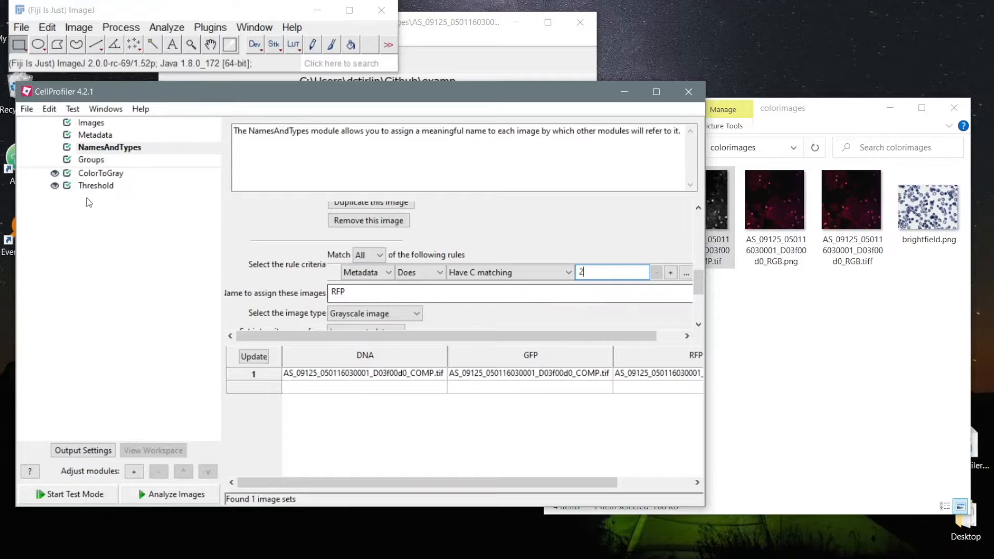
Remove COMP.tif from the Images file list, view brightfield.png in Photos, and add that file from the colorimages folder instead.
{"action": "left_click", "coordinate": [87, 123]}
{"action": "left_click", "coordinate": [303, 216]}
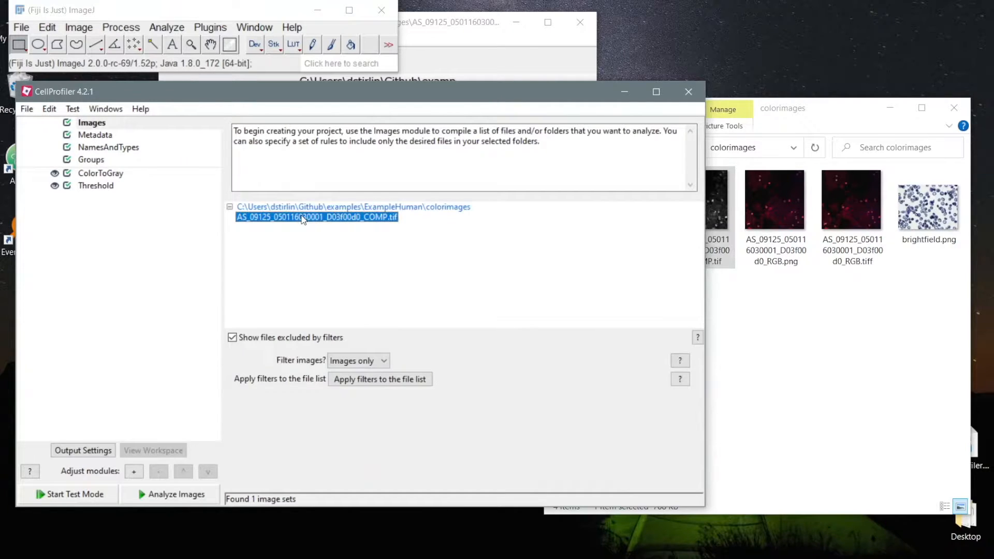
{"action": "key", "text": "Delete"}
{"action": "left_click", "coordinate": [909, 209]}
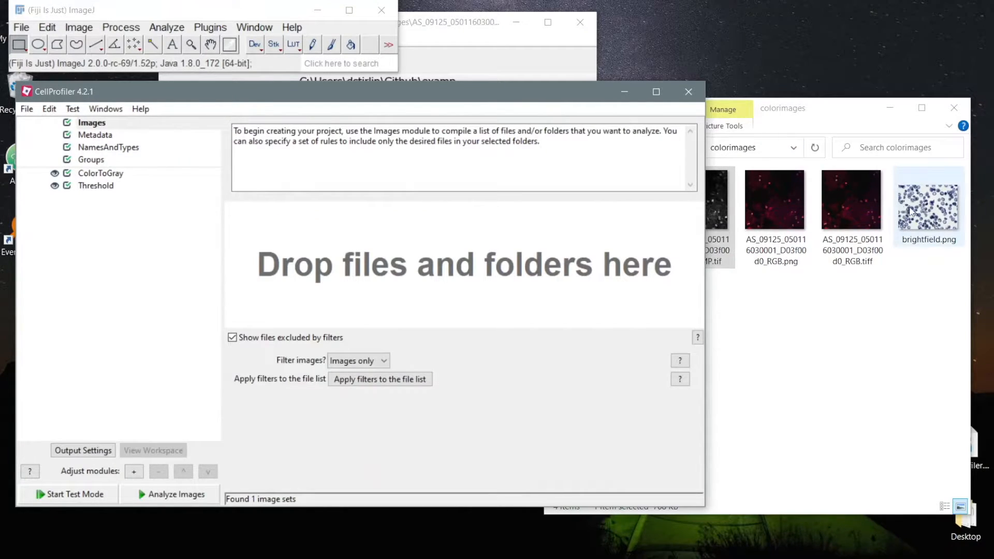
{"action": "double_click", "coordinate": [924, 211]}
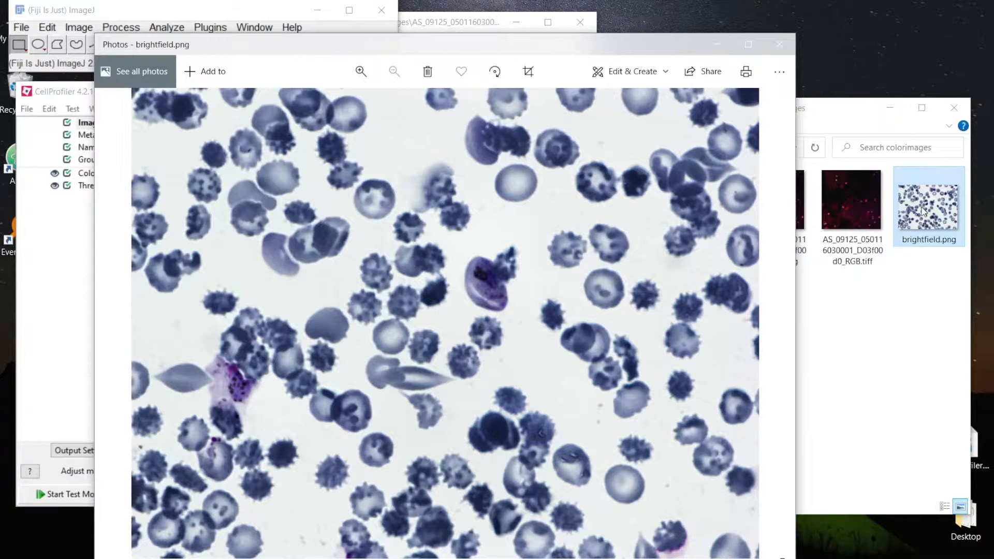
{"action": "left_click", "coordinate": [779, 44]}
{"action": "left_click_drag", "start_coordinate": [929, 204], "coordinate": [341, 224]}
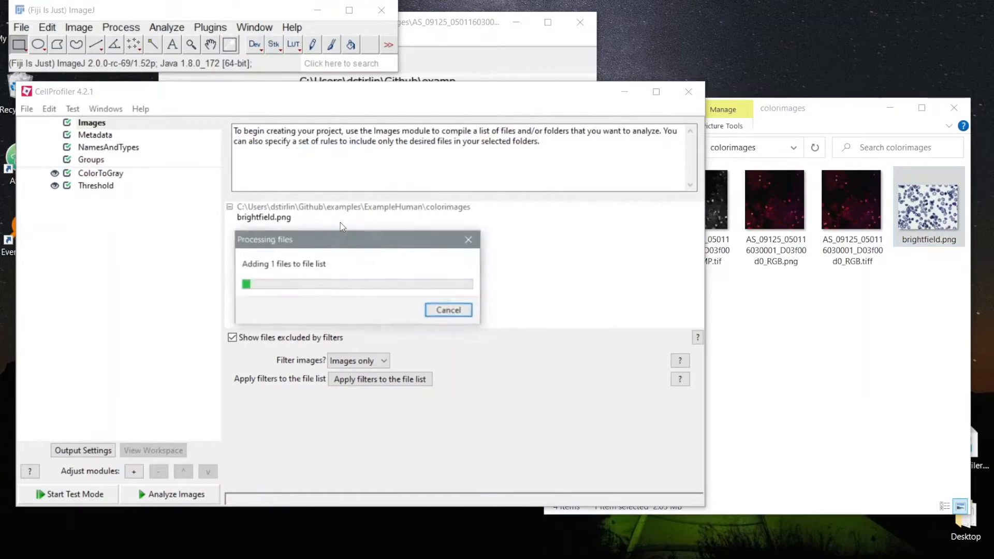
Preview brightfield.png from the Images file list, inspect its pixel intensities, and close the preview.
{"action": "double_click", "coordinate": [264, 217]}
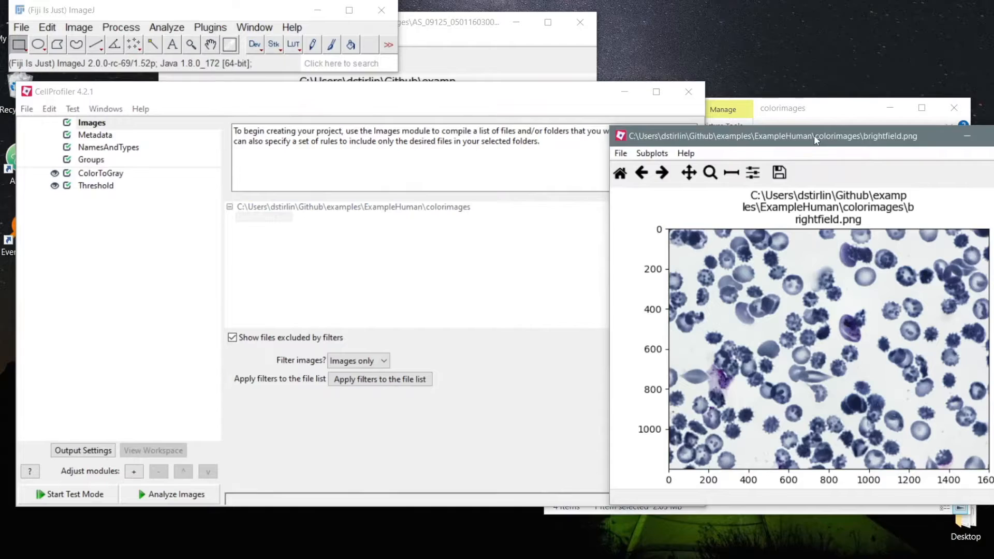
{"action": "left_click_drag", "start_coordinate": [814, 135], "coordinate": [602, 131]}
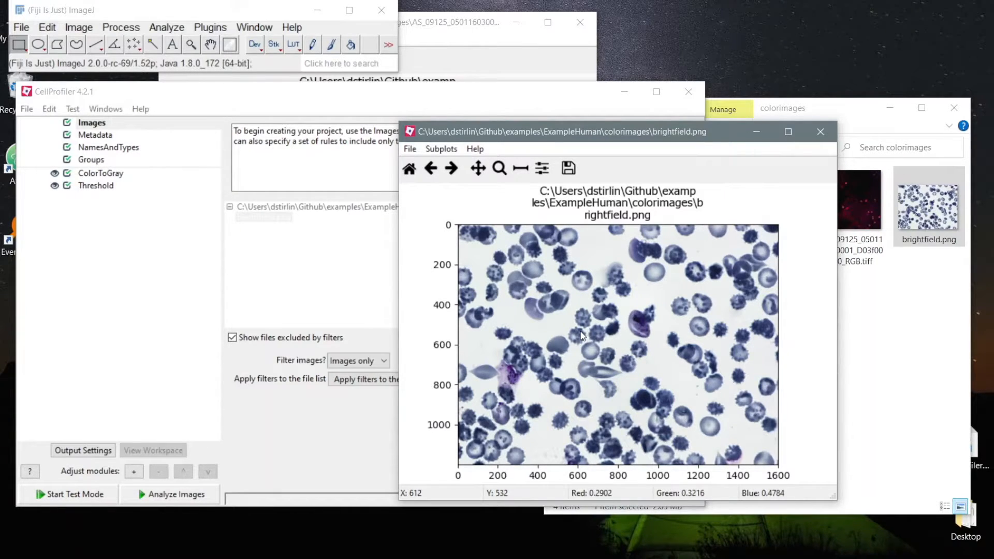
{"action": "left_click", "coordinate": [821, 132]}
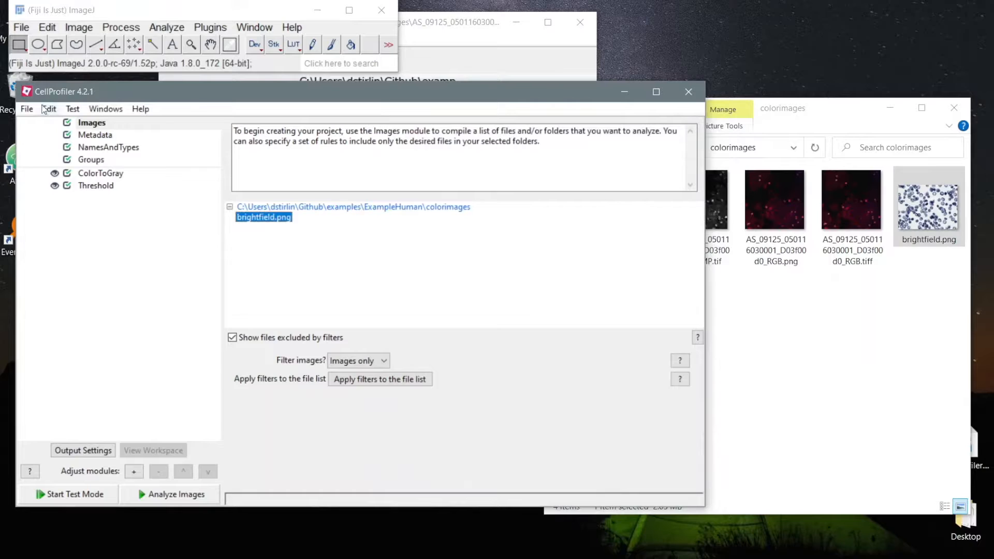
Set NamesAndTypes to assign a name to All images.
{"action": "left_click", "coordinate": [213, 147]}
{"action": "left_click", "coordinate": [357, 212]}
{"action": "left_click", "coordinate": [357, 227]}
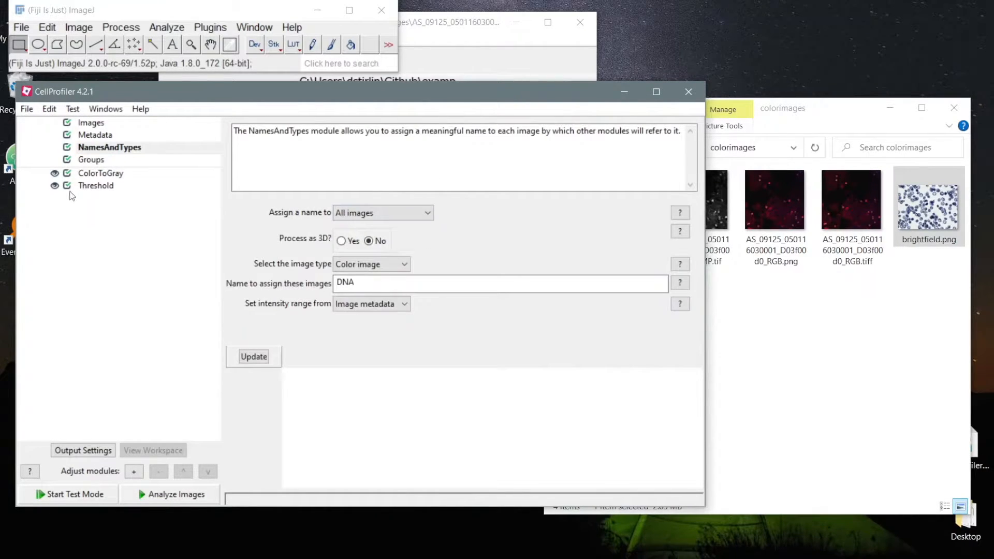
Set ColorToGray's image type to RGB and start test mode.
{"action": "left_click", "coordinate": [101, 173]}
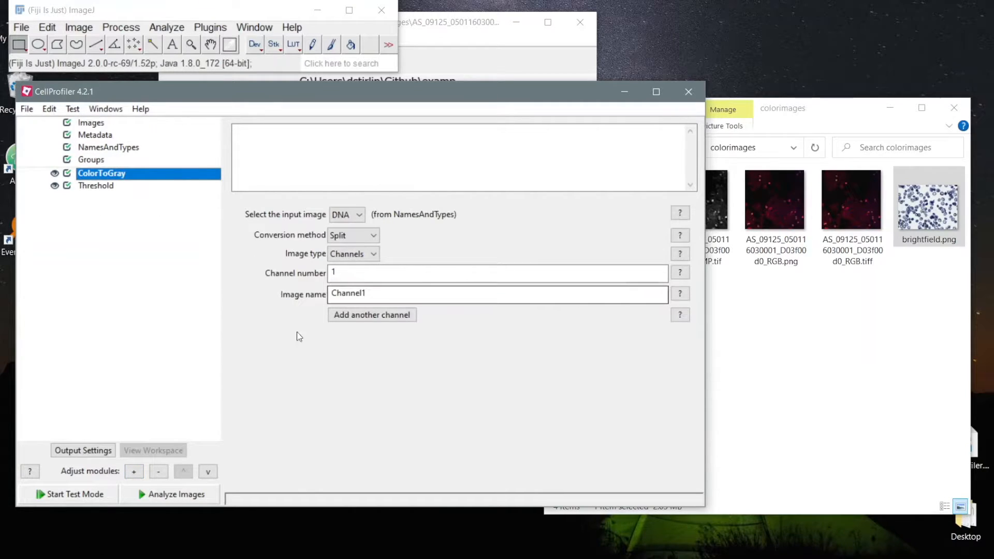
{"action": "left_click", "coordinate": [362, 253]}
{"action": "left_click", "coordinate": [344, 264]}
{"action": "left_click", "coordinate": [98, 494]}
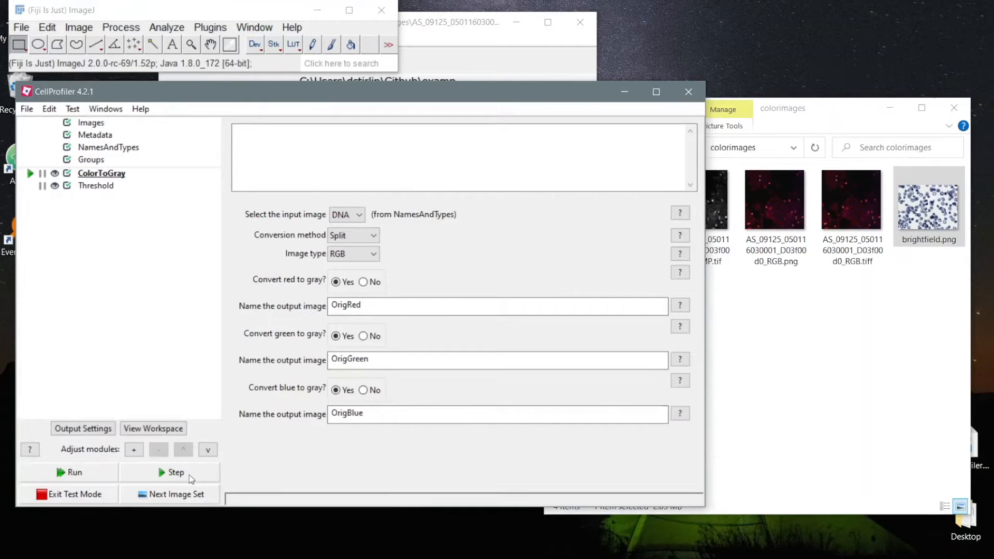
Run ColorToGray on the brightfield image, inspect the split red, green and blue outputs, and close the result window.
{"action": "left_click", "coordinate": [176, 471]}
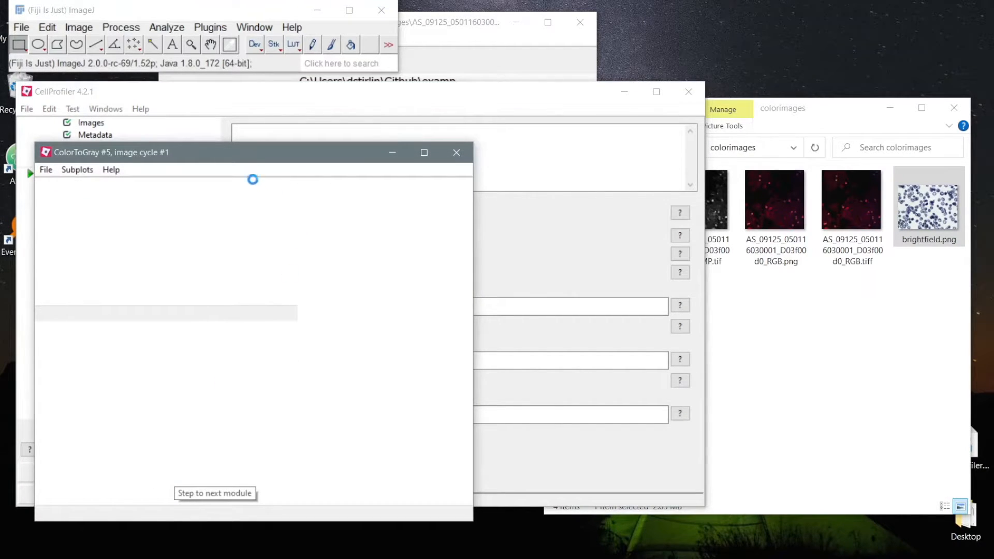
{"action": "left_click_drag", "start_coordinate": [249, 159], "coordinate": [634, 83]}
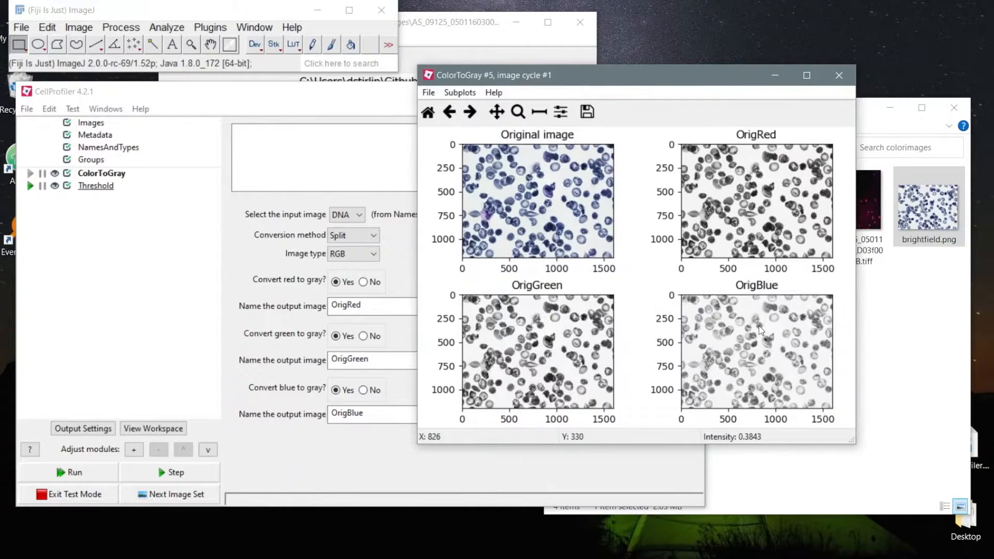
{"action": "left_click", "coordinate": [839, 75]}
Add an UnmixColors module to the pipeline and place it ahead of ColorToGray.
{"action": "left_click", "coordinate": [133, 450]}
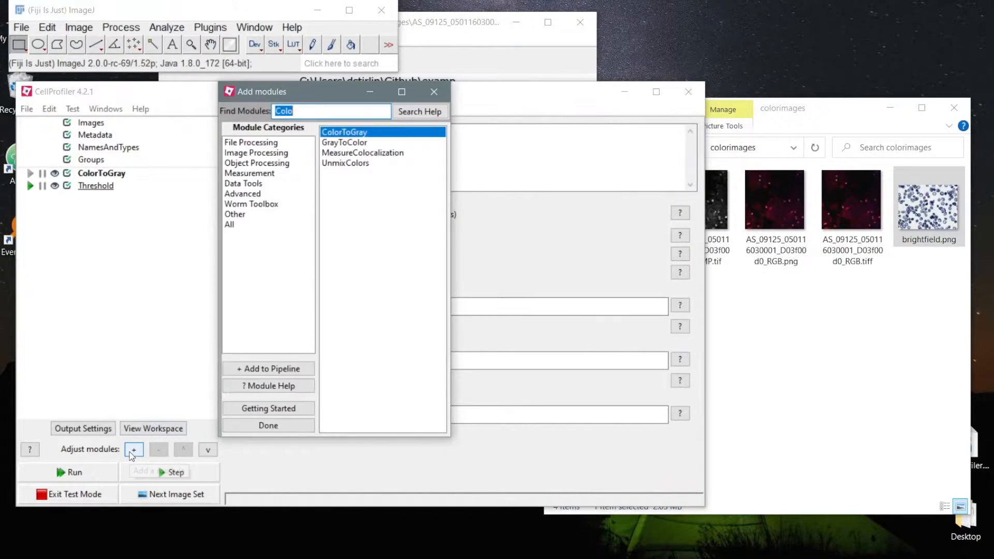
{"action": "type", "text": "Unmix"}
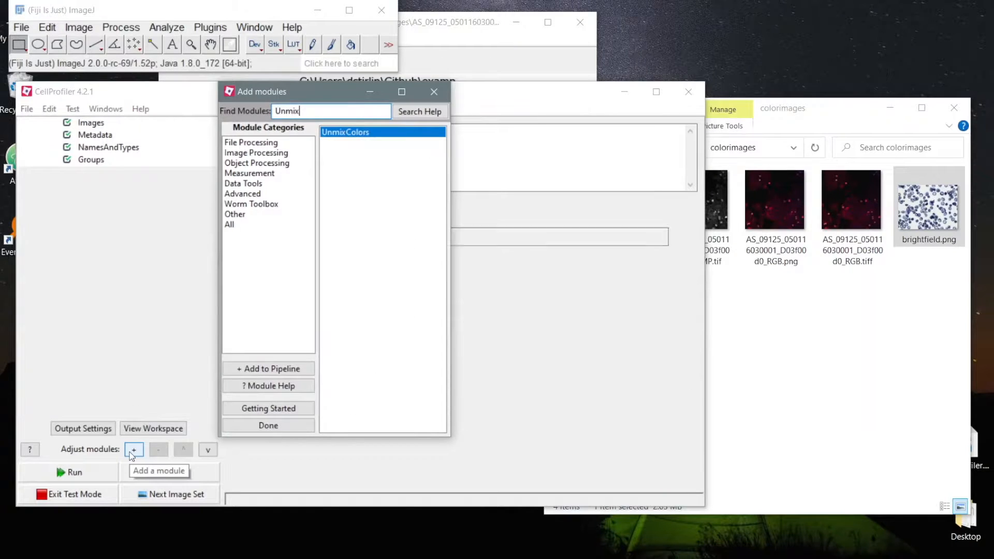
{"action": "key", "text": "Return"}
{"action": "left_click_drag", "start_coordinate": [84, 186], "coordinate": [87, 171]}
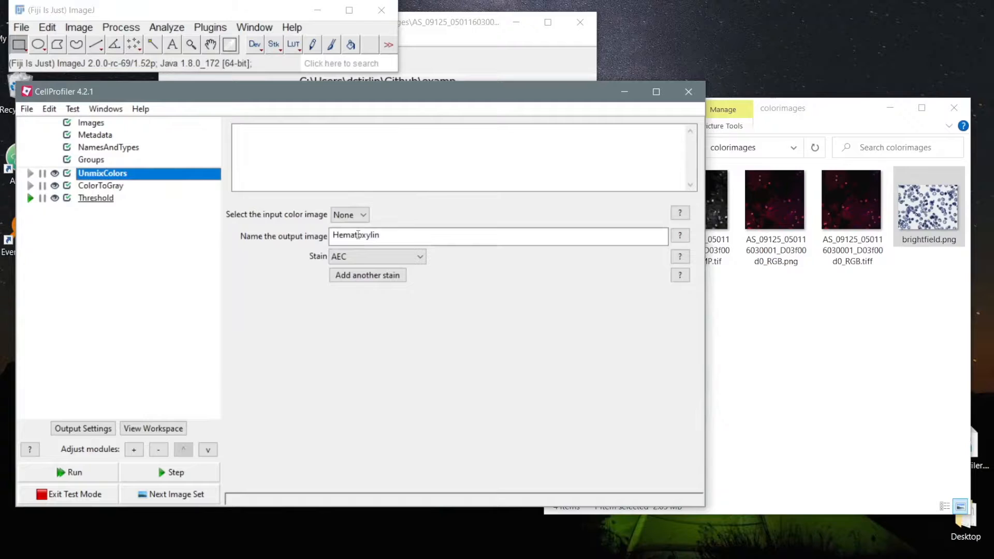
Set UnmixColors to use DNA as the input color image and Hematoxylin as the stain.
{"action": "left_click", "coordinate": [346, 214]}
{"action": "left_click", "coordinate": [347, 232]}
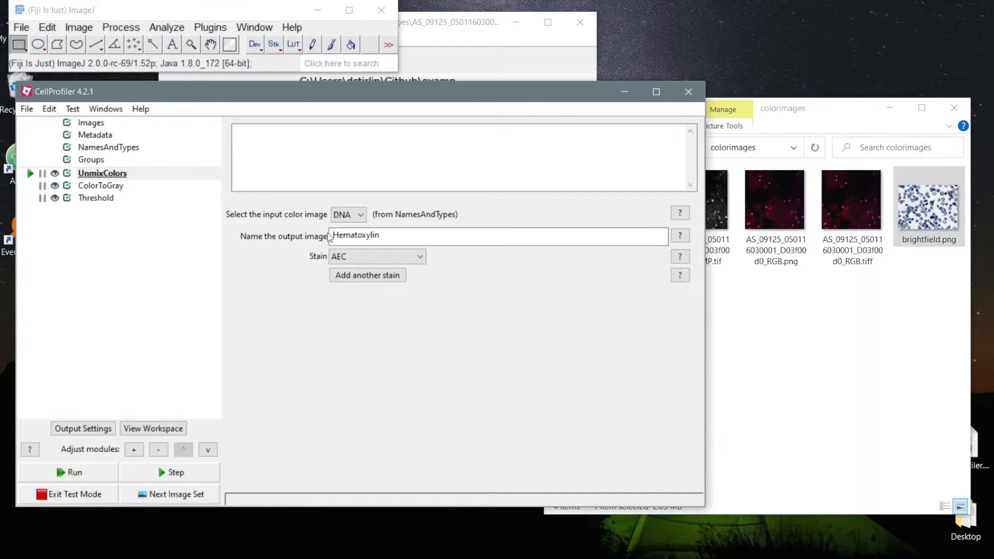
{"action": "left_click", "coordinate": [371, 258]}
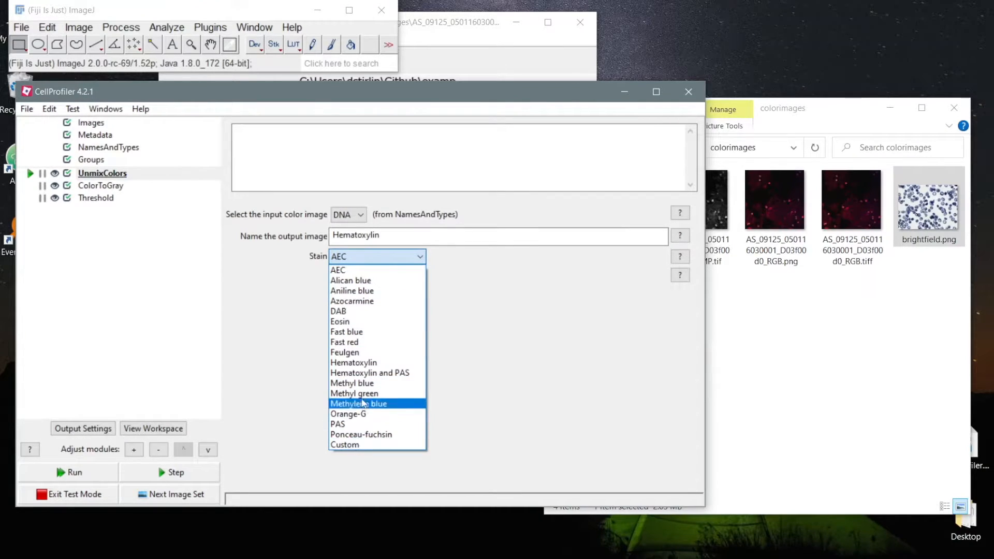
{"action": "left_click", "coordinate": [361, 362]}
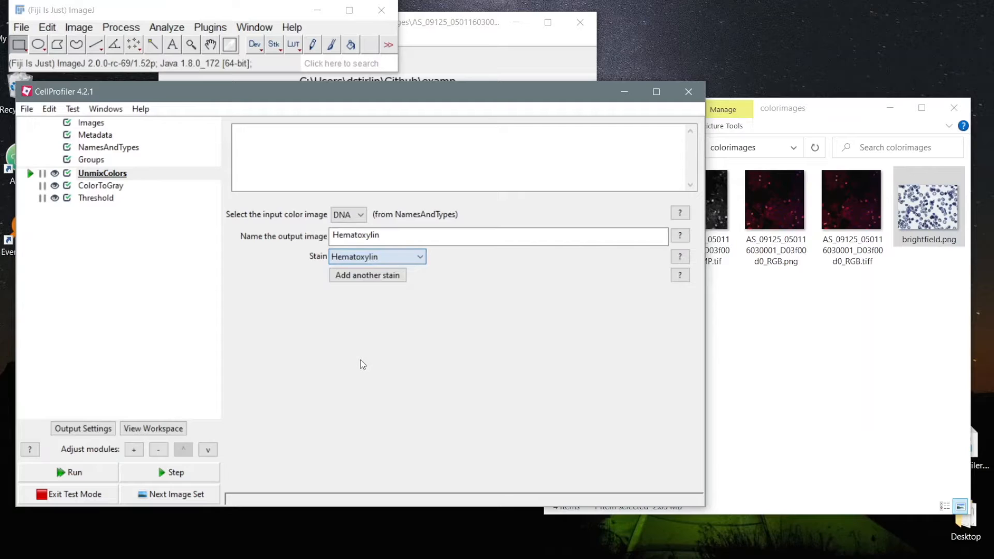
Run UnmixColors, zoom in on a group of cells in the Hematoxylin output, and close the result window.
{"action": "left_click", "coordinate": [29, 174]}
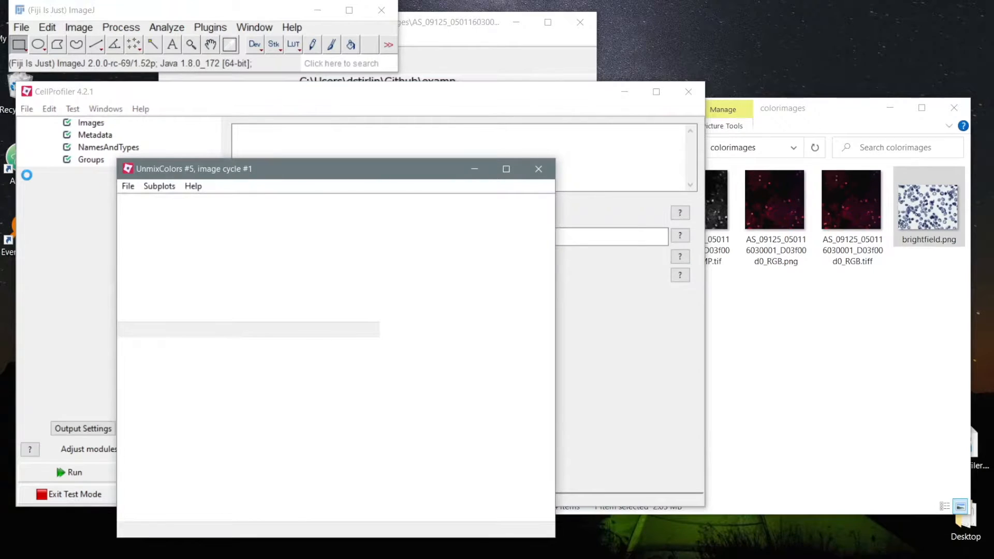
{"action": "mouse_move", "coordinate": [272, 168]}
{"action": "left_mouse_down"}
{"action": "mouse_move", "coordinate": [433, 88]}
{"action": "mouse_move", "coordinate": [442, 71]}
{"action": "left_mouse_up"}
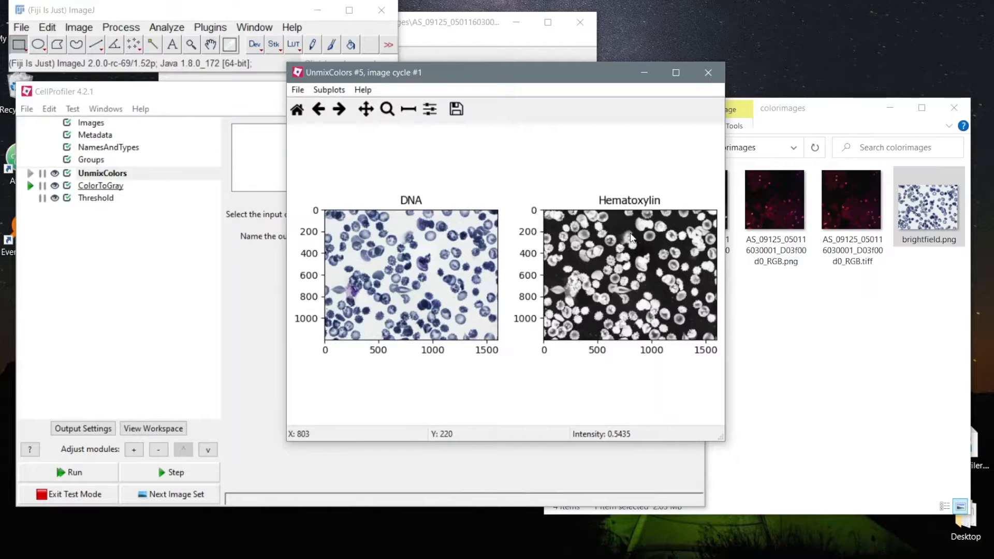
{"action": "left_click", "coordinate": [388, 109]}
{"action": "left_click_drag", "start_coordinate": [577, 232], "coordinate": [664, 317]}
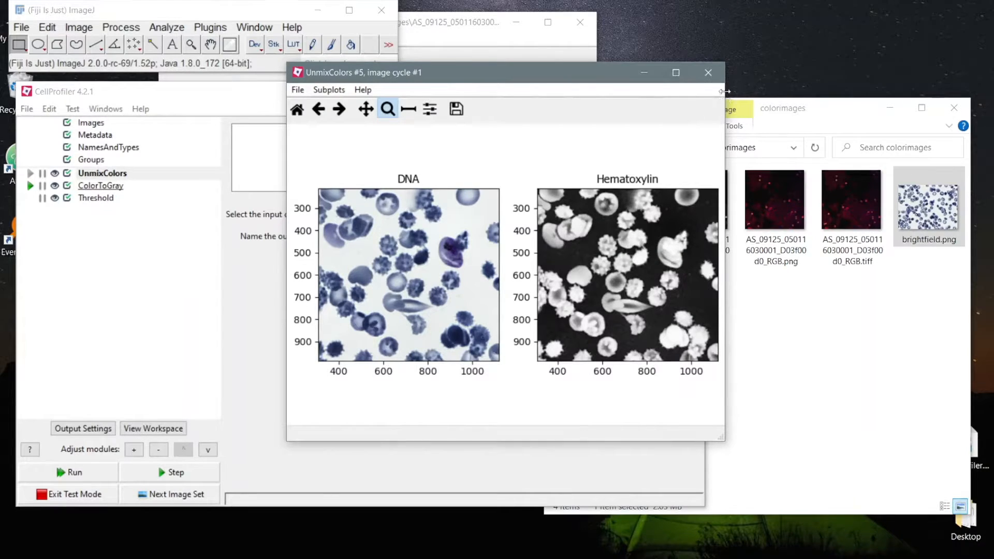
{"action": "left_click", "coordinate": [709, 72]}
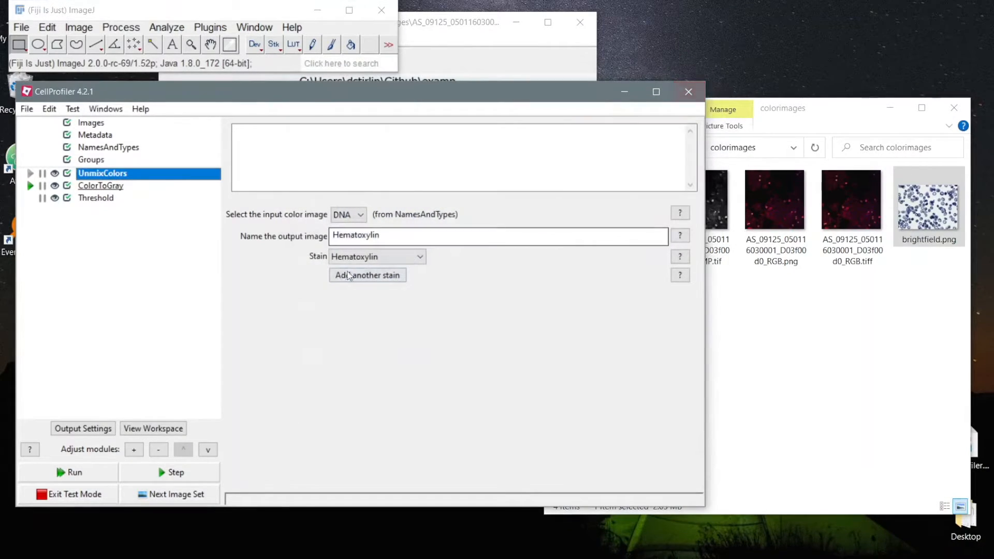
Set the UnmixColors stain to Custom, bring up the reference image chooser for estimating absorbance, and dismiss it.
{"action": "left_click", "coordinate": [352, 257]}
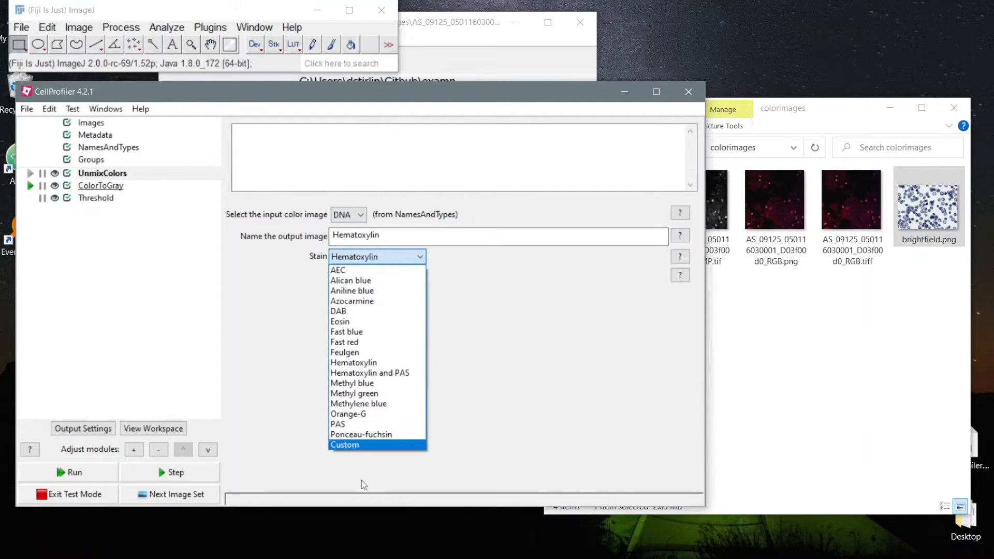
{"action": "left_click", "coordinate": [344, 445]}
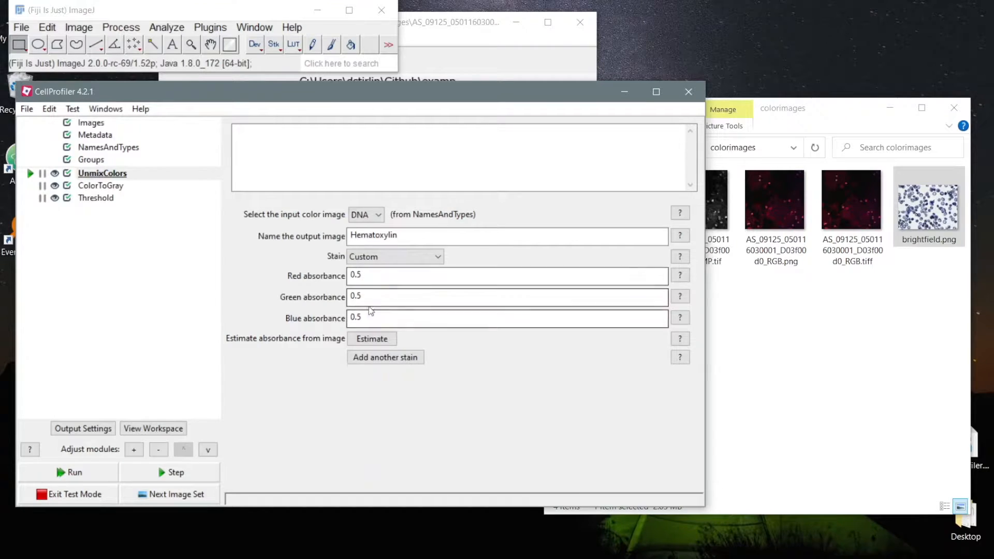
{"action": "left_click", "coordinate": [374, 343]}
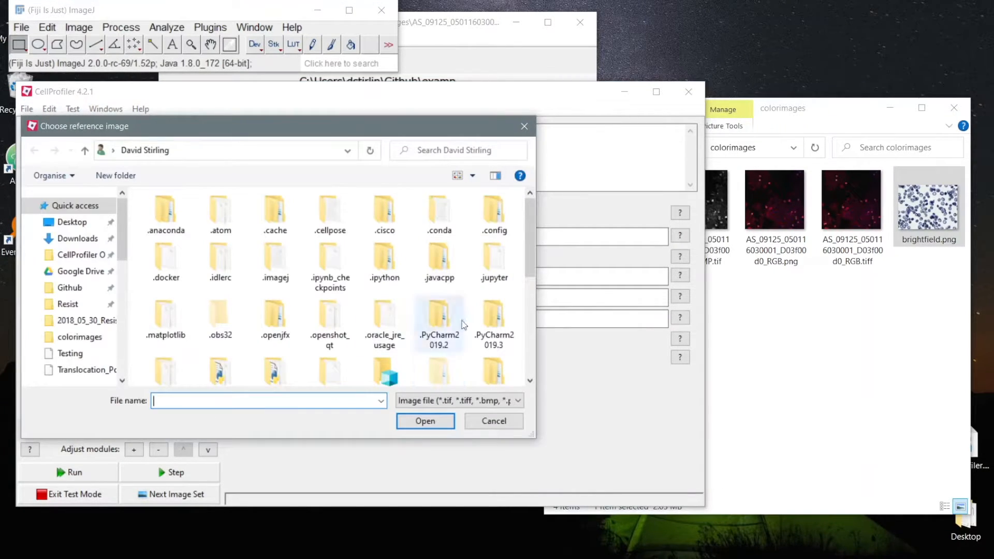
{"action": "left_click", "coordinate": [523, 127]}
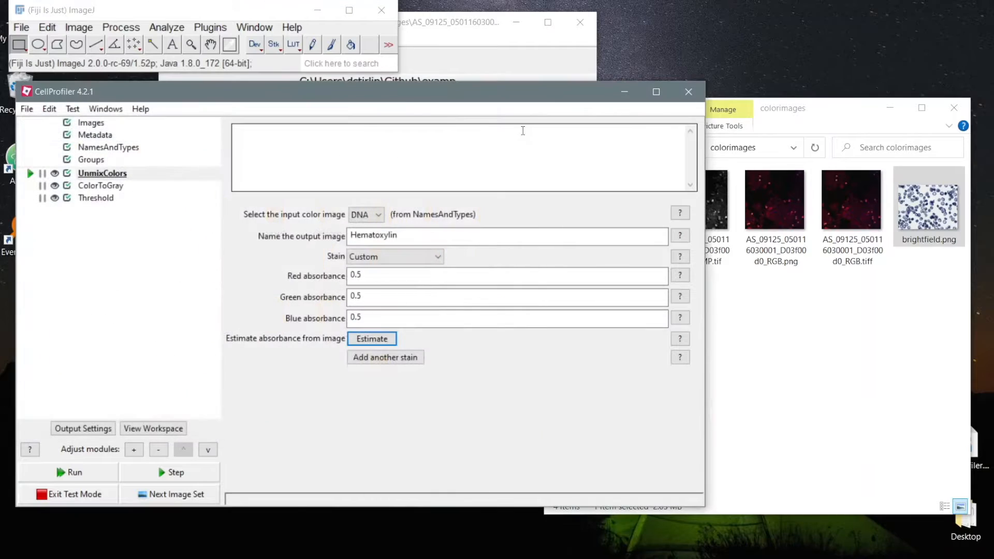
View brightfield.png in Photos, zoom in on the purple-stained cell, and return to the UnmixColors settings in CellProfiler.
{"action": "left_click", "coordinate": [918, 197]}
{"action": "double_click", "coordinate": [917, 197]}
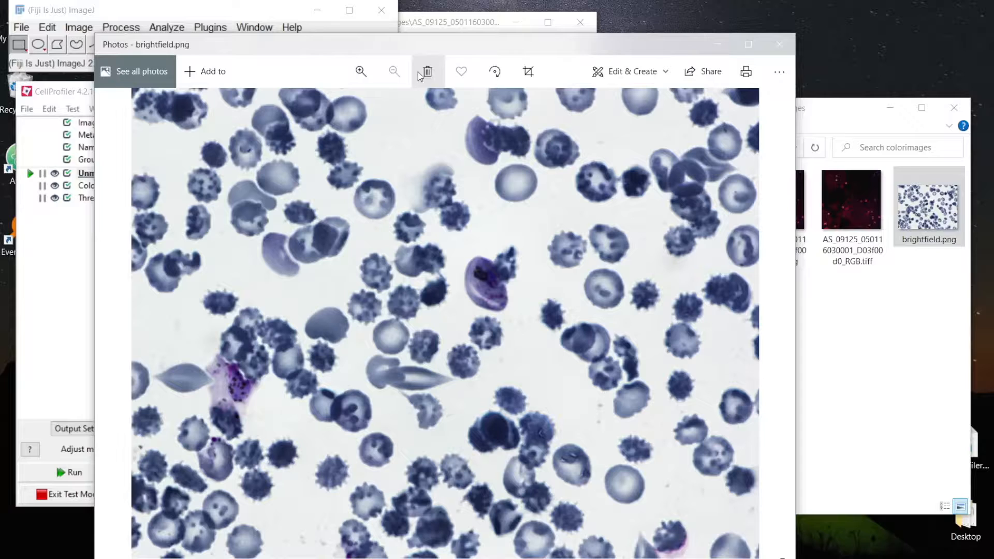
{"action": "scroll", "coordinate": [481, 281], "scroll_direction": "up", "scroll_amount": 5}
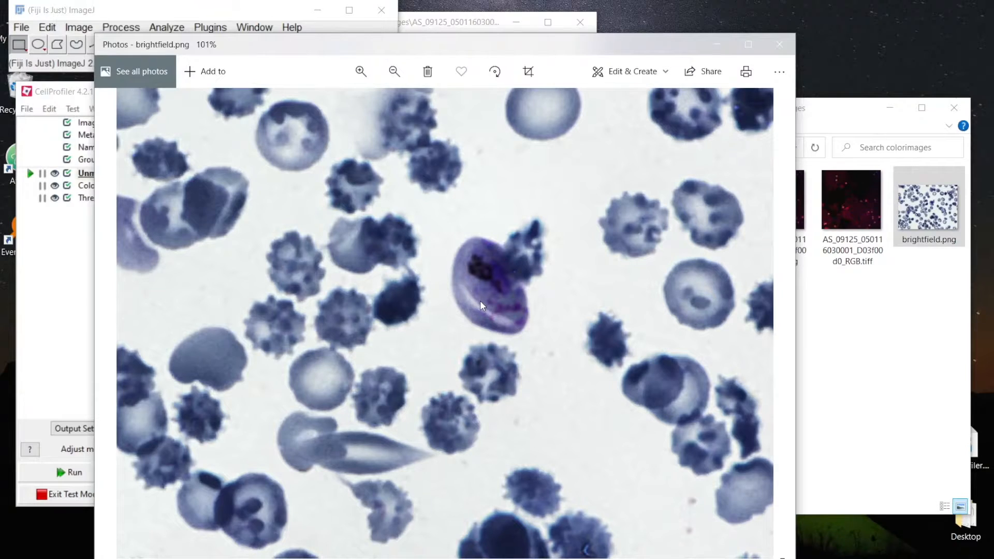
{"action": "left_click", "coordinate": [779, 44]}
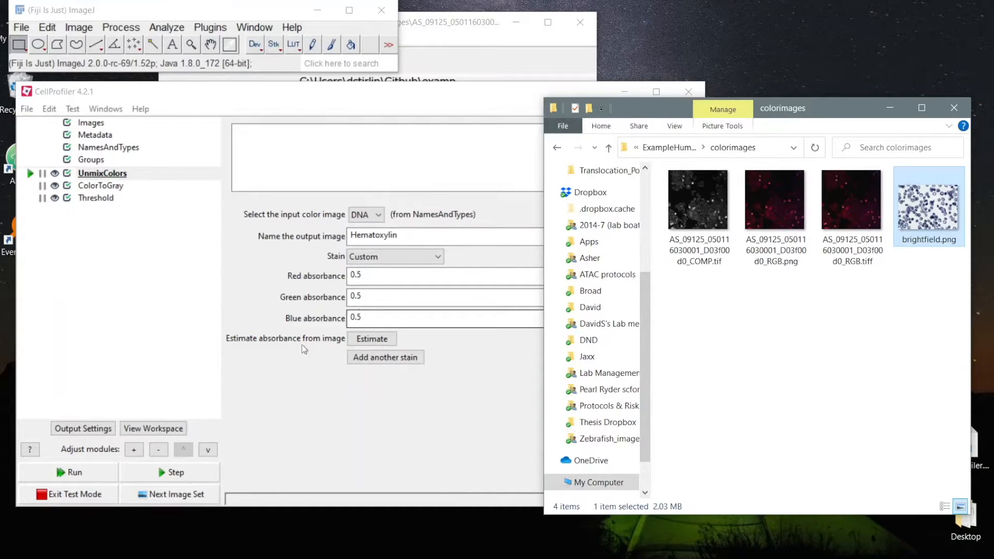
{"action": "left_click", "coordinate": [276, 303]}
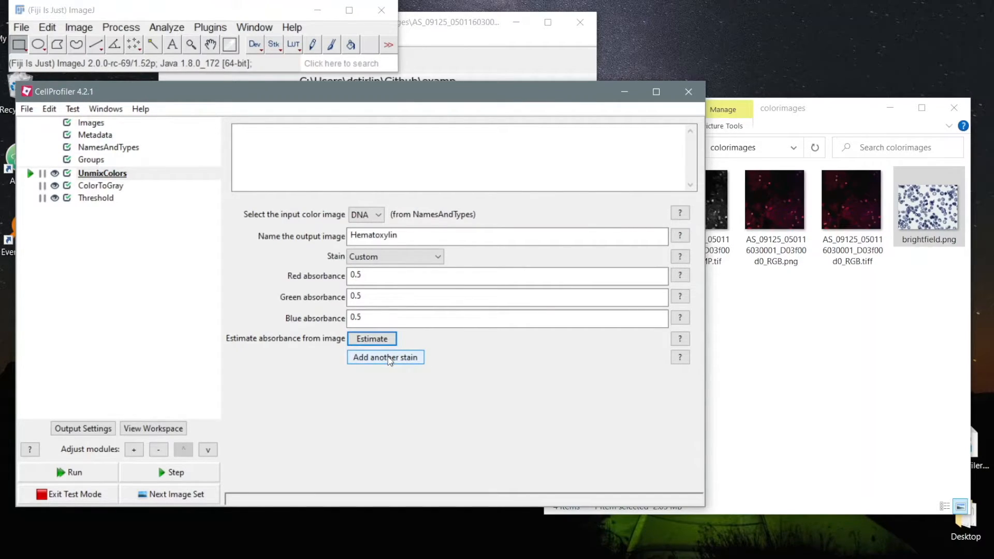
Select brightfield.png in the Images file list, then bring up the NamesAndTypes settings.
{"action": "left_click", "coordinate": [103, 125]}
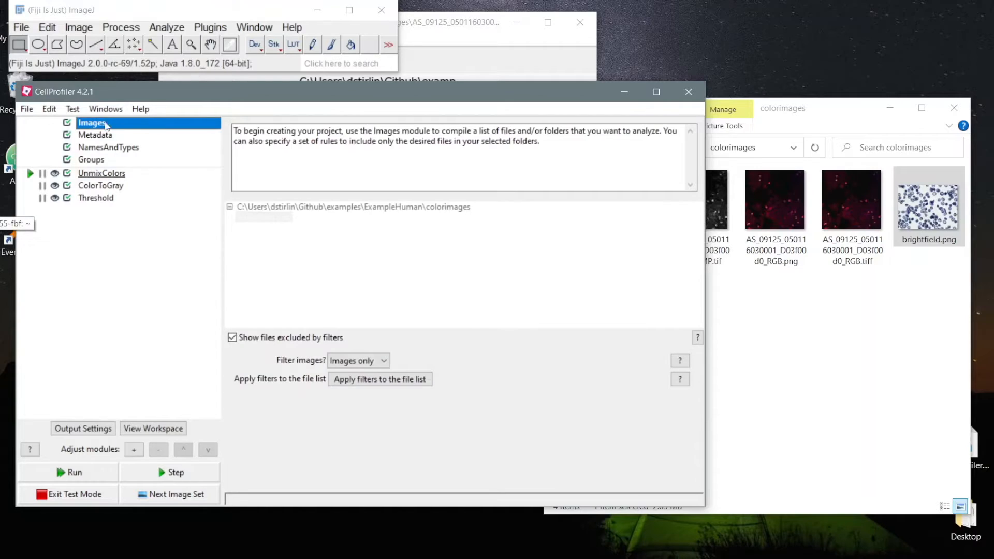
{"action": "left_click", "coordinate": [266, 219]}
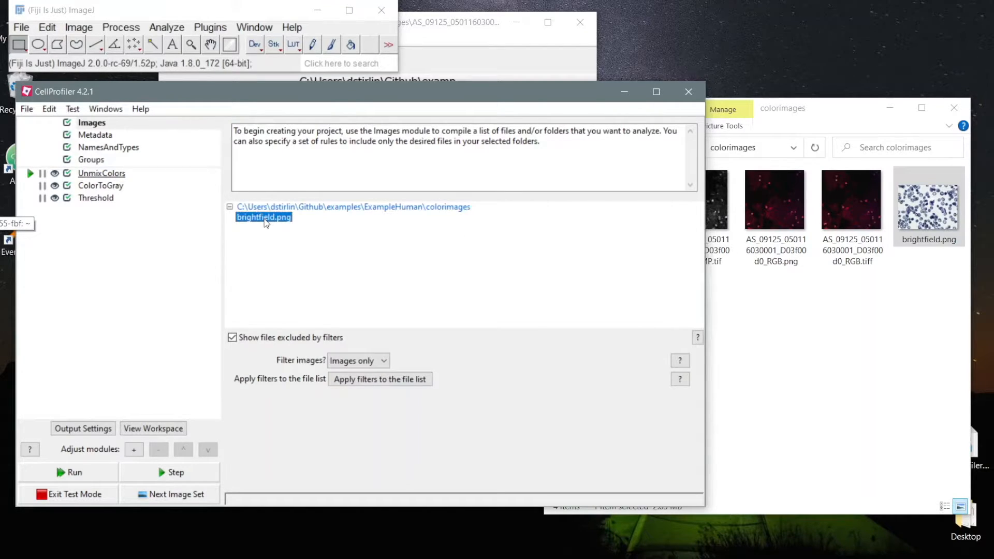
{"action": "left_click", "coordinate": [105, 150]}
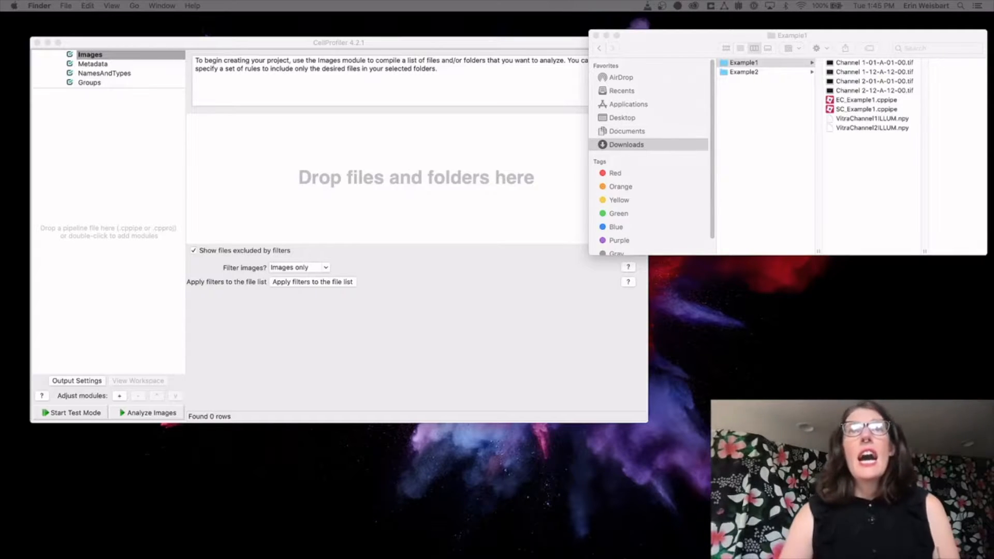
Add the four Channel 1 and Channel 2 .tif files from the Example1 folder to the Images file list.
{"action": "left_click", "coordinate": [856, 63]}
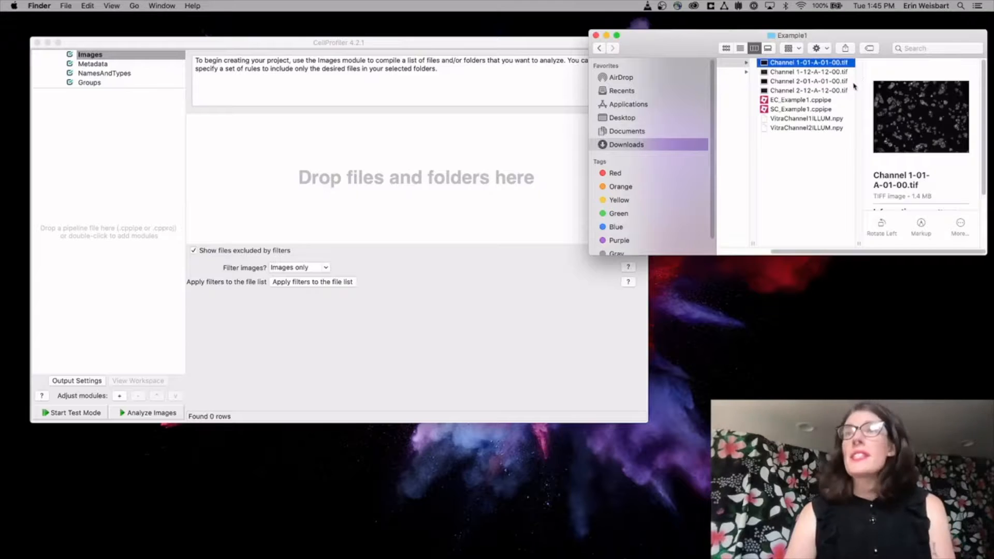
{"action": "left_click", "coordinate": [815, 91], "text": "shift"}
{"action": "left_click_drag", "start_coordinate": [818, 78], "coordinate": [508, 165]}
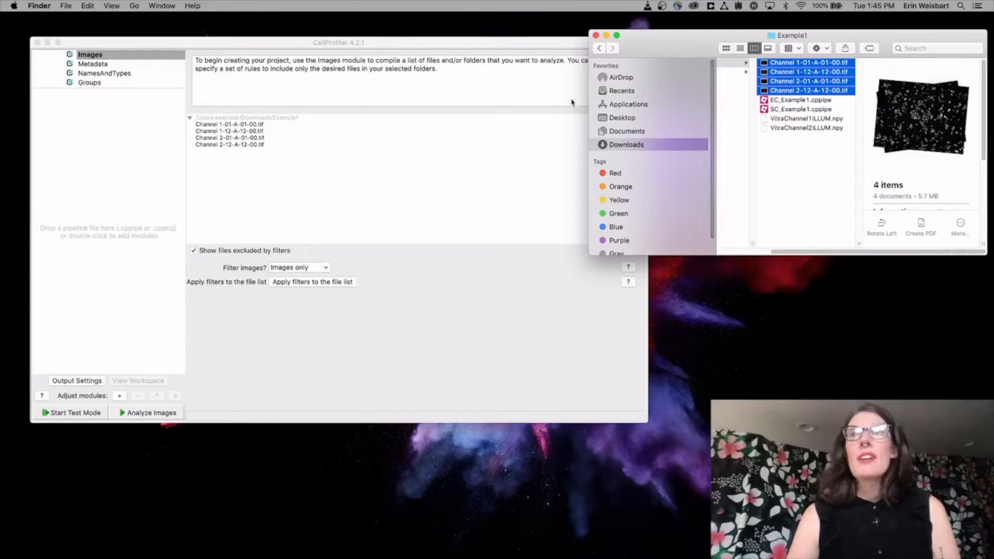
{"action": "left_click", "coordinate": [326, 131]}
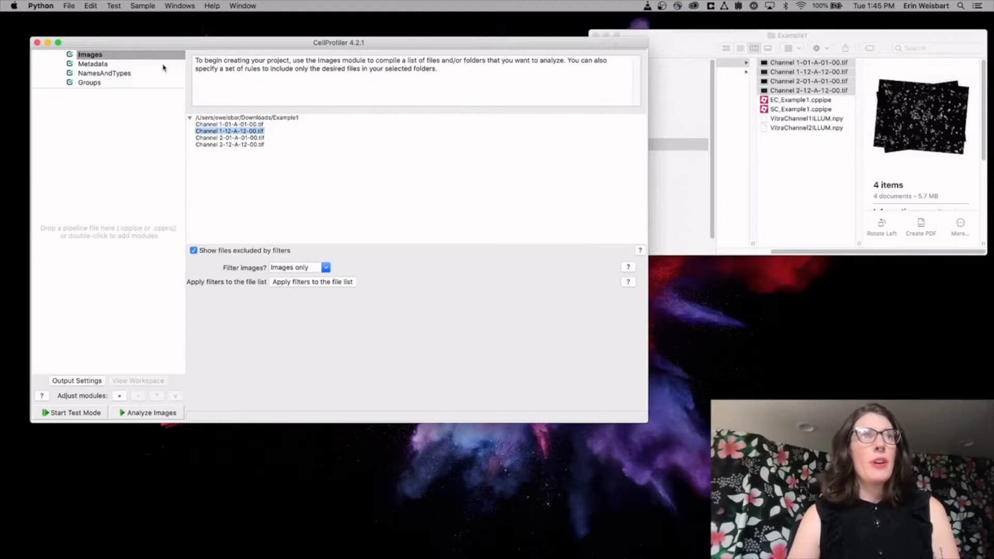
Enable metadata extraction in the Metadata module and widen the Path / URL column to show the full file names.
{"action": "left_click", "coordinate": [97, 64]}
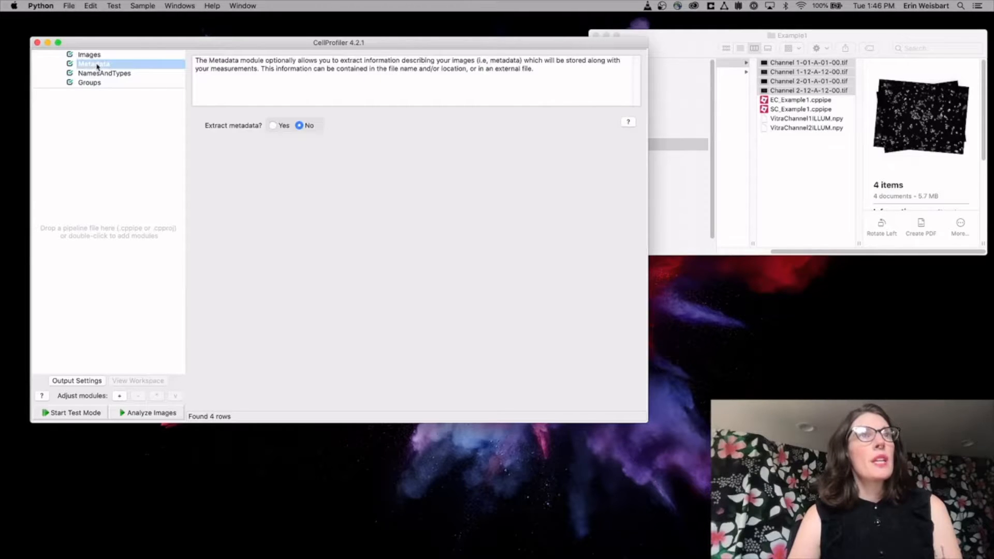
{"action": "left_click", "coordinate": [274, 126]}
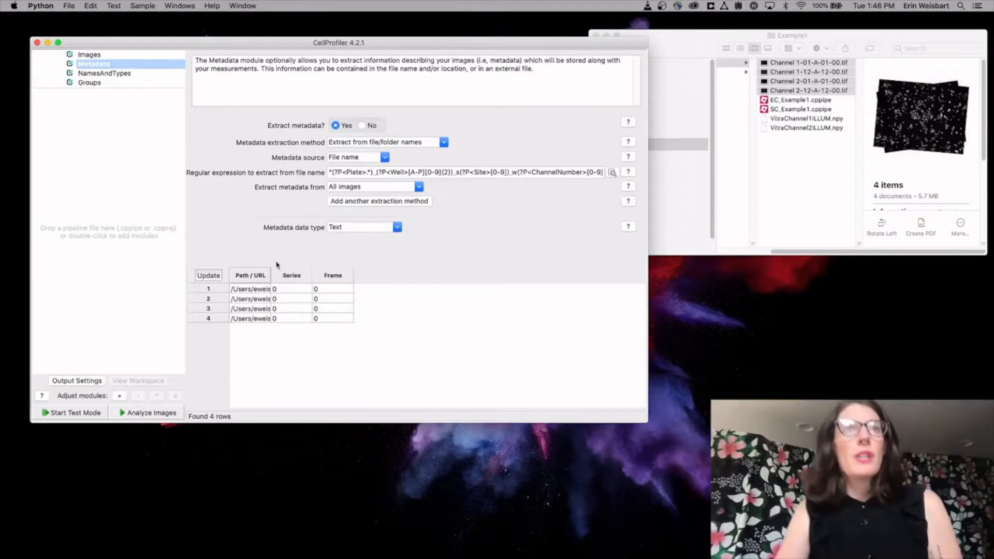
{"action": "left_click_drag", "start_coordinate": [270, 277], "coordinate": [472, 277]}
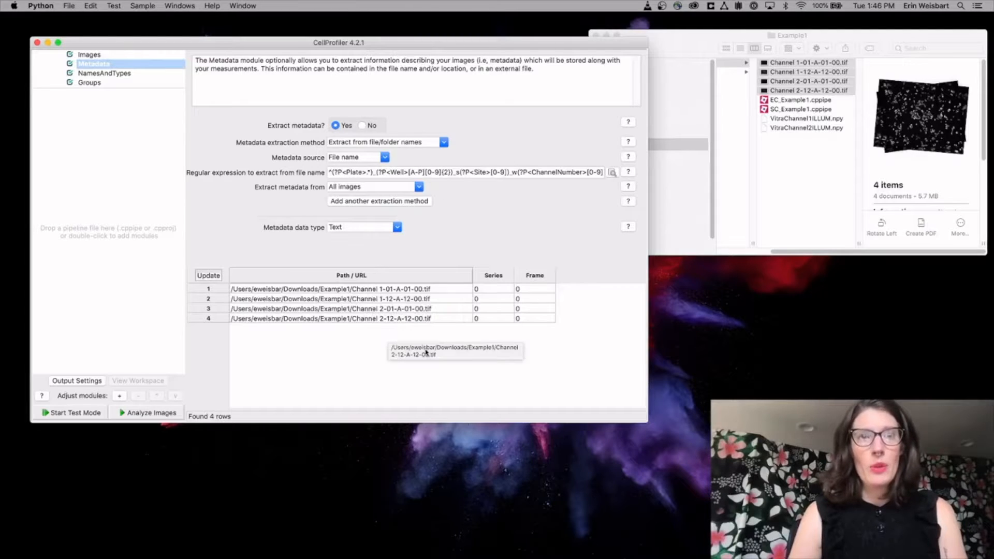
In the Metadata regular expression editor, begin the file name pattern with the literal text "Channel " and remove everything after the Plate group.
{"action": "left_click", "coordinate": [612, 173]}
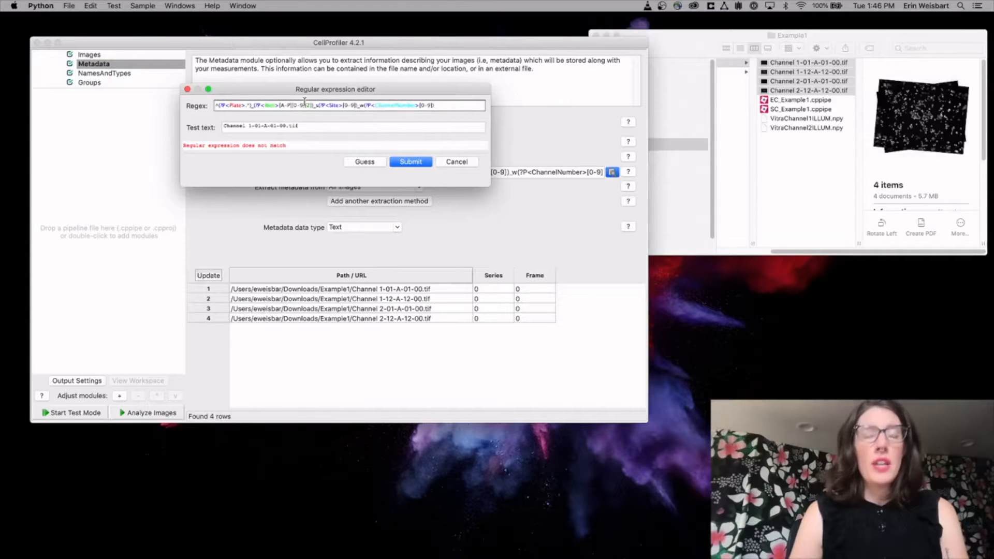
{"action": "key", "text": "Delete"}
{"action": "type", "text": "Cha"}
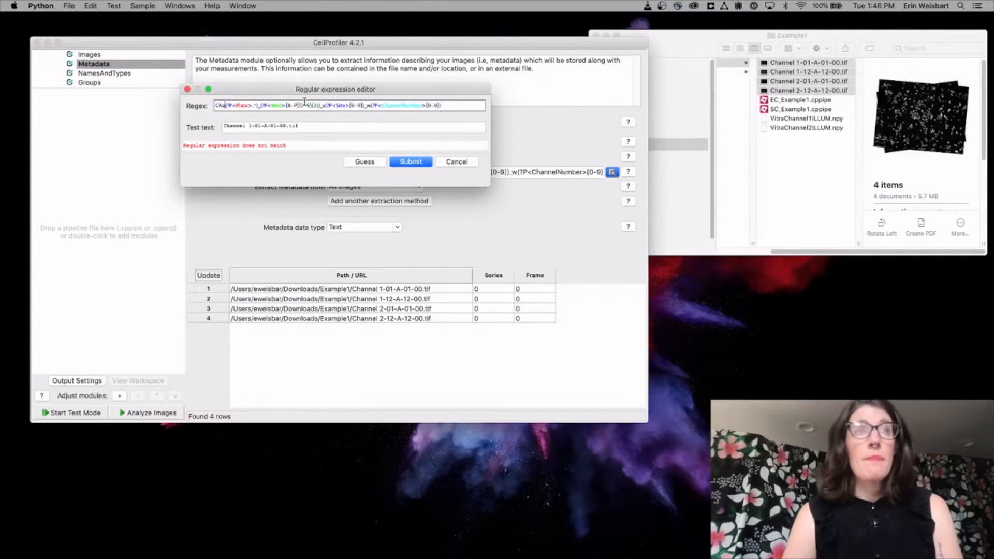
{"action": "type", "text": "nnel"}
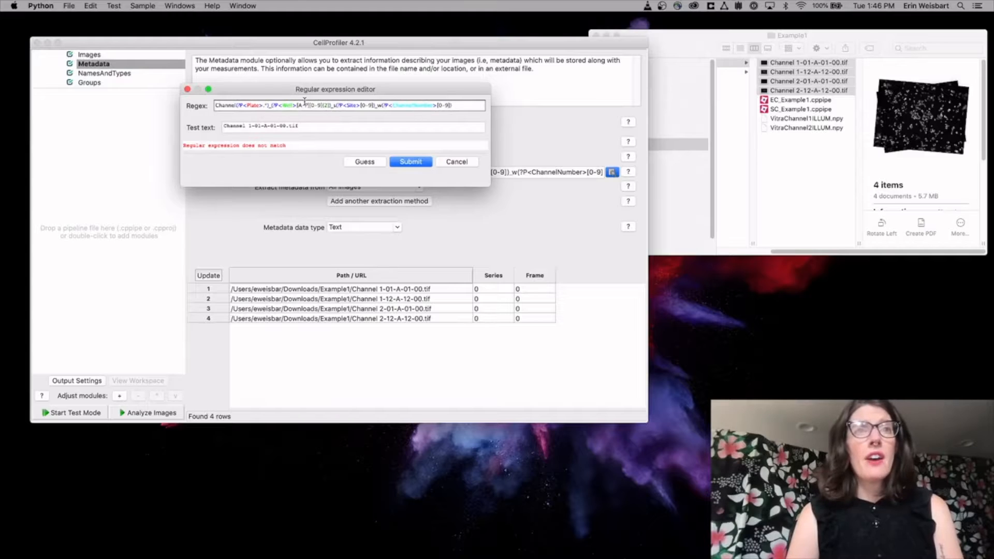
{"action": "left_click_drag", "start_coordinate": [273, 105], "coordinate": [478, 118]}
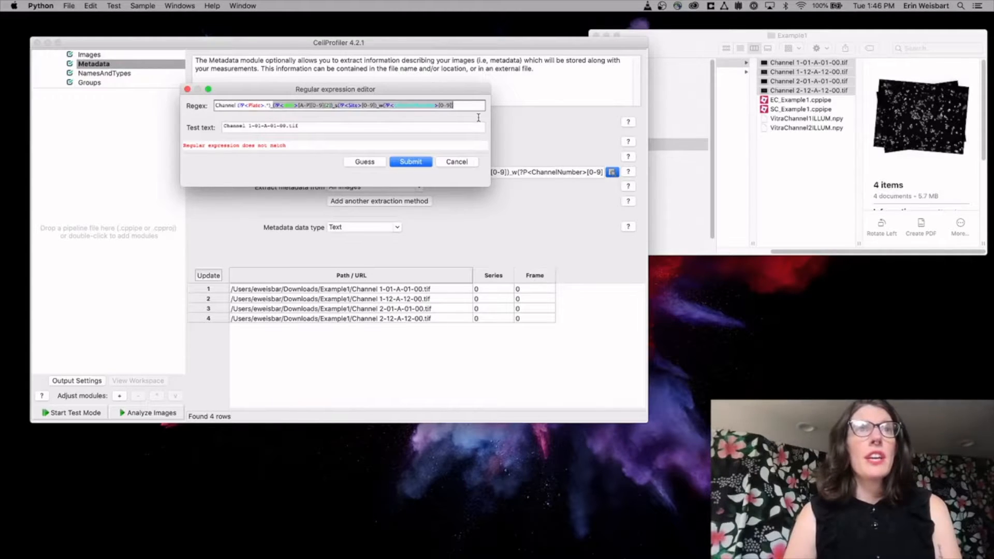
{"action": "key", "text": "BackSpace"}
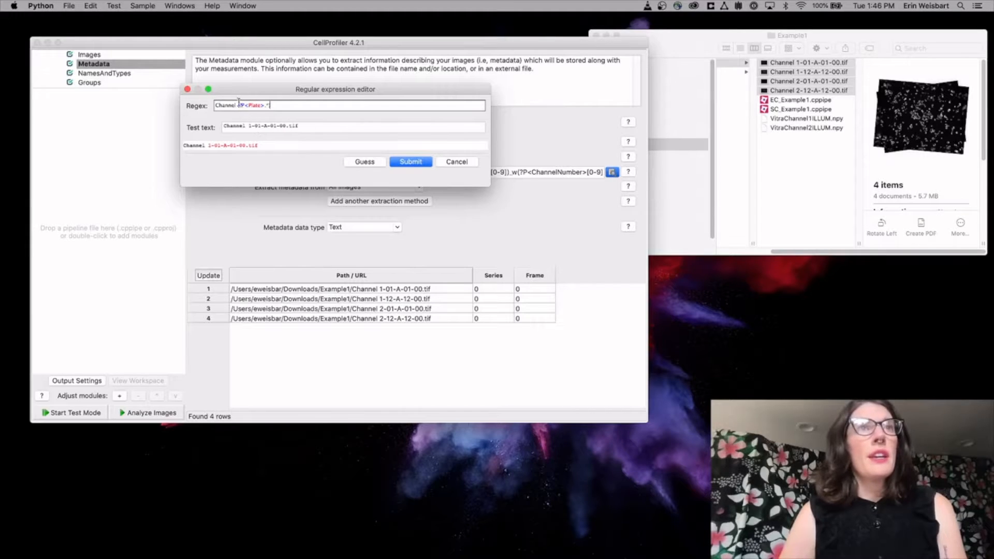
Rename the Plate group to Channel, make it match [0-9], submit the expression, and update the metadata table.
{"action": "left_click", "coordinate": [215, 107]}
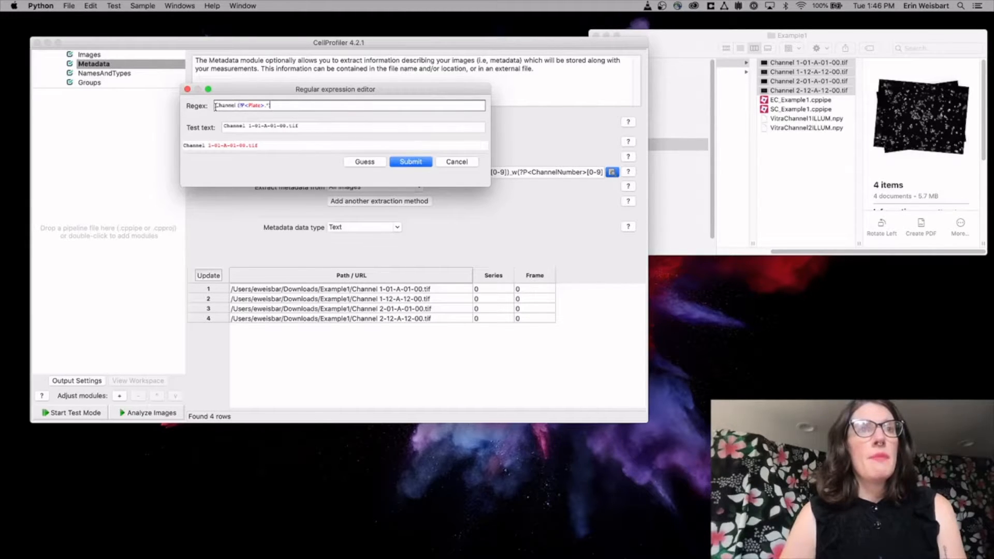
{"action": "left_click", "coordinate": [239, 105]}
{"action": "double_click", "coordinate": [256, 105]}
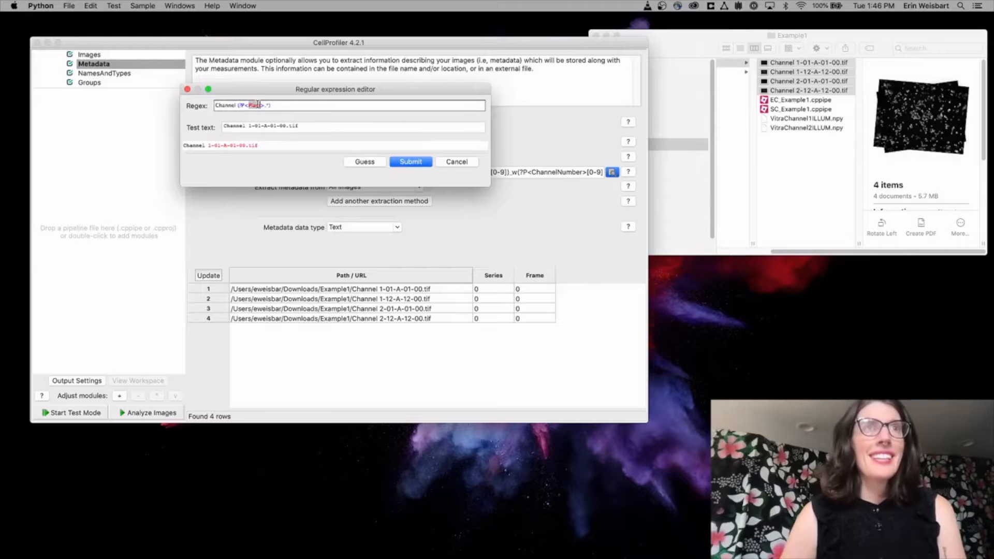
{"action": "type", "text": "Channel"}
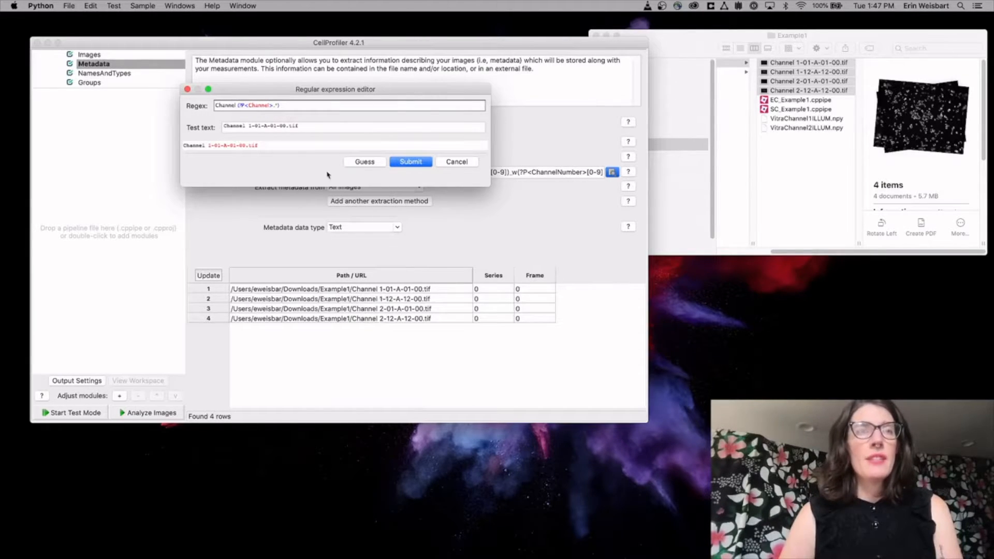
{"action": "key", "text": "Delete"}
{"action": "key", "text": "Delete"}
{"action": "key", "text": "Delete"}
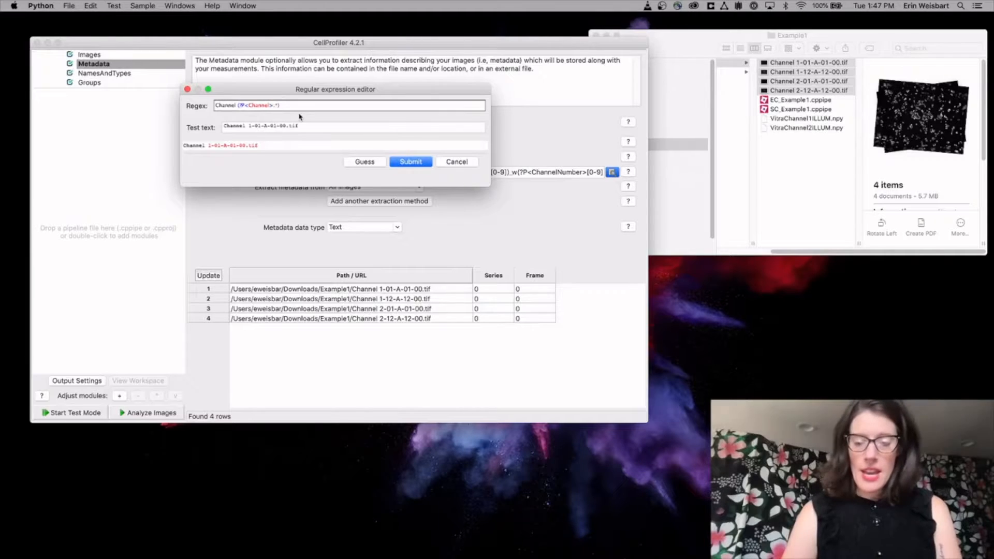
{"action": "type", "text": "[0-9]"}
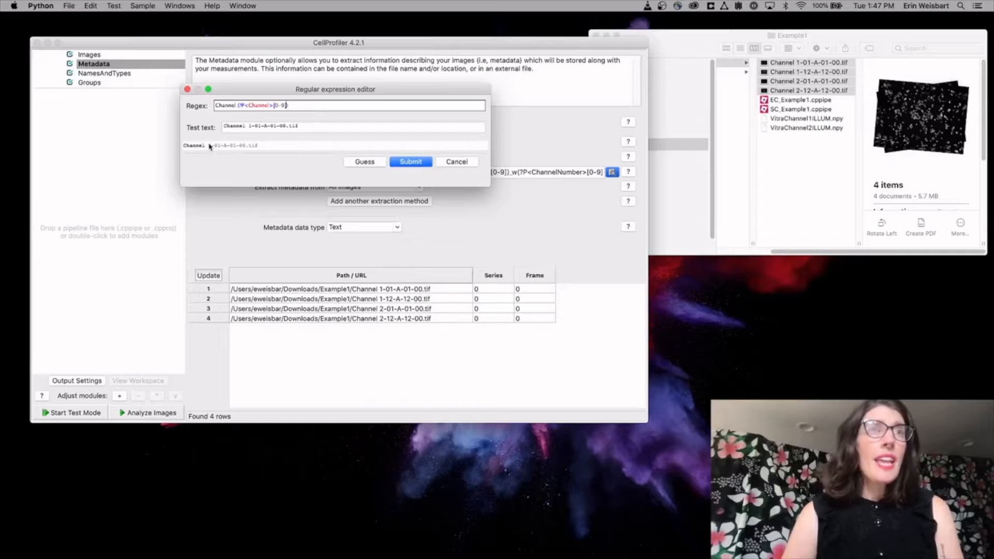
{"action": "left_click", "coordinate": [409, 161]}
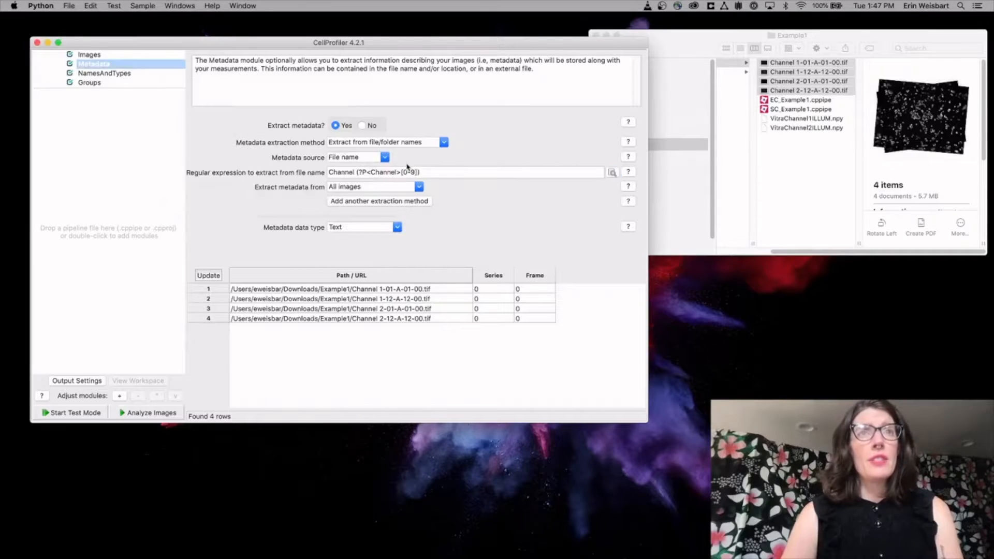
{"action": "left_click", "coordinate": [207, 277]}
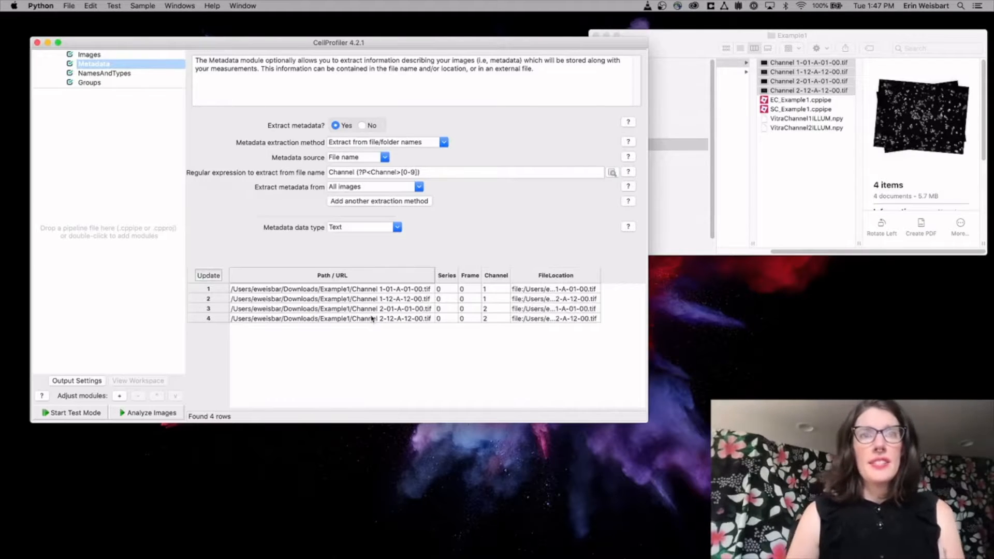
Extend the file name expression with -(?P<Site>[0-9]{2}) after the Channel group and update the metadata table.
{"action": "key", "text": "Tab"}
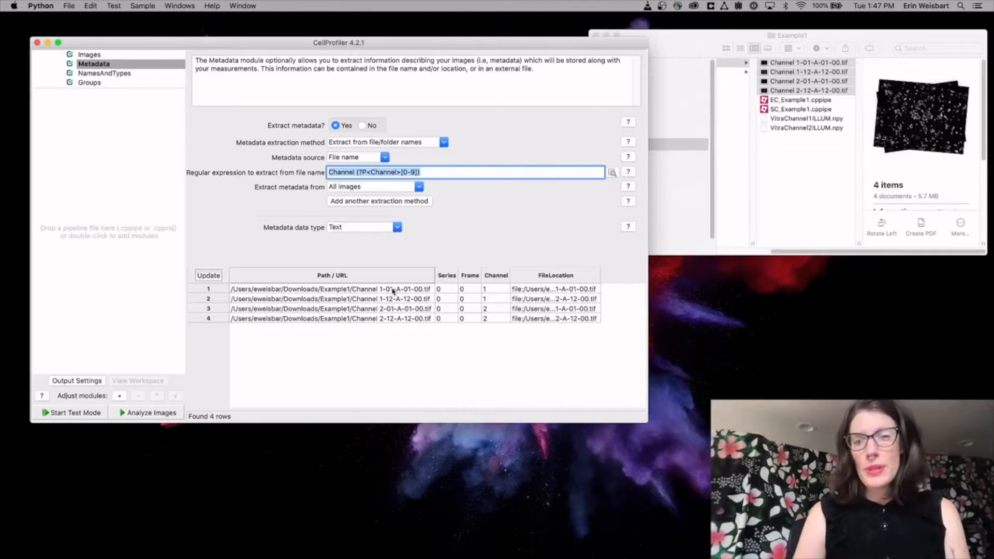
{"action": "left_click", "coordinate": [440, 171]}
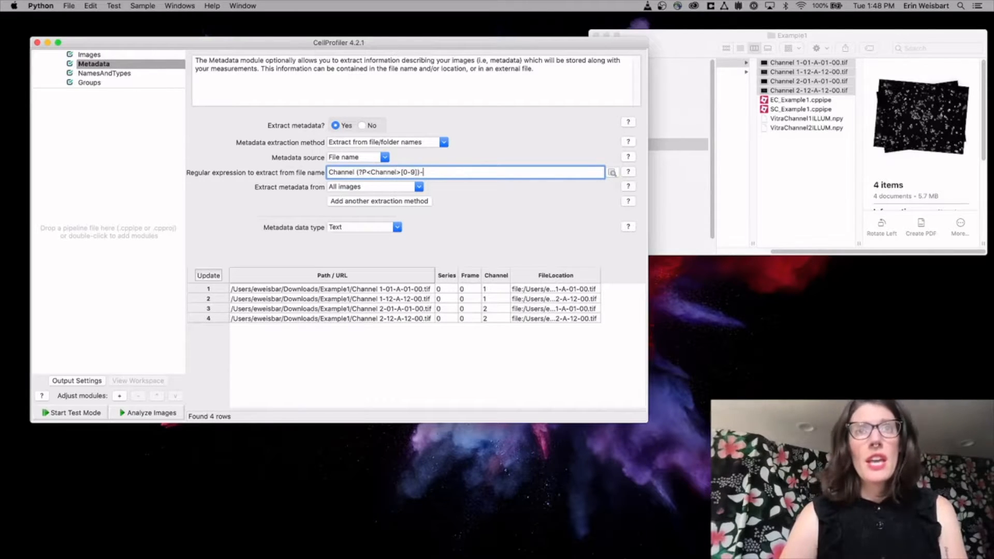
{"action": "type", "text": "-(?"}
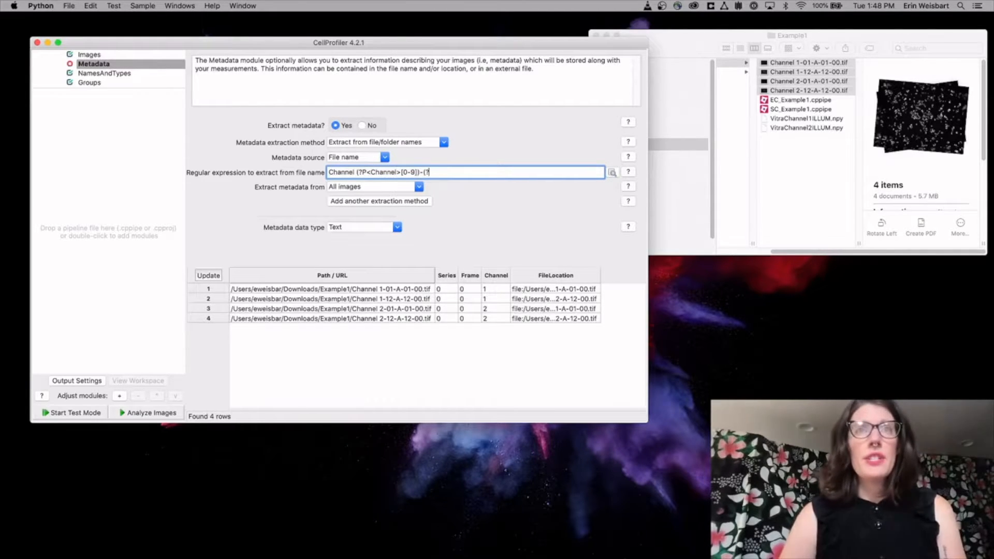
{"action": "type", "text": "P"}
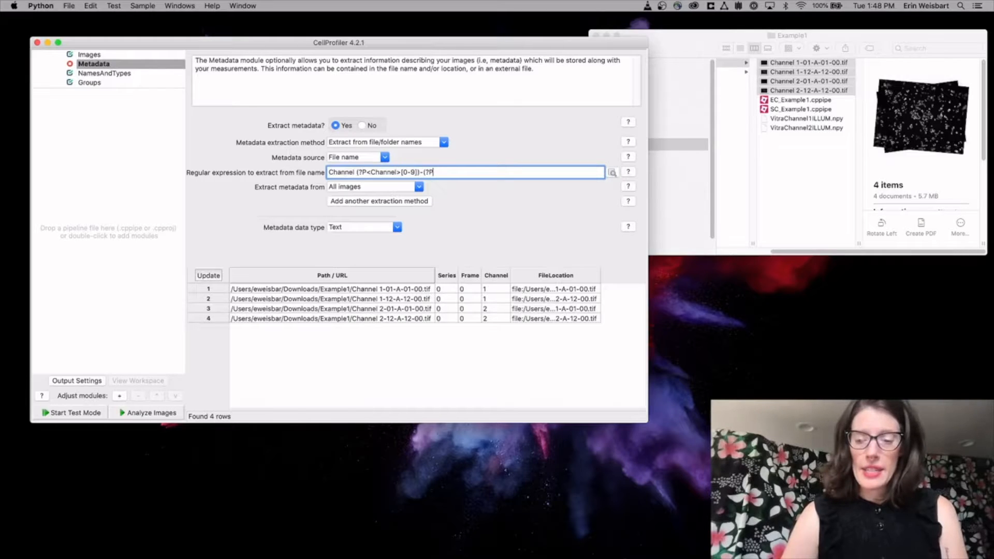
{"action": "type", "text": "<Site>"}
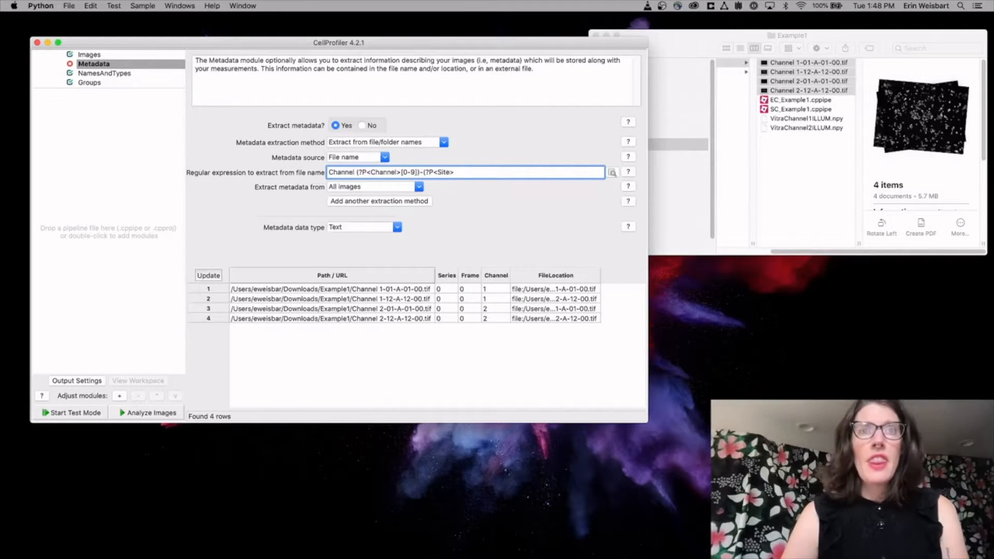
{"action": "type", "text": "[0-9]"}
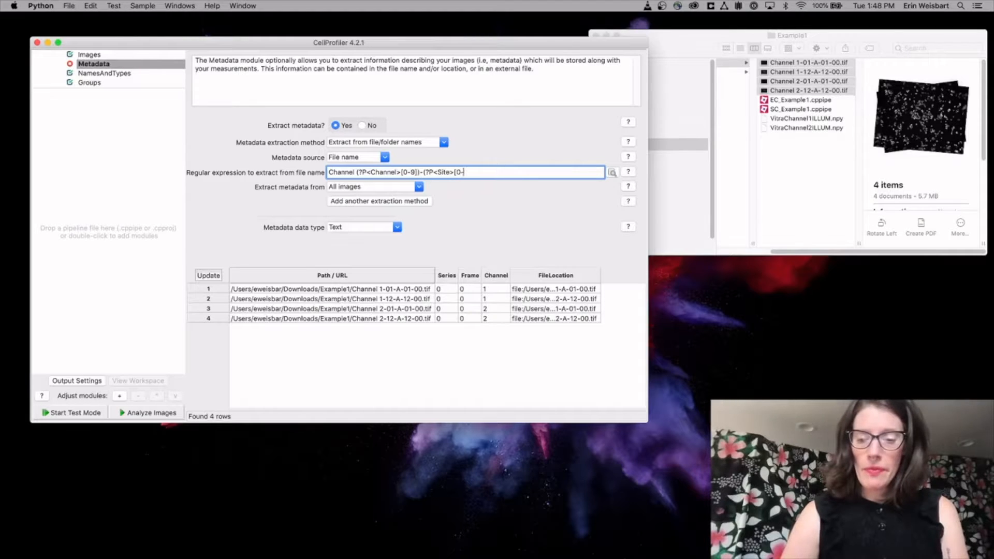
{"action": "type", "text": ")"}
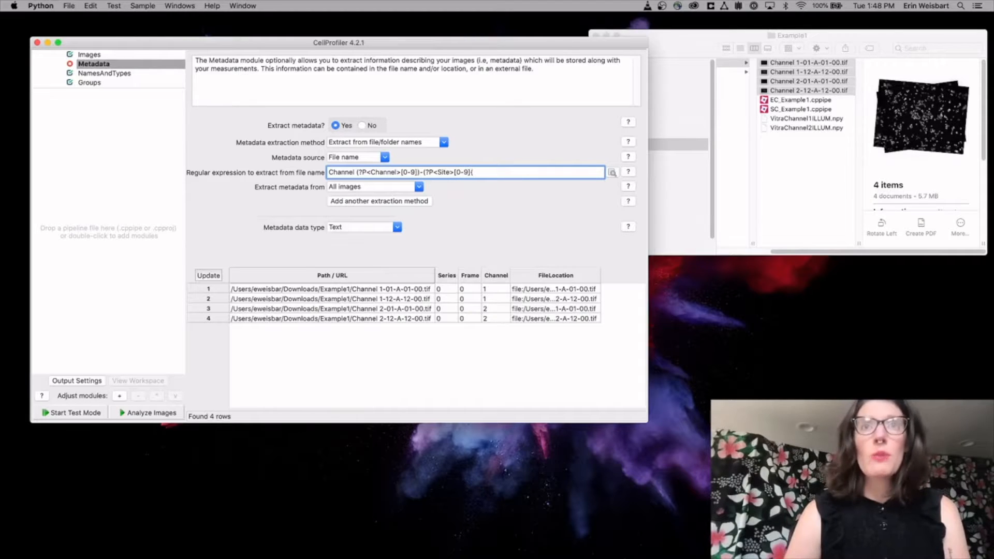
{"action": "type", "text": "2}"}
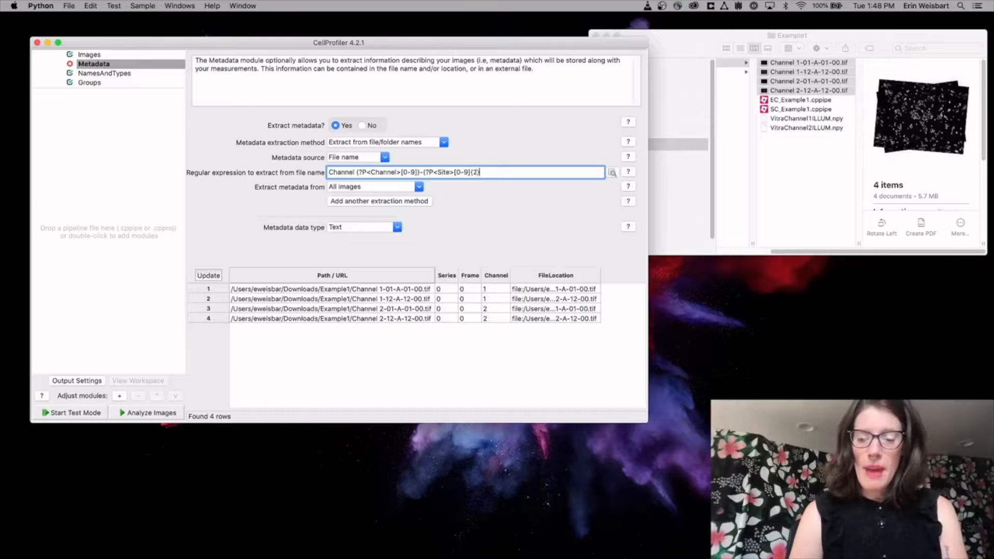
{"action": "type", "text": ")"}
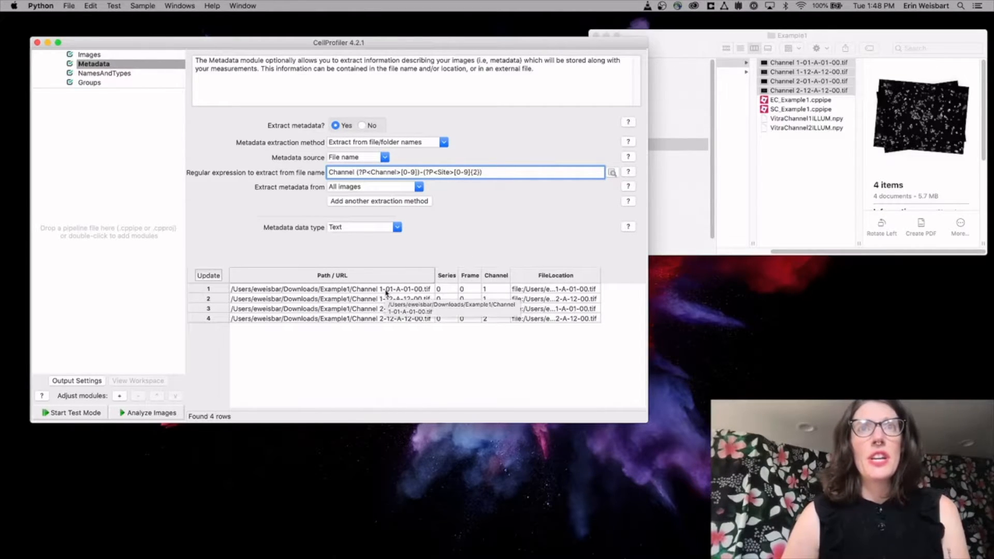
{"action": "left_click", "coordinate": [200, 278]}
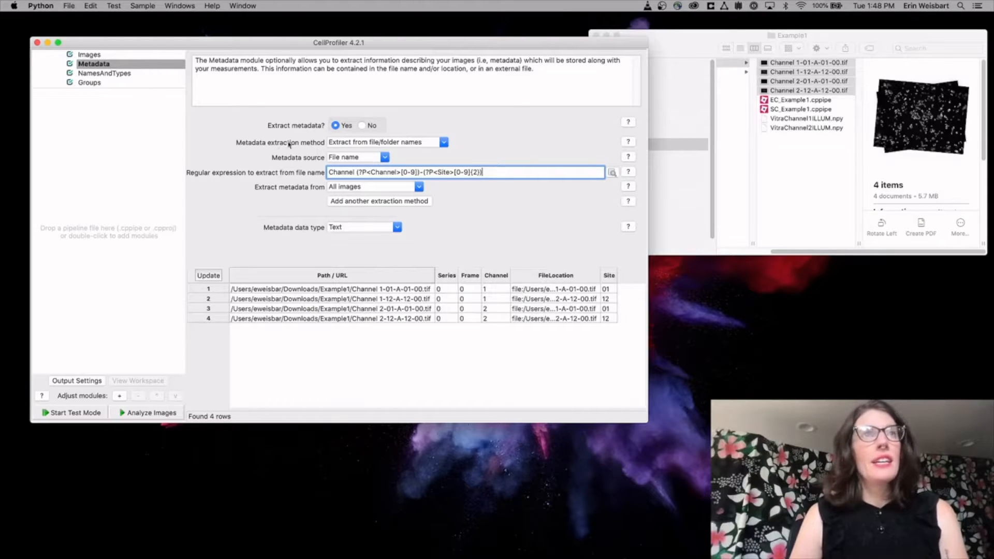
In NamesAndTypes, assign names to images matching rules, with the DNA rule requiring the file name to contain Channel 1.
{"action": "left_click", "coordinate": [127, 74]}
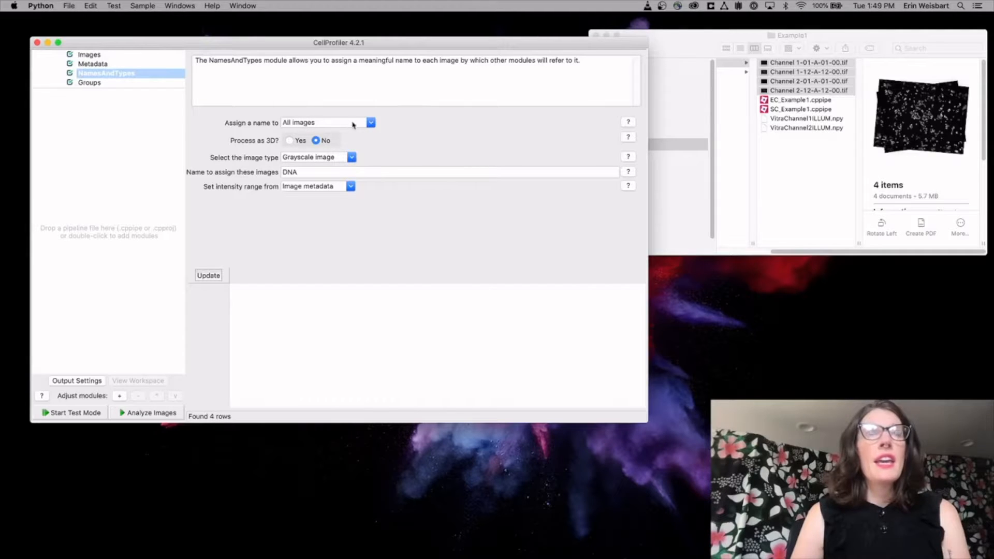
{"action": "left_click", "coordinate": [370, 123]}
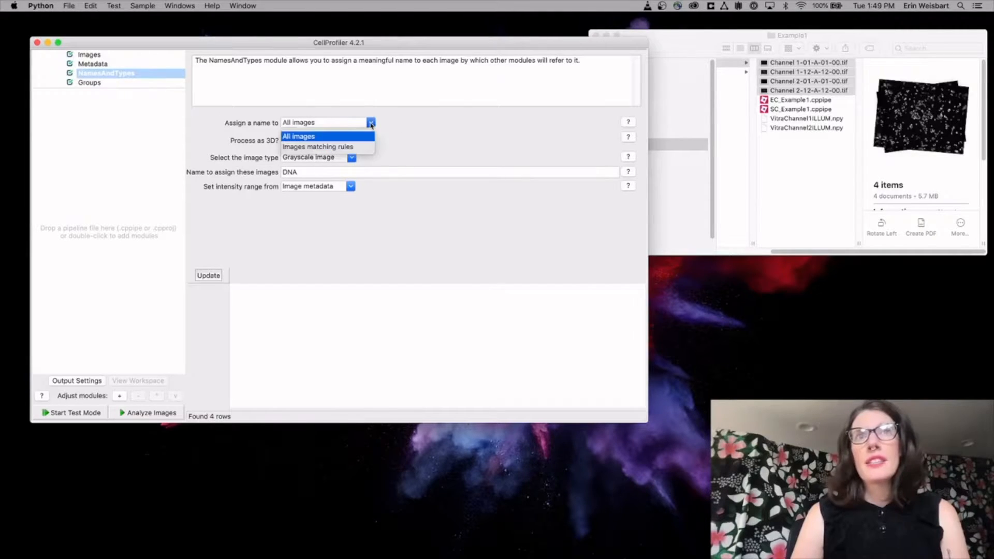
{"action": "left_click", "coordinate": [311, 147]}
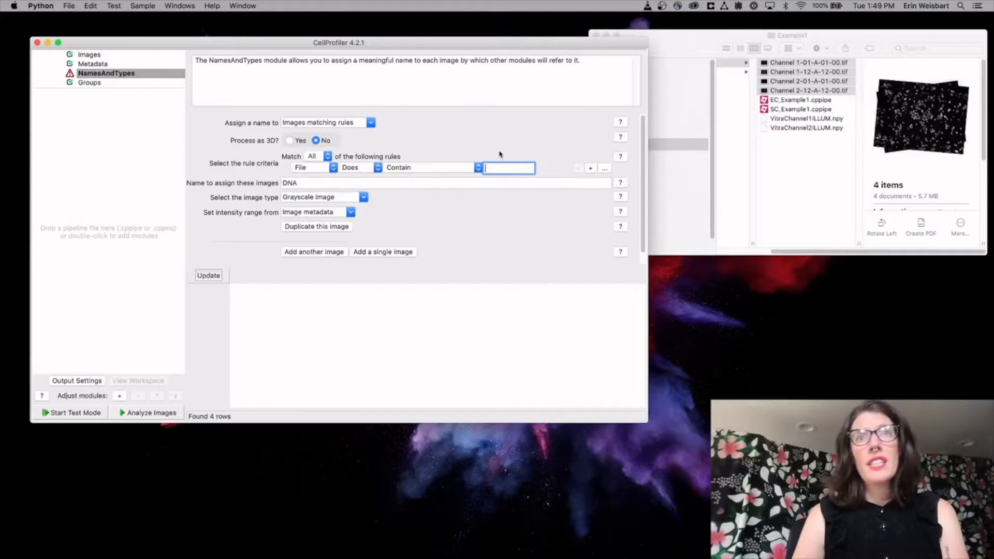
{"action": "type", "text": "Channel 1"}
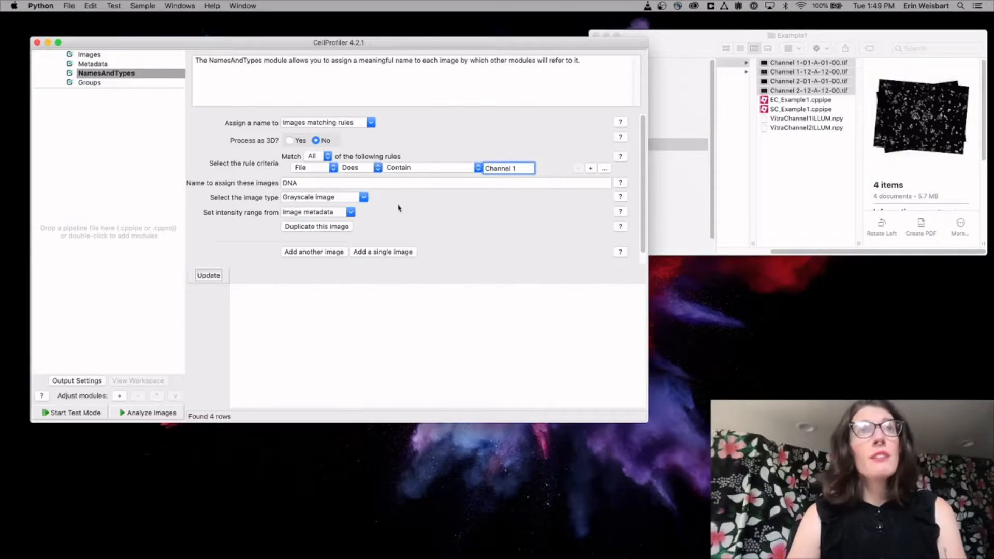
Add a second image named GFP for files containing Channel 2 and update the image set table.
{"action": "left_click", "coordinate": [317, 255]}
{"action": "scroll", "coordinate": [429, 222], "scroll_direction": "down", "scroll_amount": 2}
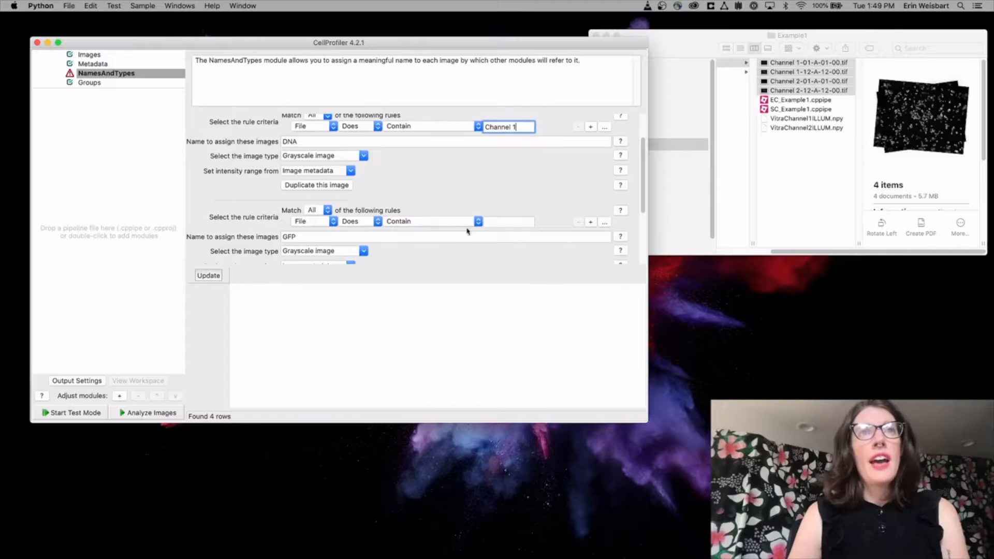
{"action": "left_click", "coordinate": [497, 222]}
{"action": "type", "text": "Channel 2"}
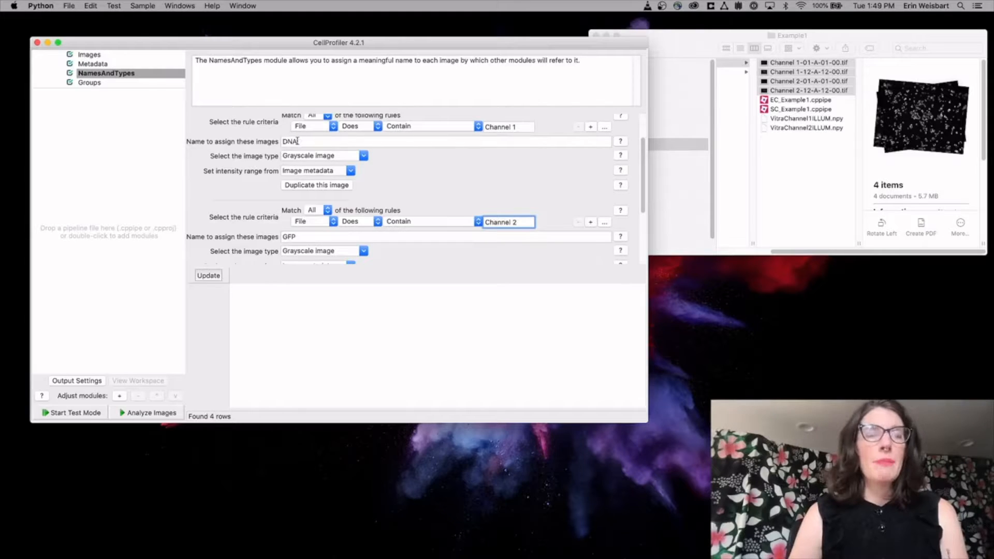
{"action": "left_click", "coordinate": [220, 276]}
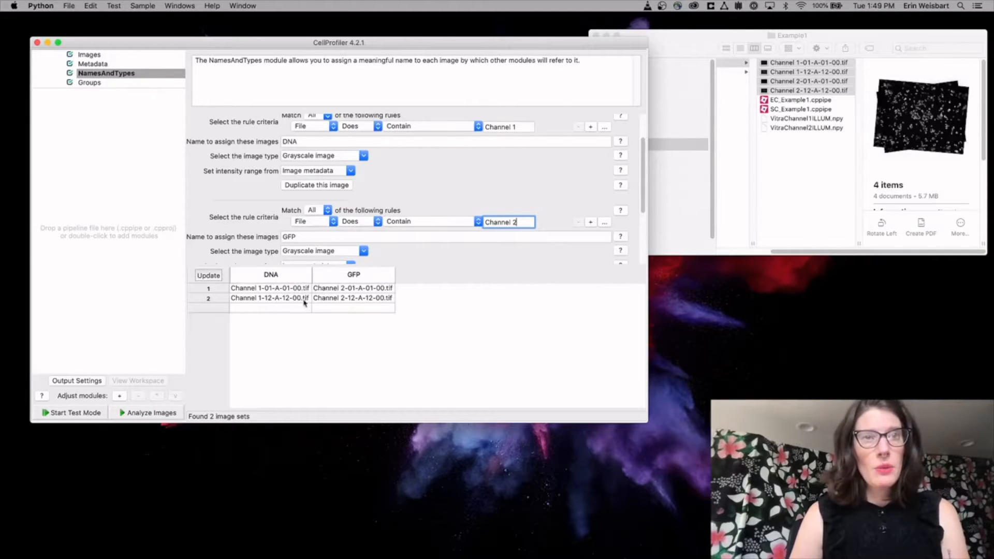
Change the DNA image's rule to Metadata that does have Channel matching 1.
{"action": "scroll", "coordinate": [515, 173], "scroll_direction": "down", "scroll_amount": 2}
{"action": "scroll", "coordinate": [489, 220], "scroll_direction": "down", "scroll_amount": 2}
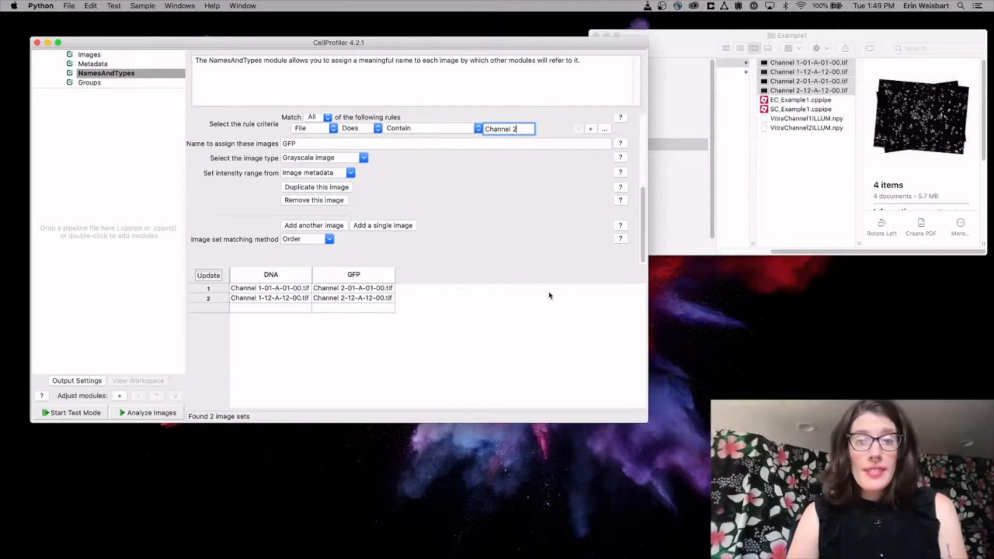
{"action": "scroll", "coordinate": [514, 250], "scroll_direction": "up", "scroll_amount": 5}
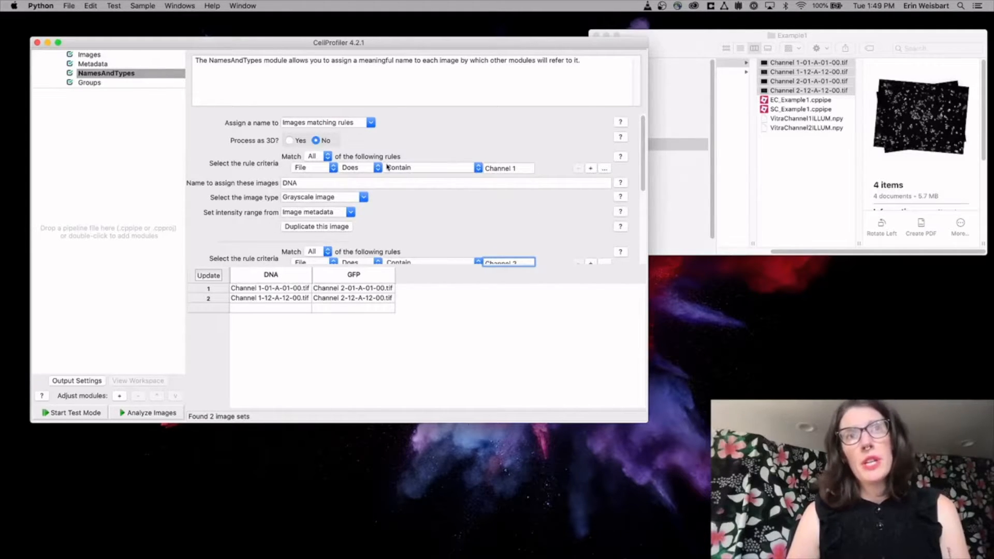
{"action": "left_click", "coordinate": [333, 169]}
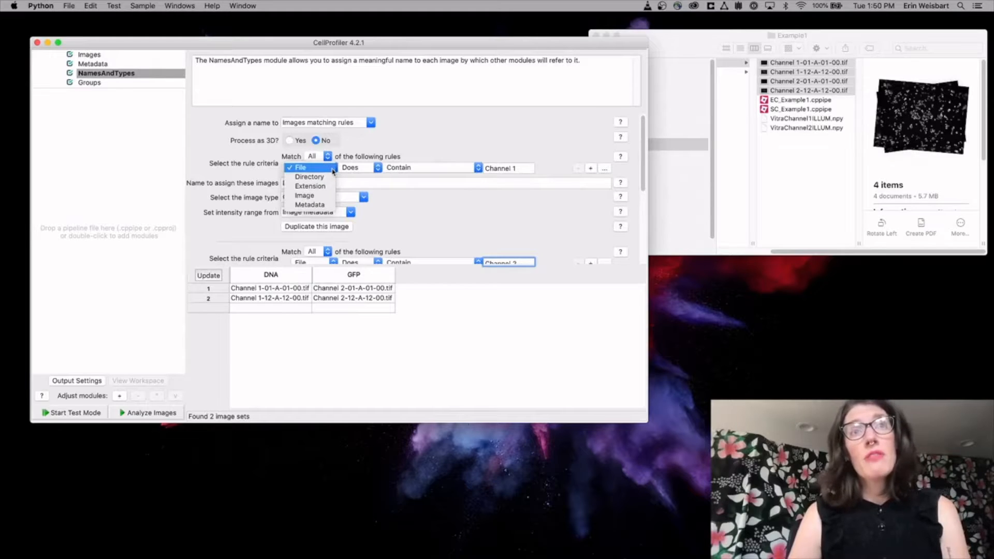
{"action": "left_click", "coordinate": [331, 204]}
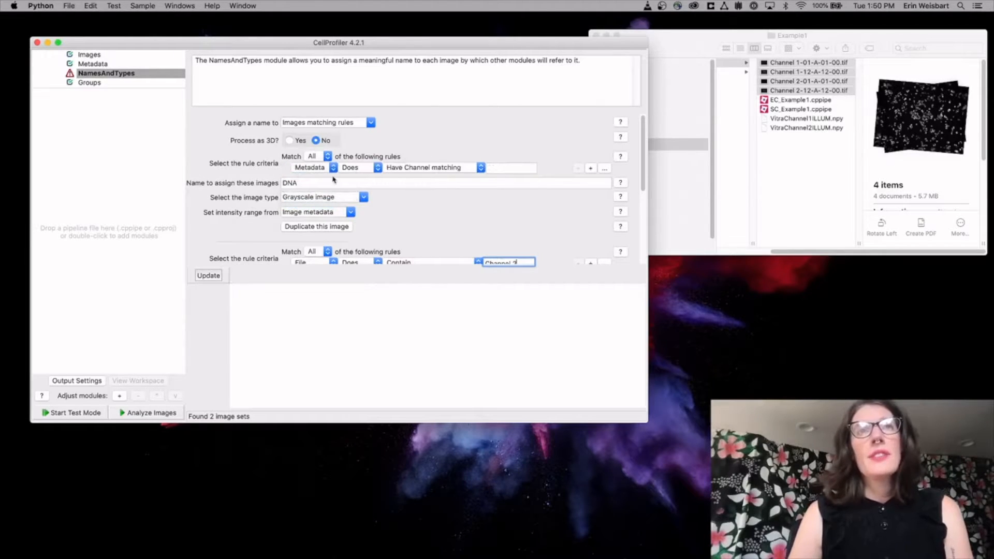
{"action": "left_click", "coordinate": [516, 167]}
{"action": "type", "text": "1"}
Change the GFP image's rule to Metadata that does have Channel matching 2 and update the image set table.
{"action": "scroll", "coordinate": [510, 208], "scroll_direction": "down", "scroll_amount": 5}
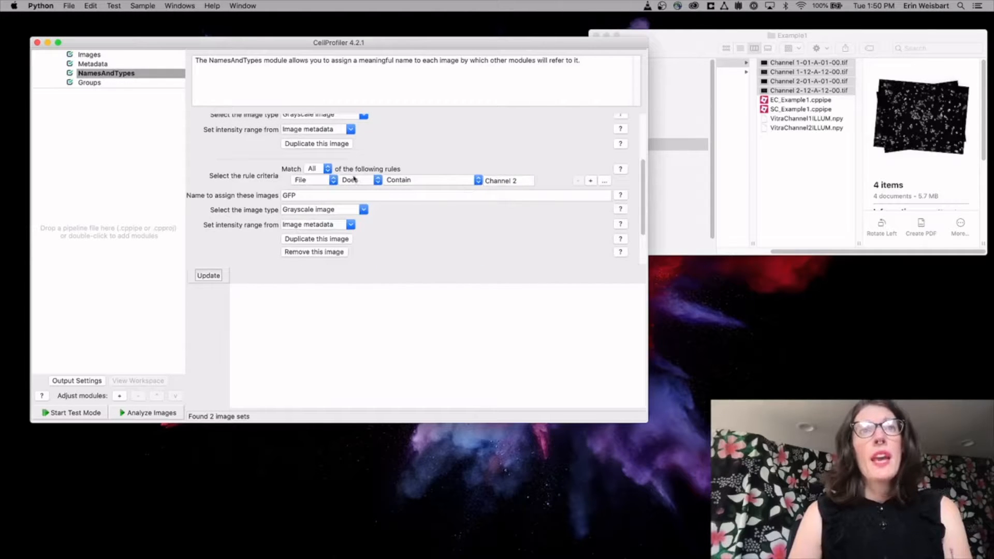
{"action": "left_click", "coordinate": [332, 180]}
{"action": "left_click", "coordinate": [322, 217]}
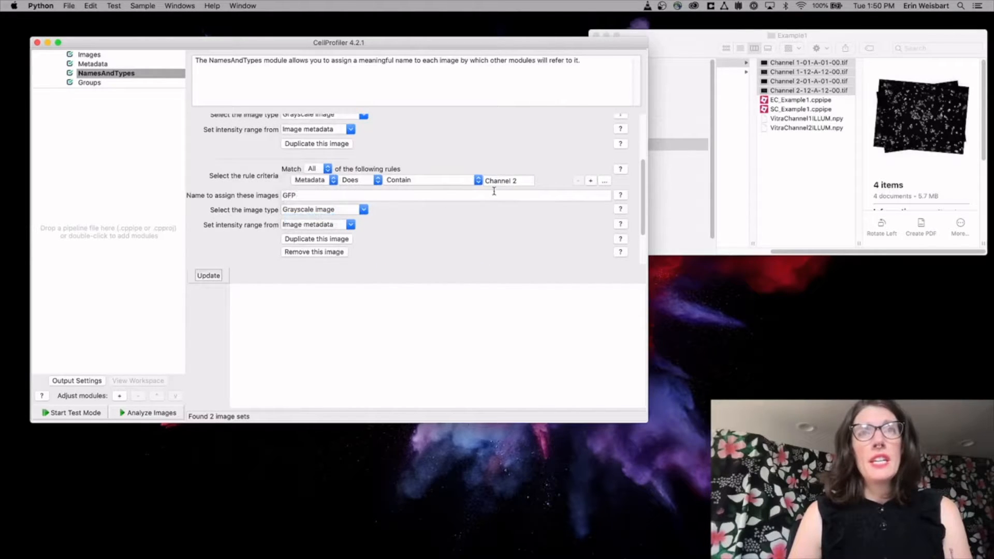
{"action": "left_click", "coordinate": [504, 180]}
{"action": "type", "text": "2"}
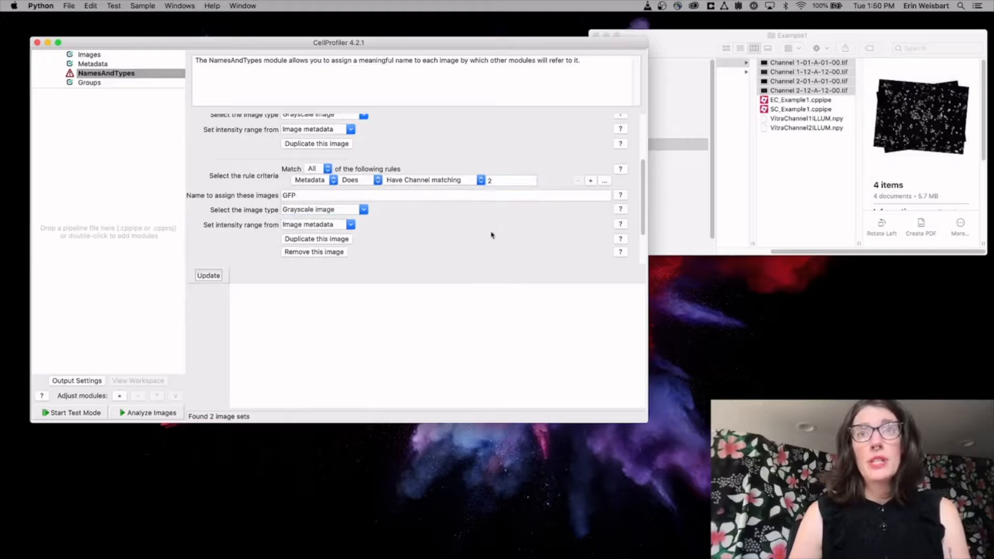
{"action": "left_click", "coordinate": [204, 275]}
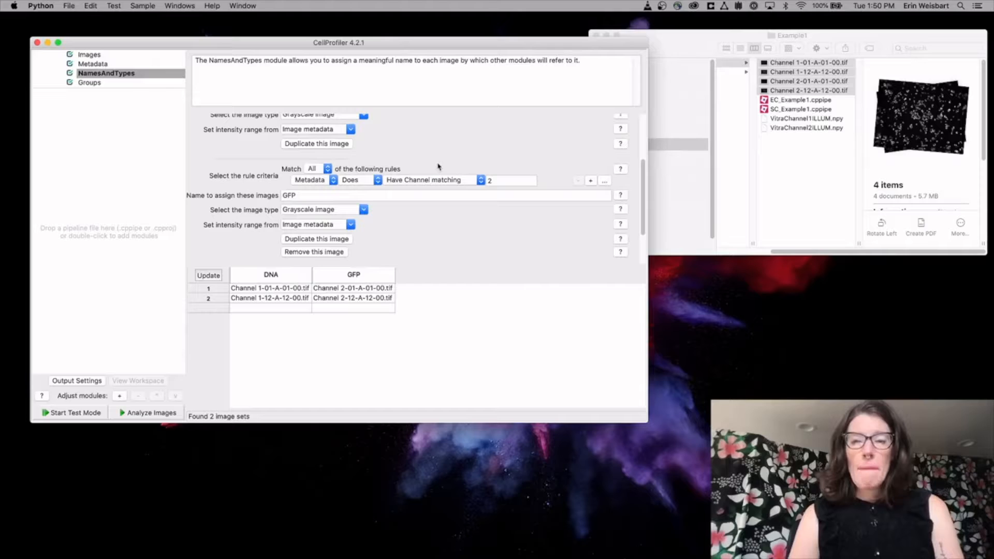
Add VitraChannel1ILLUM.npy and VitraChannel2ILLUM.npy from the Example1 folder to the Images module's file list.
{"action": "left_click", "coordinate": [109, 56]}
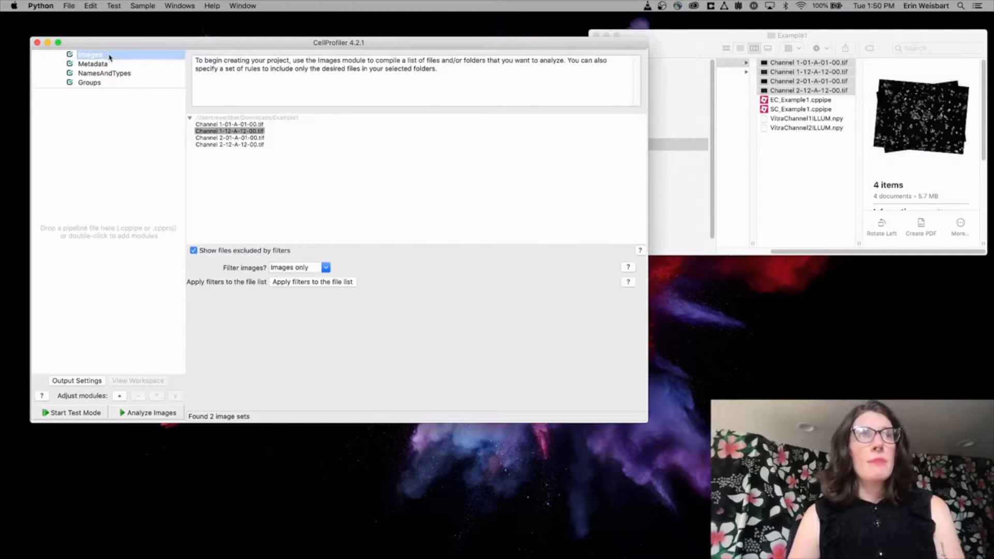
{"action": "left_click", "coordinate": [805, 147]}
{"action": "left_click_drag", "start_coordinate": [781, 139], "coordinate": [796, 120]}
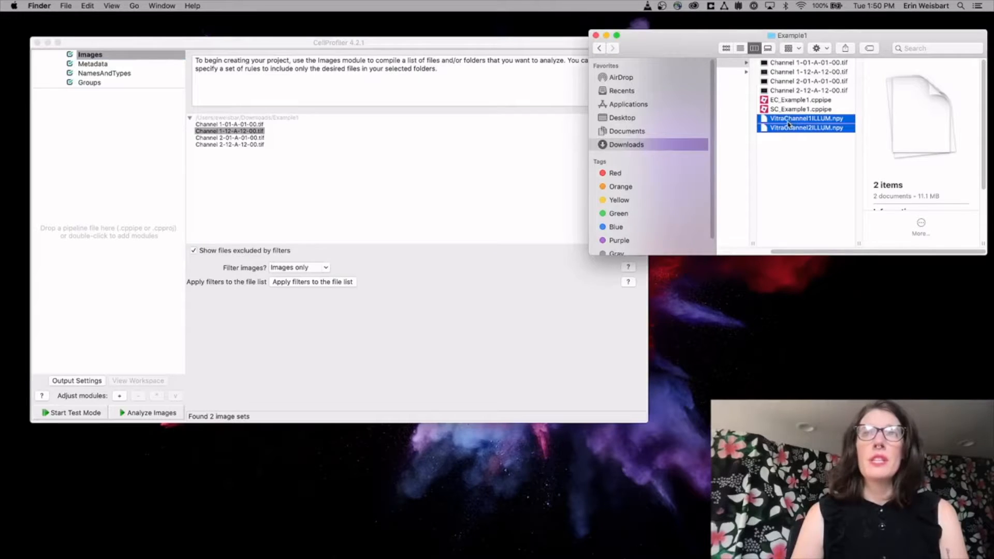
{"action": "left_click_drag", "start_coordinate": [787, 124], "coordinate": [344, 198]}
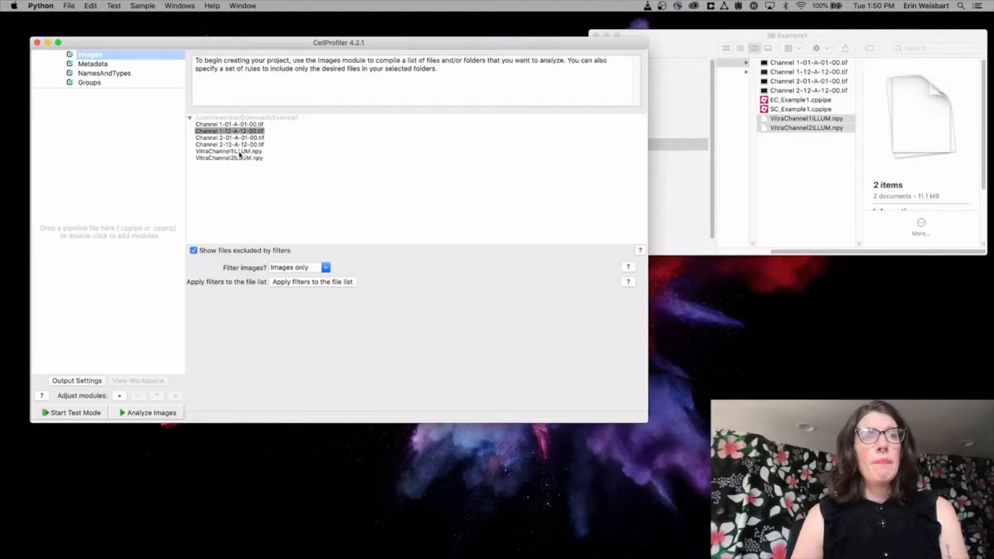
Open VitraChannel1ILLUM.npy from the file list to examine its illumination pattern, and close the image window.
{"action": "double_click", "coordinate": [240, 152]}
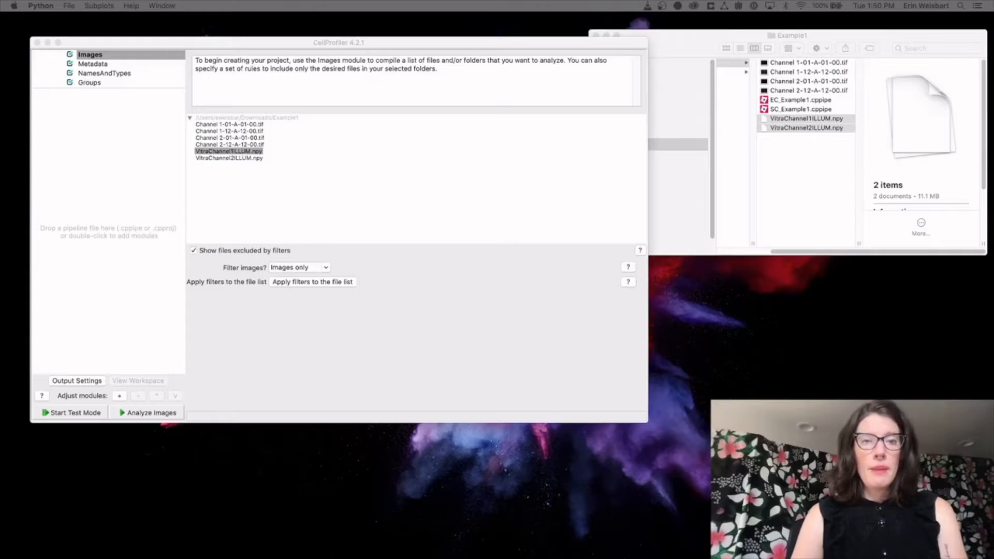
{"action": "left_click_drag", "start_coordinate": [542, 187], "coordinate": [584, 69]}
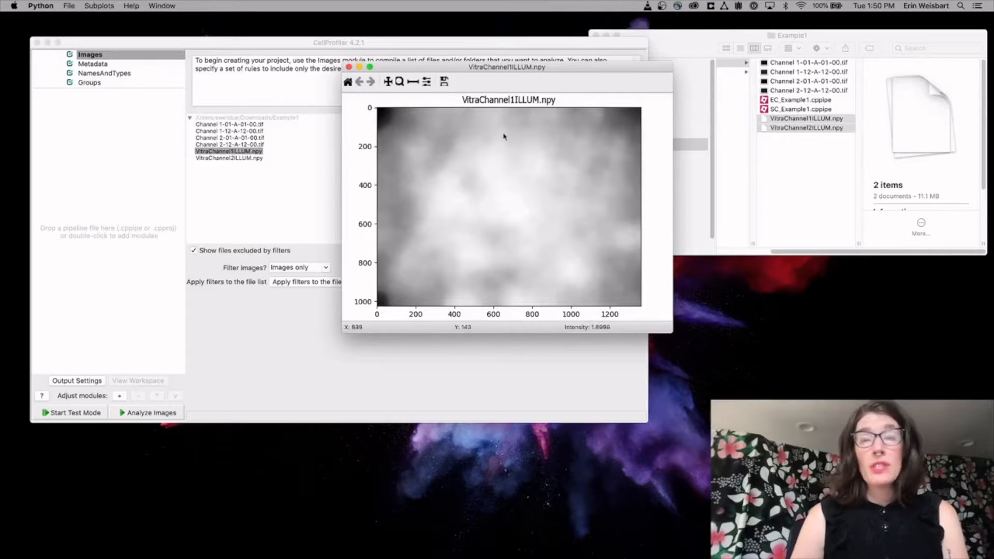
{"action": "left_click", "coordinate": [348, 67]}
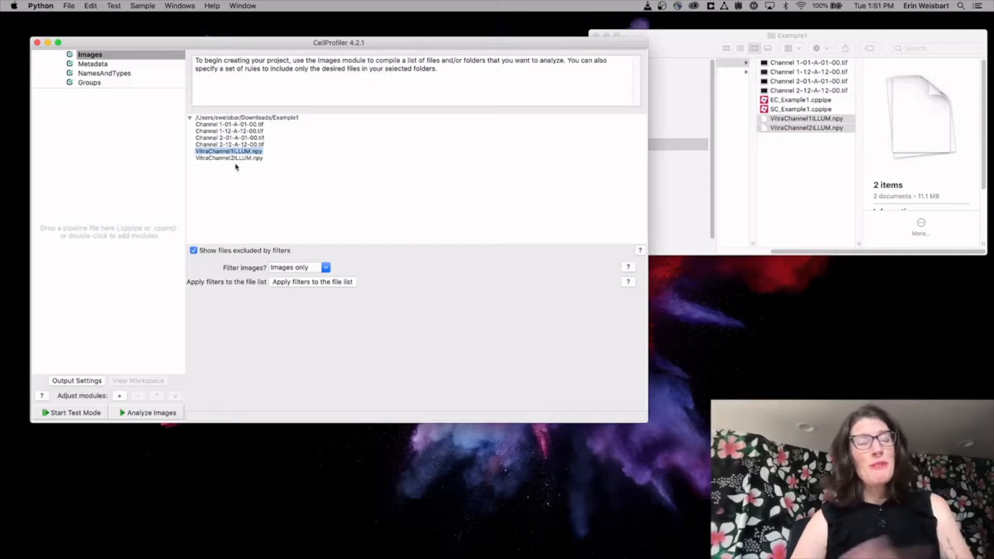
Apply the Images only filter to the file list, and switch image filtering to No filtering.
{"action": "left_click", "coordinate": [260, 159]}
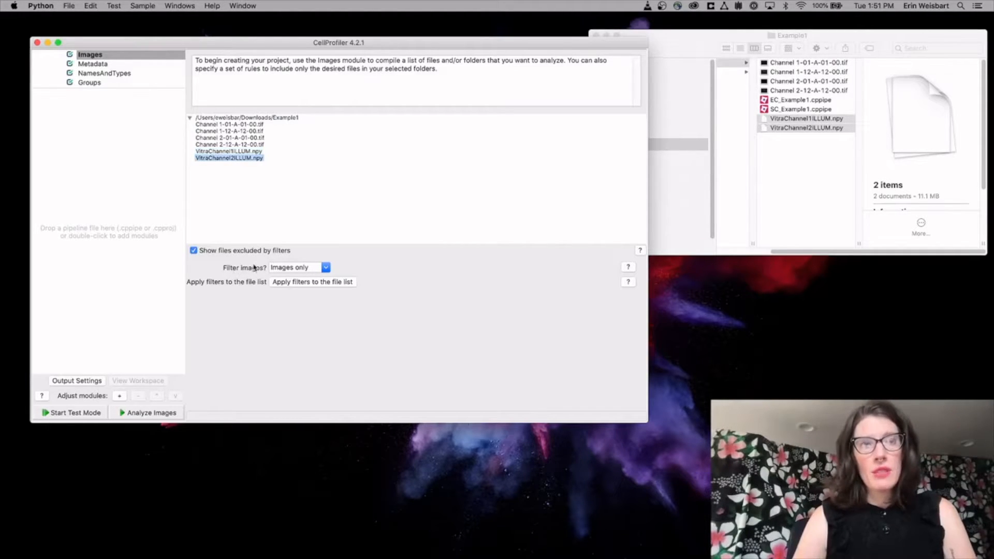
{"action": "left_click", "coordinate": [290, 285]}
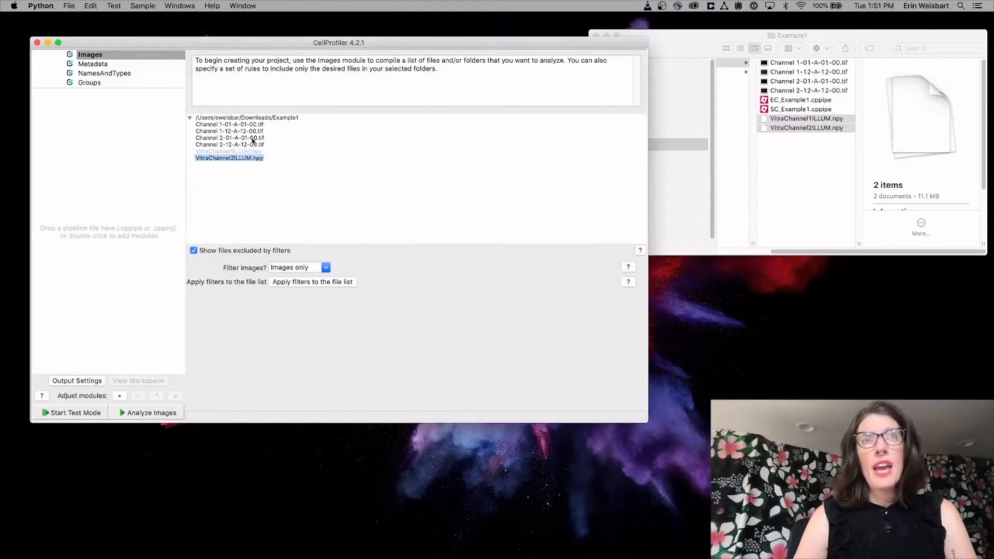
{"action": "left_click", "coordinate": [253, 138]}
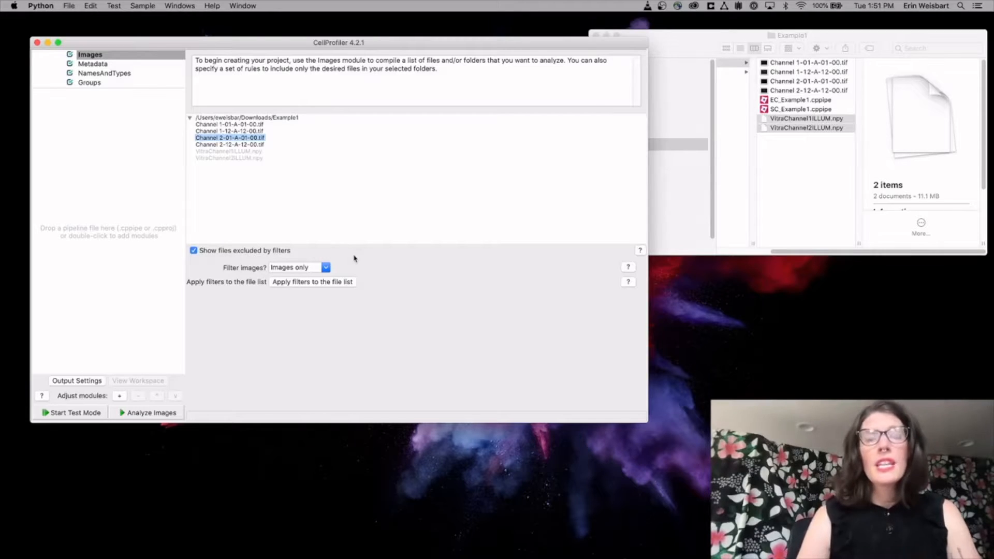
{"action": "left_click", "coordinate": [326, 268]}
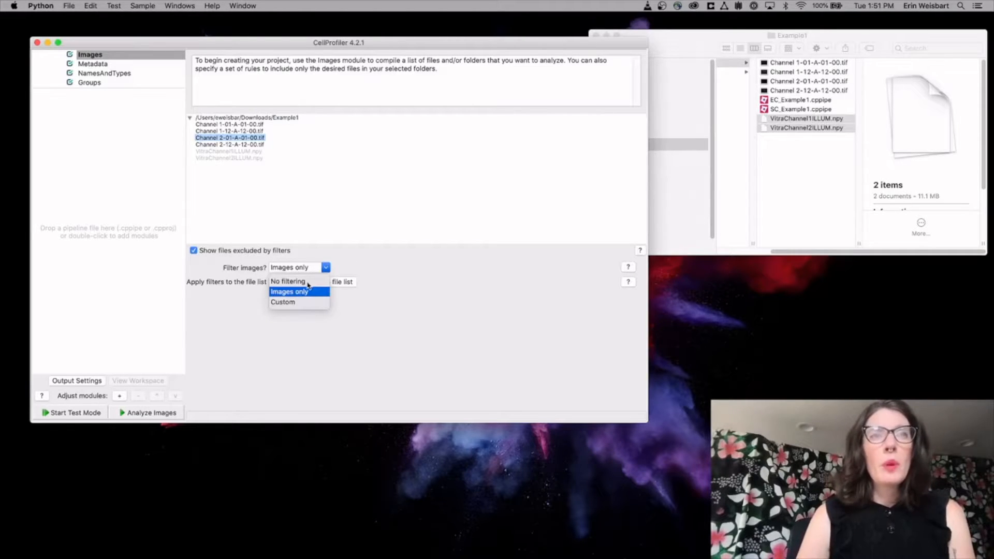
{"action": "left_click", "coordinate": [307, 283]}
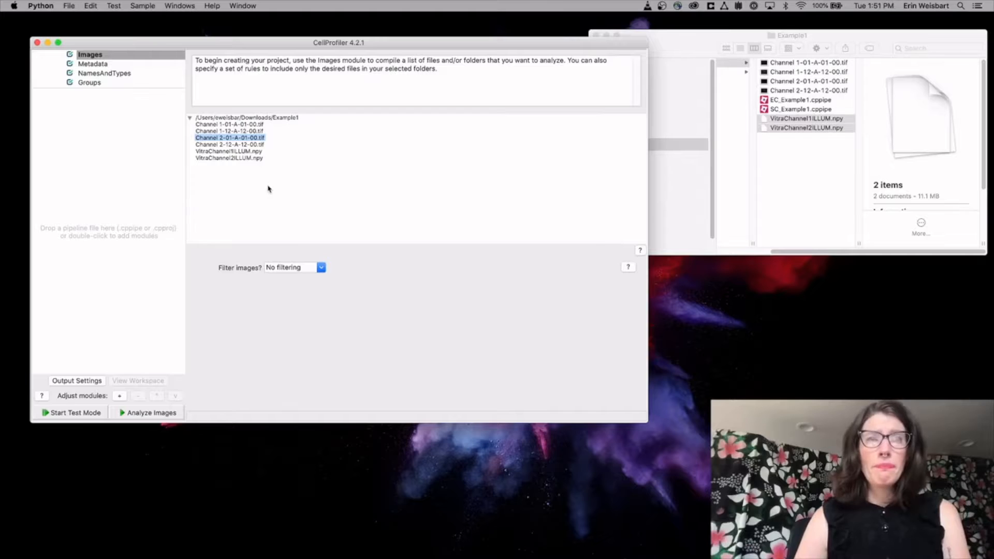
Set image filtering to Custom and have files match Any of the rules.
{"action": "left_click", "coordinate": [321, 268]}
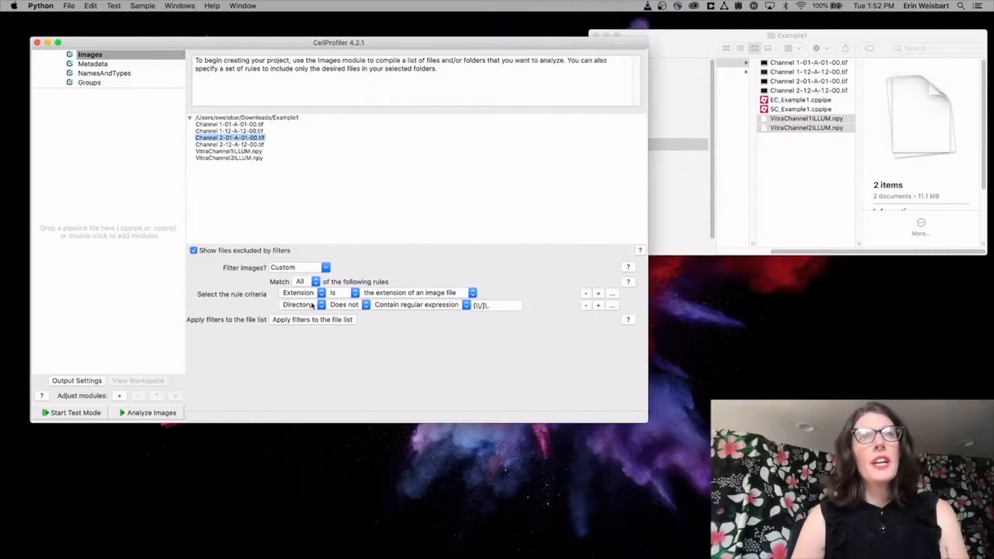
{"action": "left_click", "coordinate": [315, 285]}
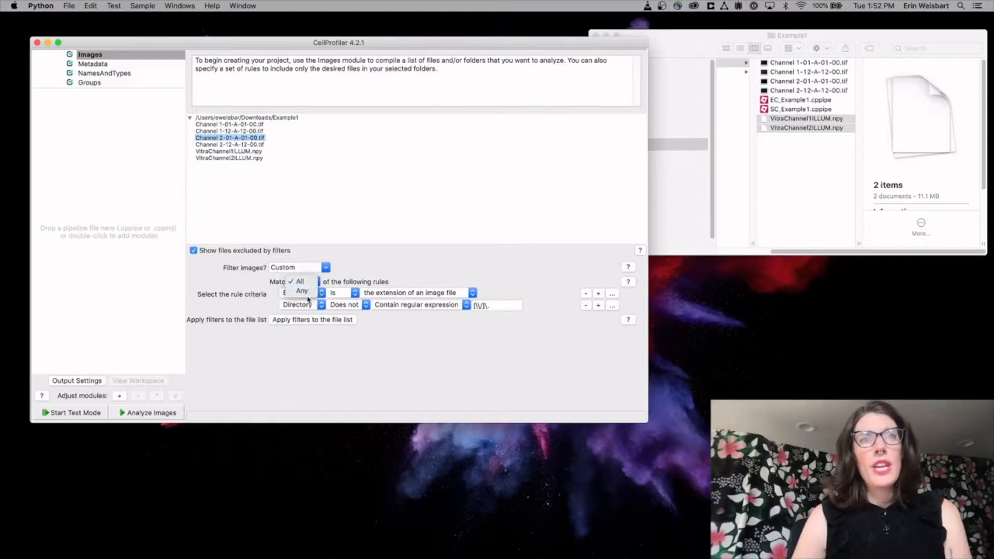
{"action": "left_click", "coordinate": [306, 292]}
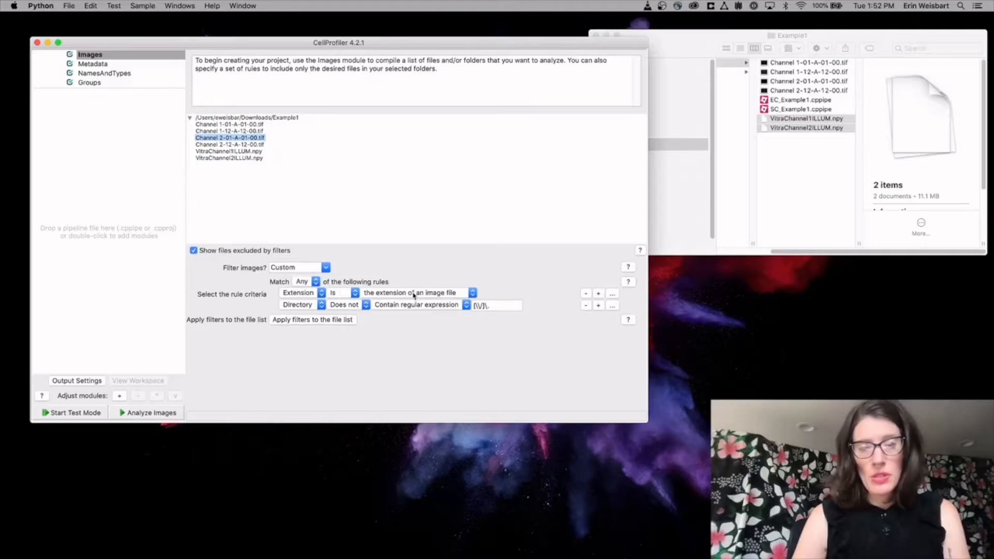
Change the second filter rule to File does contain .npy and apply the filters to the file list.
{"action": "left_click", "coordinate": [318, 308]}
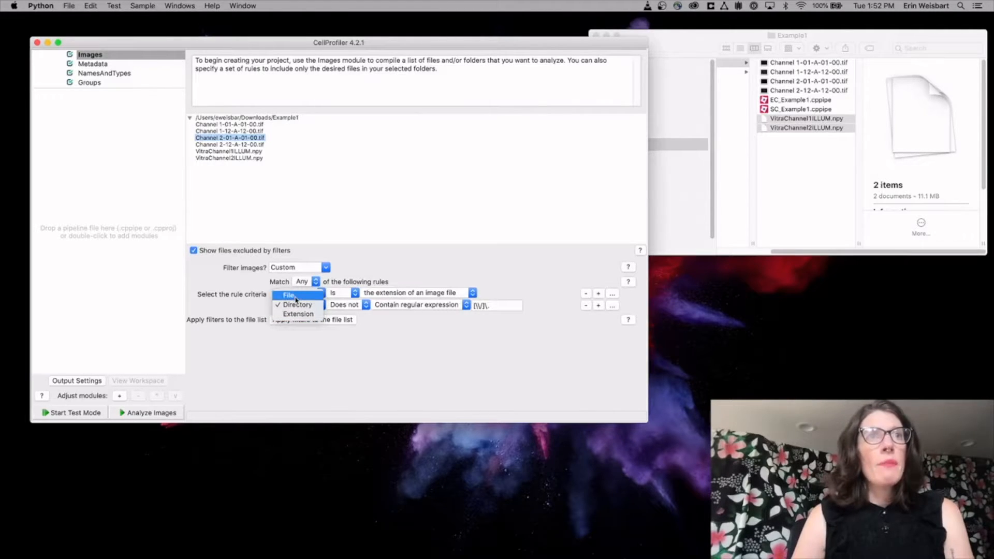
{"action": "left_click", "coordinate": [296, 300]}
{"action": "left_click", "coordinate": [351, 307]}
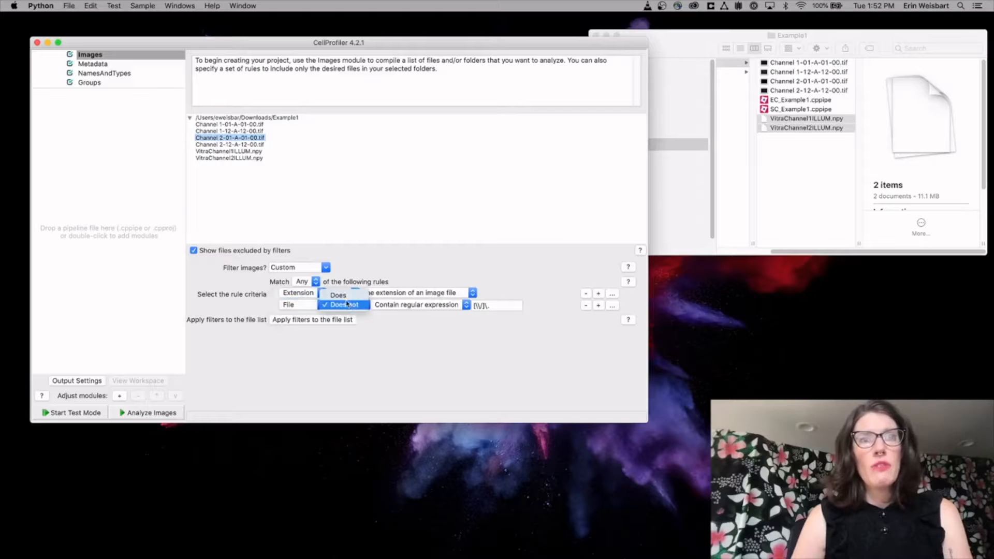
{"action": "left_click", "coordinate": [346, 297]}
{"action": "left_click", "coordinate": [420, 308]}
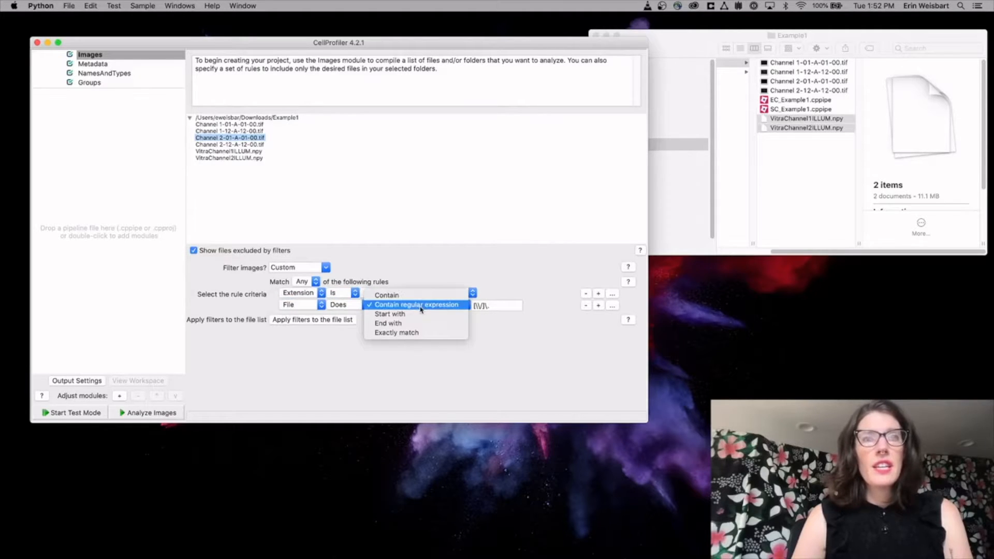
{"action": "left_click", "coordinate": [399, 295]}
{"action": "left_click", "coordinate": [493, 309]}
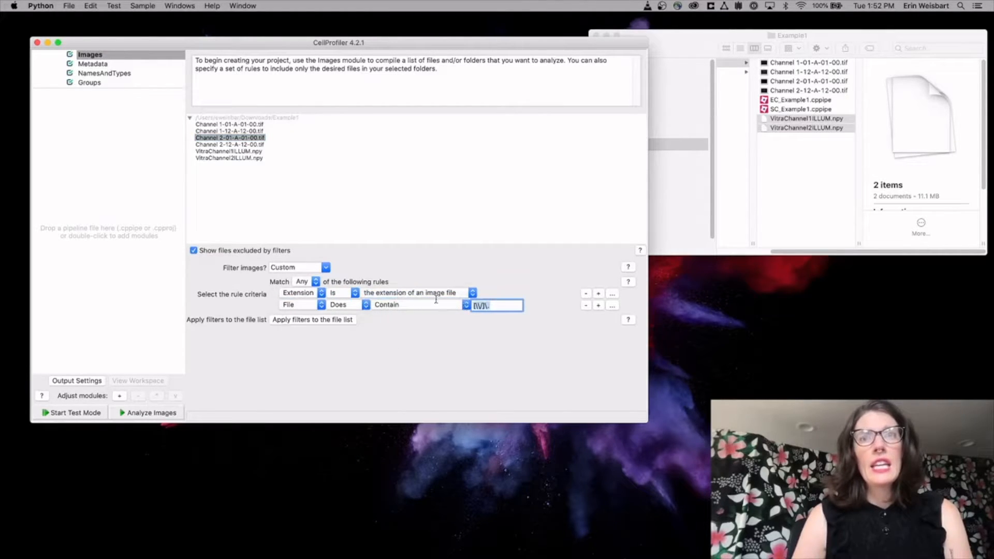
{"action": "type", "text": ".npy"}
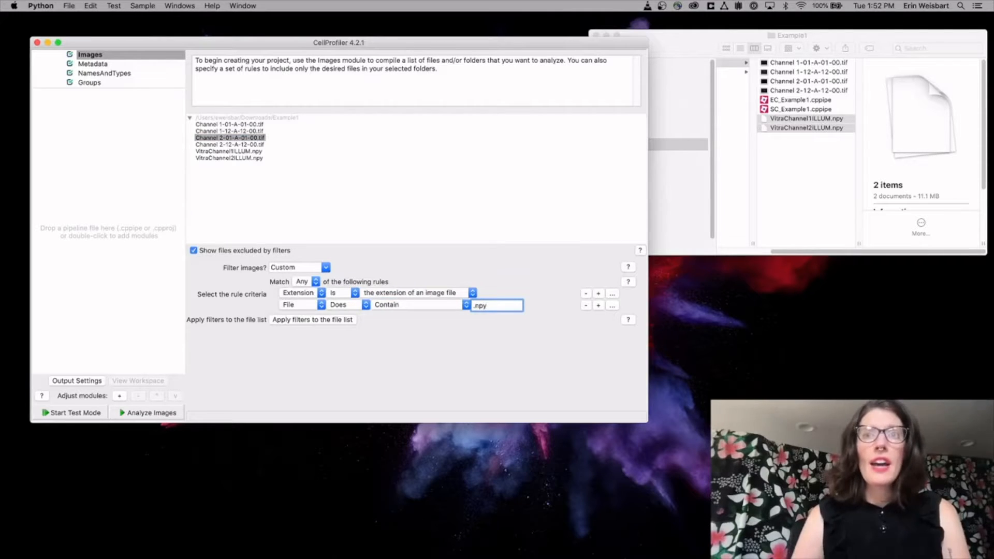
{"action": "left_click", "coordinate": [323, 320]}
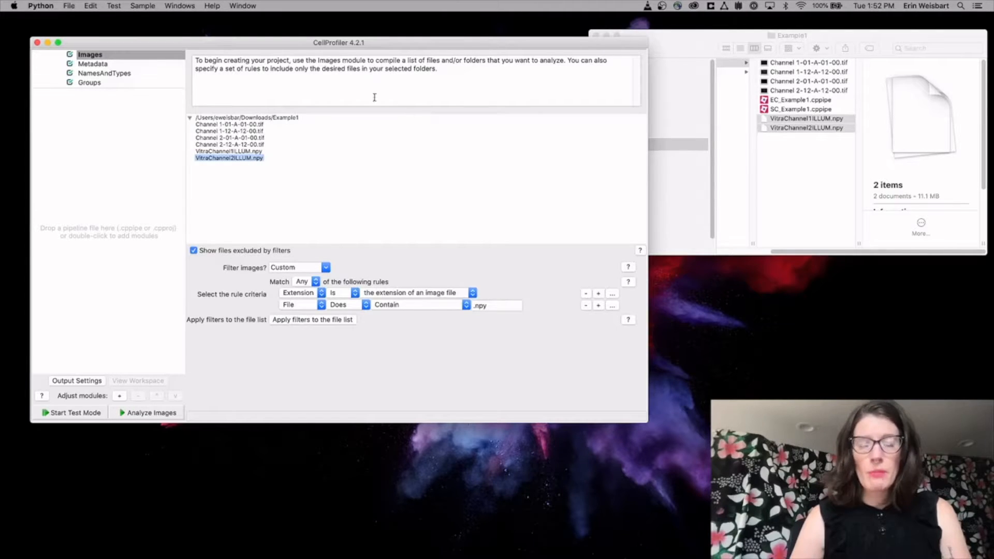
Add another extraction method in the Metadata module and copy Channel (?P<Channel>[0-9]) from the first expression into its file name expression.
{"action": "left_click", "coordinate": [120, 64]}
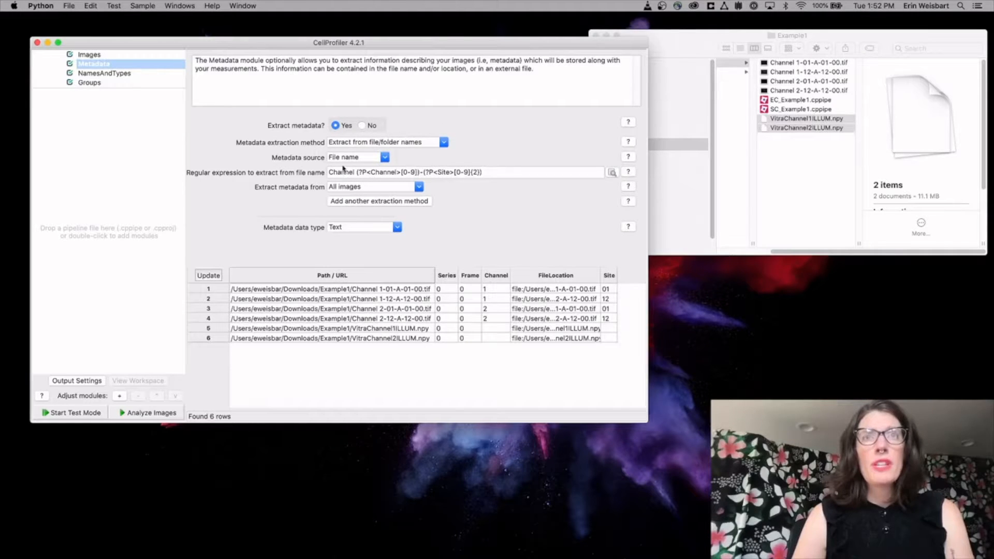
{"action": "left_click", "coordinate": [392, 203]}
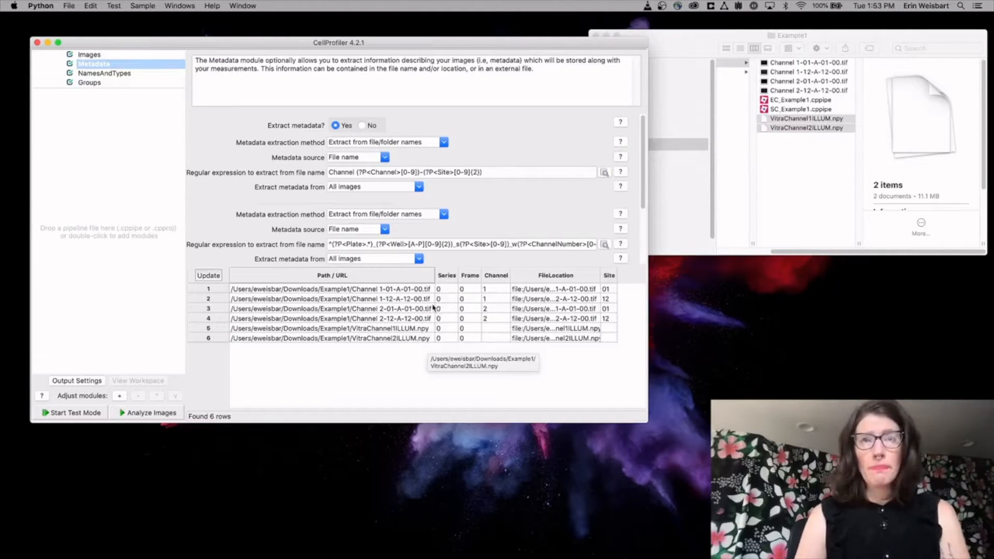
{"action": "left_click", "coordinate": [410, 244]}
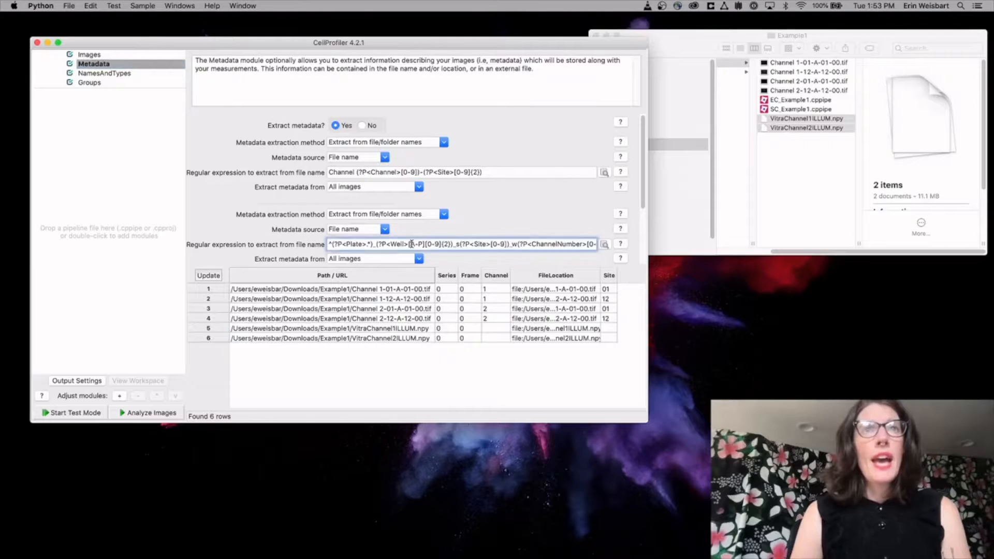
{"action": "left_click_drag", "start_coordinate": [420, 172], "coordinate": [279, 172]}
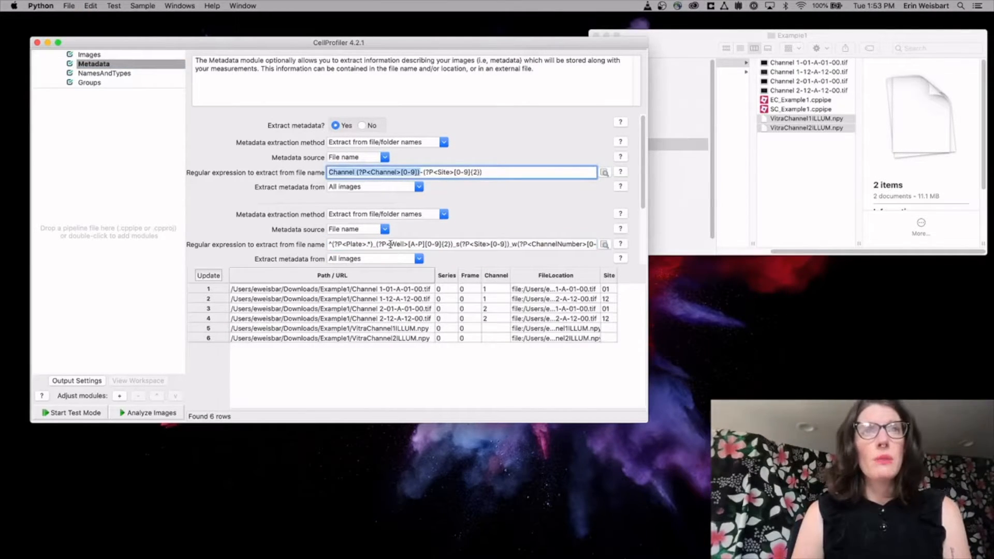
{"action": "key", "text": "super+c"}
{"action": "triple_click", "coordinate": [390, 244]}
{"action": "key", "text": "super+v"}
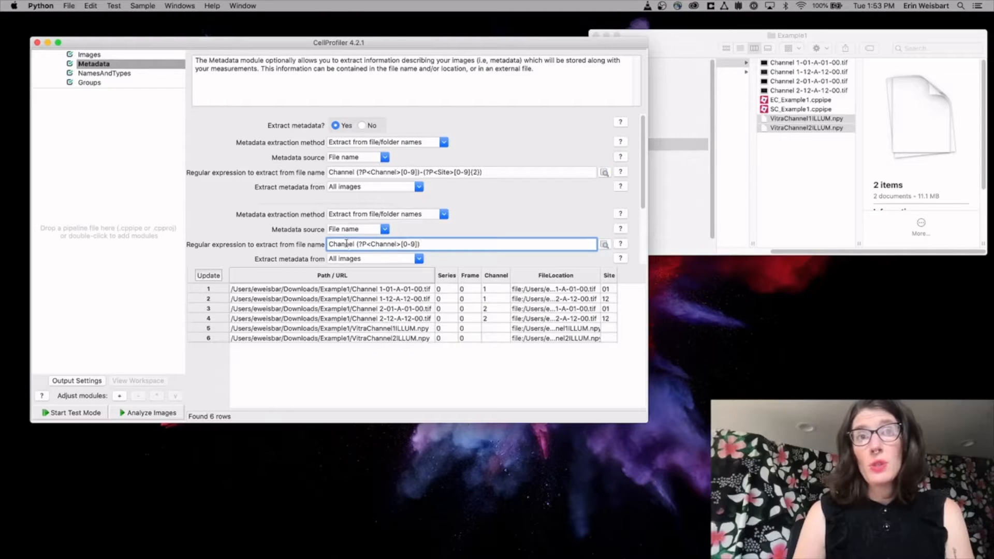
Edit the second file name expression to Channel(?P<Channel>[0-9])ILLUM and update the metadata table.
{"action": "key", "text": "Delete"}
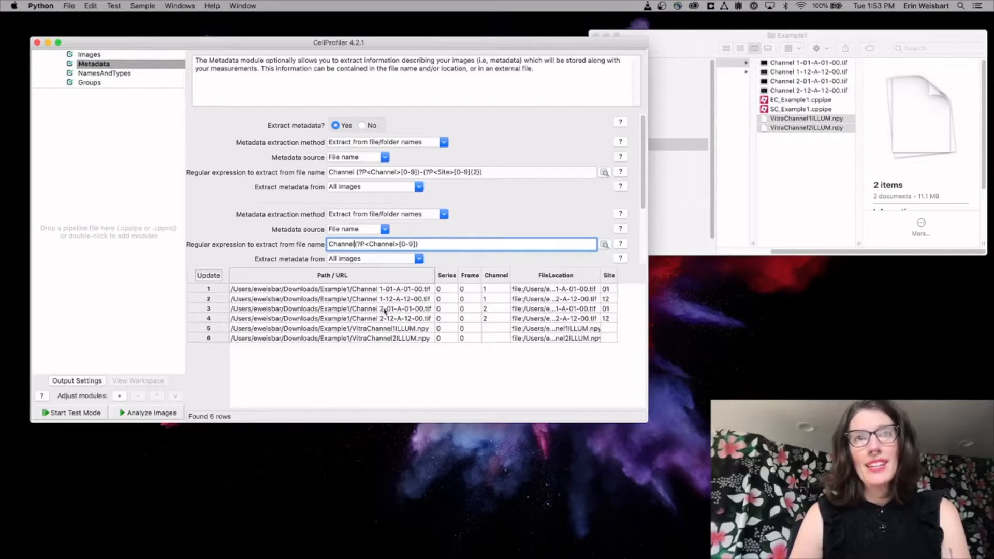
{"action": "left_click", "coordinate": [432, 243]}
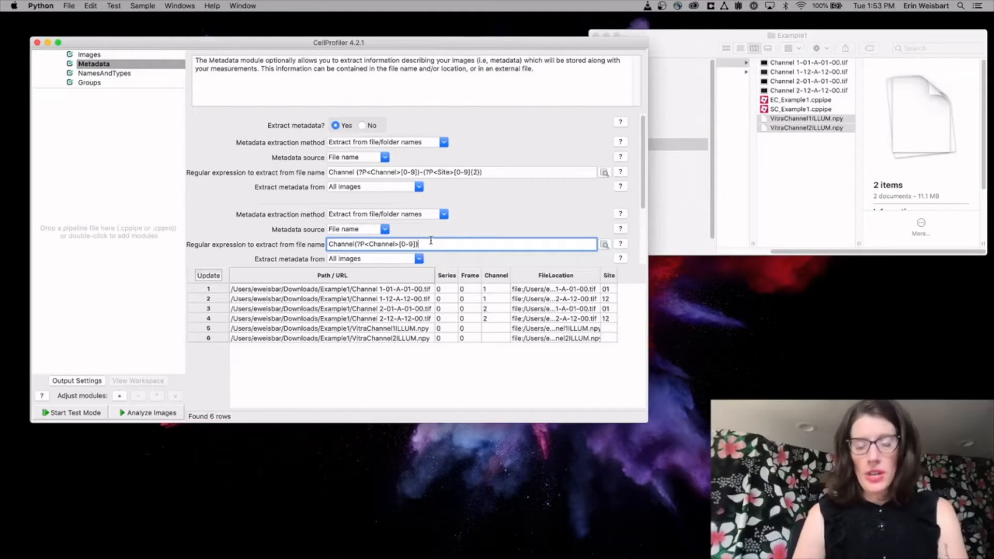
{"action": "type", "text": "ILLUM"}
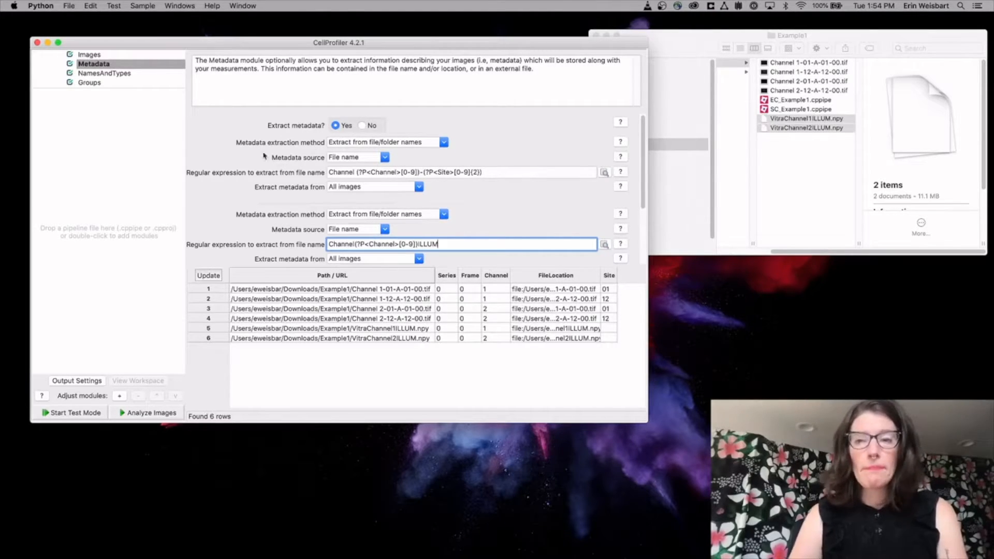
Update the image set table in NamesAndTypes to include the illumination files.
{"action": "left_click", "coordinate": [113, 75]}
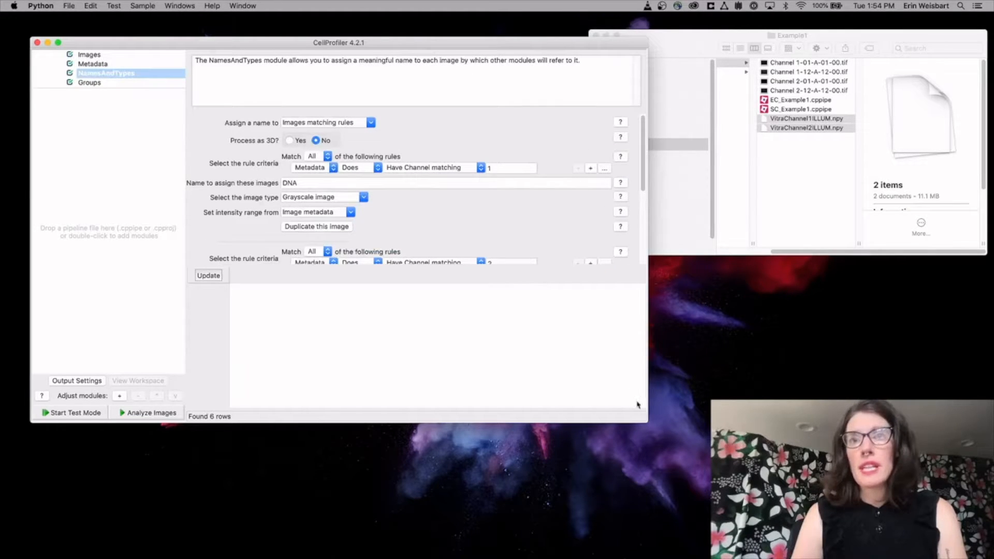
{"action": "left_click", "coordinate": [208, 274]}
{"action": "left_click", "coordinate": [210, 405]}
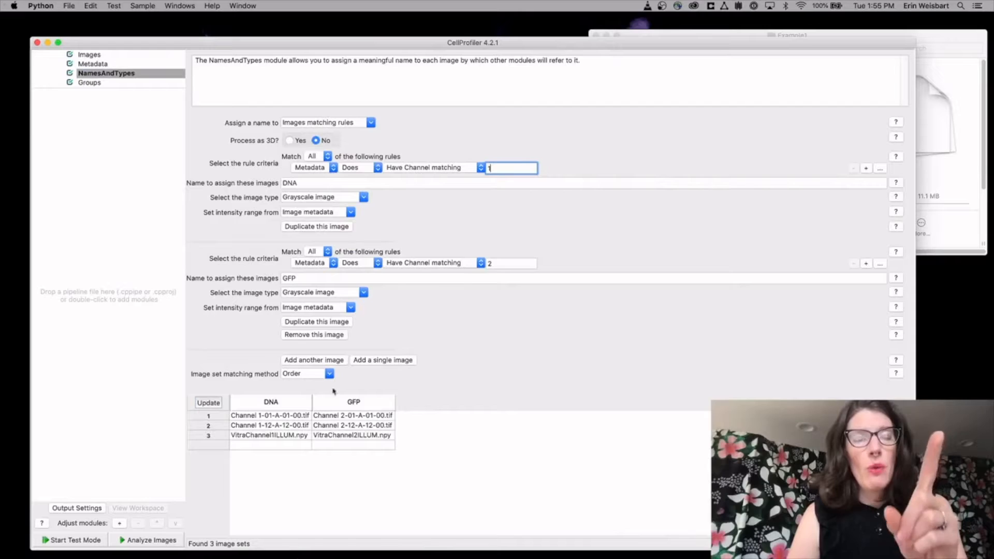
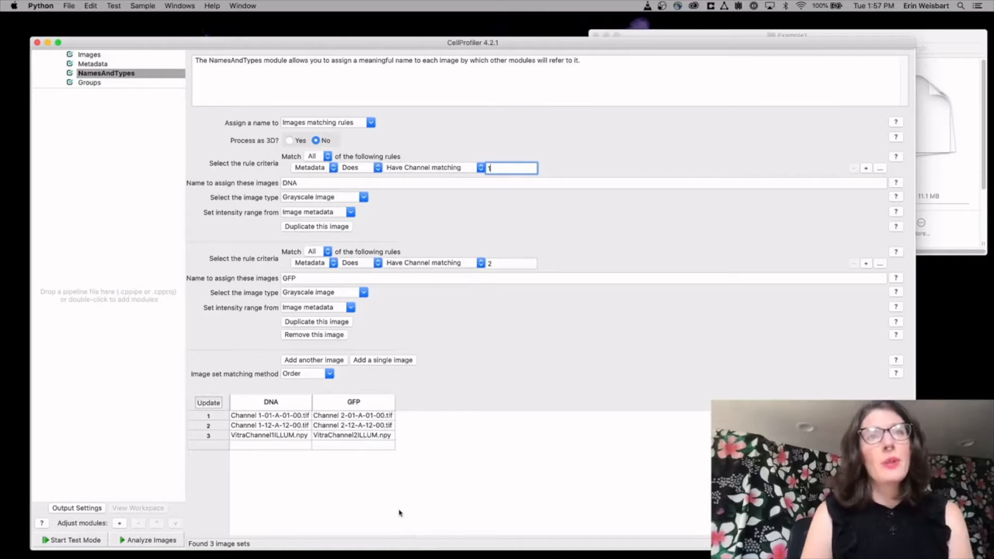
Set the image set matching method to Metadata, update the image set table and dismiss the resulting dialogs.
{"action": "left_click", "coordinate": [329, 374]}
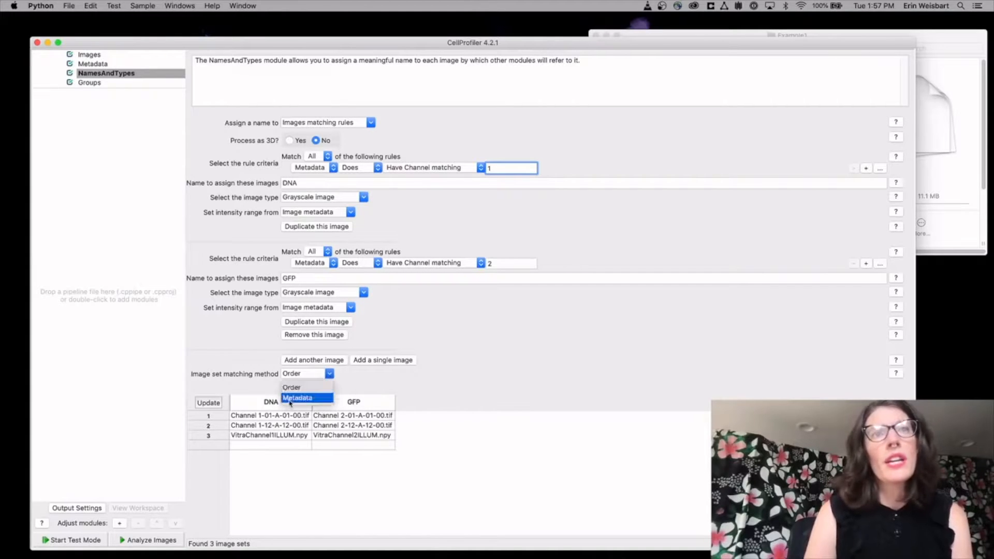
{"action": "left_click", "coordinate": [295, 399]}
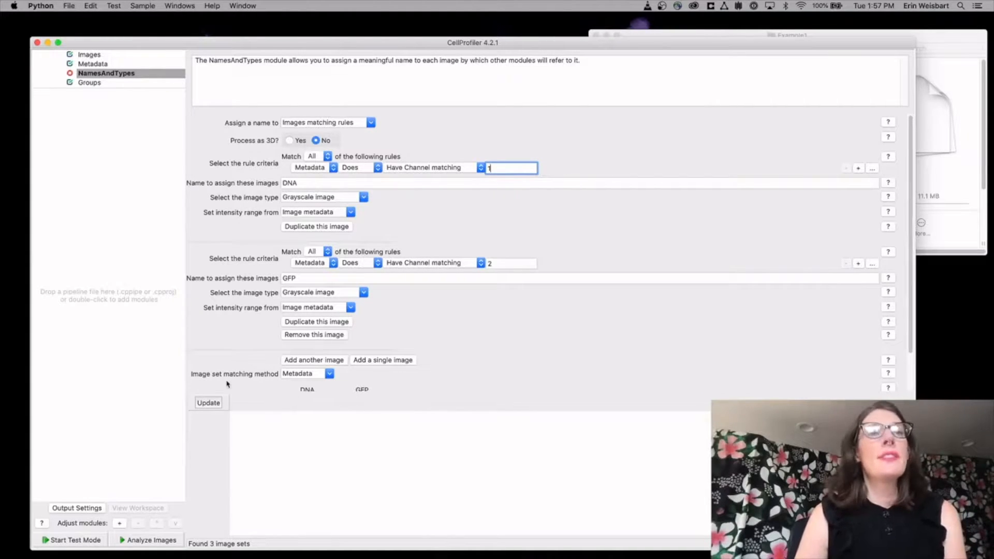
{"action": "left_click", "coordinate": [210, 404]}
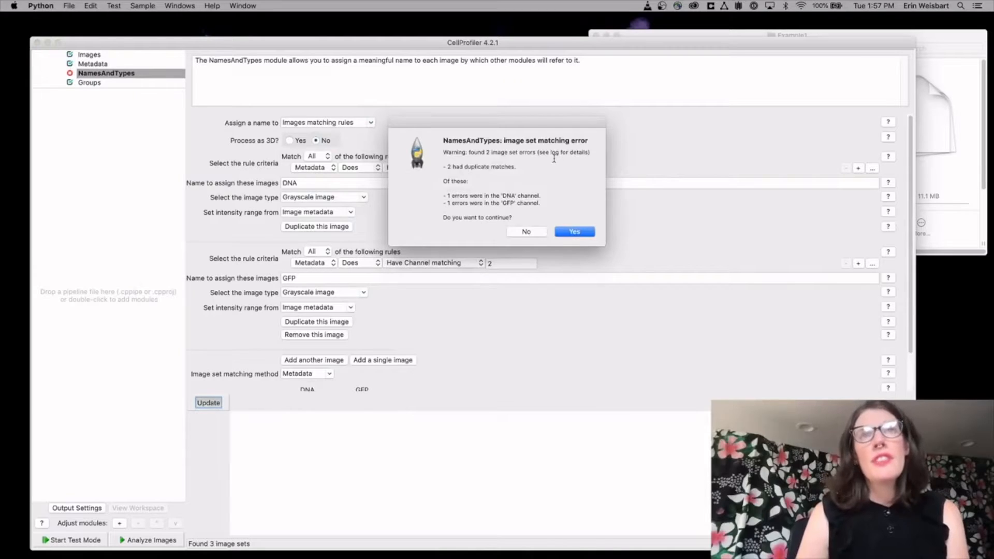
{"action": "left_click", "coordinate": [546, 233]}
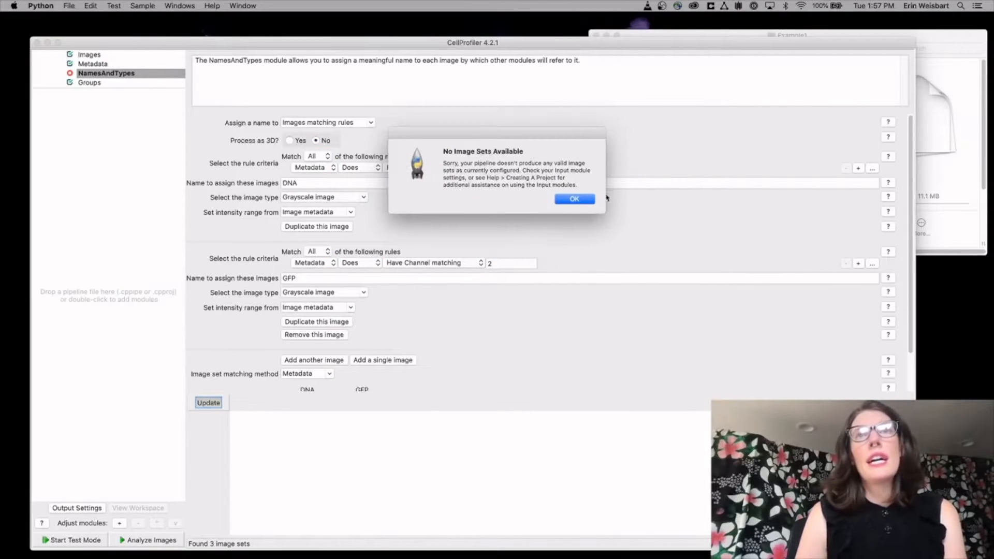
{"action": "left_click", "coordinate": [586, 202]}
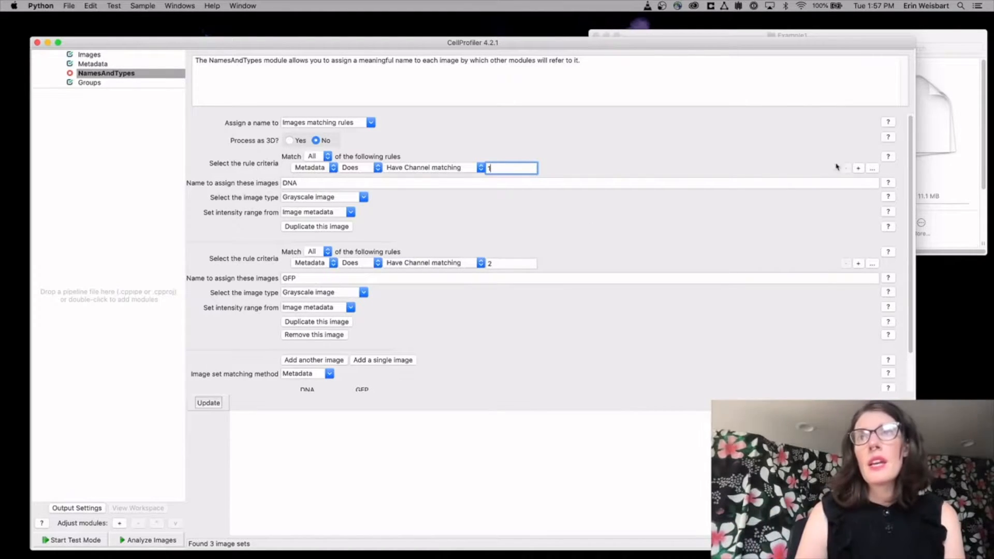
Check the file names in the Example1 folder and add the rule File does contain .tif to the DNA images.
{"action": "left_click", "coordinate": [881, 33]}
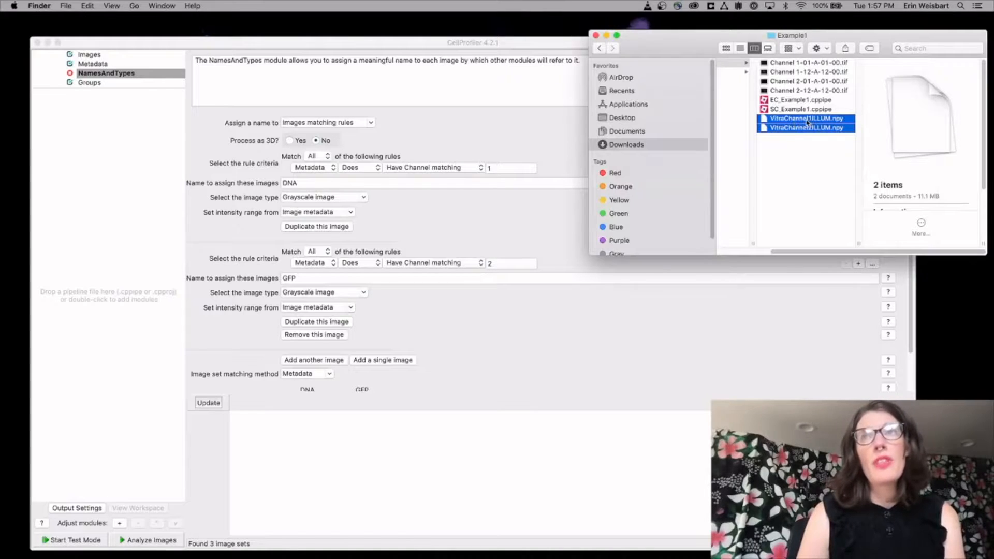
{"action": "left_click", "coordinate": [520, 216]}
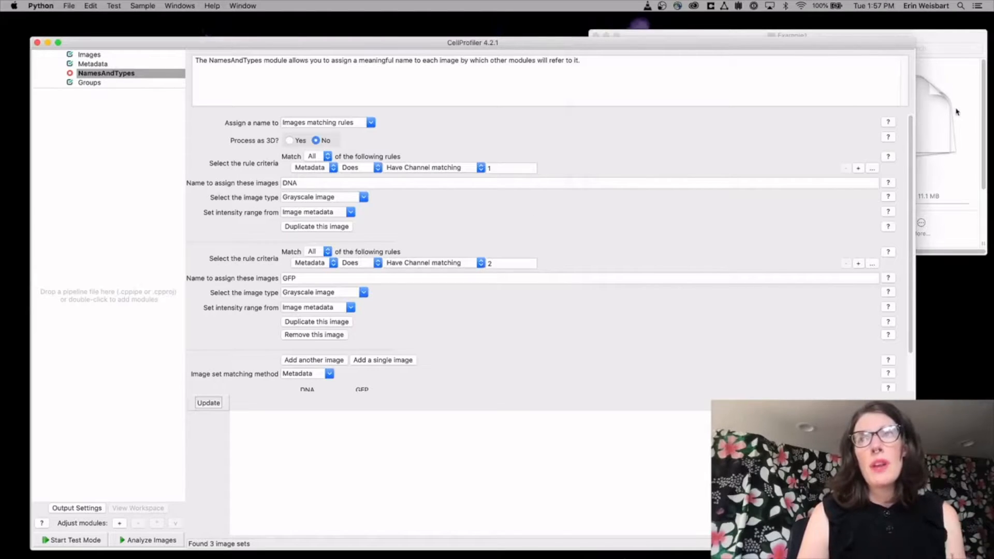
{"action": "left_click", "coordinate": [880, 34]}
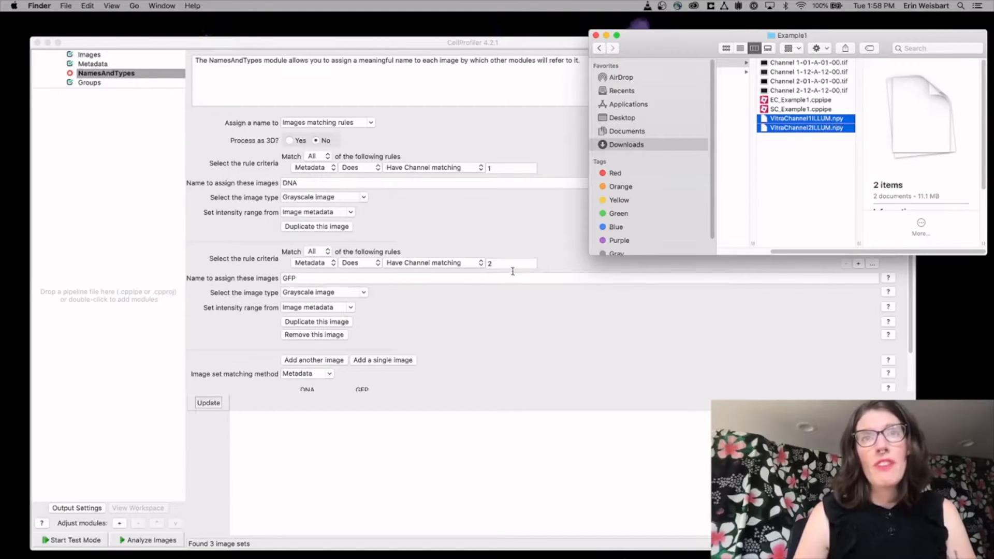
{"action": "left_click", "coordinate": [507, 237]}
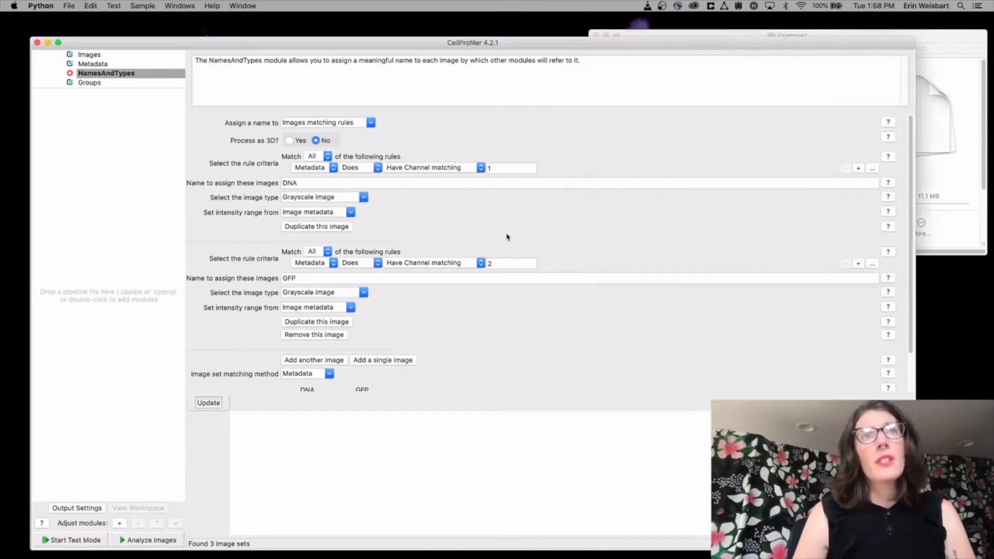
{"action": "left_click", "coordinate": [858, 170]}
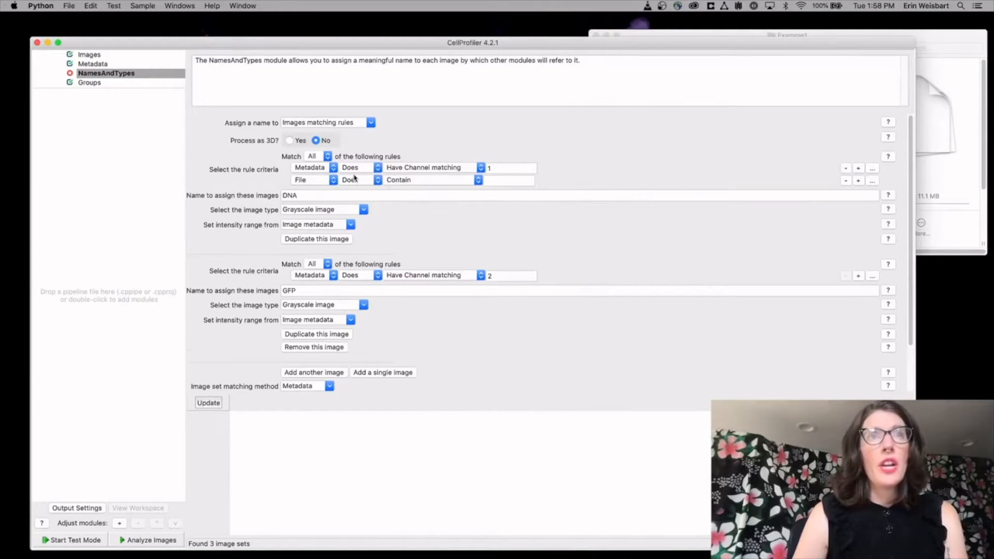
{"action": "left_click", "coordinate": [333, 180]}
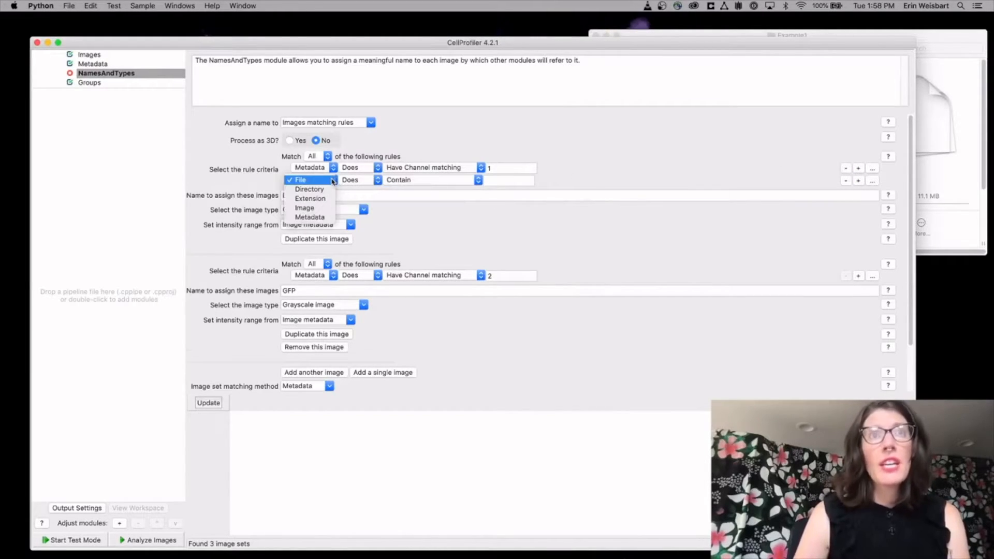
{"action": "left_click", "coordinate": [370, 188]}
{"action": "left_click", "coordinate": [513, 181]}
{"action": "type", "text": ".tif"}
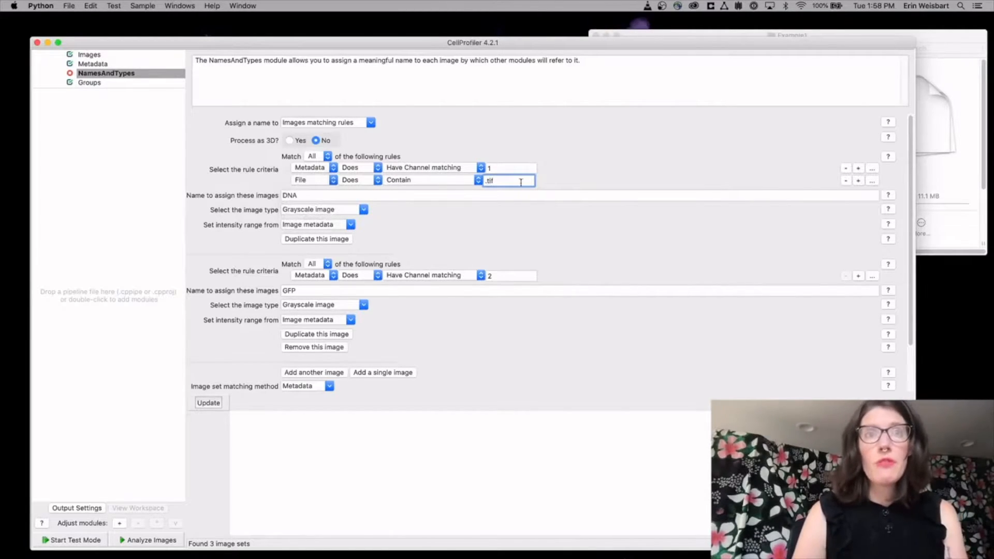
Add the rule File does contain .tif to the GFP images and update the image set table, continuing past the warning.
{"action": "left_click", "coordinate": [858, 276]}
{"action": "left_click", "coordinate": [497, 289]}
{"action": "type", "text": ".tif"}
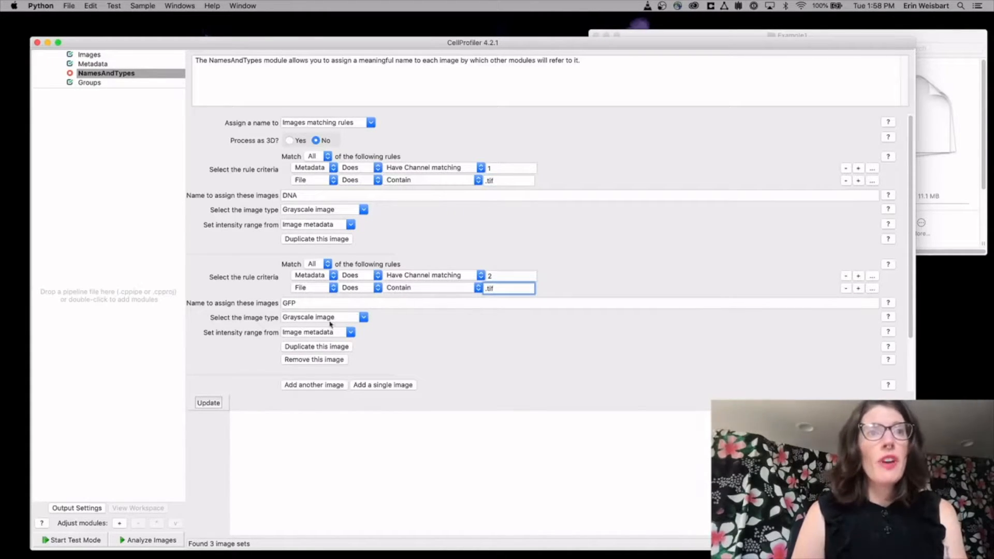
{"action": "left_click", "coordinate": [208, 403]}
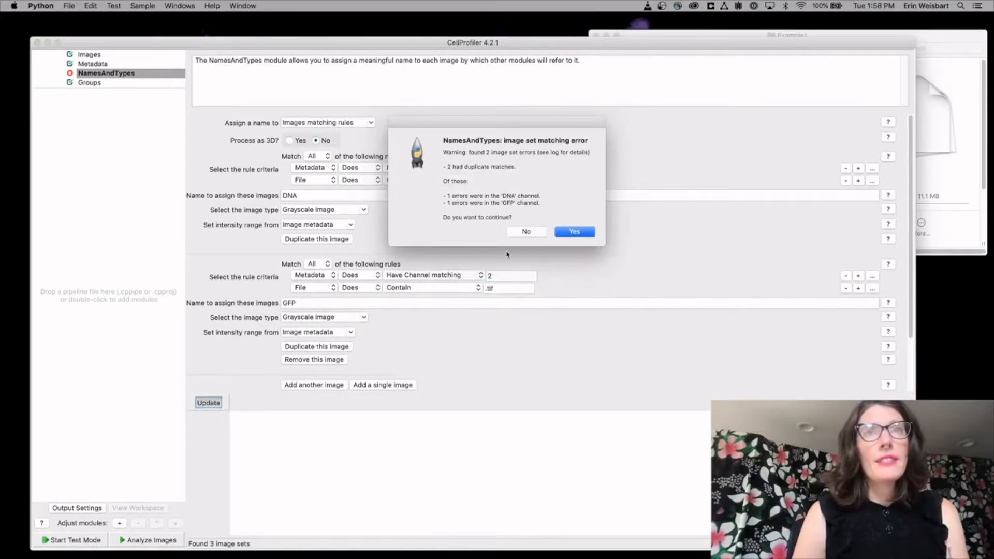
{"action": "left_click", "coordinate": [579, 234]}
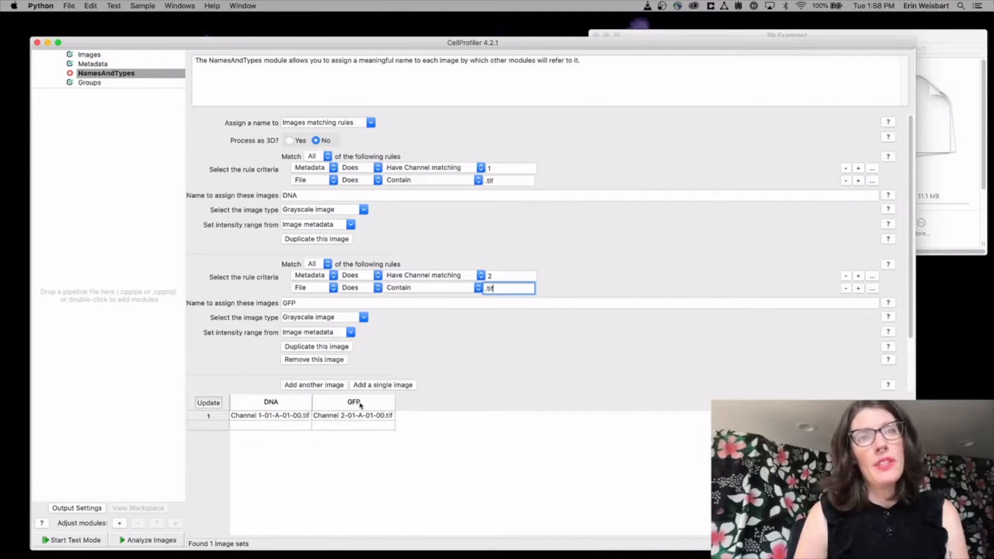
{"action": "left_click", "coordinate": [449, 372]}
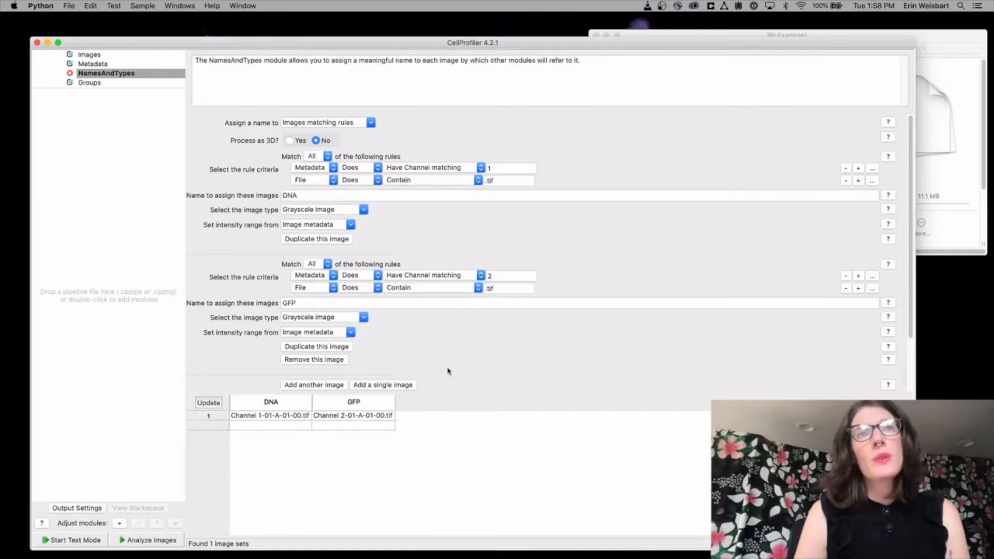
Add another image with the rules File does contain .npy and Metadata does have Channel matching 1.
{"action": "scroll", "coordinate": [456, 363], "scroll_direction": "down", "scroll_amount": 5}
{"action": "left_click", "coordinate": [332, 326]}
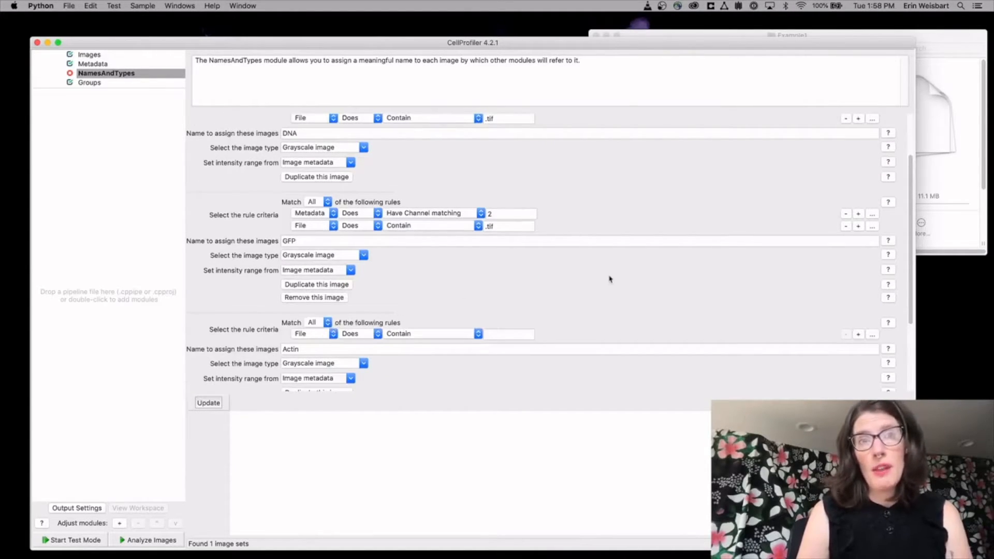
{"action": "scroll", "coordinate": [585, 277], "scroll_direction": "down", "scroll_amount": 2}
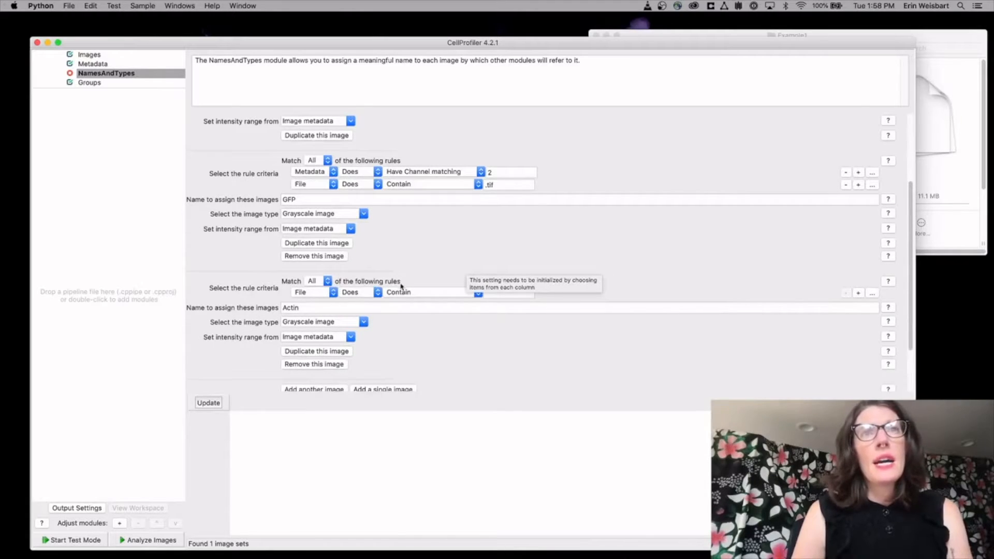
{"action": "left_click", "coordinate": [505, 292]}
{"action": "type", "text": ".npy"}
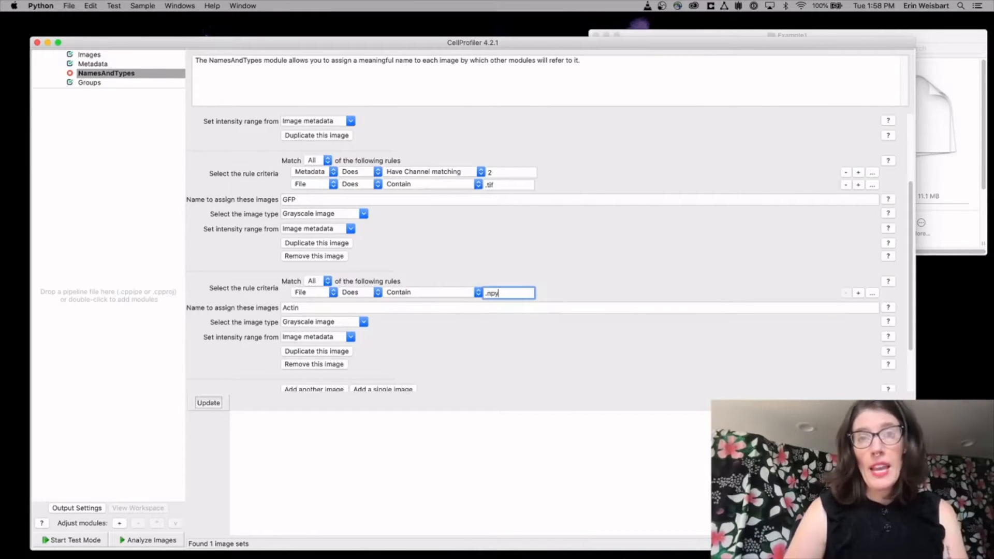
{"action": "left_click", "coordinate": [858, 294]}
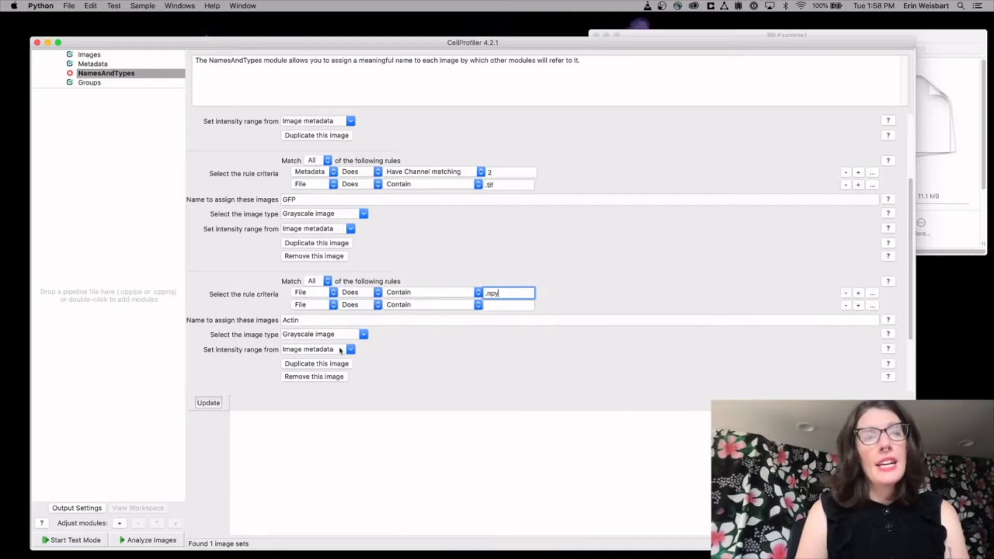
{"action": "left_click", "coordinate": [334, 305]}
{"action": "left_click", "coordinate": [315, 341]}
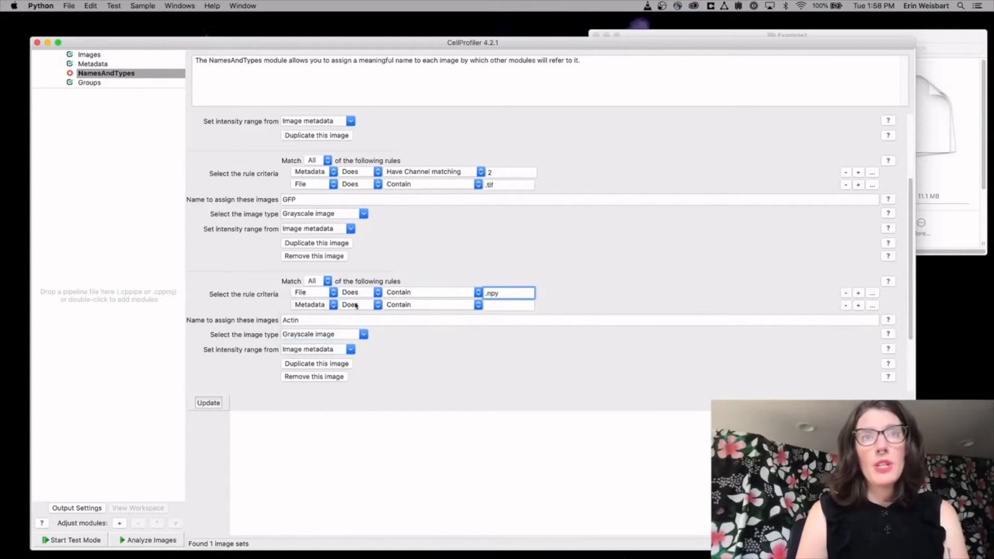
{"action": "left_click", "coordinate": [498, 305]}
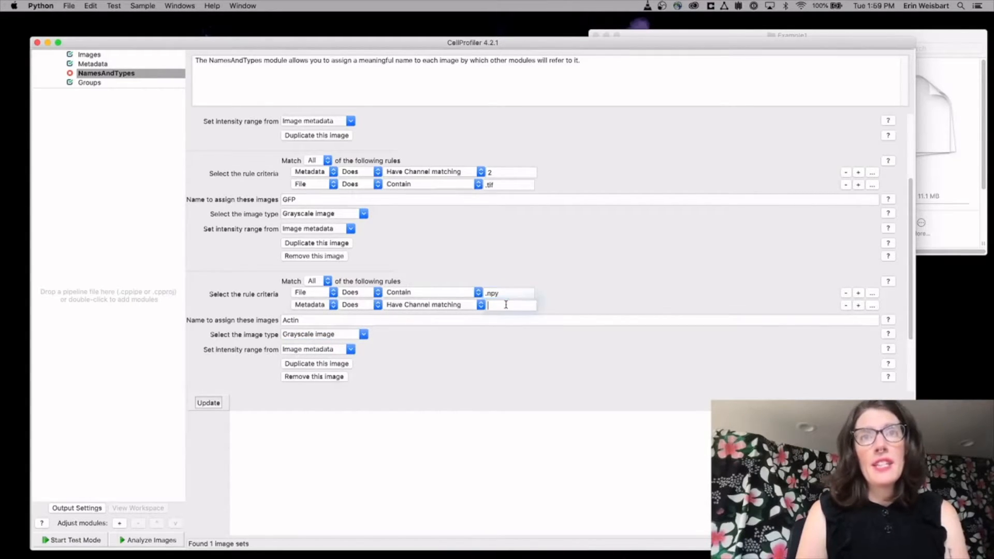
Name the channel 1 .npy images Illum_DNA and set their image type to Illumination function.
{"action": "left_click", "coordinate": [331, 315]}
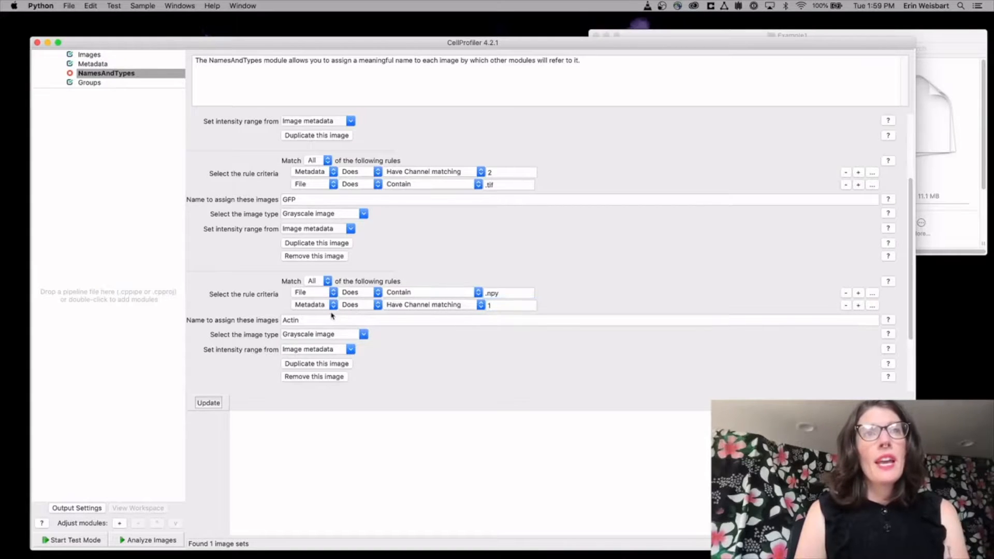
{"action": "left_click_drag", "start_coordinate": [330, 318], "coordinate": [250, 318]}
{"action": "key", "text": "BackSpace"}
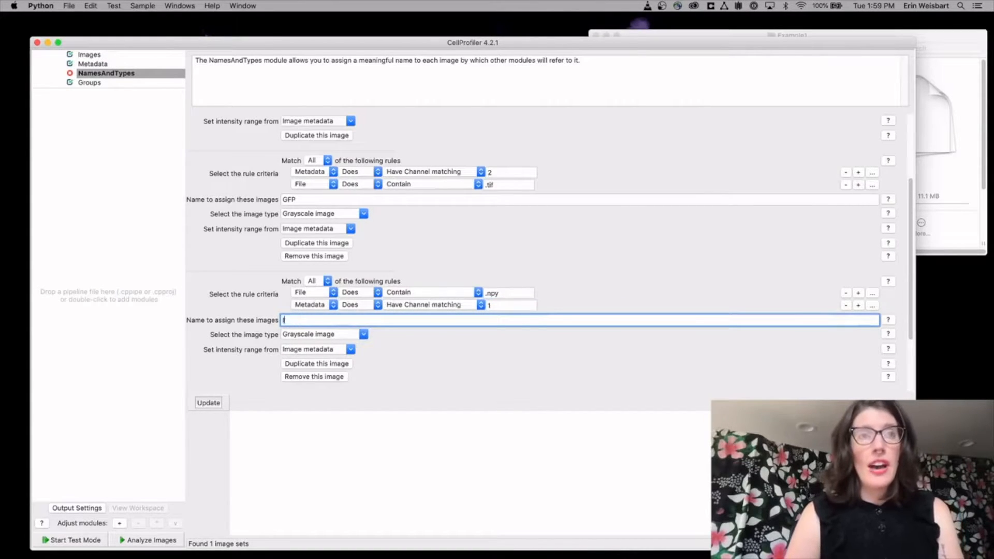
{"action": "type", "text": "Illum_DNA"}
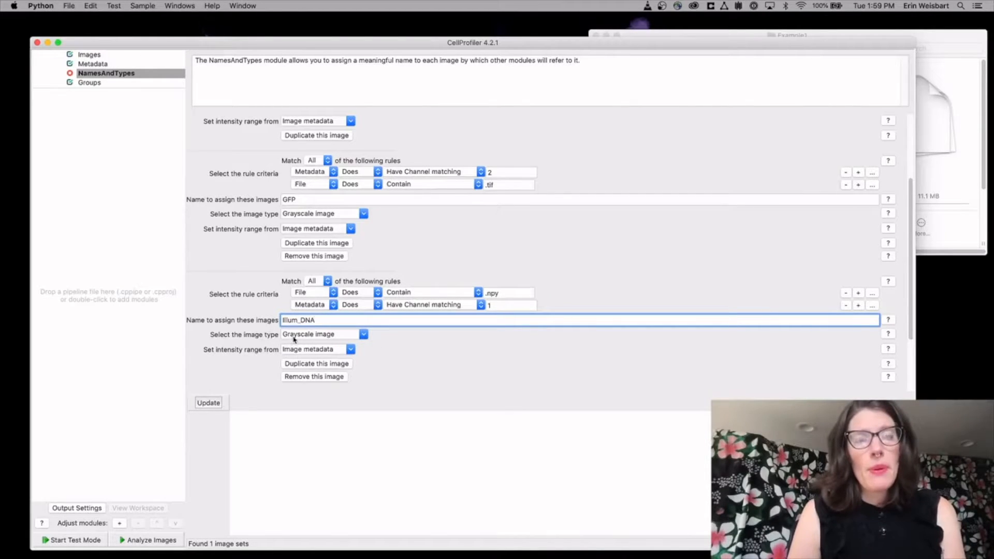
{"action": "left_click", "coordinate": [363, 335]}
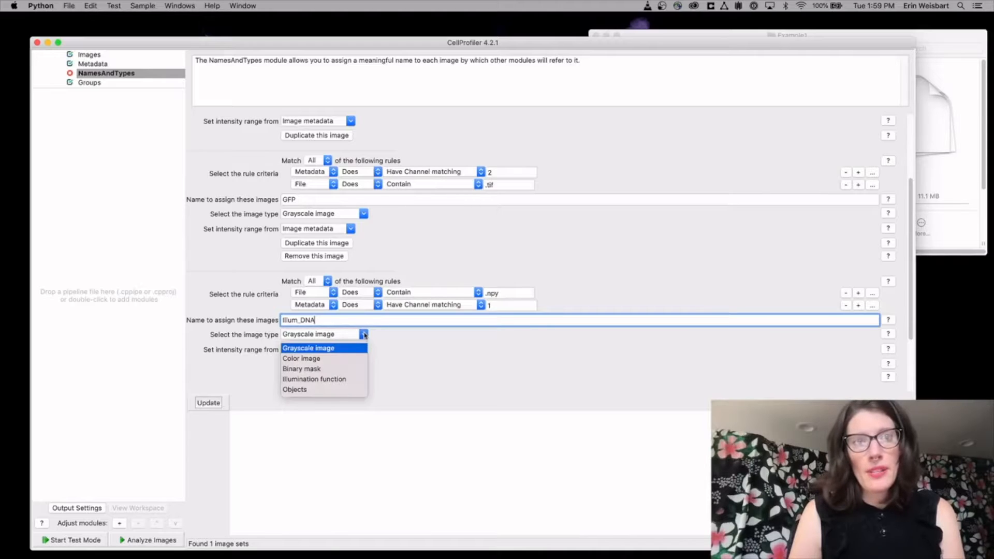
{"action": "left_click", "coordinate": [341, 380]}
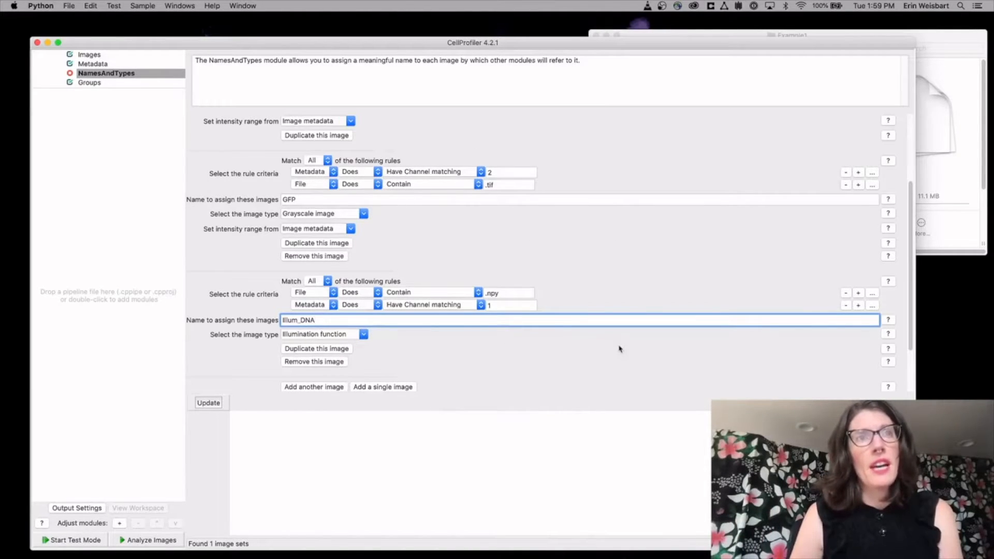
Add a fourth image with the rules File does contain .npy and Metadata does have Channel matching 2.
{"action": "scroll", "coordinate": [639, 348], "scroll_direction": "down", "scroll_amount": 2}
{"action": "left_click", "coordinate": [329, 367]}
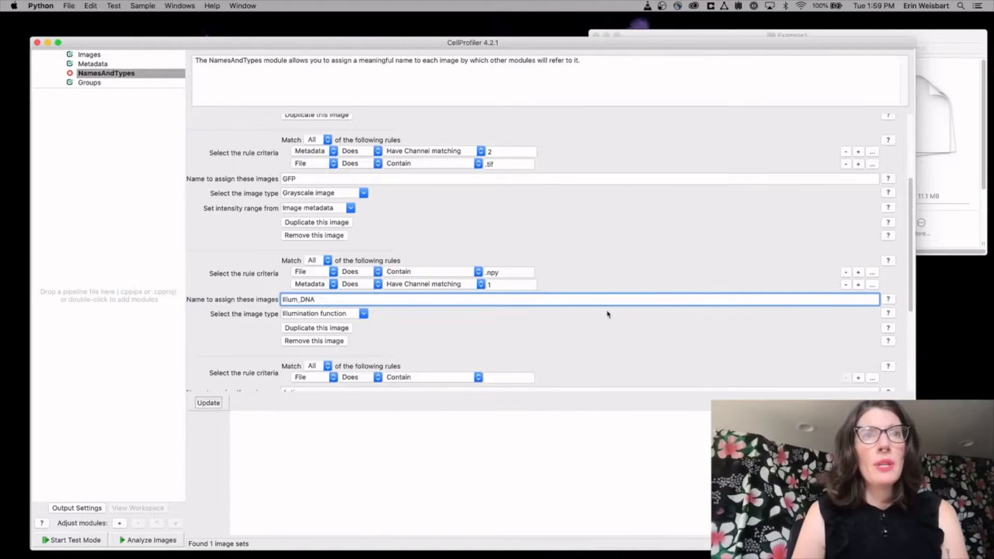
{"action": "scroll", "coordinate": [606, 313], "scroll_direction": "down", "scroll_amount": 4}
{"action": "left_click", "coordinate": [499, 335]}
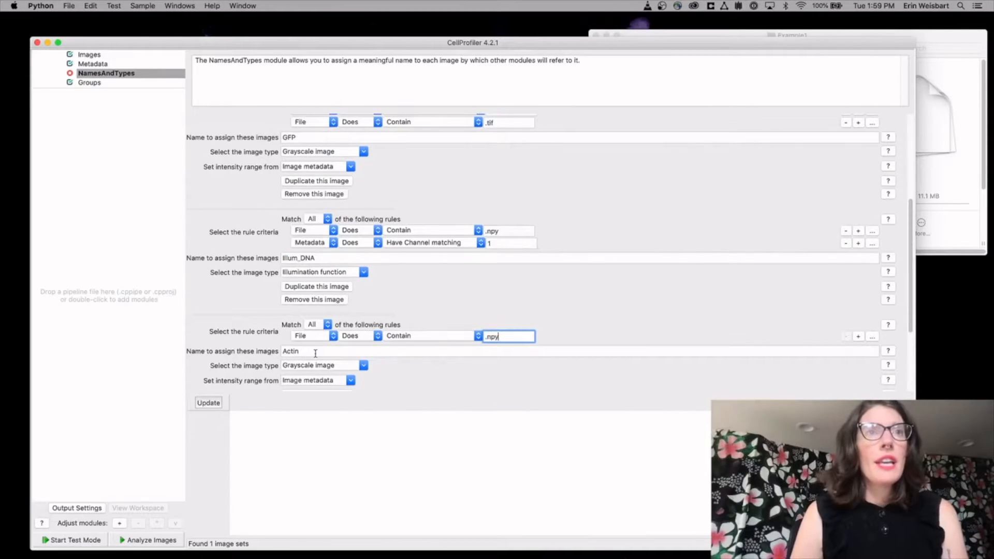
{"action": "left_click", "coordinate": [858, 336]}
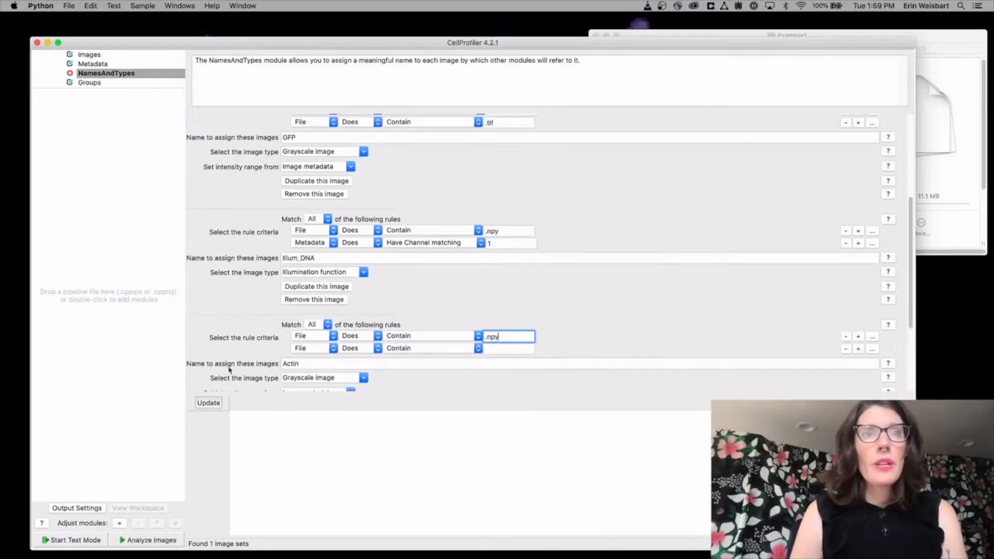
{"action": "left_click", "coordinate": [310, 348]}
{"action": "left_click", "coordinate": [310, 385]}
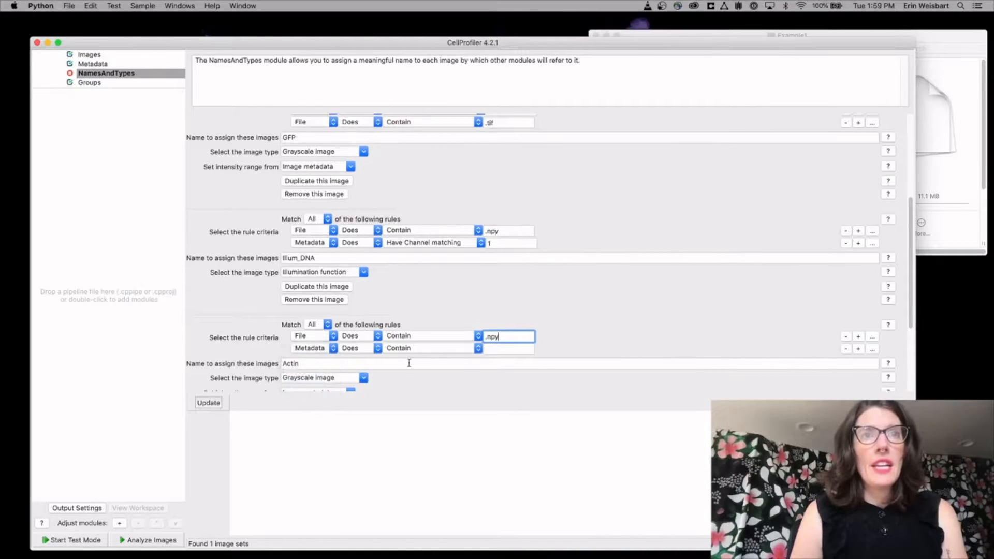
{"action": "left_click", "coordinate": [492, 348]}
{"action": "type", "text": "2"}
Name the channel 2 .npy images Illum_GFP and set their image type to Illumination function.
{"action": "left_click_drag", "start_coordinate": [336, 364], "coordinate": [257, 365]}
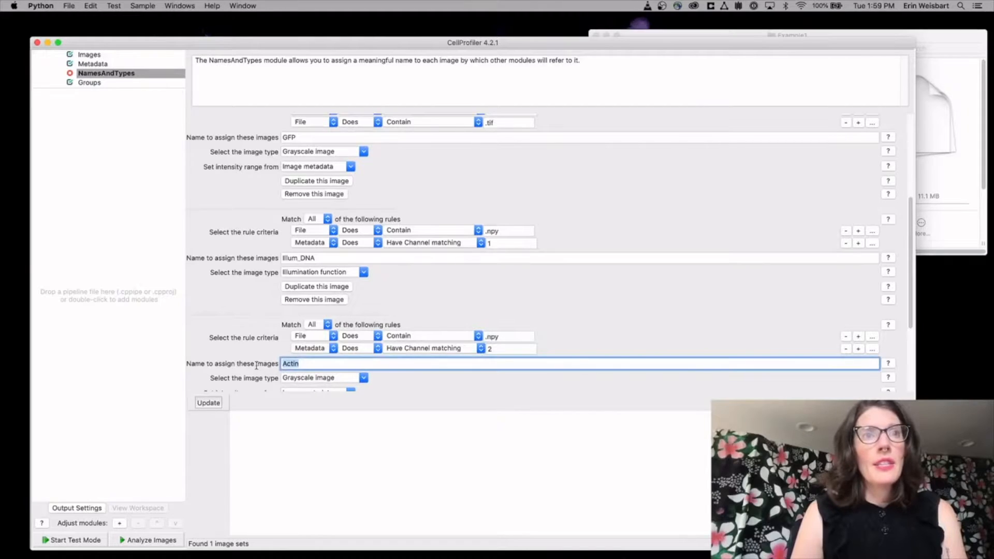
{"action": "key", "text": "BackSpace"}
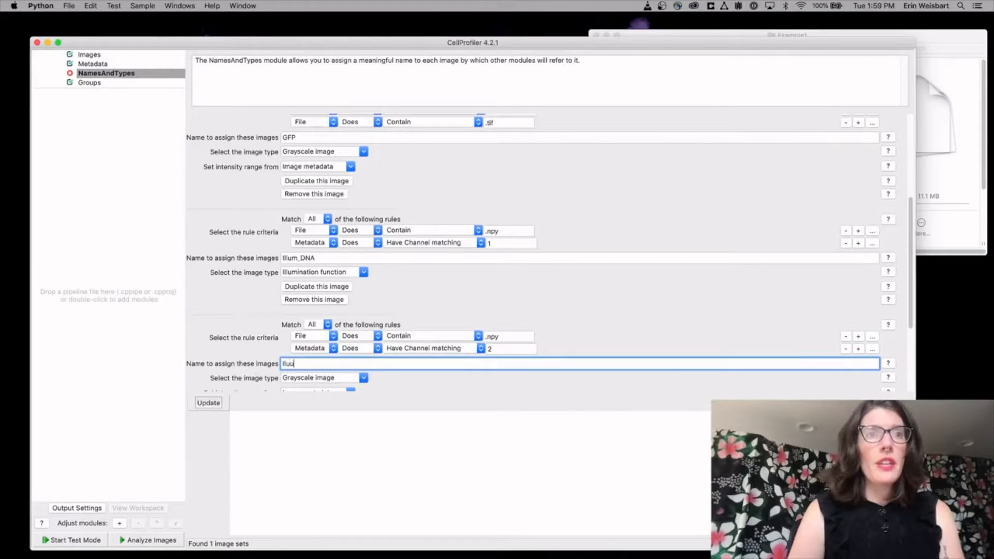
{"action": "type", "text": "Illum_GFP"}
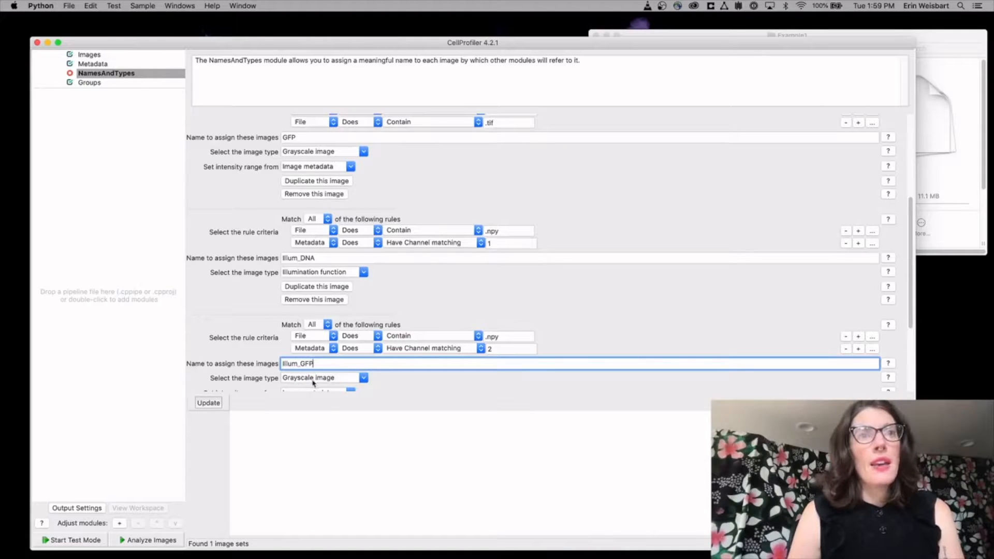
{"action": "left_click", "coordinate": [363, 378]}
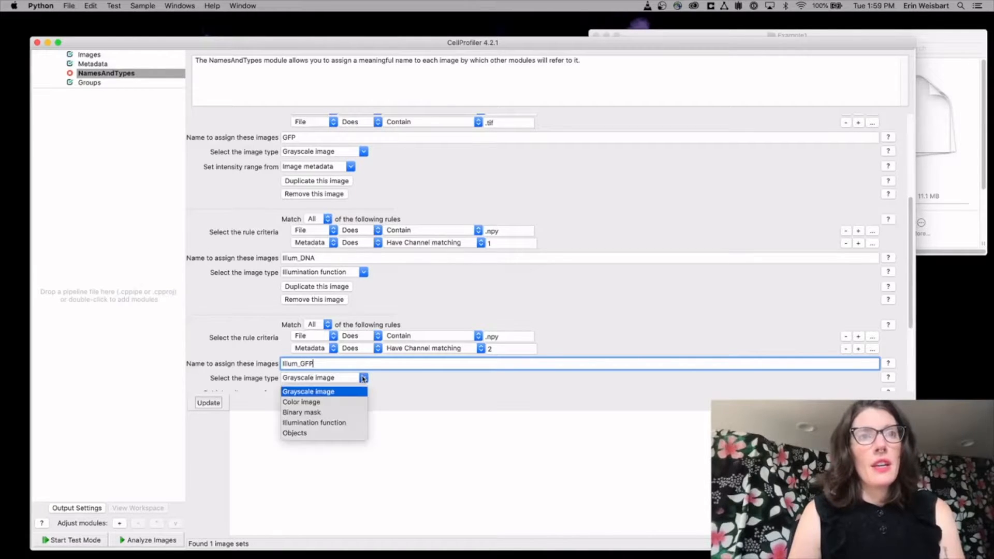
{"action": "left_click", "coordinate": [343, 423]}
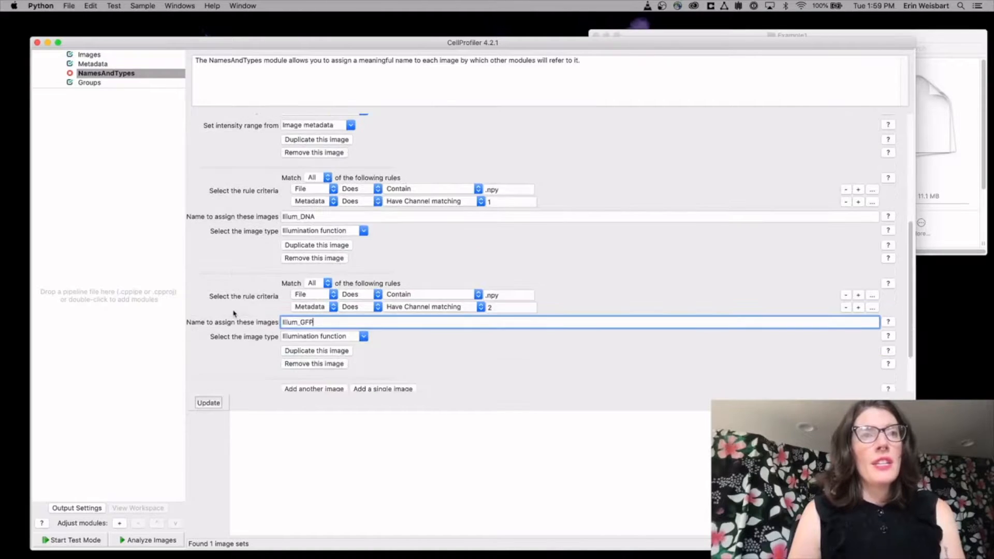
Try to update the image set table with no match metadata chosen, declining to continue past the matching error.
{"action": "scroll", "coordinate": [231, 314], "scroll_direction": "down", "scroll_amount": 5}
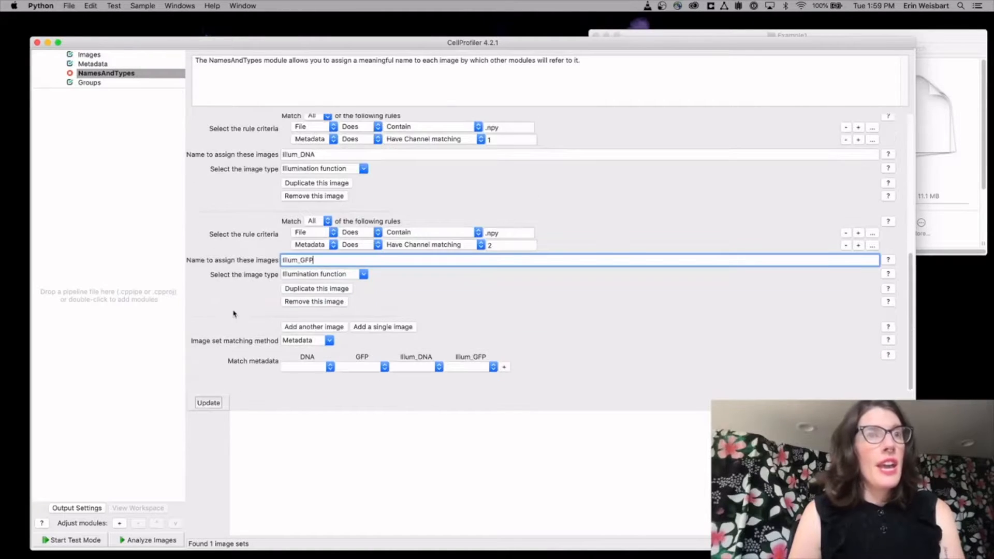
{"action": "left_click", "coordinate": [208, 403]}
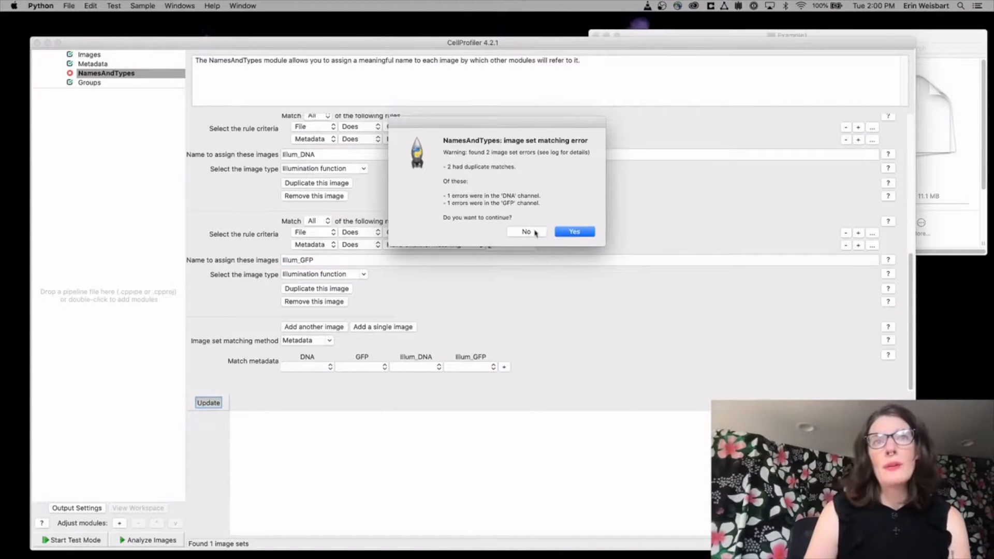
{"action": "left_click", "coordinate": [536, 232]}
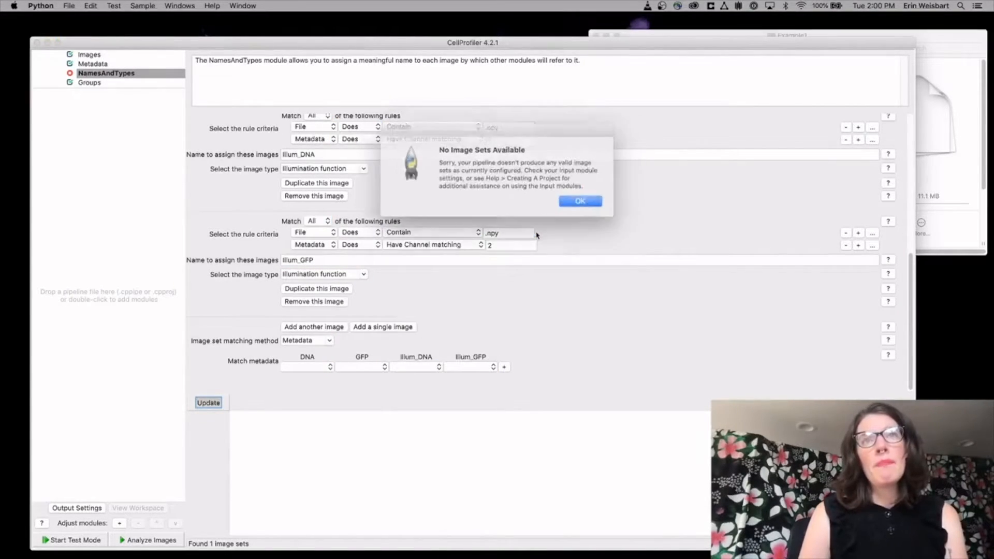
{"action": "left_click", "coordinate": [587, 204]}
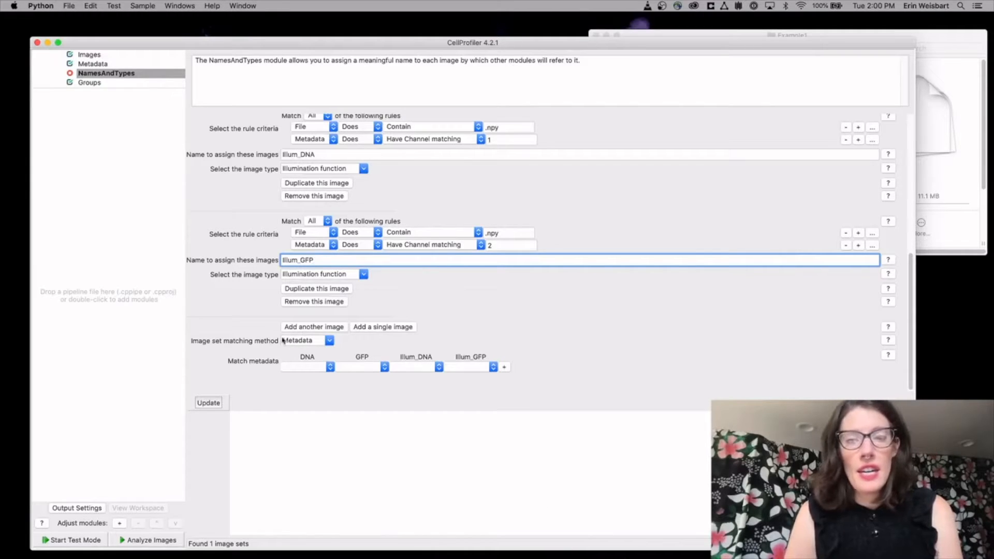
Match DNA and GFP by Site, with Illum_DNA and Illum_GFP set to (None), and update the image set table.
{"action": "left_click", "coordinate": [327, 368]}
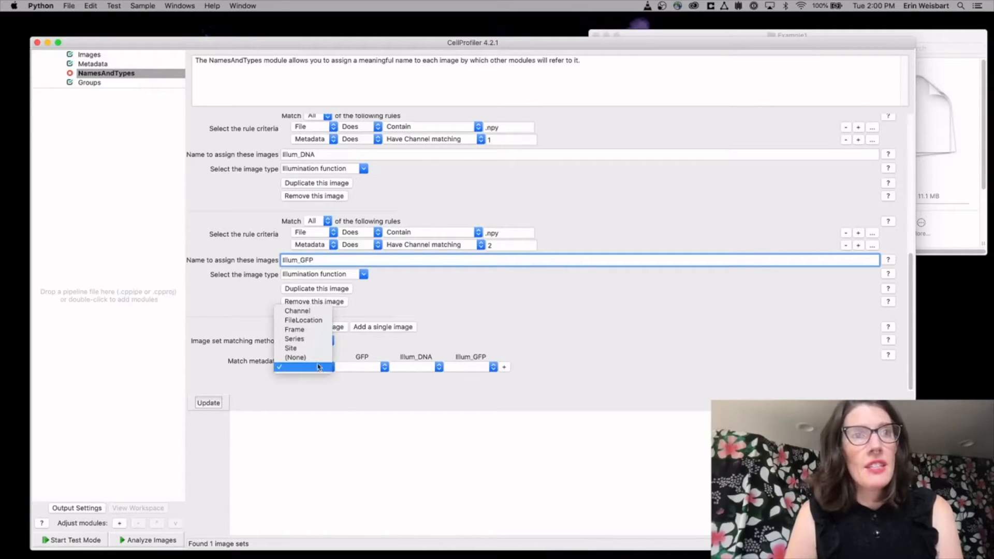
{"action": "left_click", "coordinate": [296, 348]}
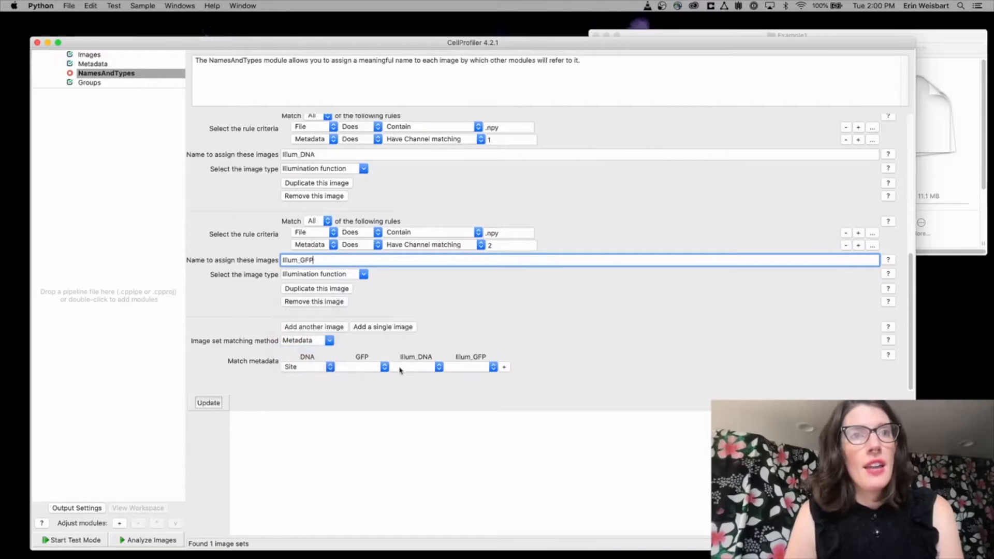
{"action": "left_click", "coordinate": [385, 367]}
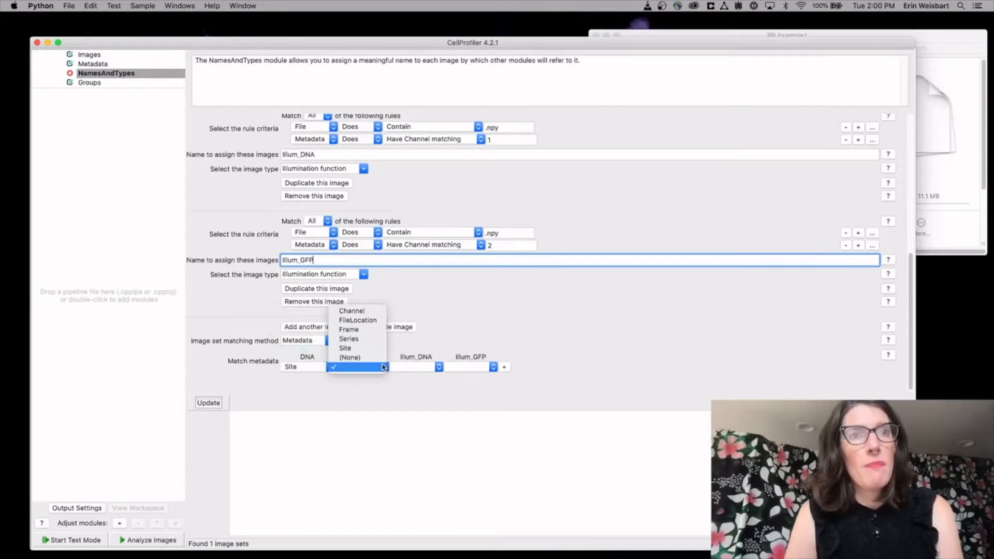
{"action": "left_click", "coordinate": [355, 347]}
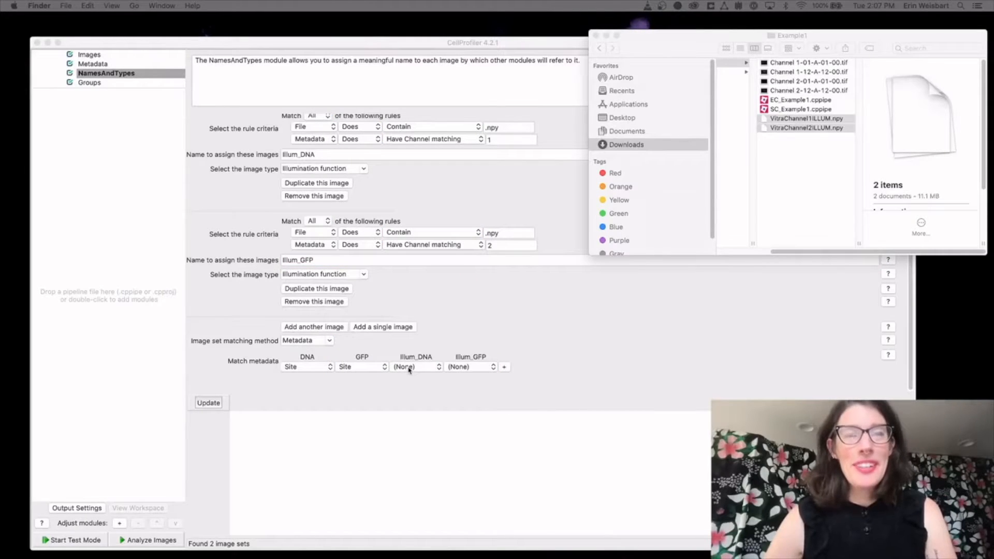
{"action": "left_click", "coordinate": [411, 367]}
{"action": "left_click", "coordinate": [410, 367]}
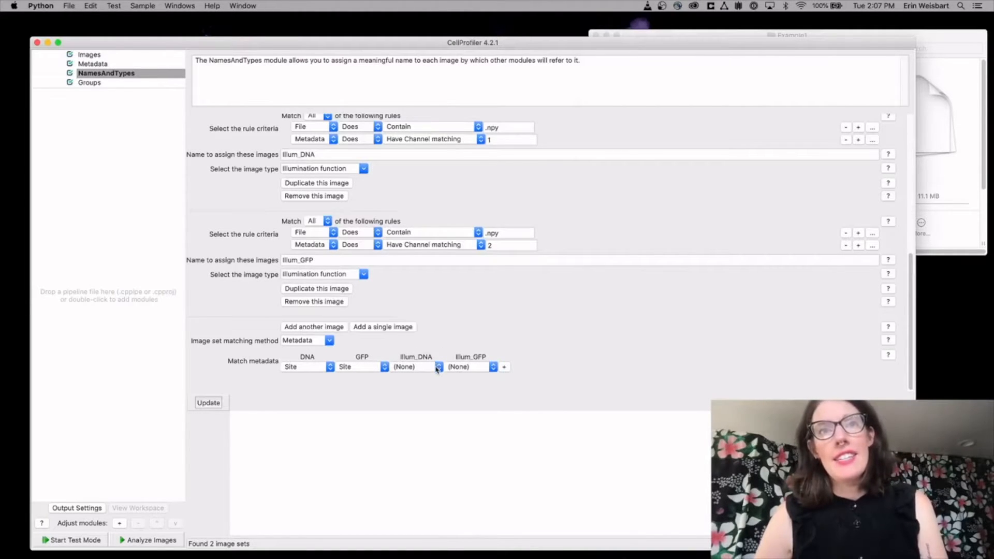
{"action": "left_click", "coordinate": [436, 367]}
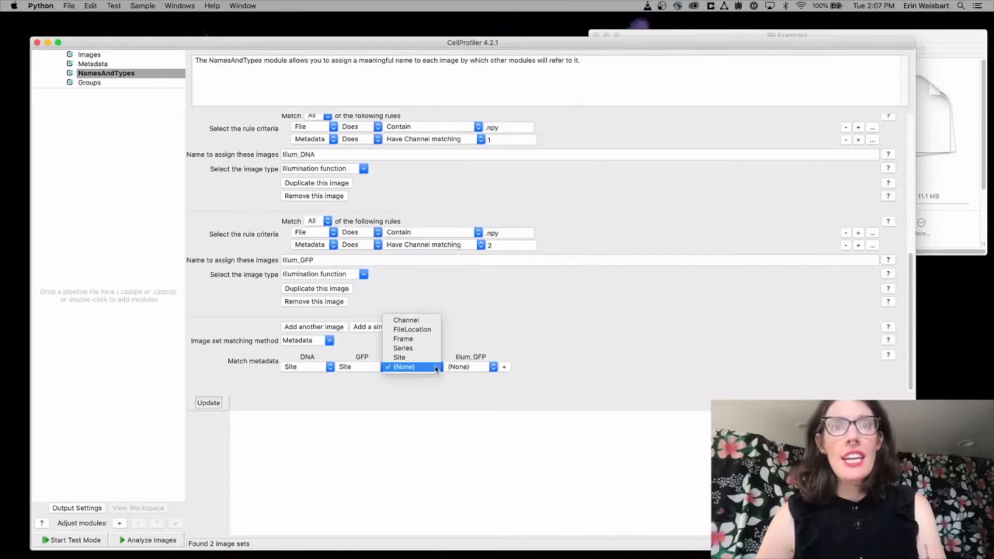
{"action": "left_click", "coordinate": [428, 368]}
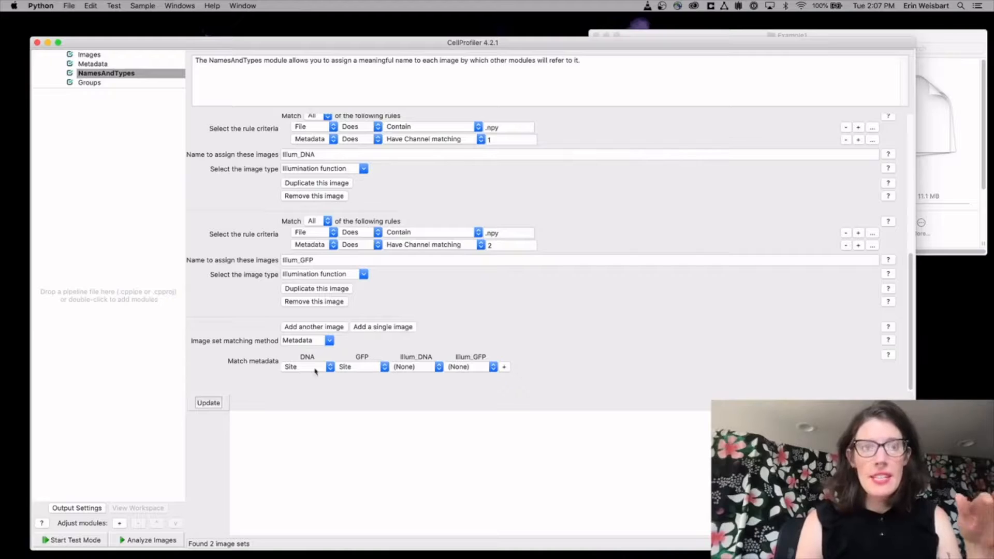
{"action": "left_click", "coordinate": [209, 403]}
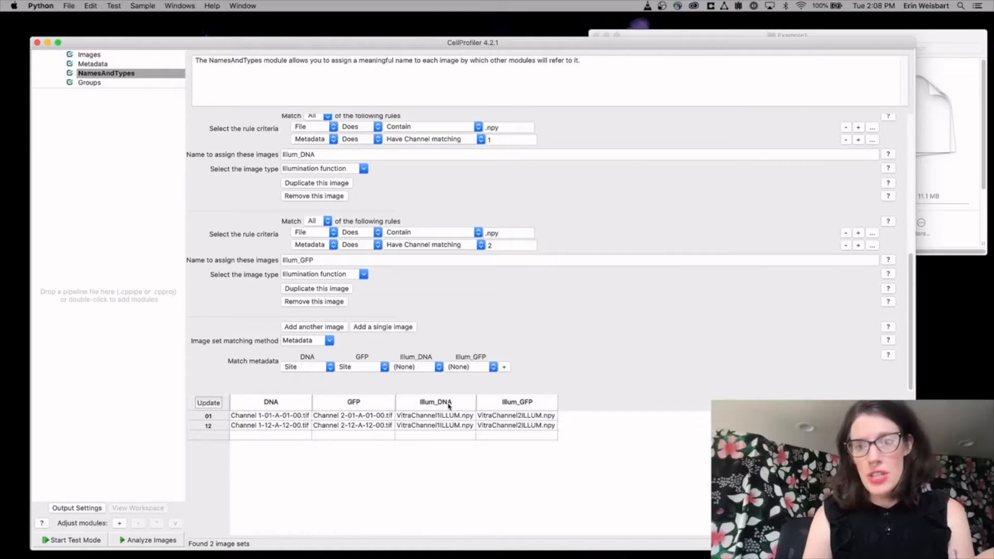
Find the CorrectIlluminationApply module by searching for "corr" and add it to the pipeline.
{"action": "left_click", "coordinate": [119, 523]}
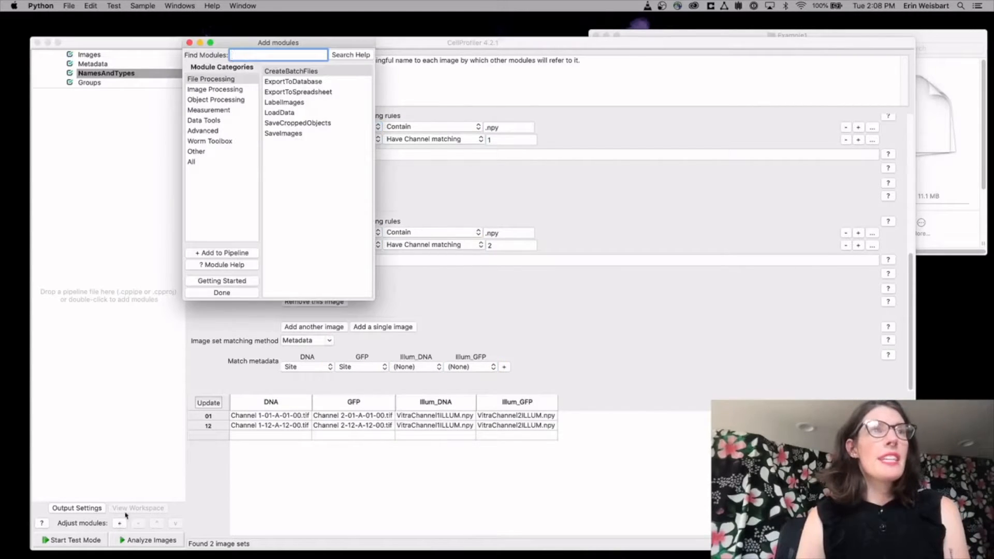
{"action": "left_click", "coordinate": [192, 162]}
{"action": "type", "text": "corr"}
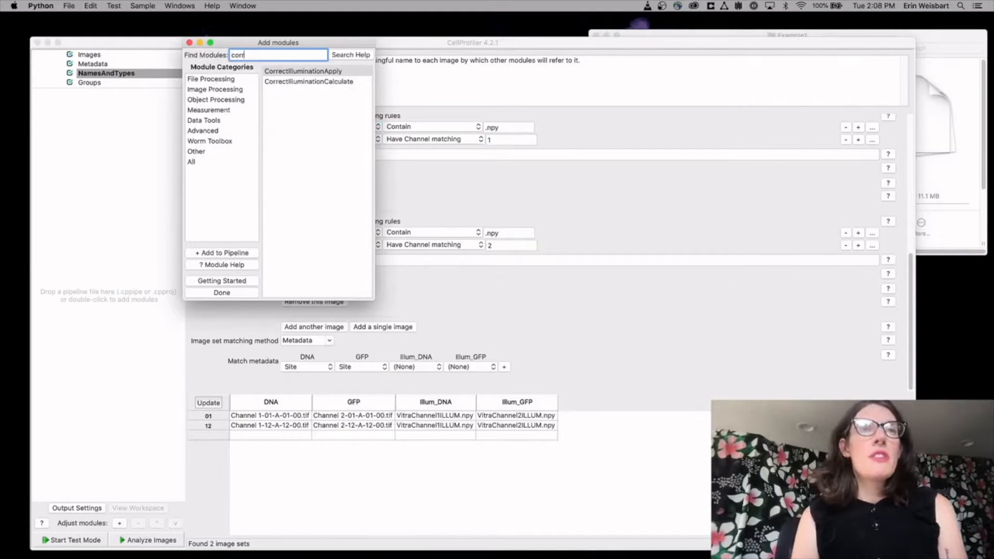
{"action": "key", "text": "Return"}
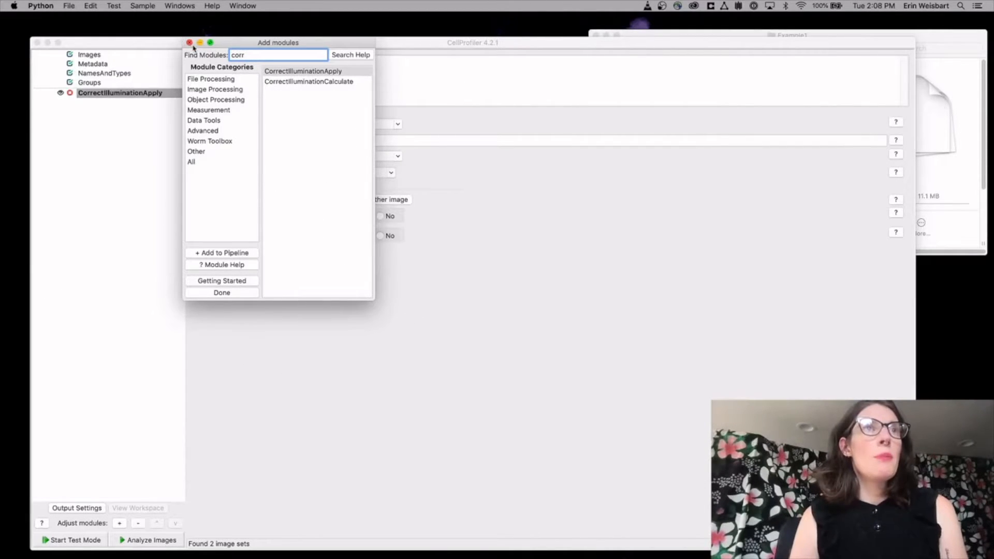
{"action": "left_click", "coordinate": [190, 42]}
Set DNA as the first input image and Illum_DNA as its illumination function.
{"action": "left_click", "coordinate": [396, 125]}
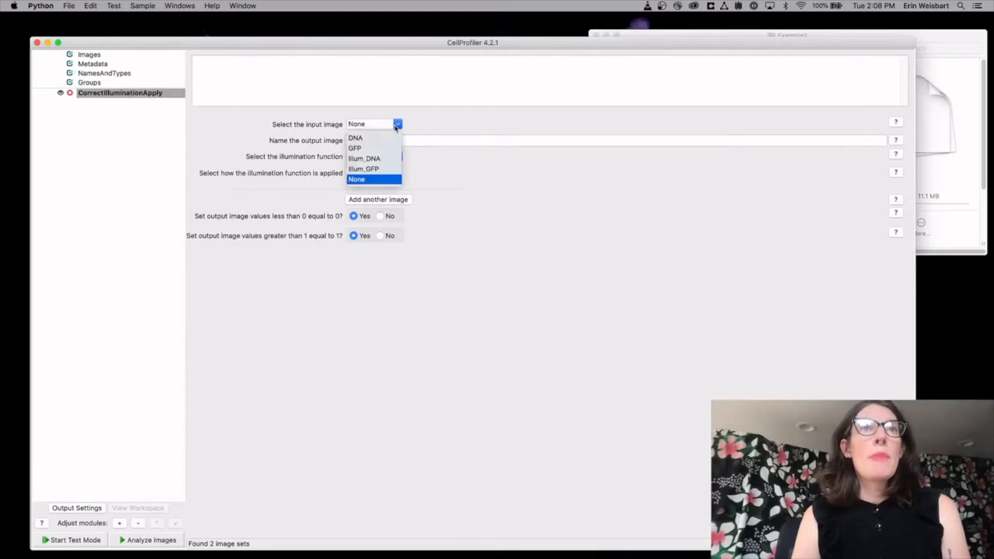
{"action": "left_click", "coordinate": [359, 138]}
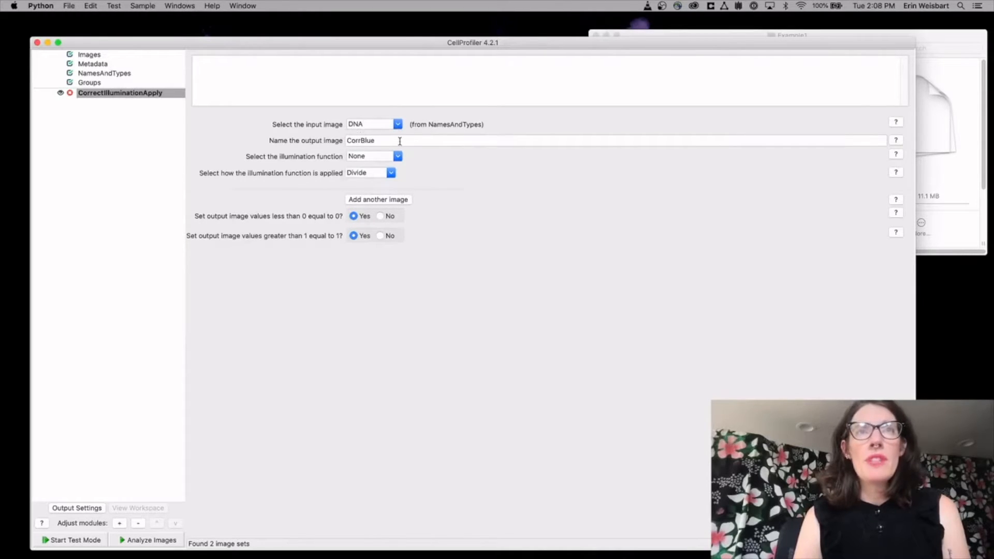
{"action": "left_click", "coordinate": [398, 156]}
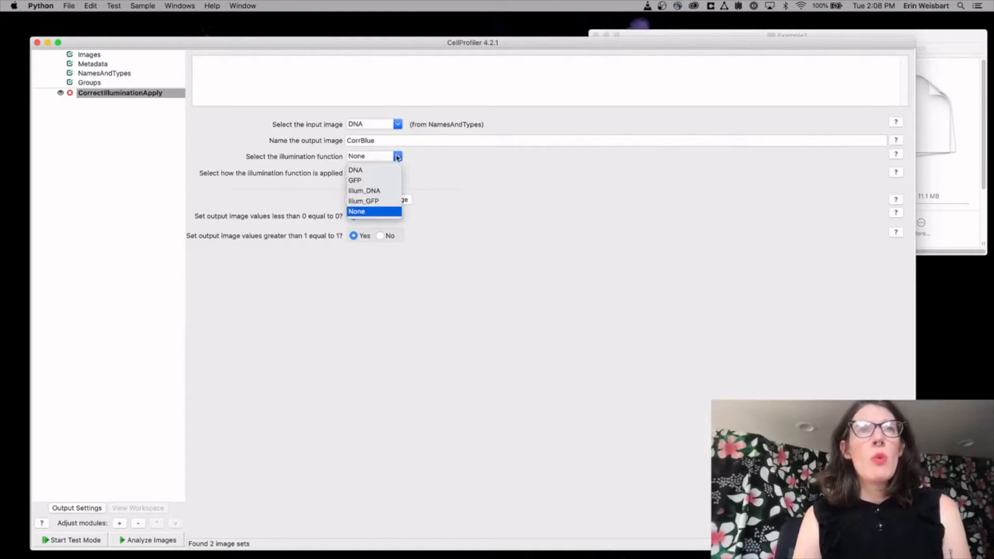
{"action": "left_click", "coordinate": [373, 191]}
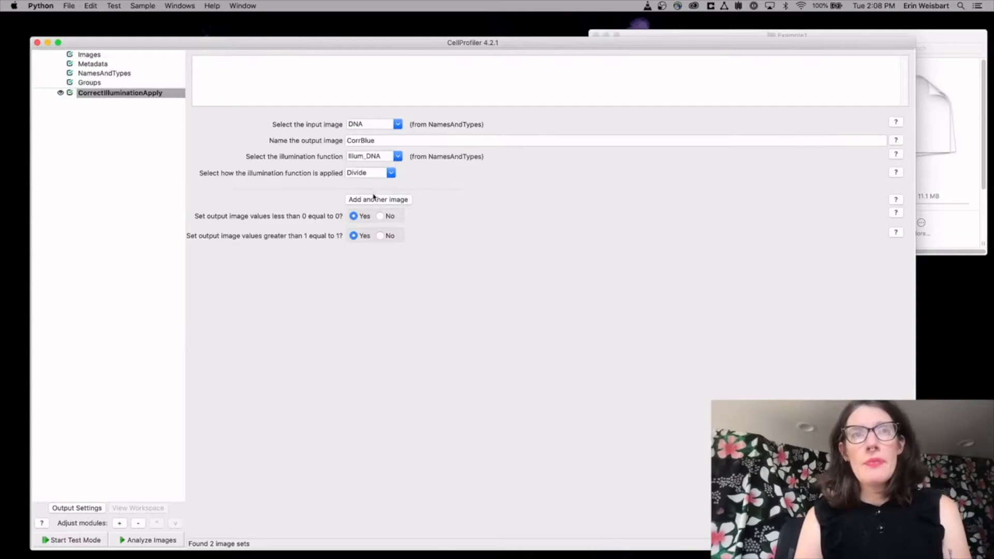
Add another image to the illumination correction with GFP as input and Illum_GFP as its illumination function.
{"action": "left_click", "coordinate": [374, 198]}
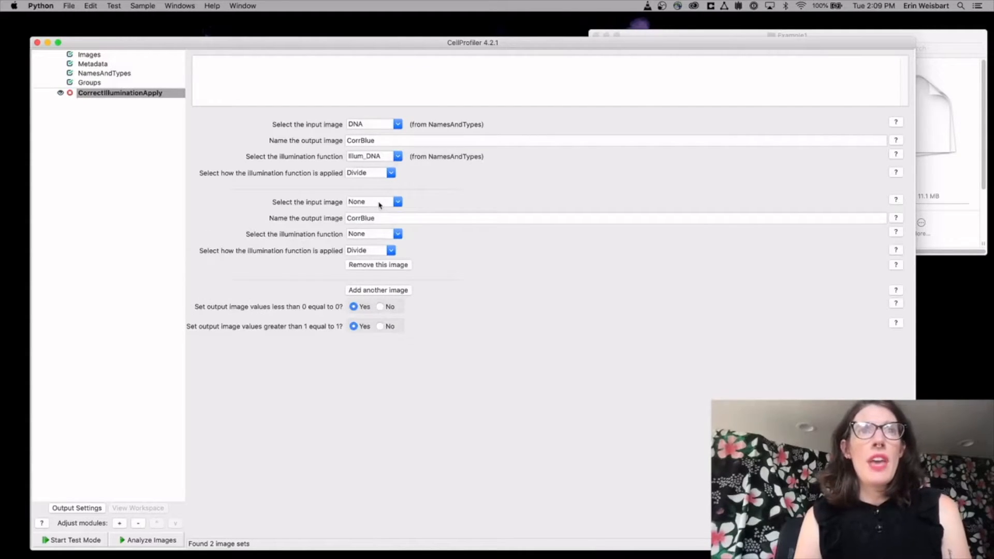
{"action": "left_click", "coordinate": [399, 202]}
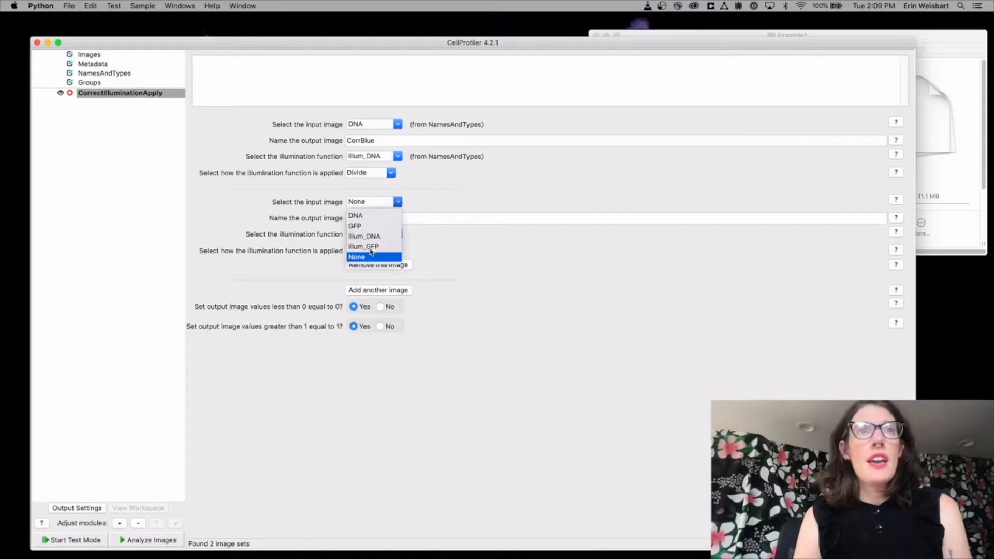
{"action": "left_click", "coordinate": [365, 226]}
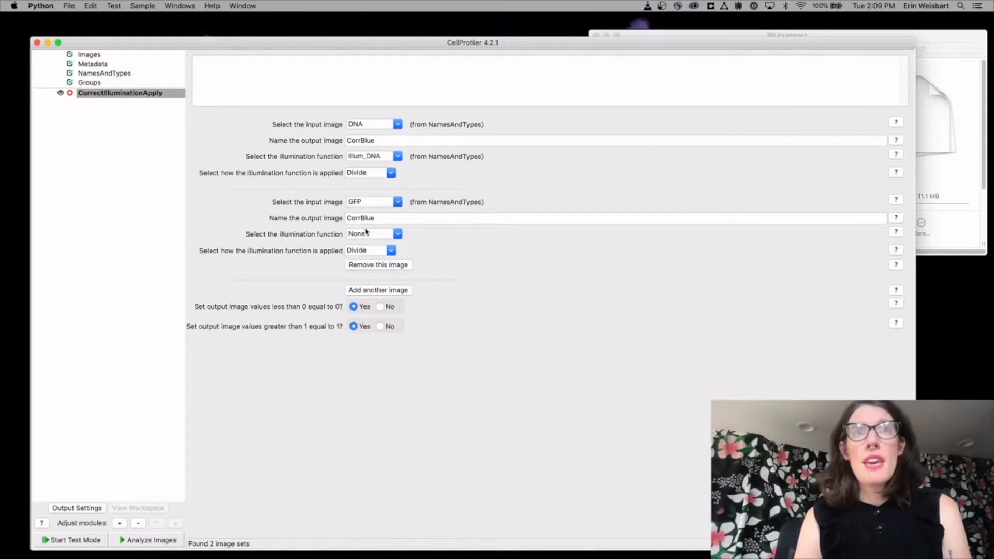
{"action": "left_click", "coordinate": [394, 236]}
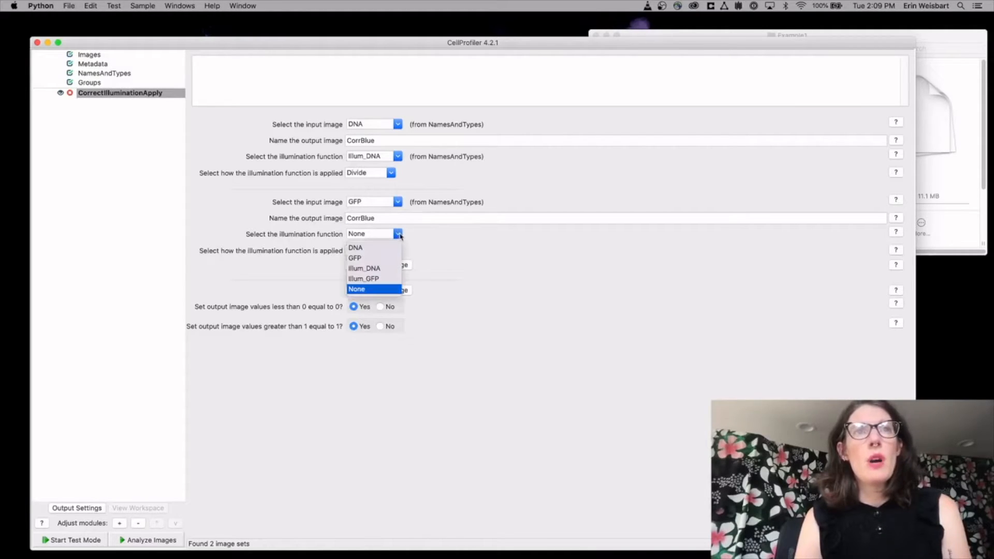
{"action": "left_click", "coordinate": [365, 277]}
Name the corrected output images CorrDNA for the DNA input and CorrGFP for the GFP input.
{"action": "left_click_drag", "start_coordinate": [361, 141], "coordinate": [374, 141]}
{"action": "type", "text": "DNA"}
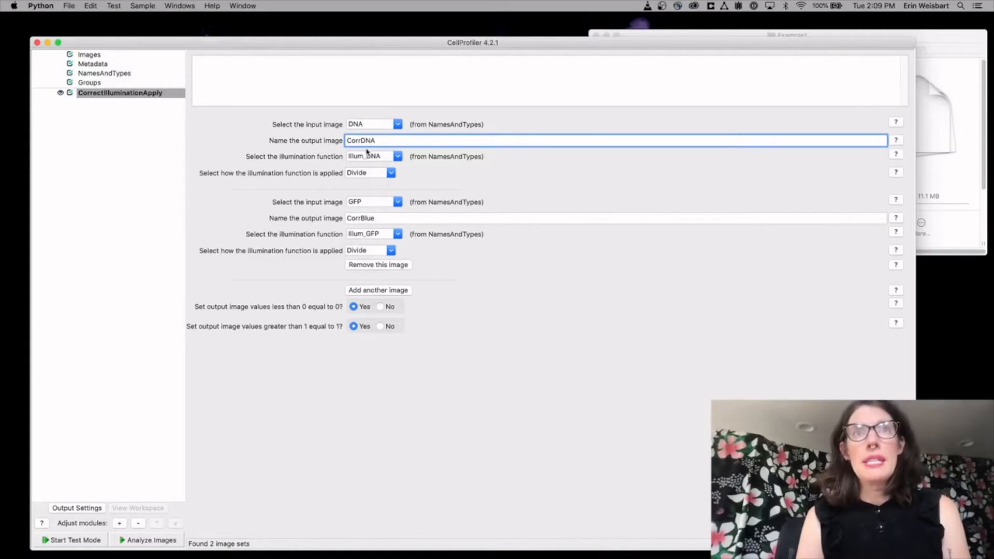
{"action": "left_click_drag", "start_coordinate": [361, 218], "coordinate": [379, 219]}
{"action": "type", "text": "GFP"}
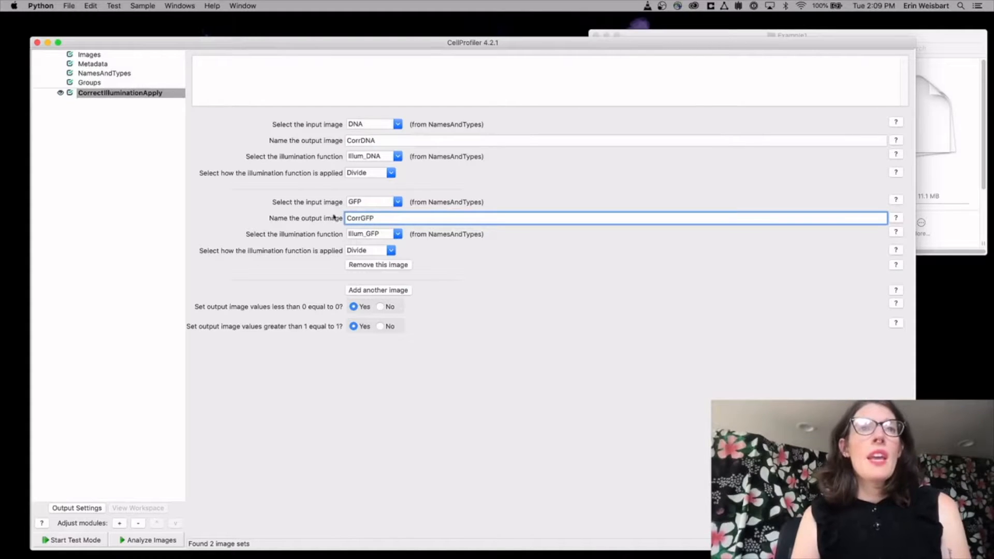
Start test mode, step through CorrectIlluminationApply, and enlarge its result window to compare original and corrected images before closing it.
{"action": "left_click", "coordinate": [77, 539]}
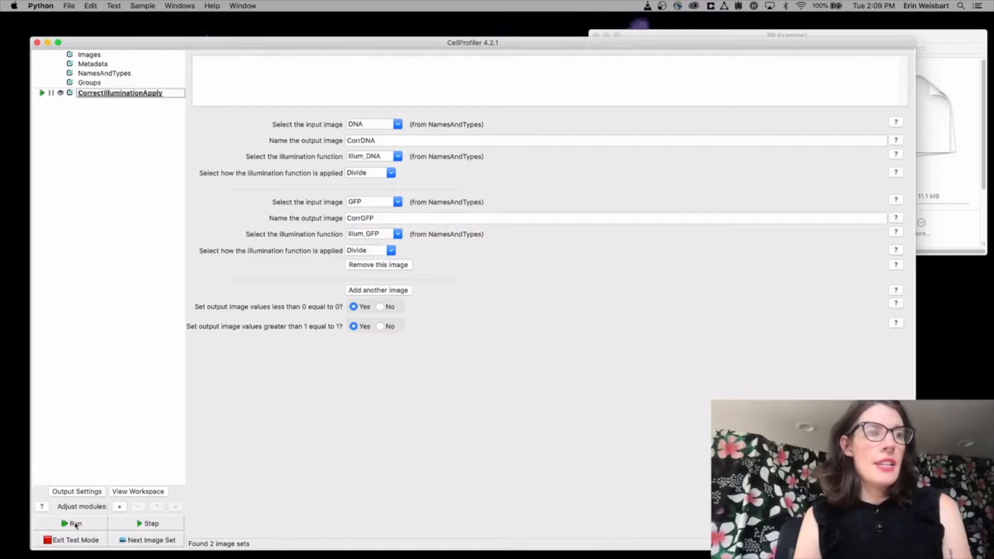
{"action": "left_click", "coordinate": [147, 524]}
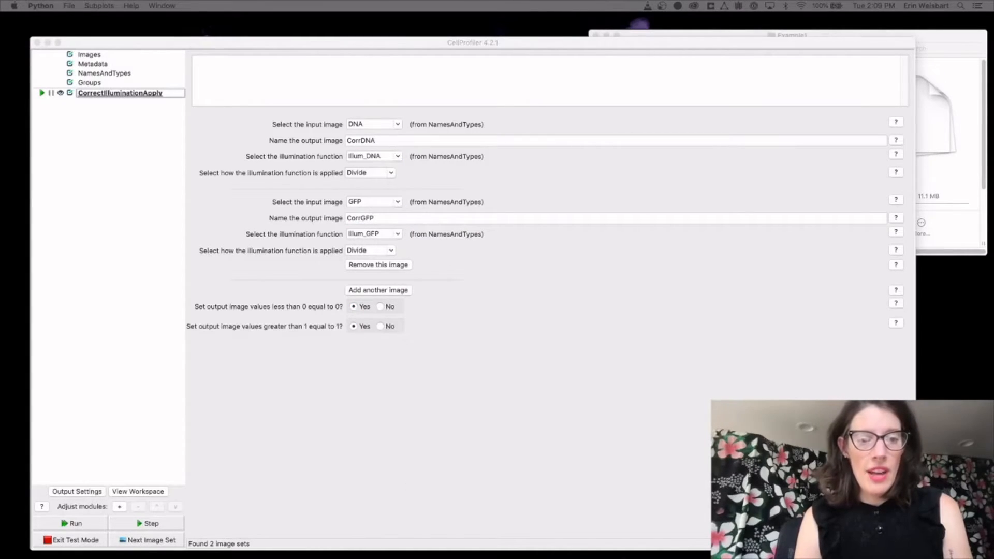
{"action": "left_click_drag", "start_coordinate": [441, 401], "coordinate": [442, 29]}
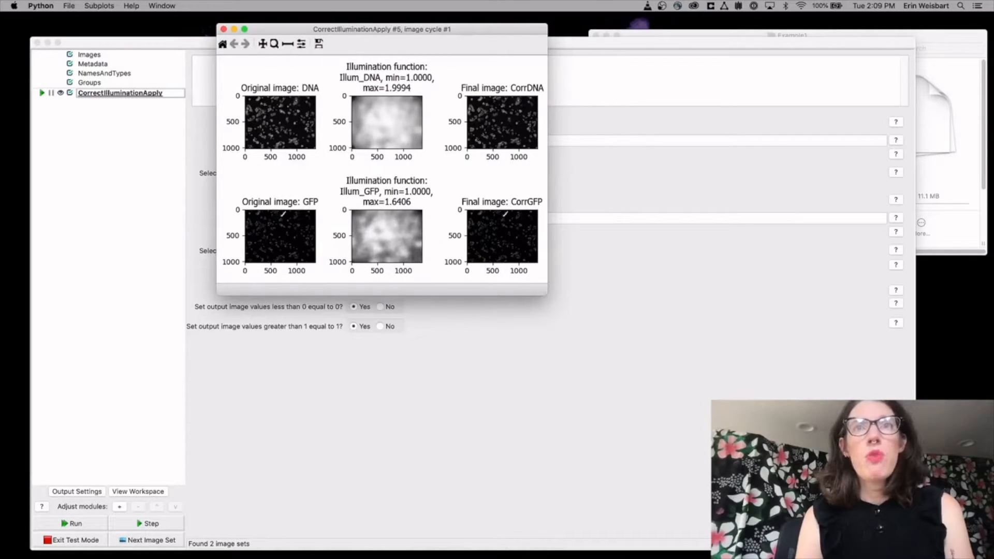
{"action": "left_click_drag", "start_coordinate": [546, 295], "coordinate": [839, 523]}
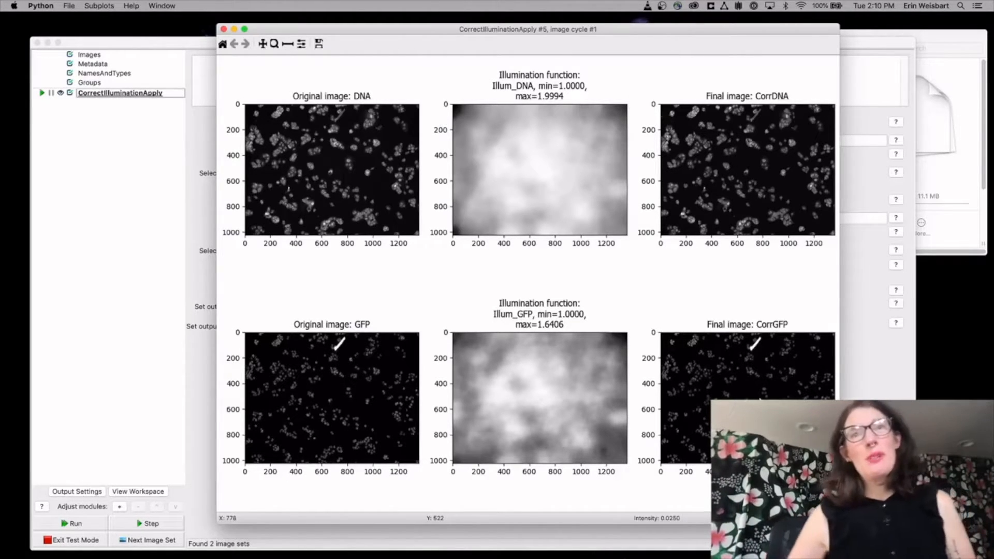
{"action": "left_click", "coordinate": [224, 29]}
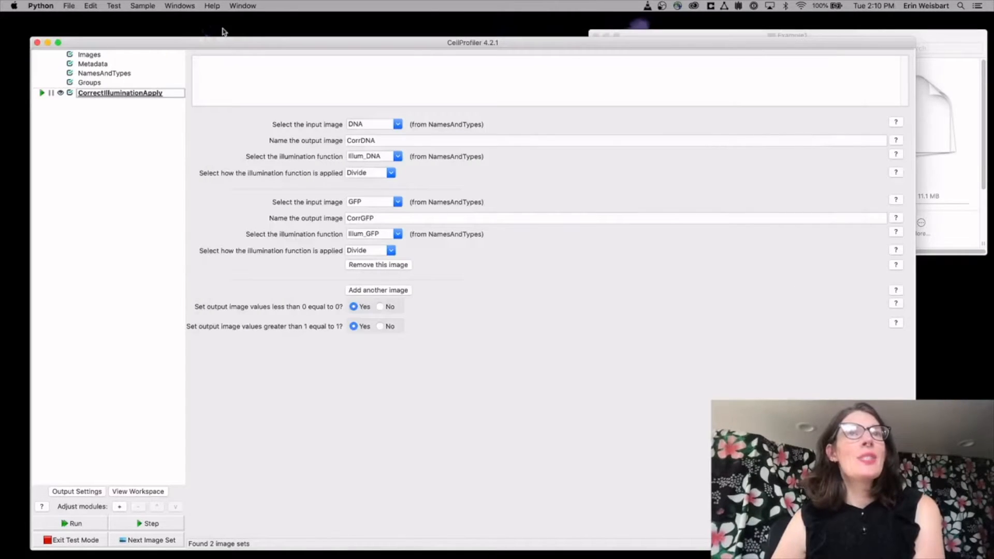
Close the illumination correction project and discard it without saving.
{"action": "left_click", "coordinate": [37, 43]}
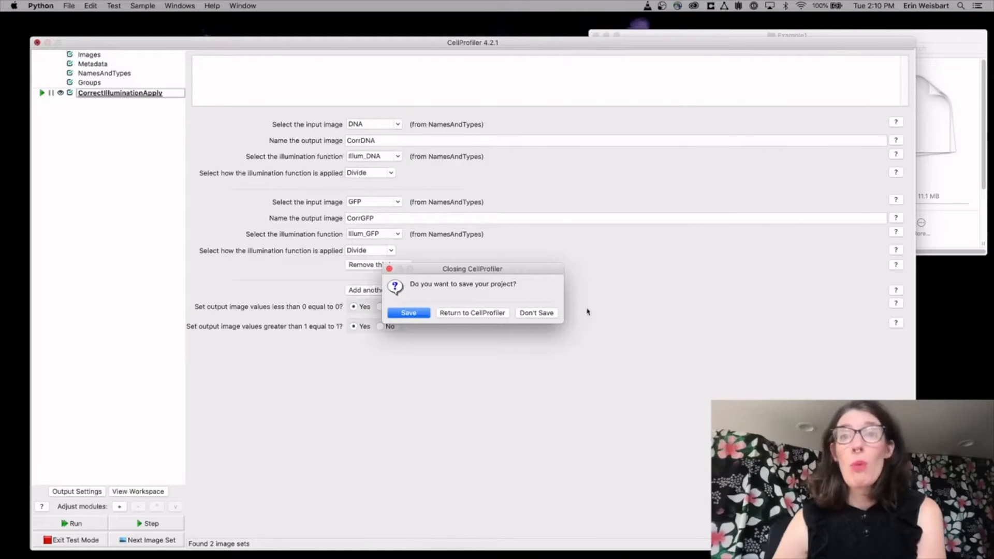
{"action": "left_click", "coordinate": [530, 313]}
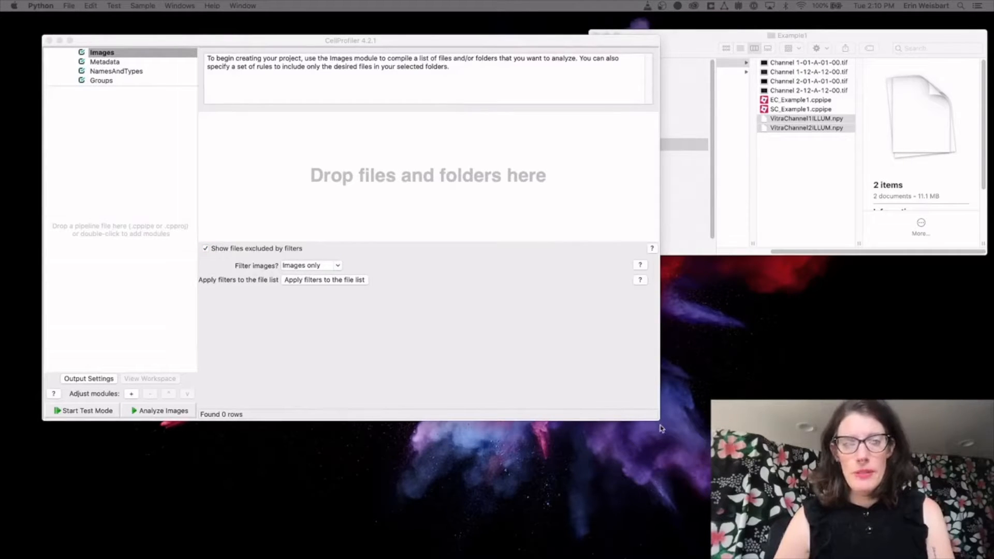
Add the images 6-1.jpg, 6-2.jpg and 6-3.jpg from the Example2 folder to the new project's Images file list.
{"action": "left_click", "coordinate": [708, 48]}
{"action": "left_click", "coordinate": [734, 71]}
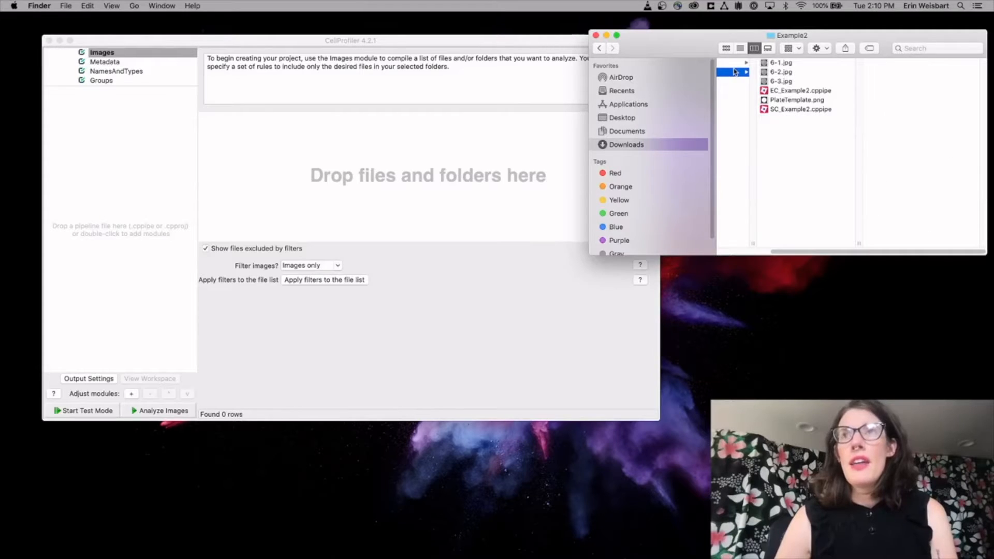
{"action": "left_click", "coordinate": [781, 83]}
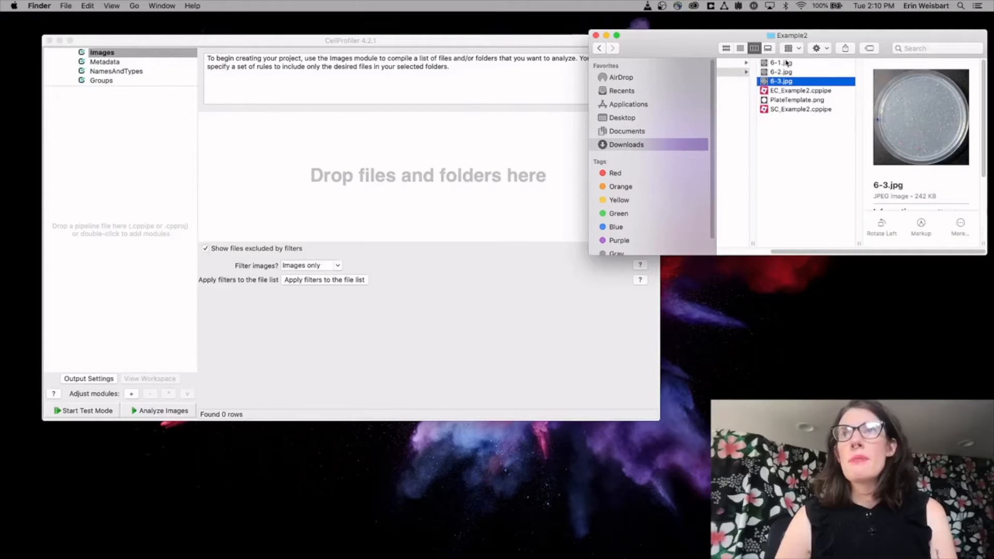
{"action": "left_click", "coordinate": [786, 62], "text": "shift"}
{"action": "left_click_drag", "start_coordinate": [786, 63], "coordinate": [434, 150]}
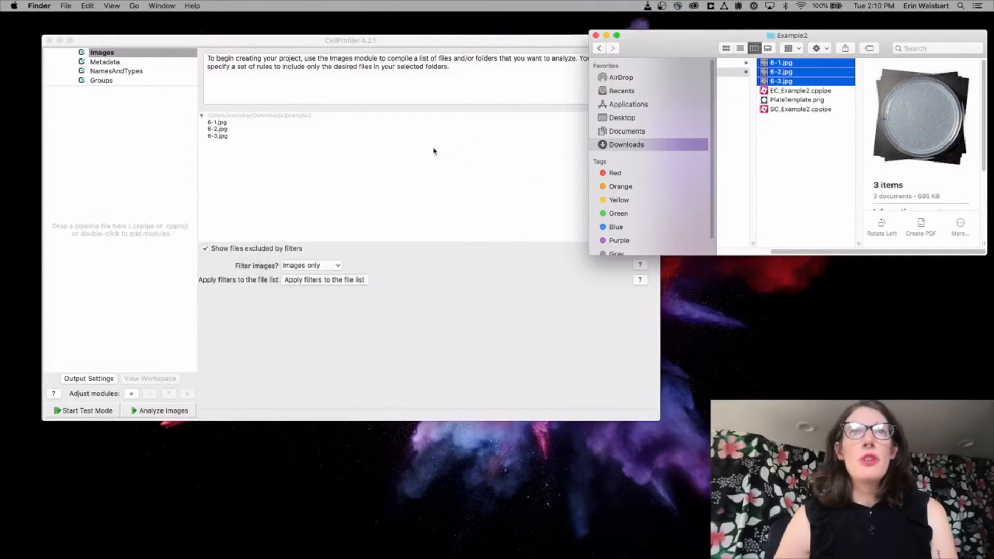
Open 6-1.jpg from the project's file list to view the plate image.
{"action": "left_click", "coordinate": [228, 129]}
{"action": "left_click", "coordinate": [223, 124]}
{"action": "double_click", "coordinate": [223, 127]}
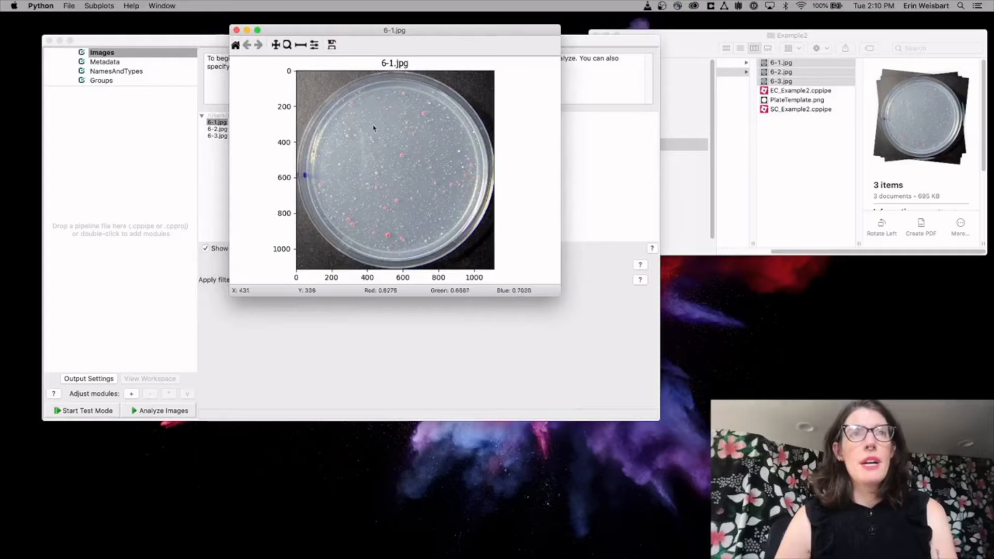
Select PlateTemplate.png in the Example2 folder.
{"action": "left_click", "coordinate": [791, 99]}
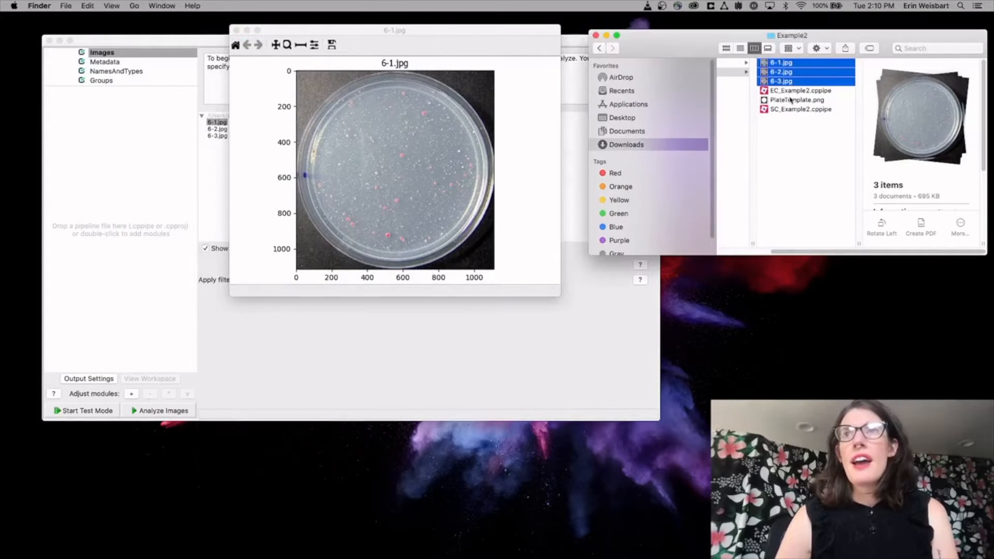
Add PlateTemplate.png from the Example2 folder to the Images module's file list.
{"action": "left_click", "coordinate": [795, 100]}
{"action": "left_click_drag", "start_coordinate": [795, 101], "coordinate": [571, 179]}
{"action": "left_click", "coordinate": [244, 144]}
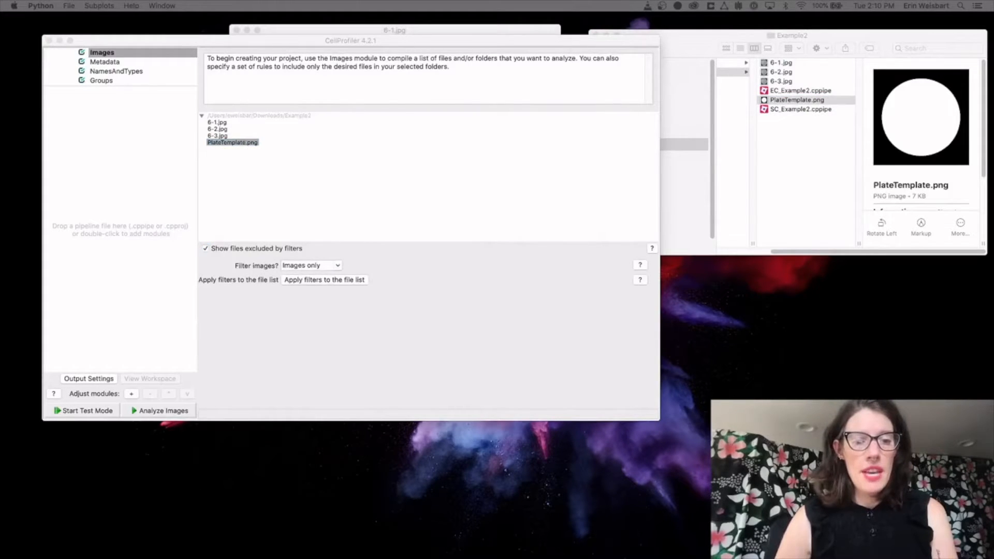
Preview PlateTemplate.png beside the 6-1.jpg plate image to compare them, and close both previews.
{"action": "double_click", "coordinate": [233, 142]}
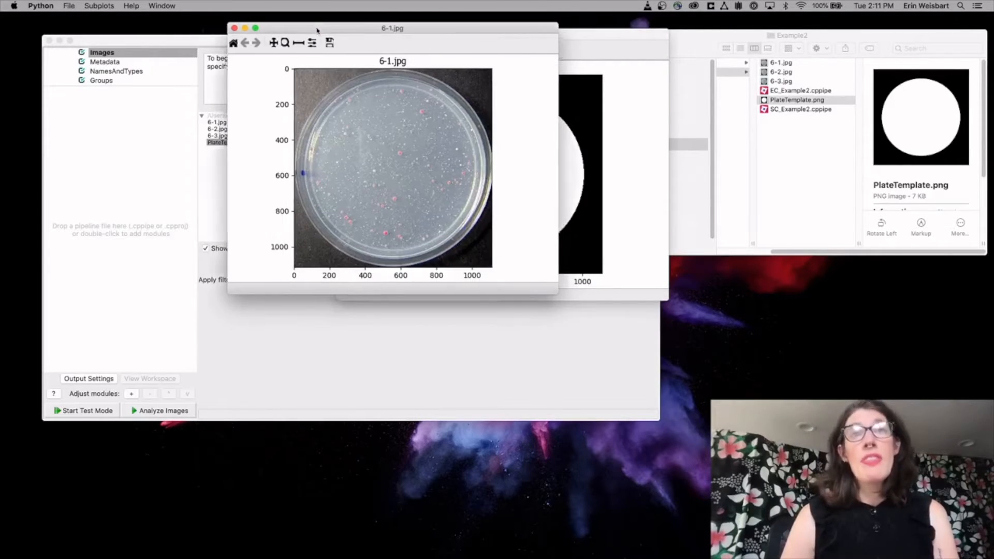
{"action": "left_click_drag", "start_coordinate": [320, 32], "coordinate": [221, 37]}
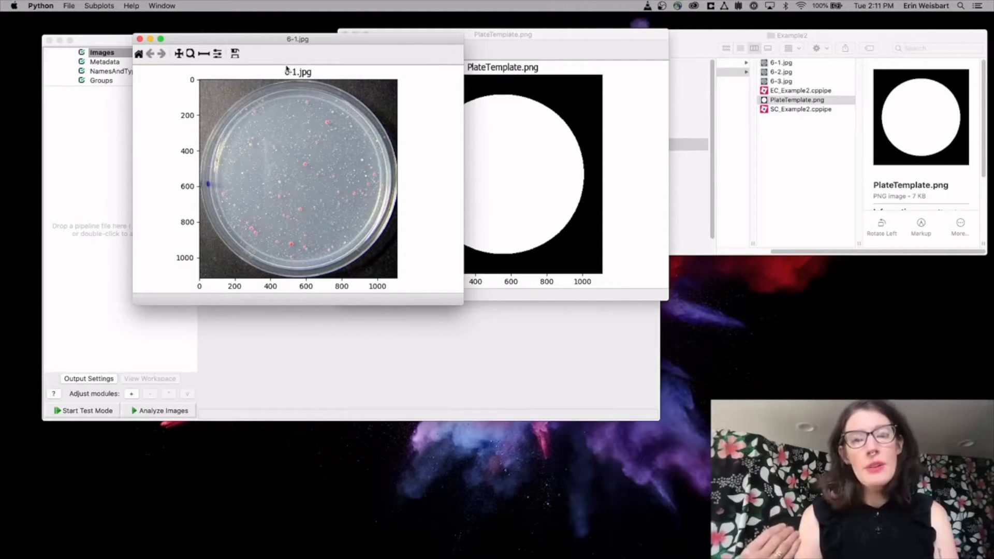
{"action": "left_click", "coordinate": [139, 39]}
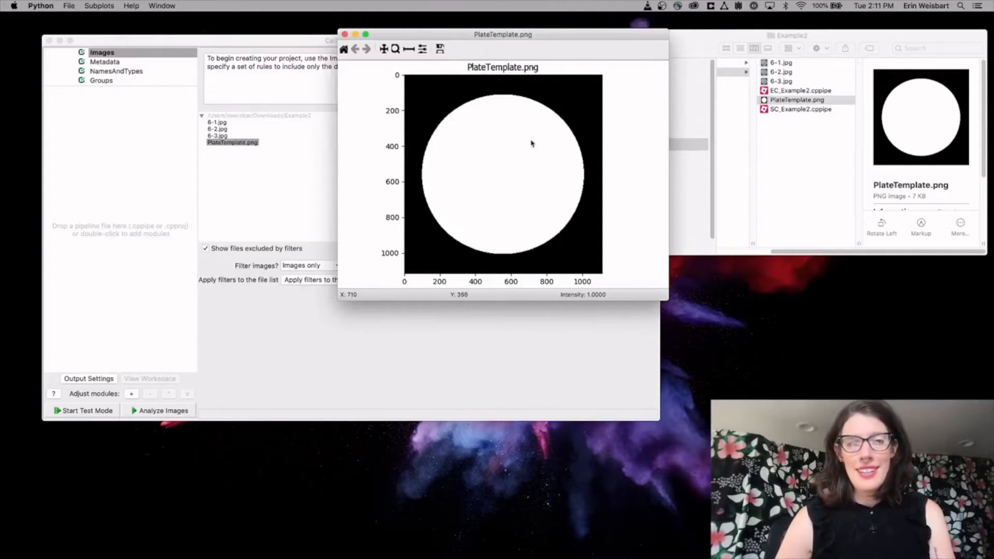
{"action": "left_click", "coordinate": [345, 35]}
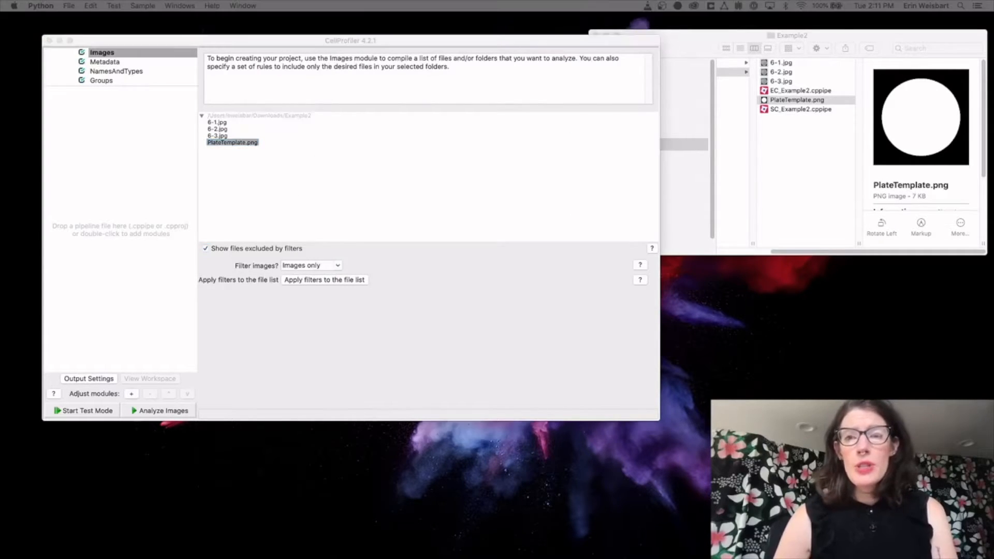
Enable metadata extraction from file names with the regular expression 6-(?P<Plate>[0-9]) and update the metadata table.
{"action": "left_click", "coordinate": [119, 62]}
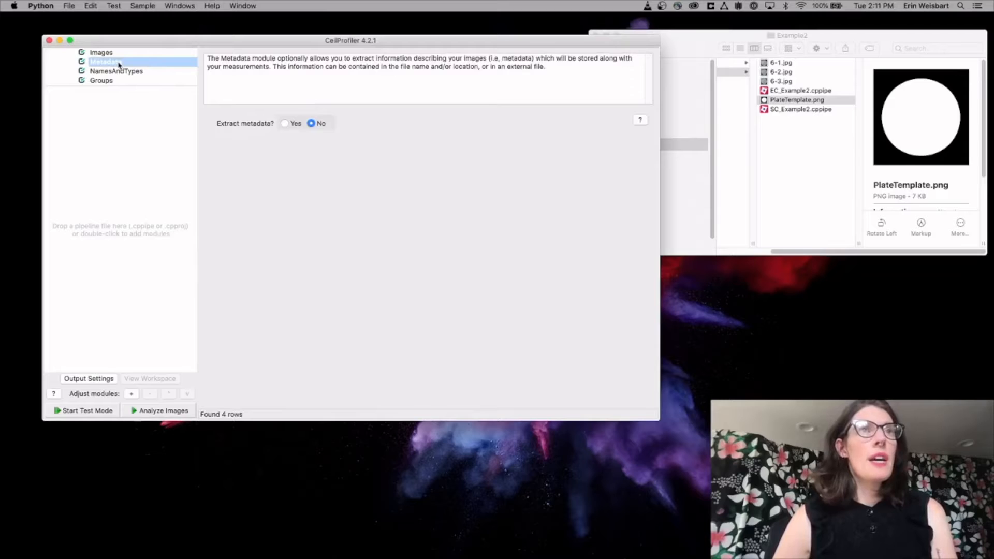
{"action": "left_click", "coordinate": [289, 123]}
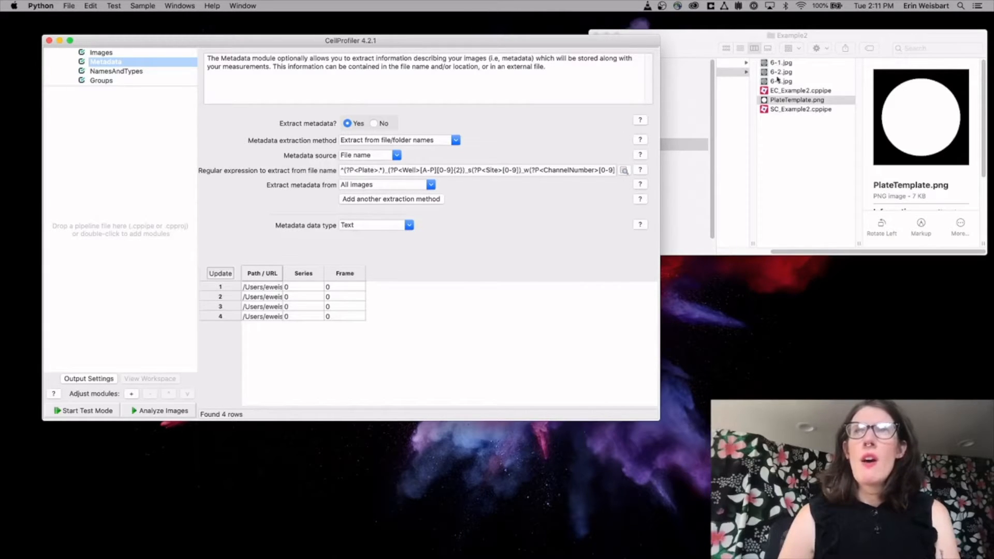
{"action": "left_click", "coordinate": [343, 171]}
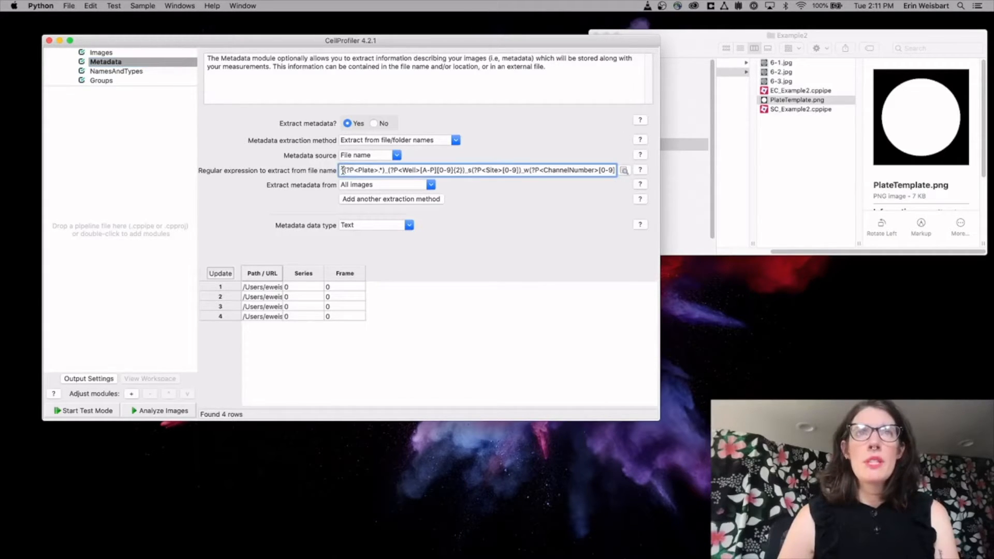
{"action": "key", "text": "Delete"}
{"action": "type", "text": "6-"}
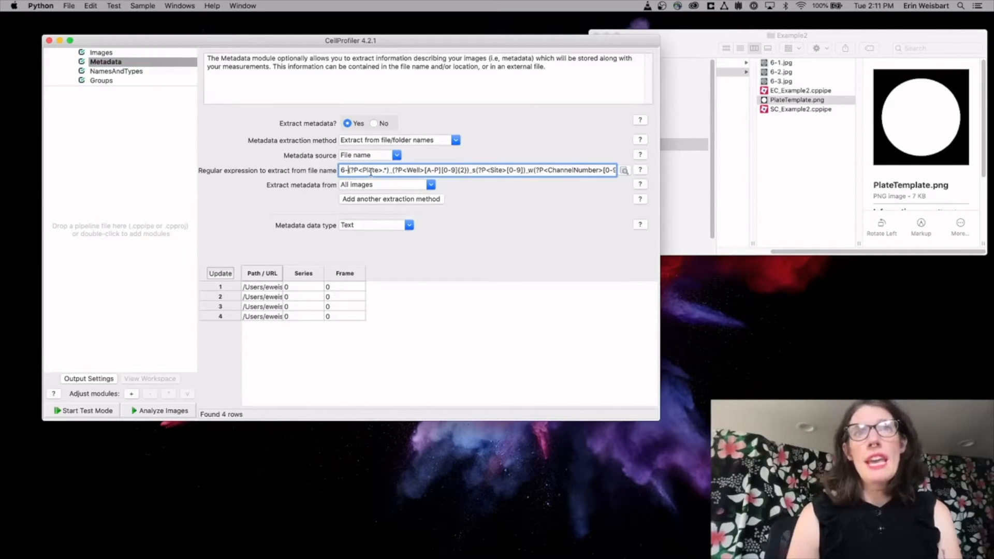
{"action": "left_click_drag", "start_coordinate": [389, 171], "coordinate": [654, 199]}
{"action": "key", "text": "BackSpace"}
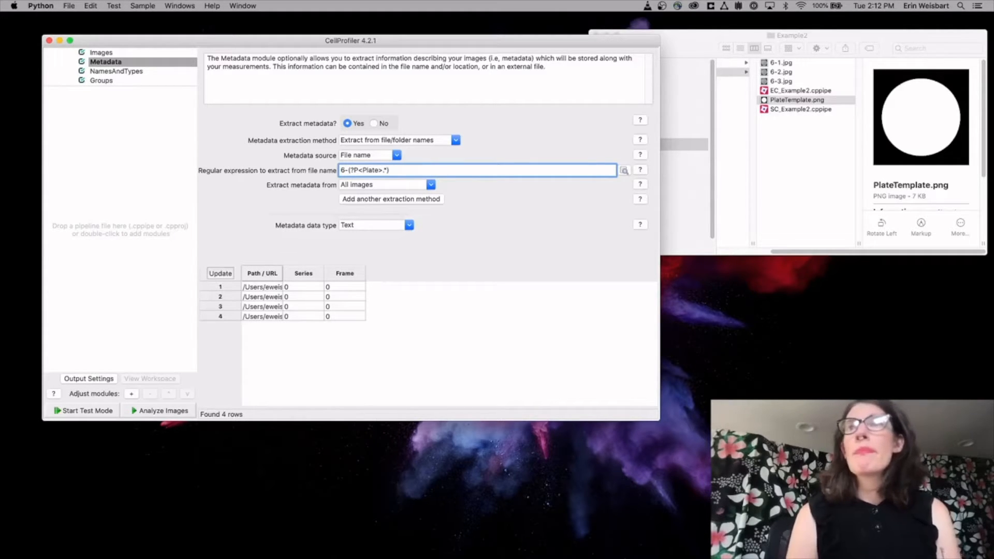
{"action": "type", "text": "[0-9]"}
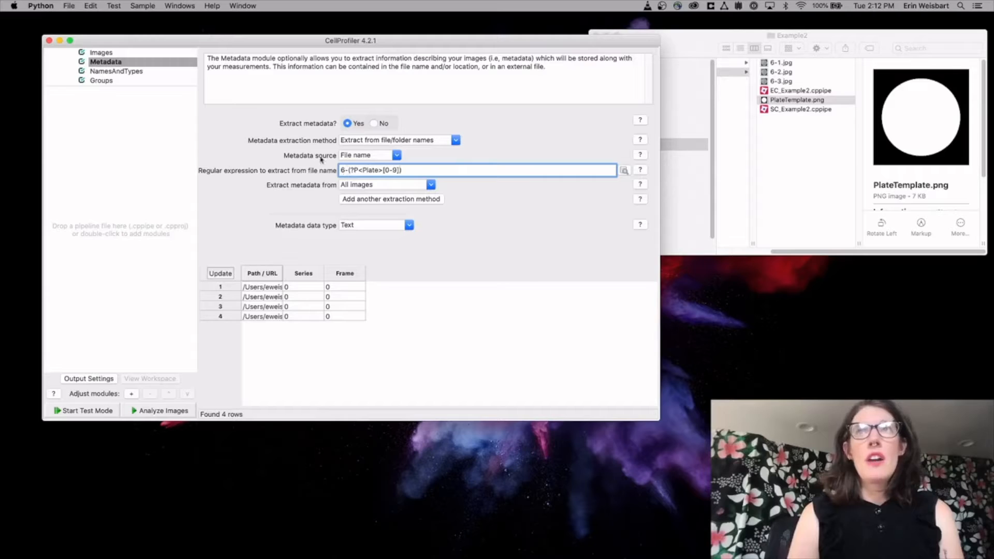
{"action": "left_click", "coordinate": [228, 274]}
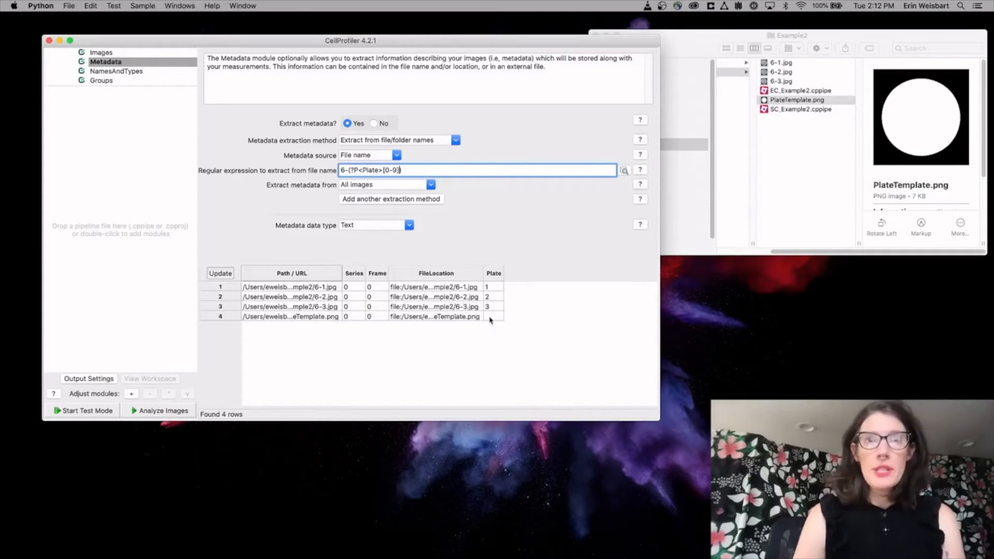
Set the NamesAndTypes module to assign names to images matching rules.
{"action": "left_click", "coordinate": [141, 74]}
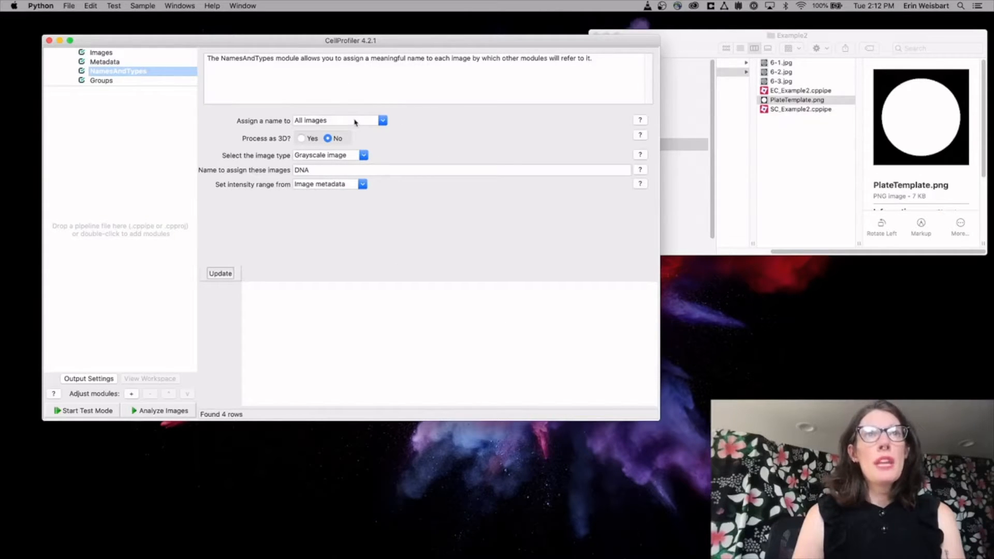
{"action": "left_click", "coordinate": [383, 121]}
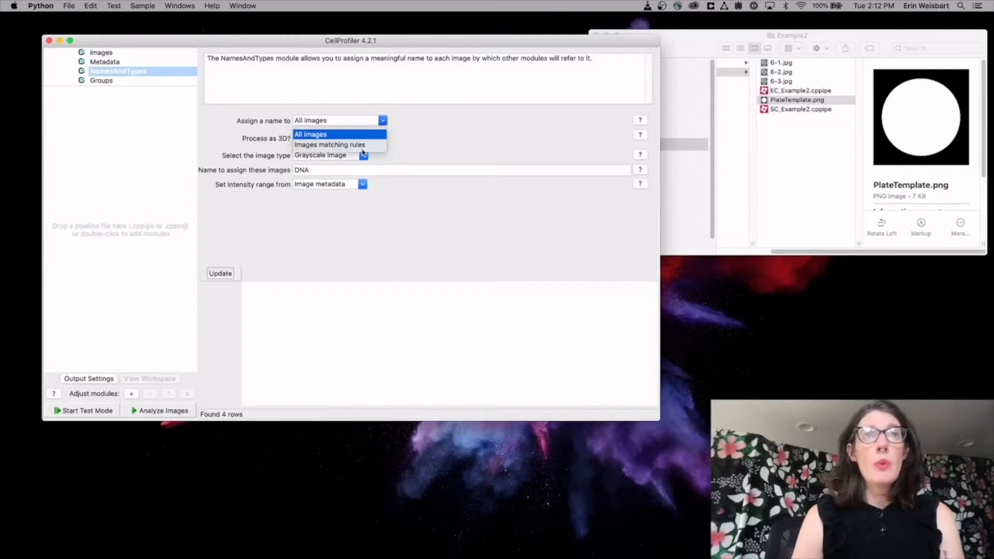
{"action": "left_click", "coordinate": [360, 145]}
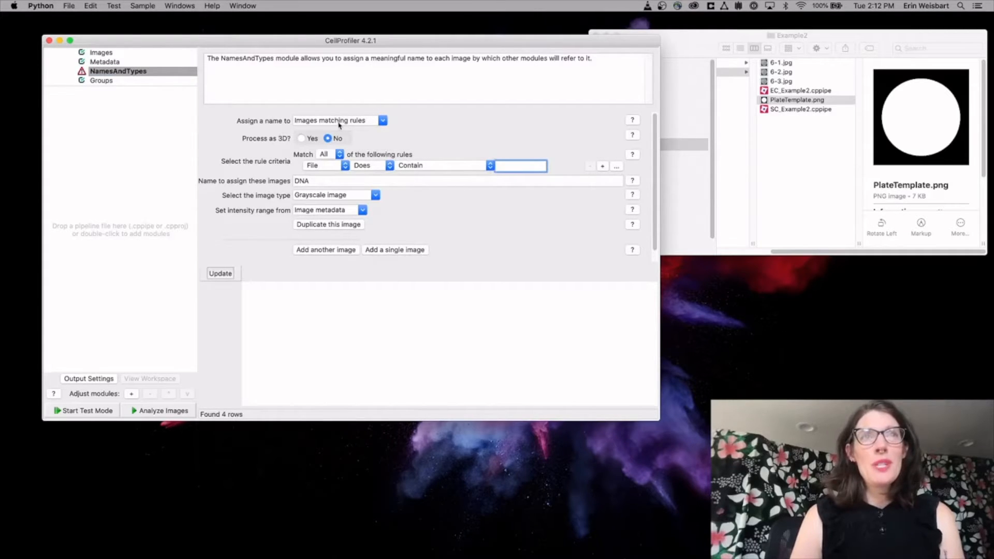
{"action": "left_click", "coordinate": [345, 165]}
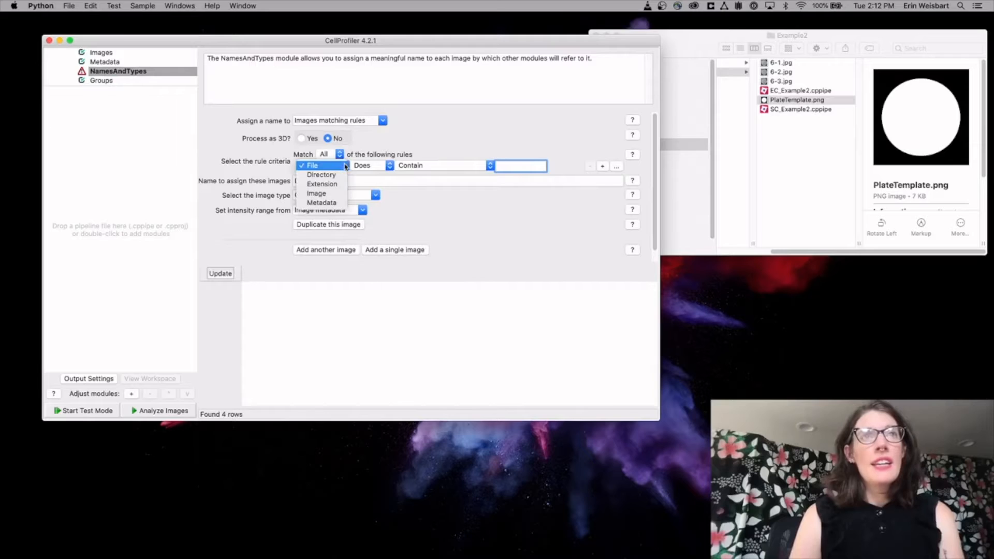
{"action": "left_click", "coordinate": [328, 203]}
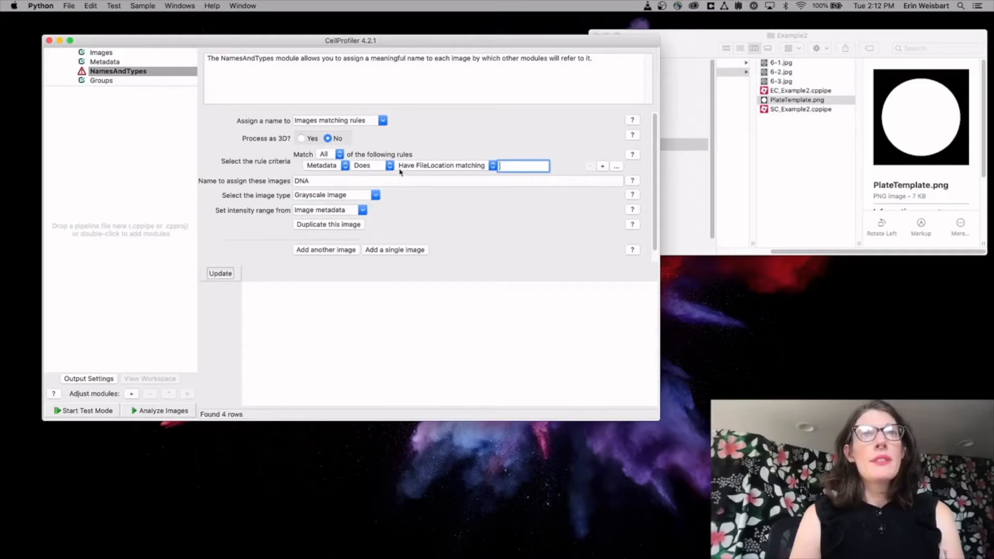
{"action": "left_click", "coordinate": [439, 167]}
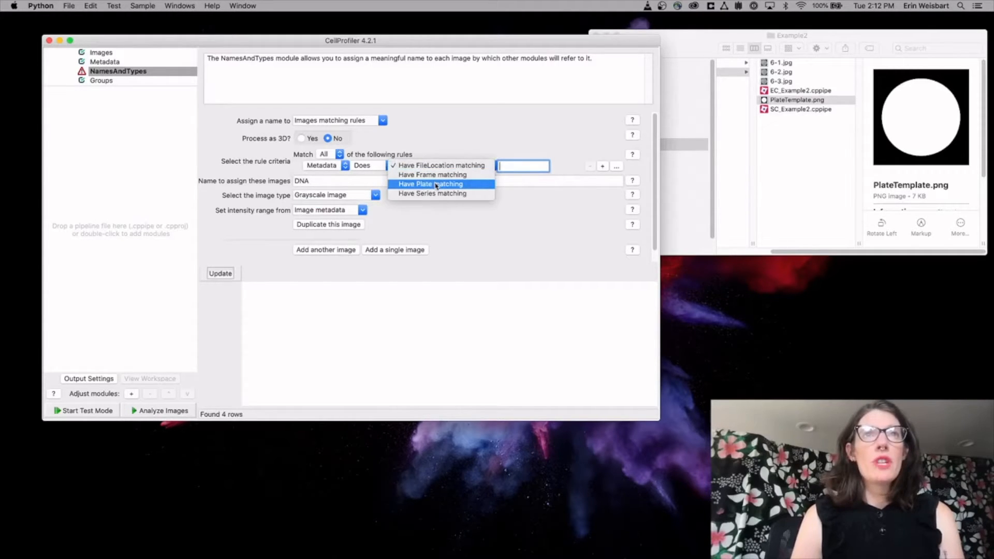
{"action": "left_click", "coordinate": [418, 149]}
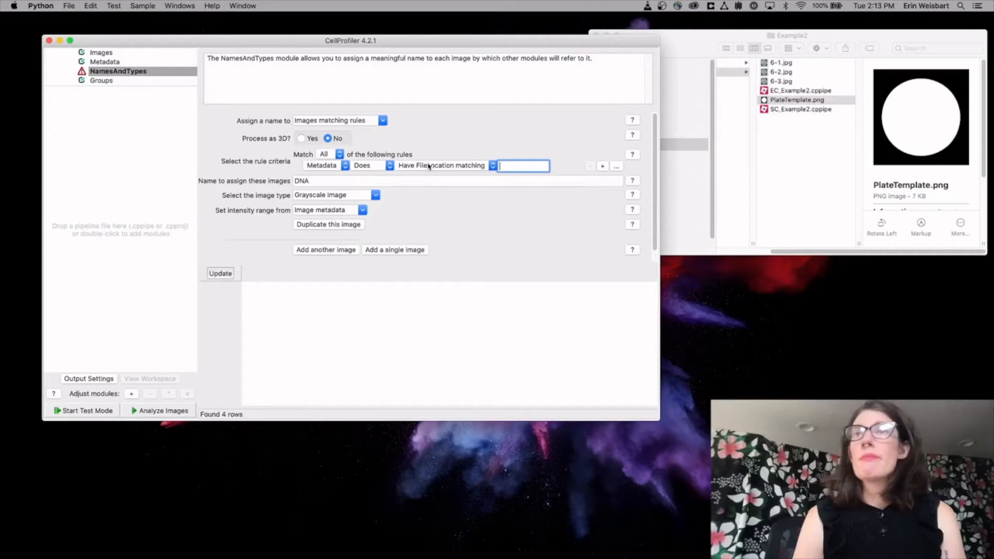
{"action": "left_click", "coordinate": [340, 167]}
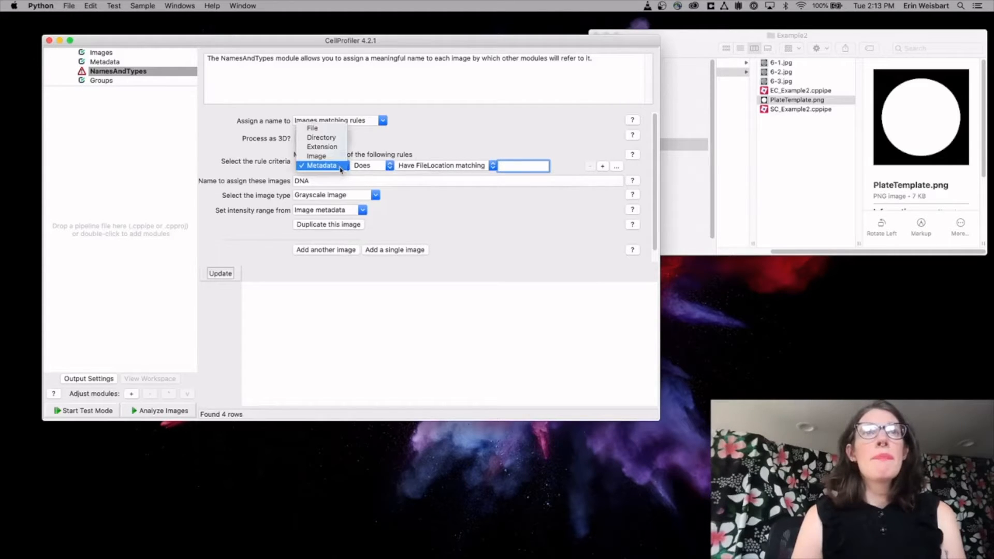
{"action": "left_click", "coordinate": [315, 129]}
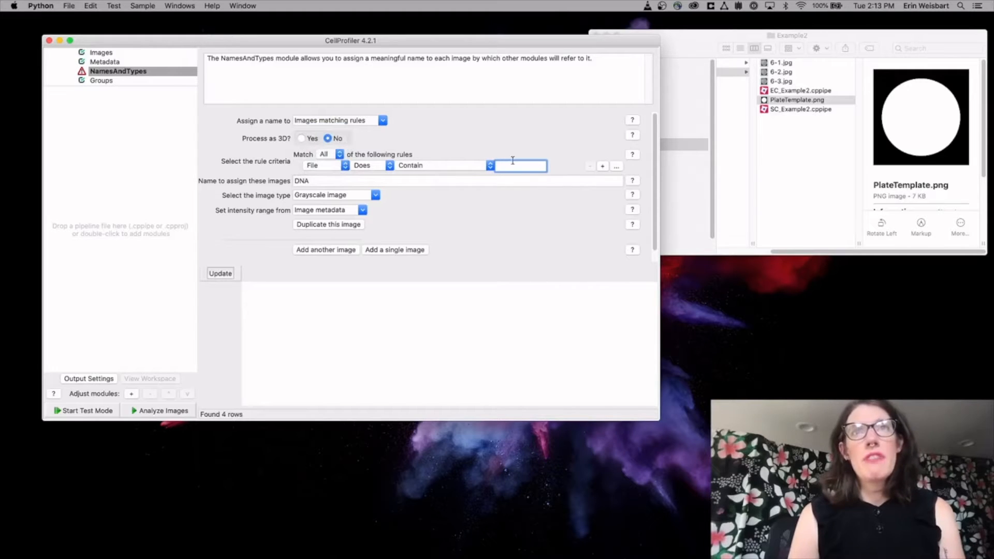
Match files containing "6-", name these images SamplePlates, and update the image set table.
{"action": "type", "text": "-"}
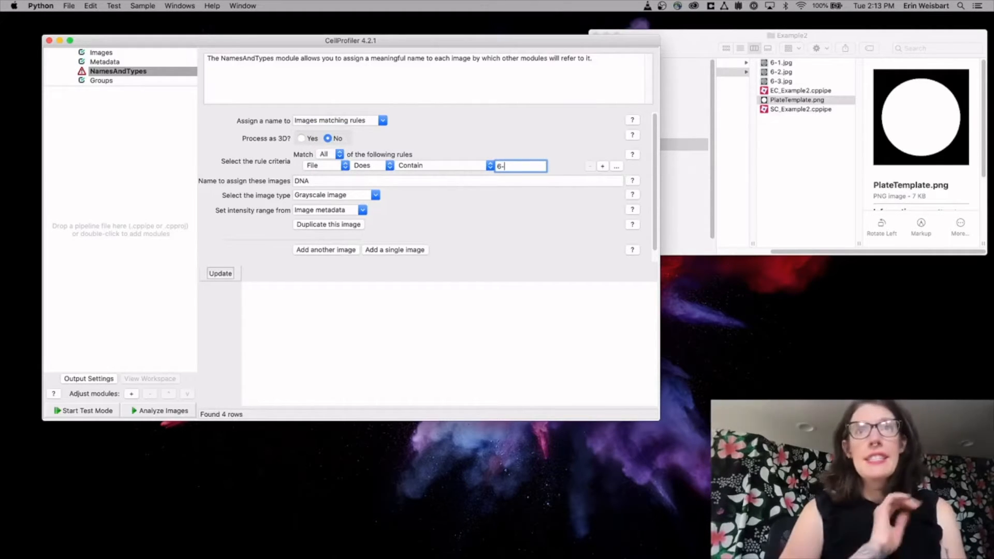
{"action": "key", "text": "Tab"}
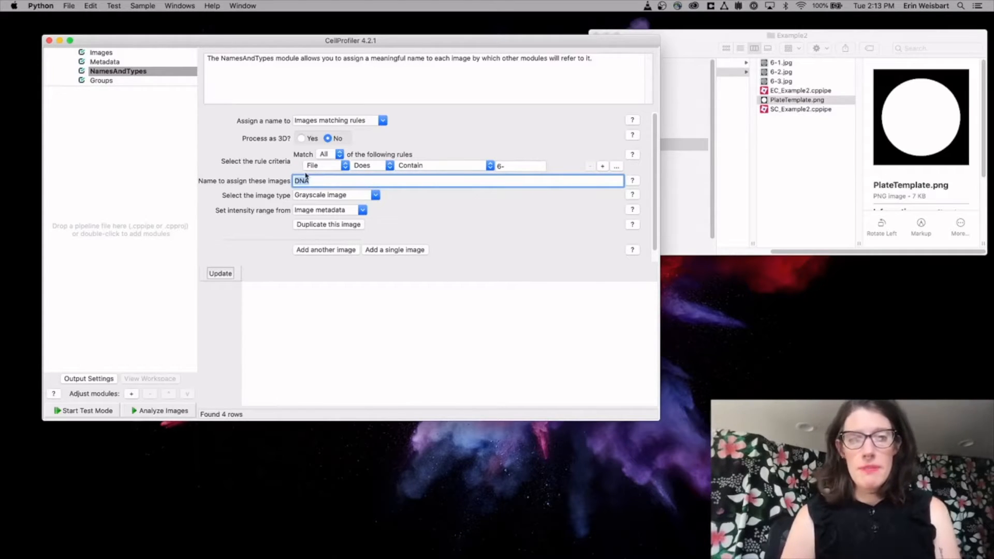
{"action": "type", "text": "SamplePlates"}
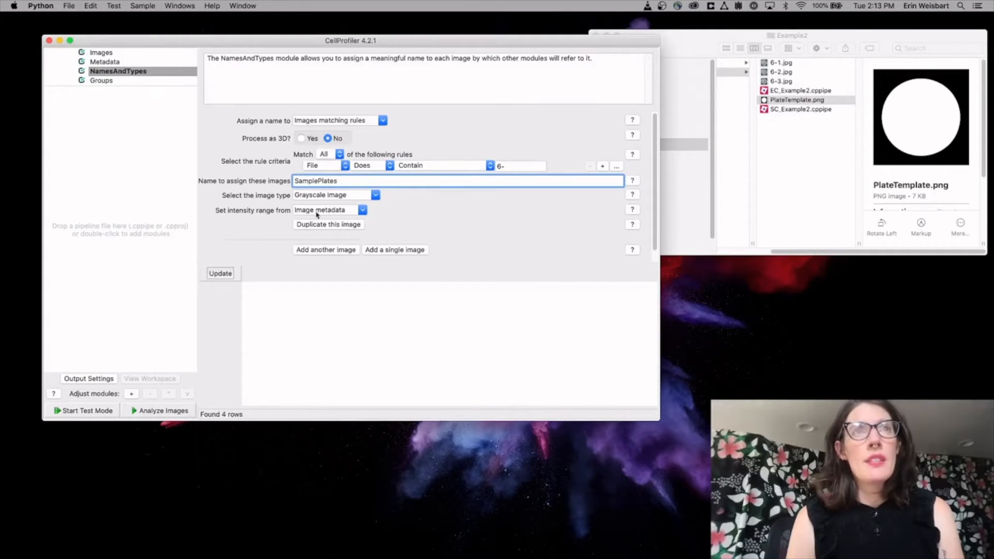
{"action": "left_click", "coordinate": [220, 274]}
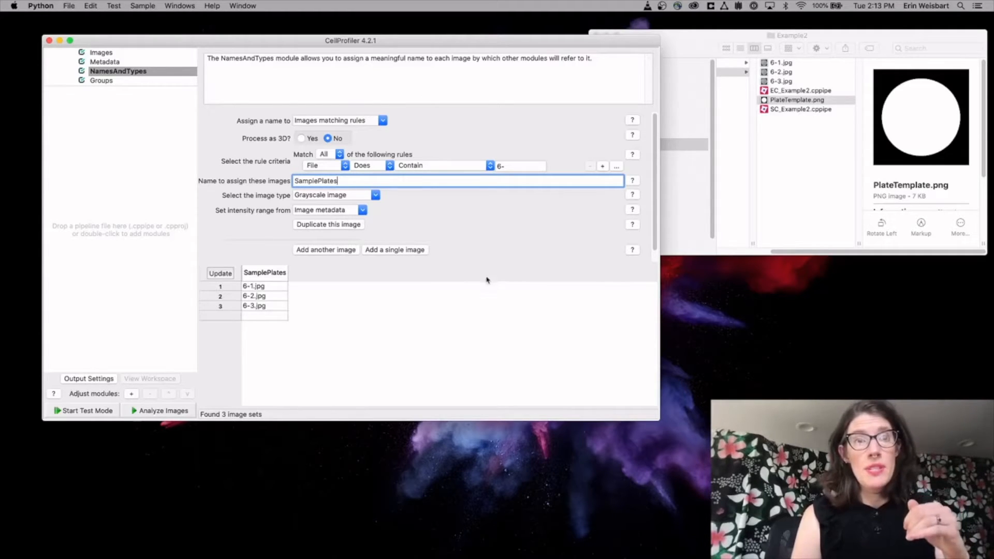
Add a single image to NamesAndTypes using PlateTemplate.png as its location, and close the stray image preview.
{"action": "left_click", "coordinate": [414, 251]}
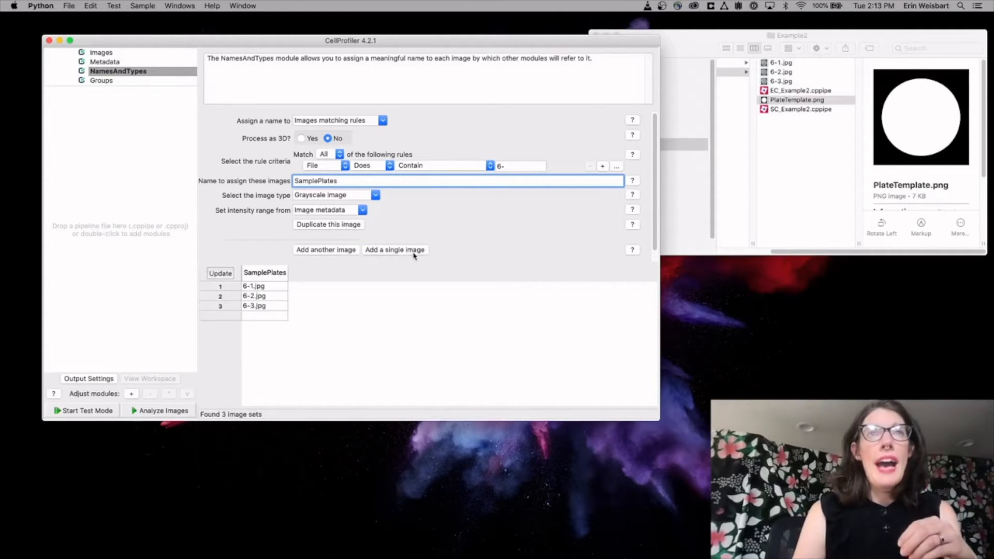
{"action": "scroll", "coordinate": [473, 221], "scroll_direction": "down", "scroll_amount": 3}
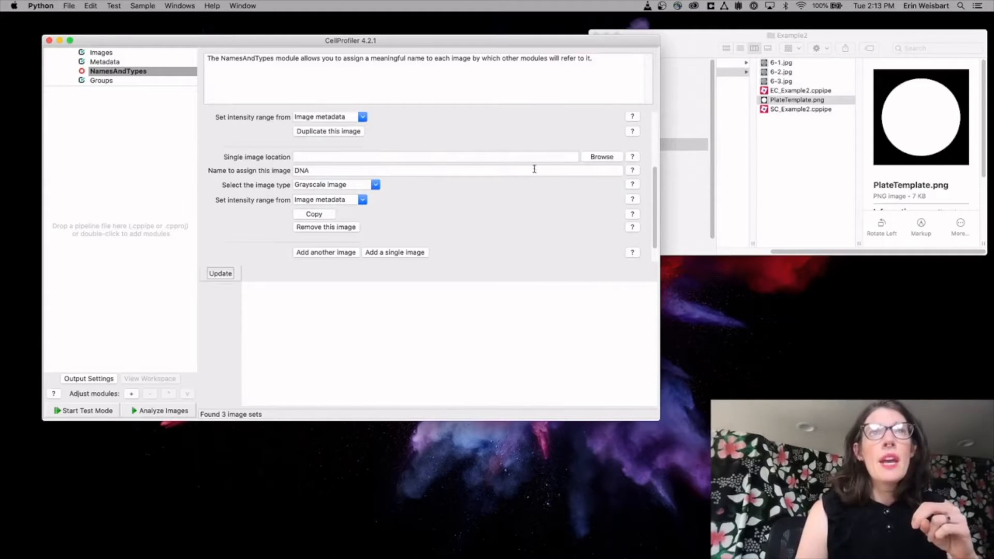
{"action": "left_click", "coordinate": [603, 157]}
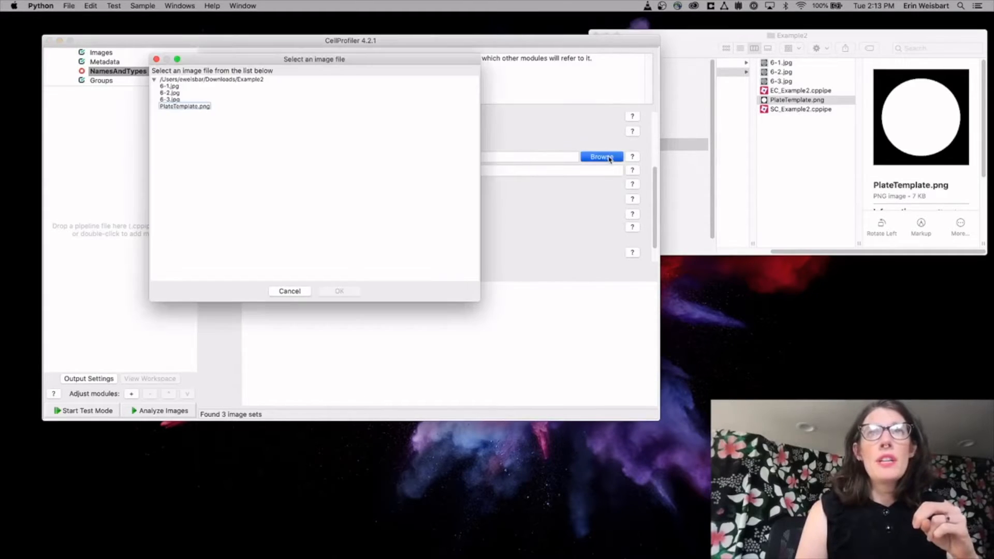
{"action": "left_click", "coordinate": [205, 107]}
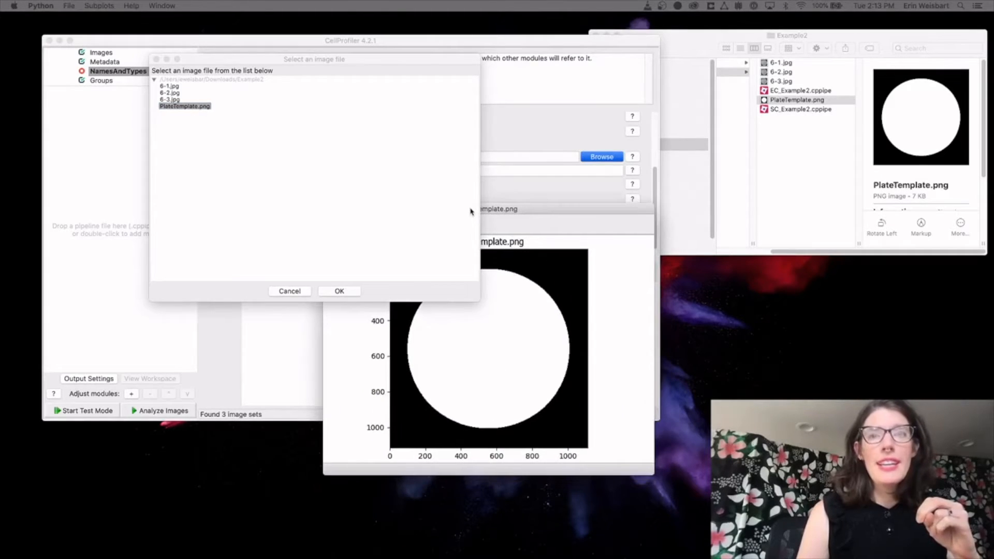
{"action": "left_click_drag", "start_coordinate": [525, 216], "coordinate": [673, 213]}
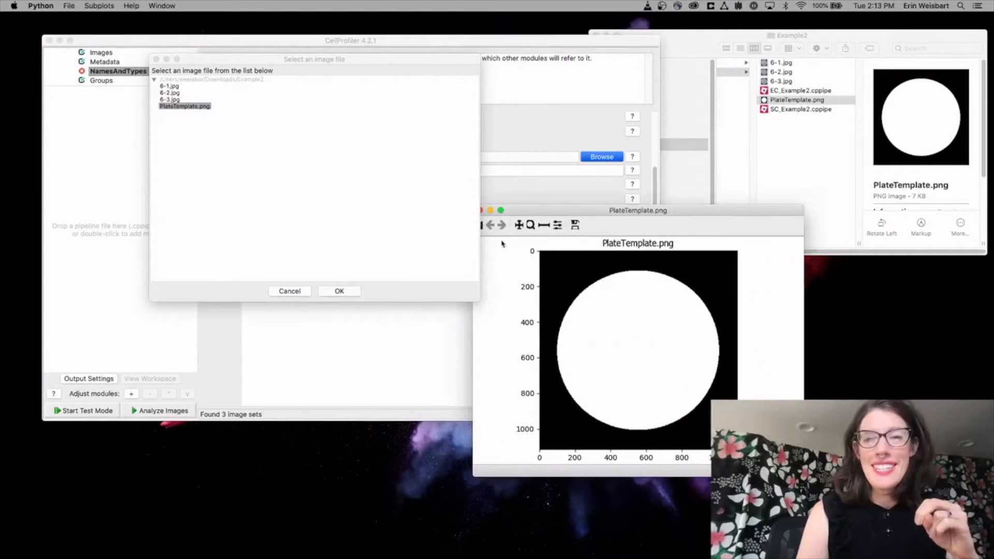
{"action": "left_click", "coordinate": [481, 213]}
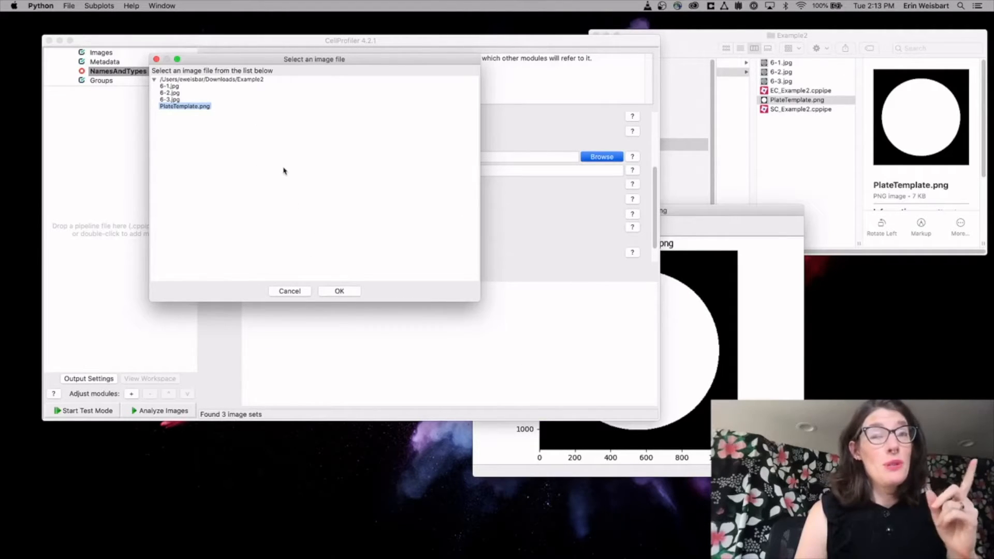
{"action": "left_click", "coordinate": [339, 291]}
{"action": "left_click_drag", "start_coordinate": [715, 213], "coordinate": [859, 208]}
{"action": "left_click", "coordinate": [623, 206]}
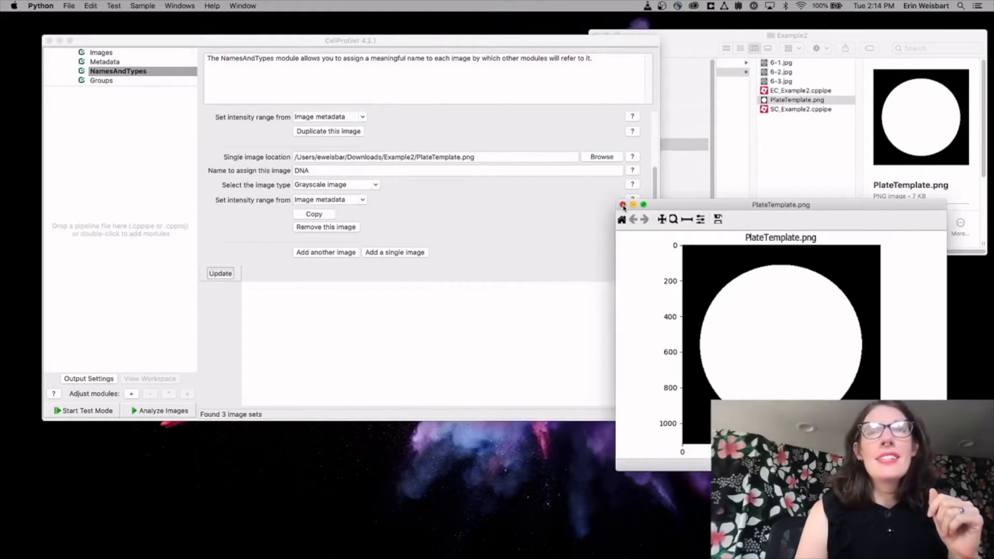
Name the single image Mask, set its image type to Binary mask, and update the image set table.
{"action": "left_click", "coordinate": [352, 171]}
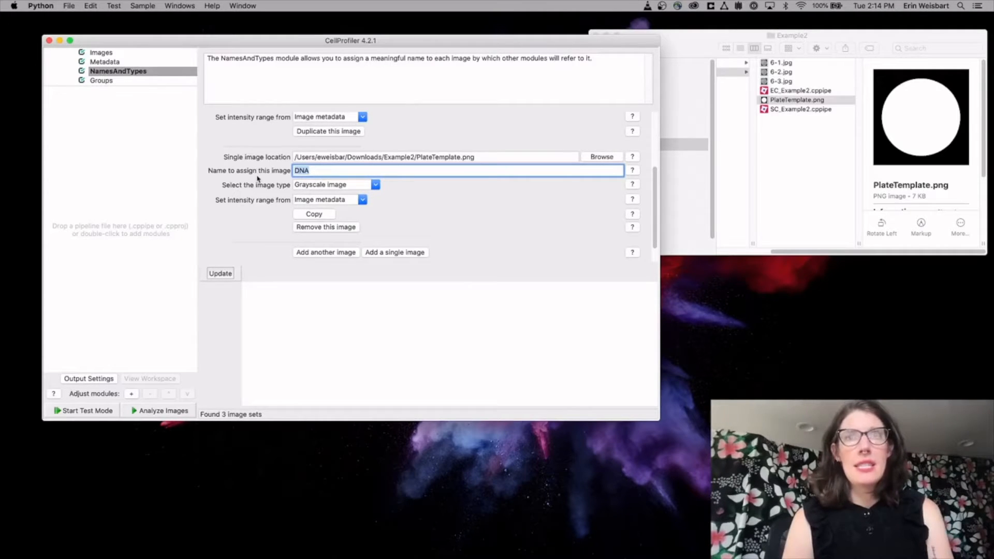
{"action": "type", "text": "Mask"}
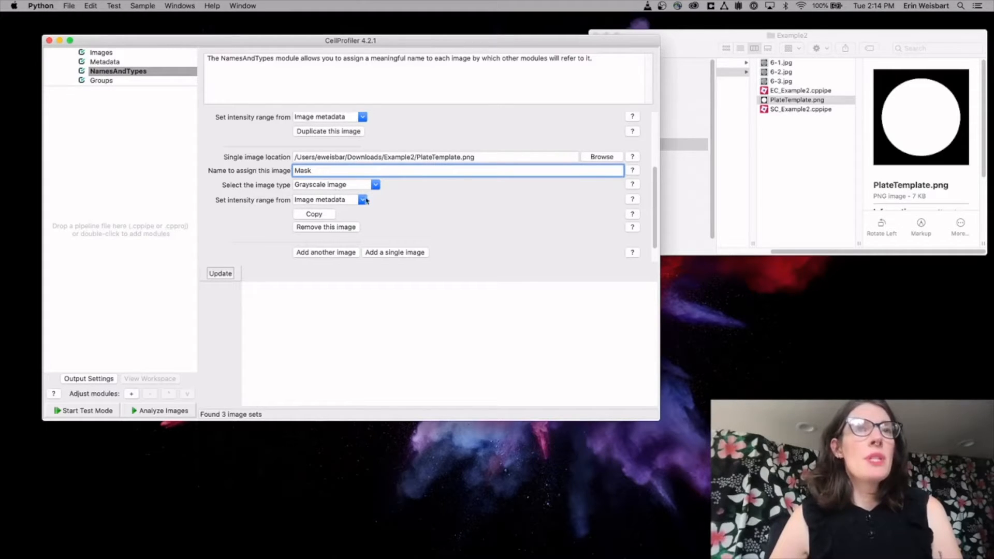
{"action": "left_click", "coordinate": [376, 187]}
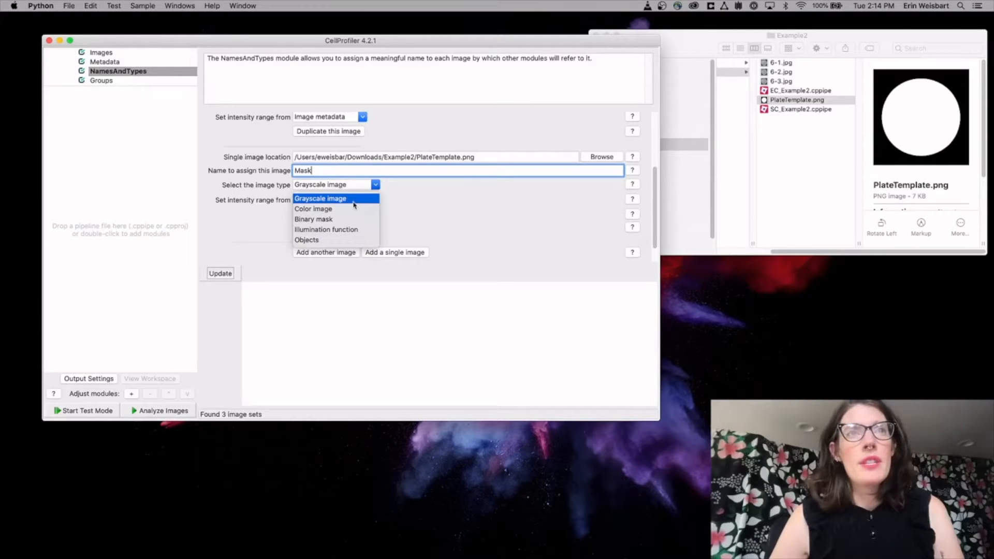
{"action": "left_click", "coordinate": [333, 220]}
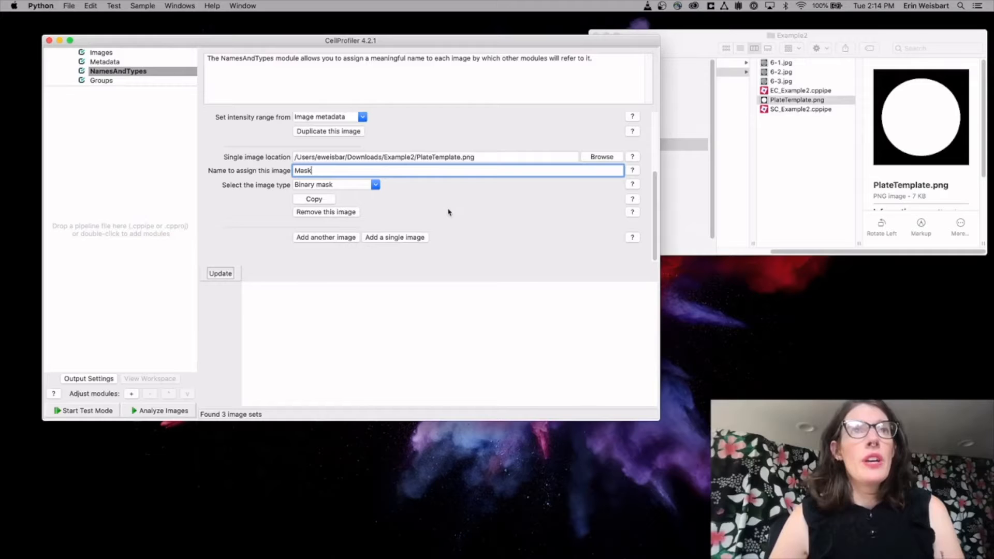
{"action": "left_click", "coordinate": [226, 276]}
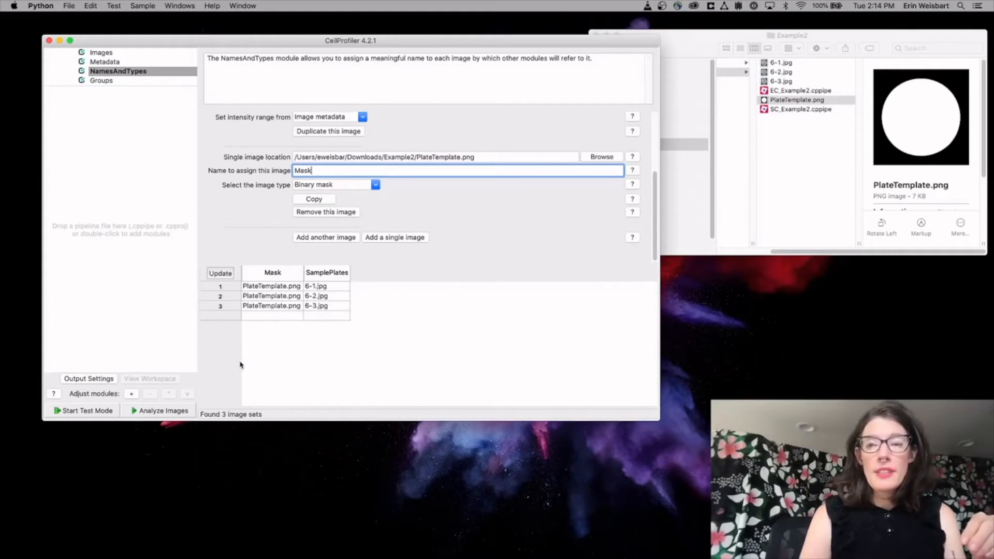
Find the MaskImage module by searching for "mask", add it to the pipeline, and put away the module chooser.
{"action": "left_click", "coordinate": [132, 395]}
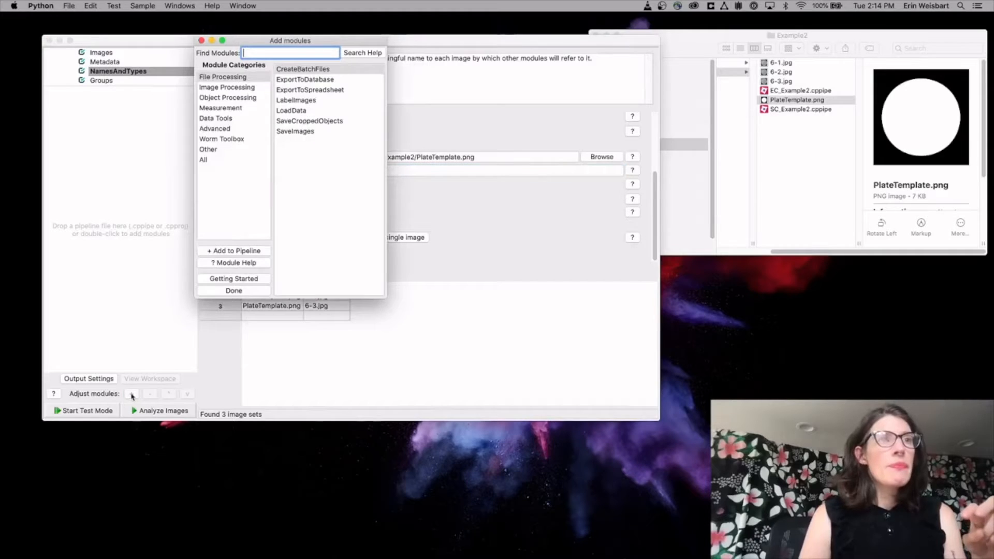
{"action": "type", "text": "mask"}
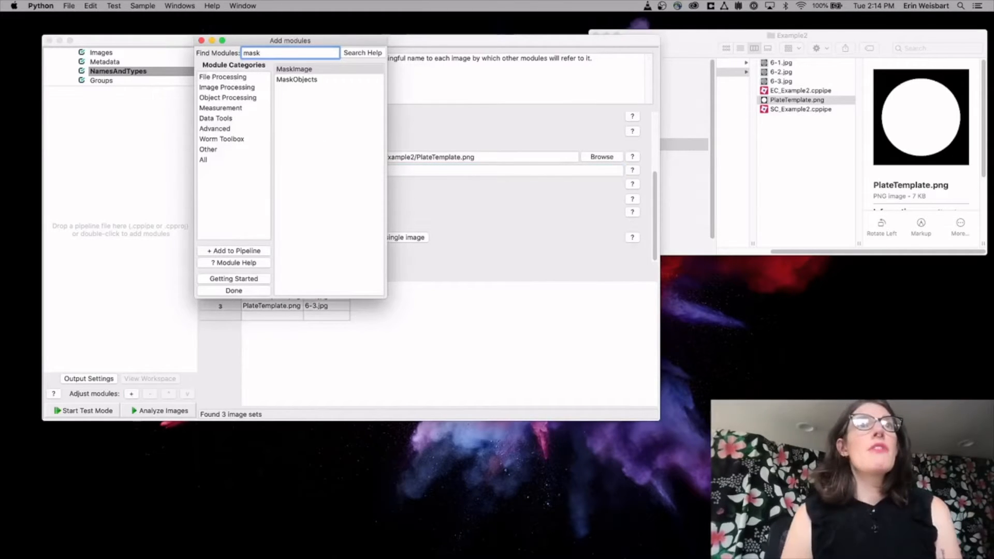
{"action": "double_click", "coordinate": [285, 69]}
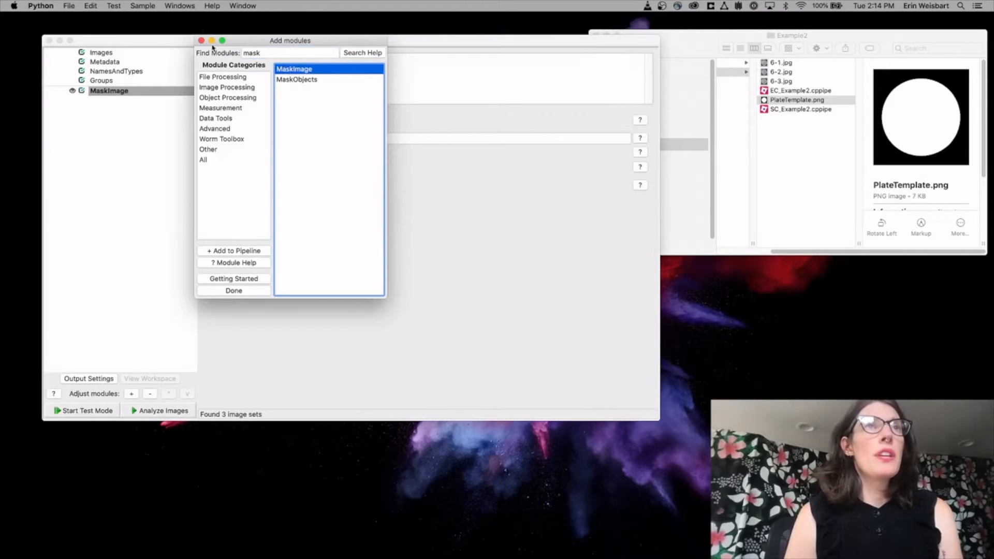
{"action": "left_click", "coordinate": [211, 42]}
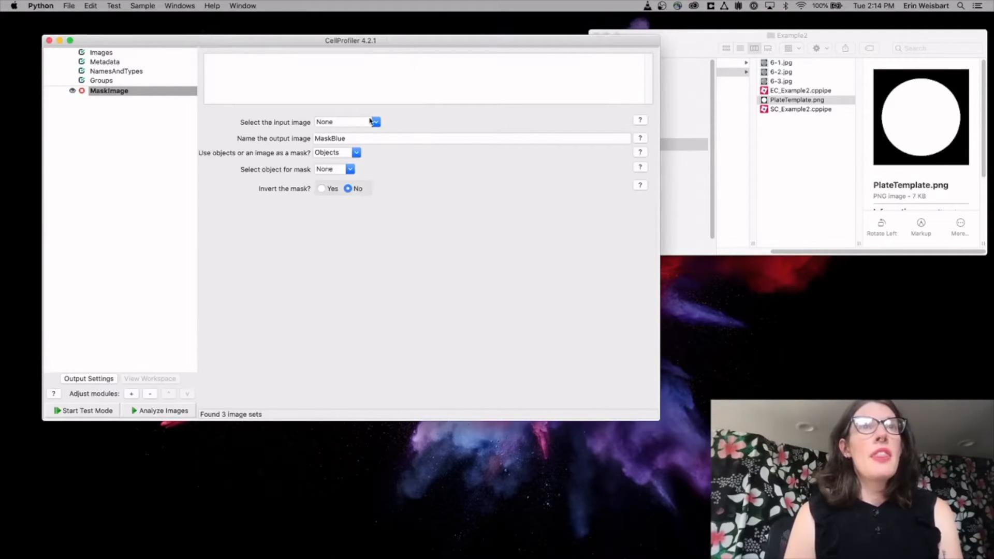
Set MaskImage's input image to SamplePlates and name its output image MaskedPlate.
{"action": "left_click", "coordinate": [373, 121]}
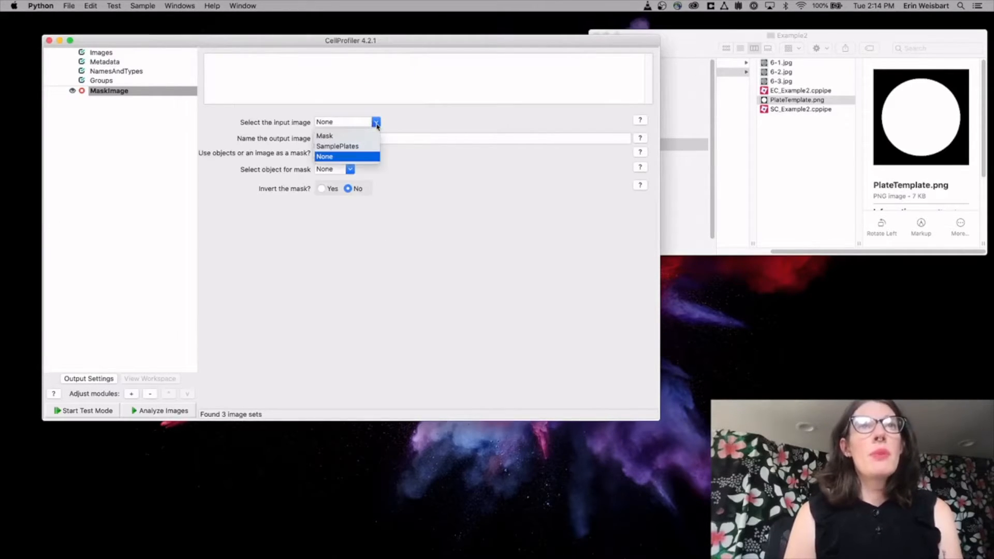
{"action": "left_click", "coordinate": [335, 147]}
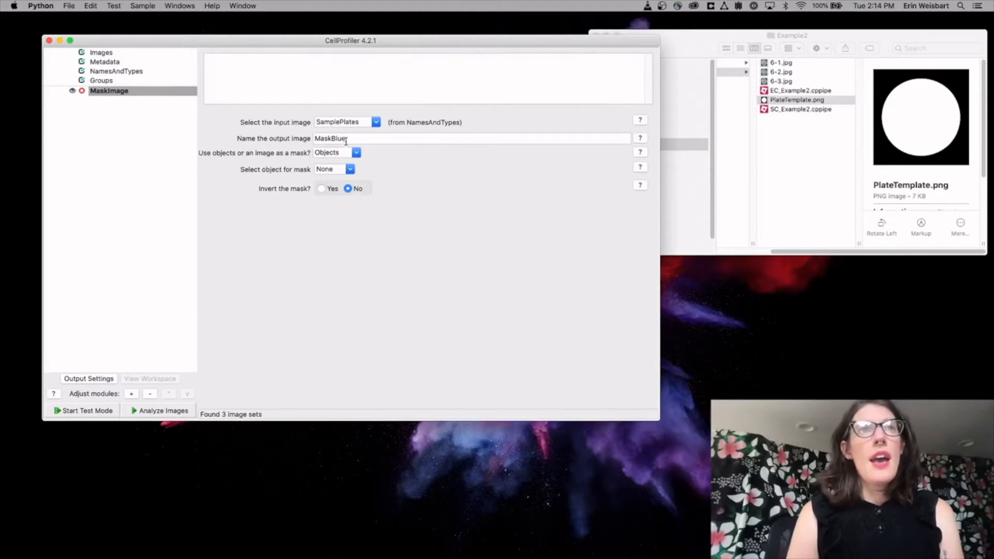
{"action": "left_click_drag", "start_coordinate": [332, 139], "coordinate": [361, 138]}
{"action": "type", "text": "ed"}
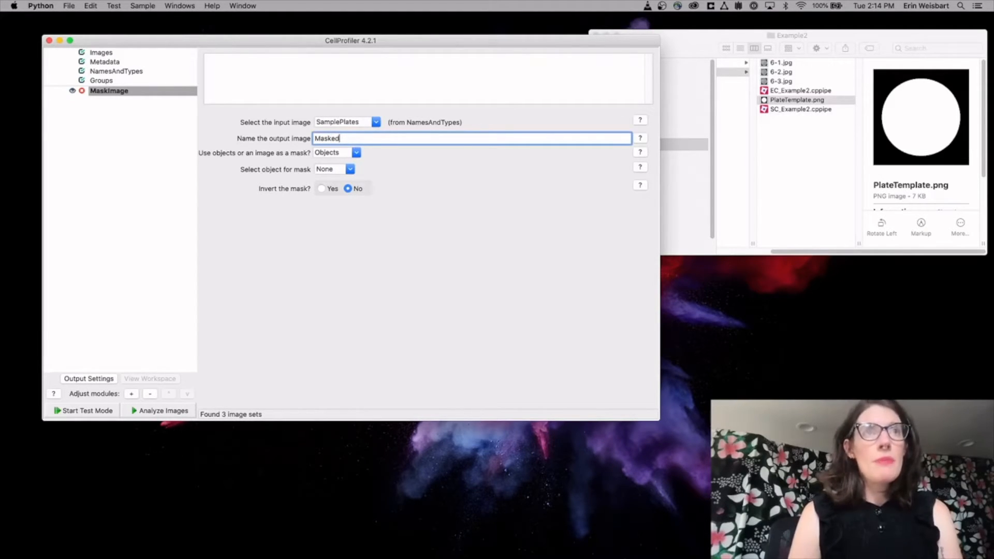
{"action": "type", "text": "Plate"}
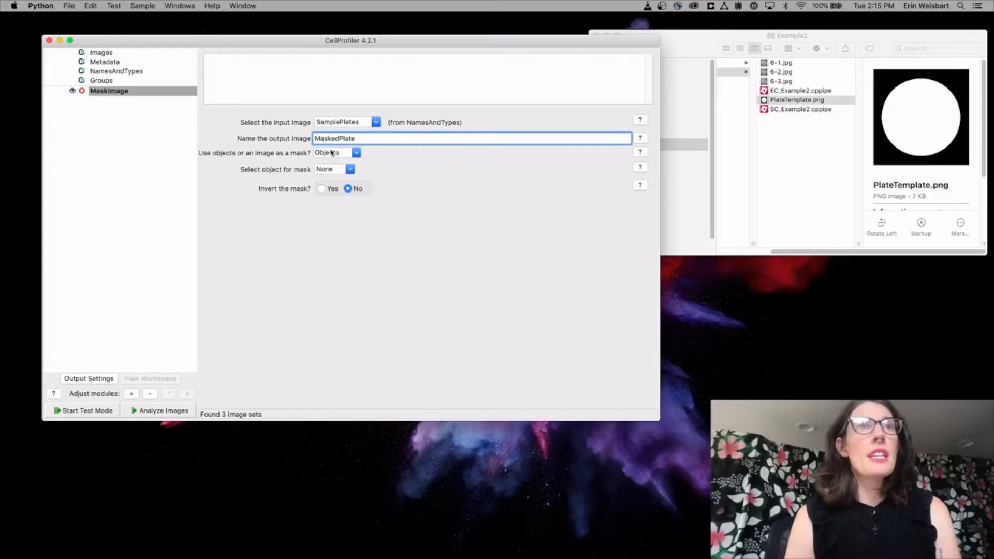
Set MaskImage to use an image as the mask and select Mask as that image.
{"action": "left_click", "coordinate": [355, 153]}
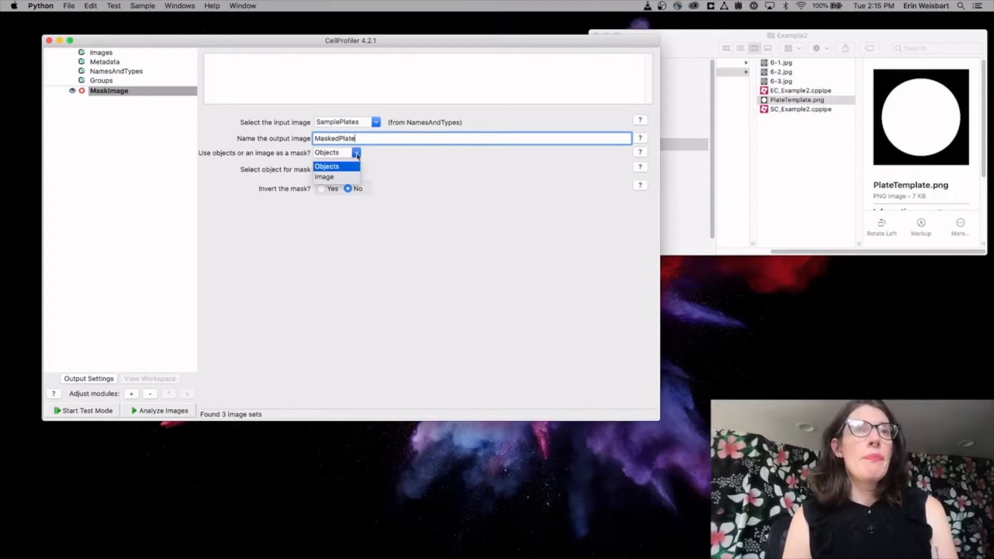
{"action": "left_click", "coordinate": [330, 177]}
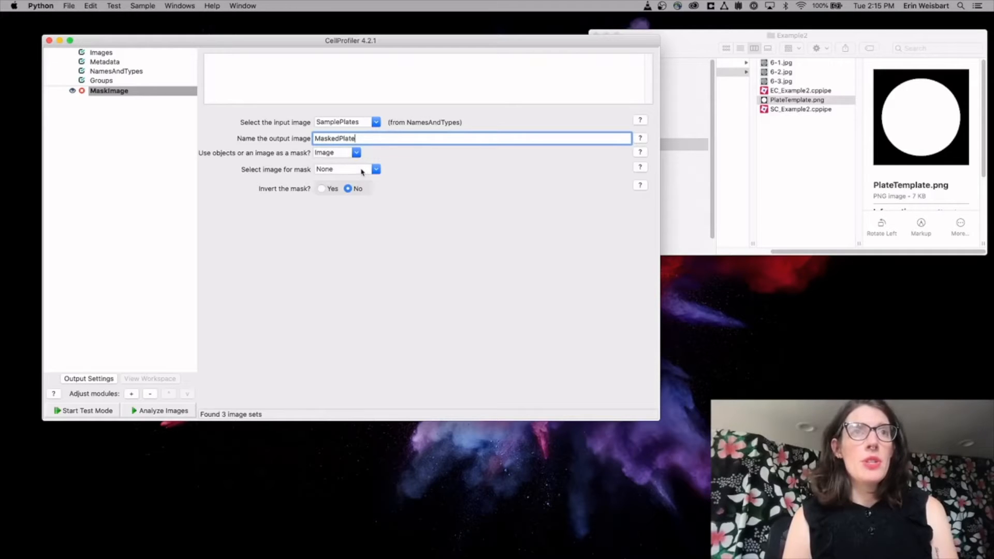
{"action": "left_click", "coordinate": [361, 172]}
{"action": "left_click", "coordinate": [333, 203]}
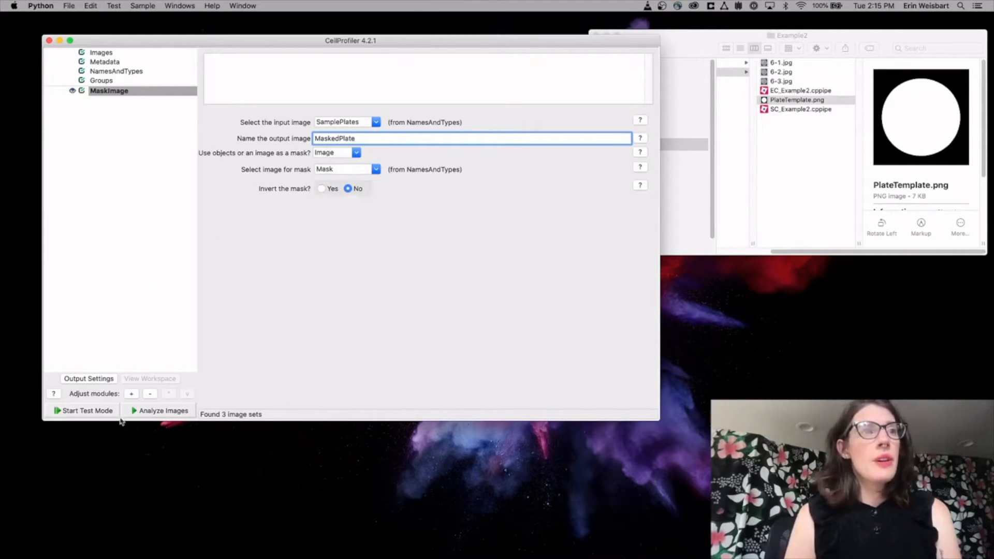
Start test mode and run the MaskImage module on the current image set.
{"action": "left_click", "coordinate": [107, 412]}
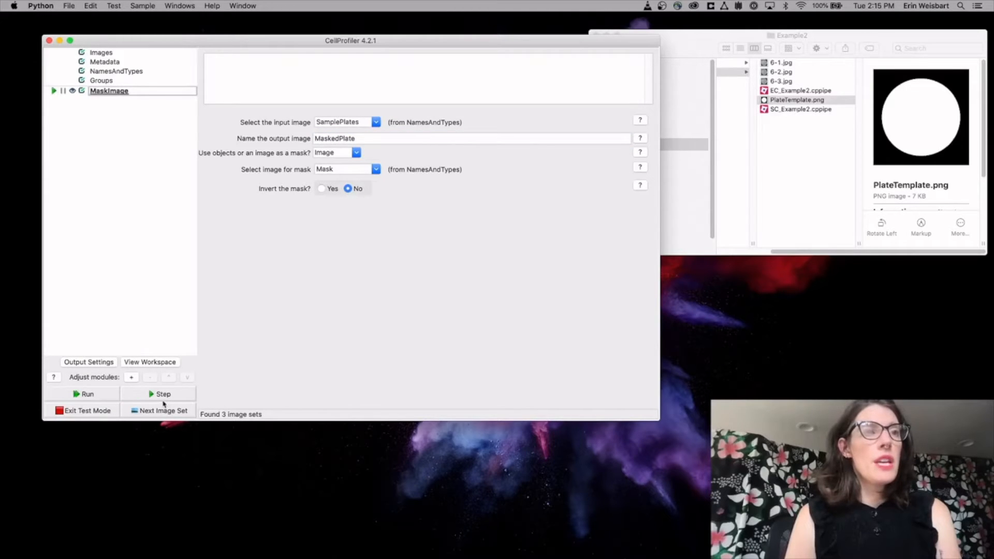
{"action": "left_click", "coordinate": [161, 396]}
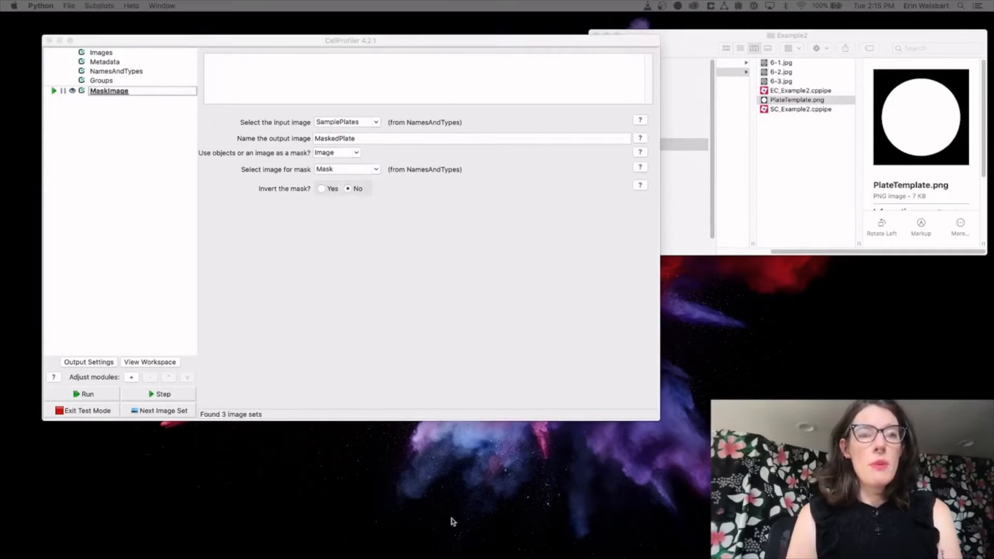
{"action": "left_click_drag", "start_coordinate": [496, 319], "coordinate": [489, 29]}
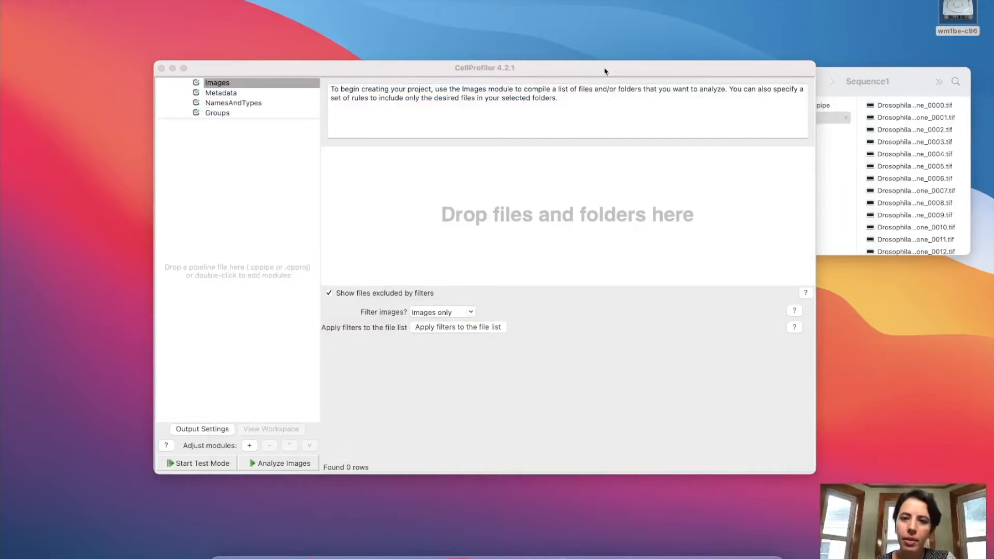
Load the Sequence1, Sequence2 and Sequence3 folders from Example3 into the Images file list.
{"action": "left_click_drag", "start_coordinate": [606, 72], "coordinate": [549, 51]}
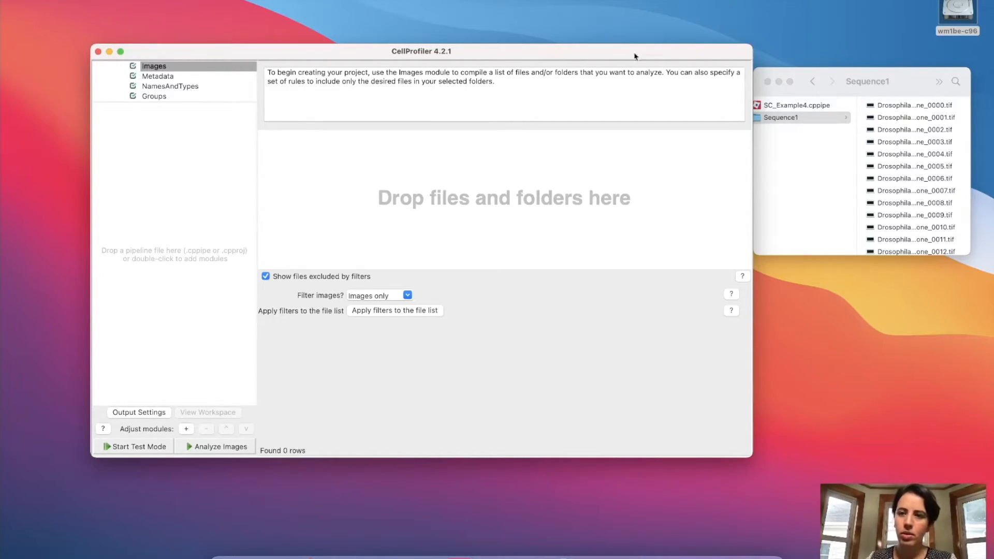
{"action": "left_click", "coordinate": [812, 81]}
{"action": "left_click", "coordinate": [806, 131]}
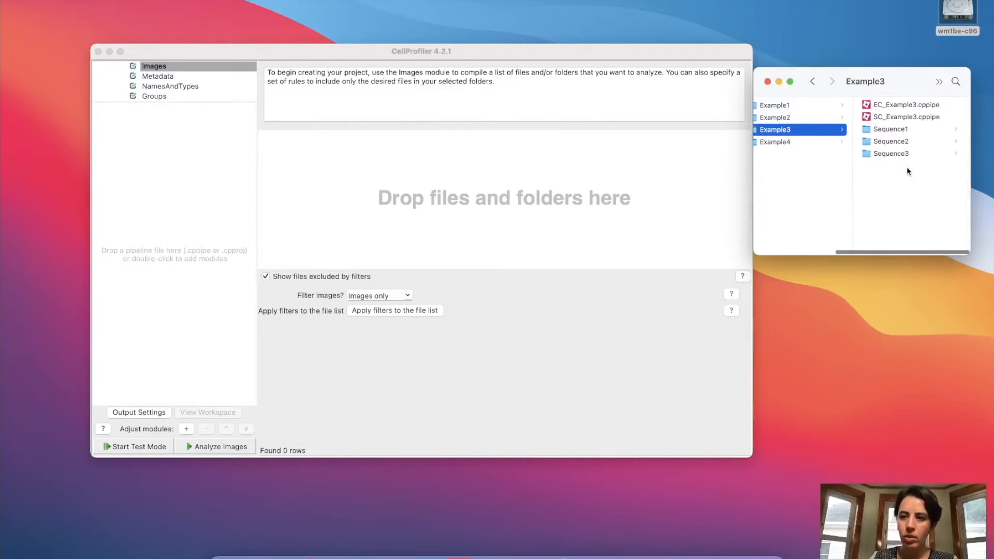
{"action": "left_click", "coordinate": [898, 130]}
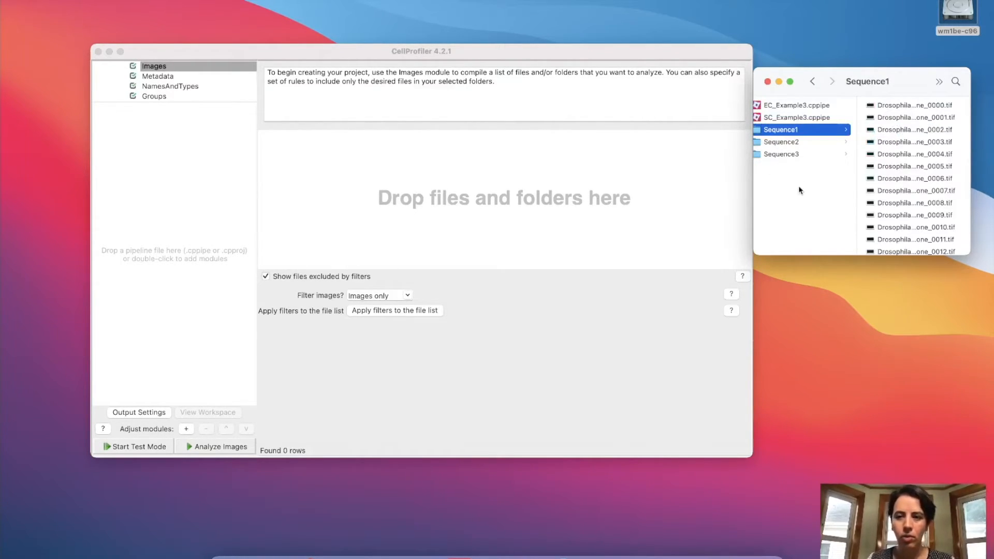
{"action": "left_click", "coordinate": [791, 157], "text": "shift"}
{"action": "left_click_drag", "start_coordinate": [788, 137], "coordinate": [555, 178]}
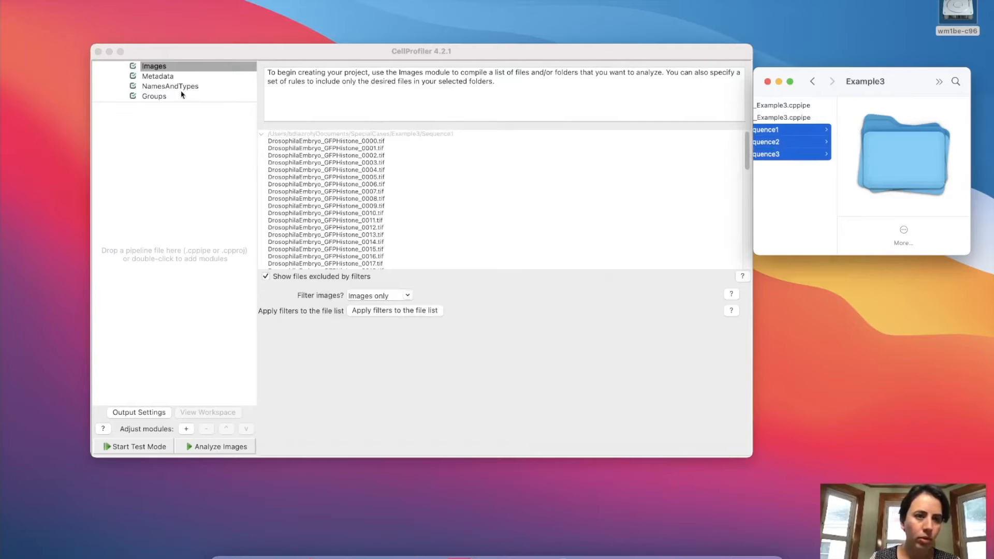
Enable metadata extraction in the Metadata module for the loaded sequence images.
{"action": "left_click", "coordinate": [167, 78]}
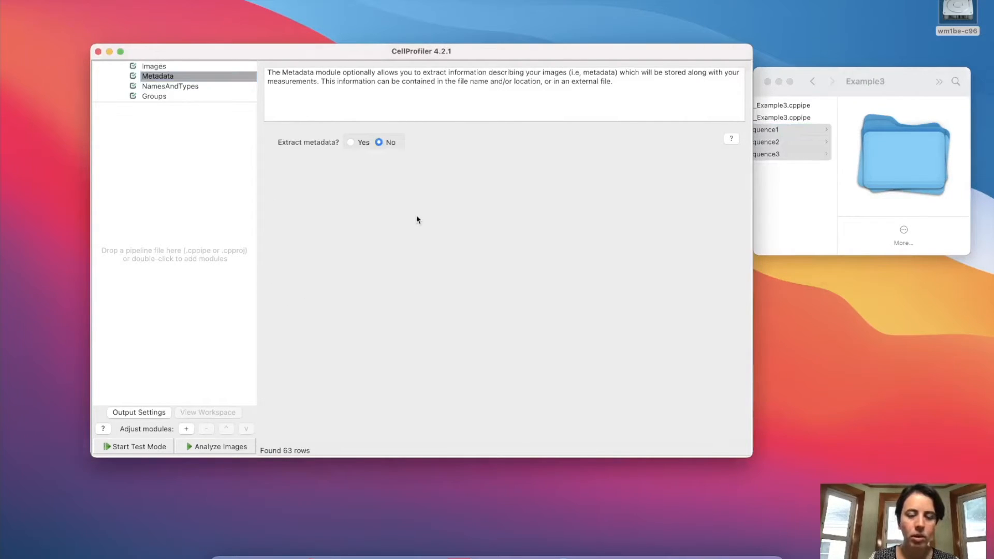
{"action": "left_click", "coordinate": [351, 143]}
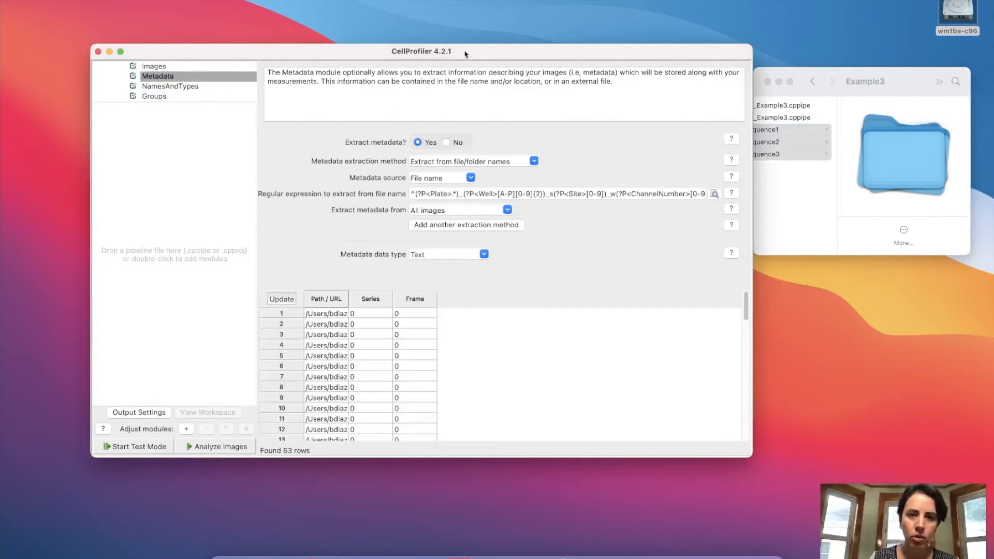
{"action": "left_click_drag", "start_coordinate": [468, 51], "coordinate": [467, 23]}
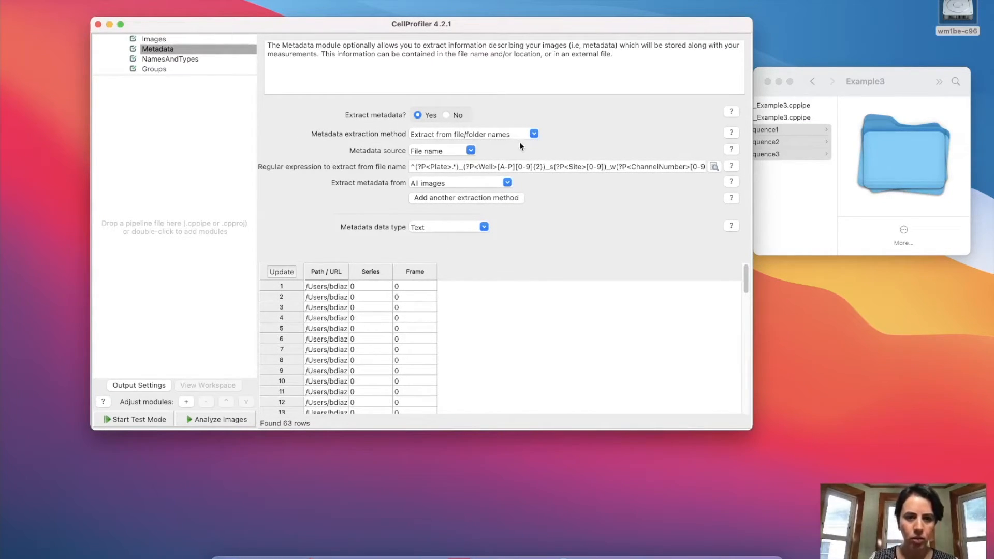
In the file name regular expression, rename the Plate group to Specimen and the Well group to Stain.
{"action": "left_click", "coordinate": [713, 167]}
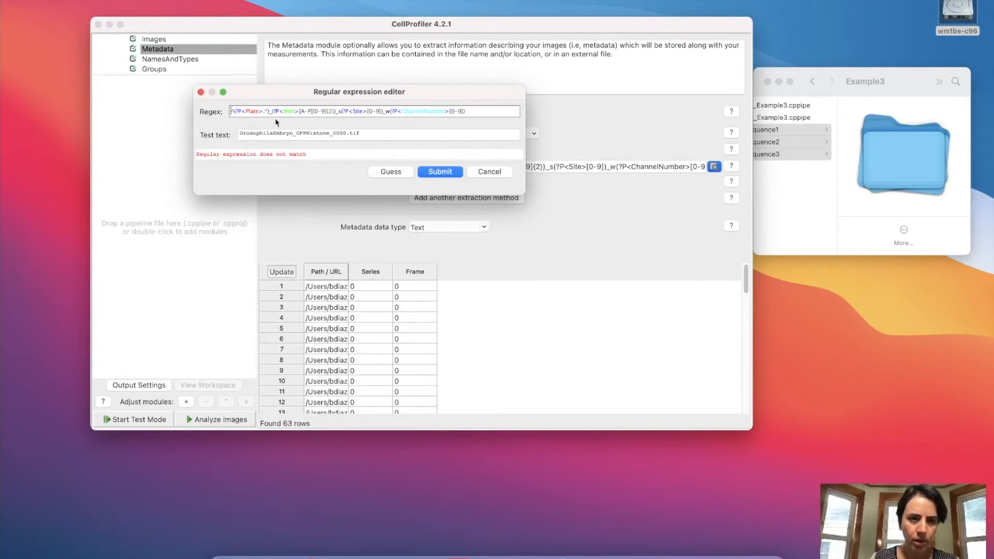
{"action": "key", "text": "BackSpace"}
{"action": "key", "text": "BackSpace"}
{"action": "key", "text": "BackSpace"}
{"action": "key", "text": "BackSpace"}
{"action": "type", "text": "pecimen"}
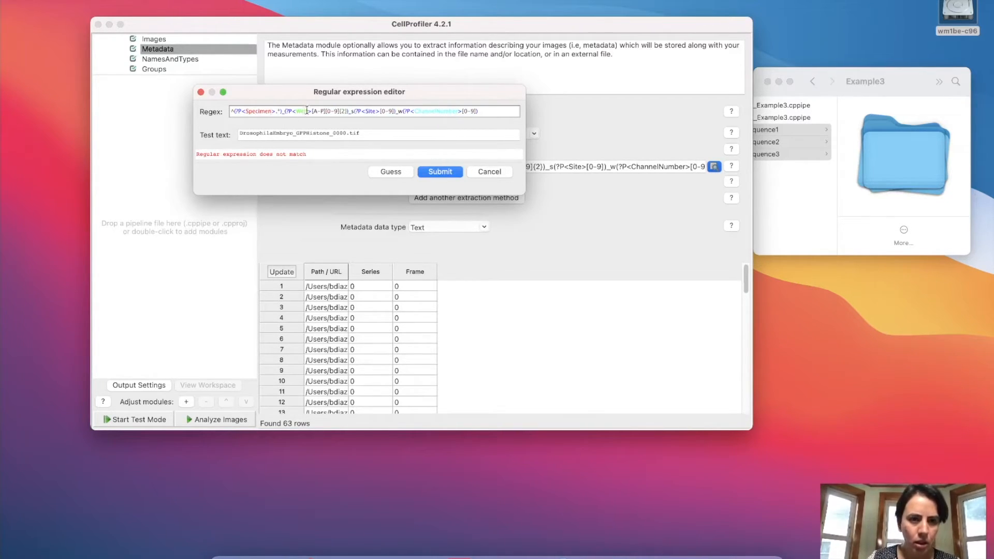
{"action": "key", "text": "BackSpace"}
{"action": "key", "text": "BackSpace"}
{"action": "key", "text": "BackSpace"}
{"action": "key", "text": "BackSpace"}
{"action": "type", "text": "Stain"}
Rename the Site group to FrameNumber, and remove its "s" prefix and the ChannelNumber part of the regular expression.
{"action": "left_click", "coordinate": [377, 111]}
{"action": "key", "text": "BackSpace"}
{"action": "key", "text": "BackSpace"}
{"action": "key", "text": "BackSpace"}
{"action": "key", "text": "BackSpace"}
{"action": "type", "text": "FrameNumber"}
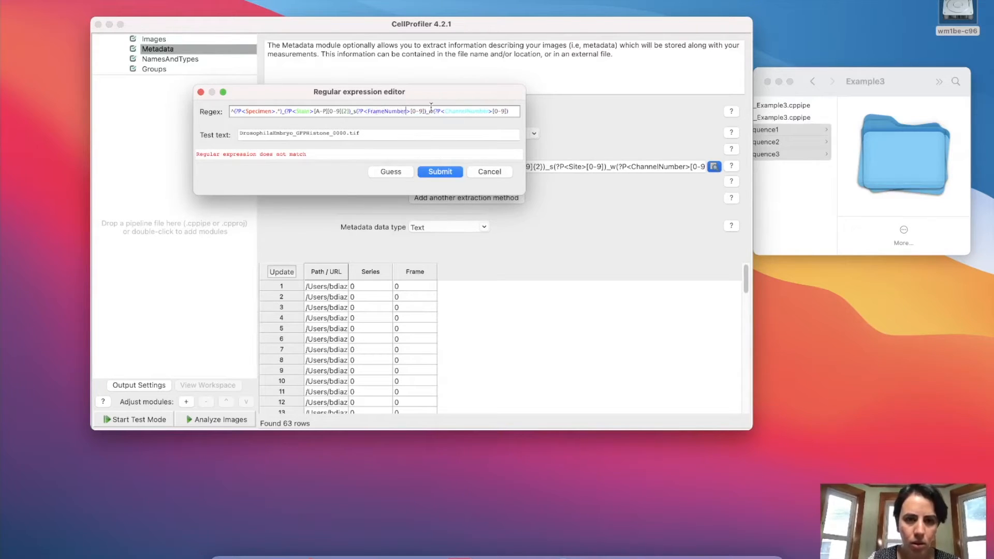
{"action": "left_click_drag", "start_coordinate": [427, 113], "coordinate": [516, 119]}
{"action": "key", "text": "BackSpace"}
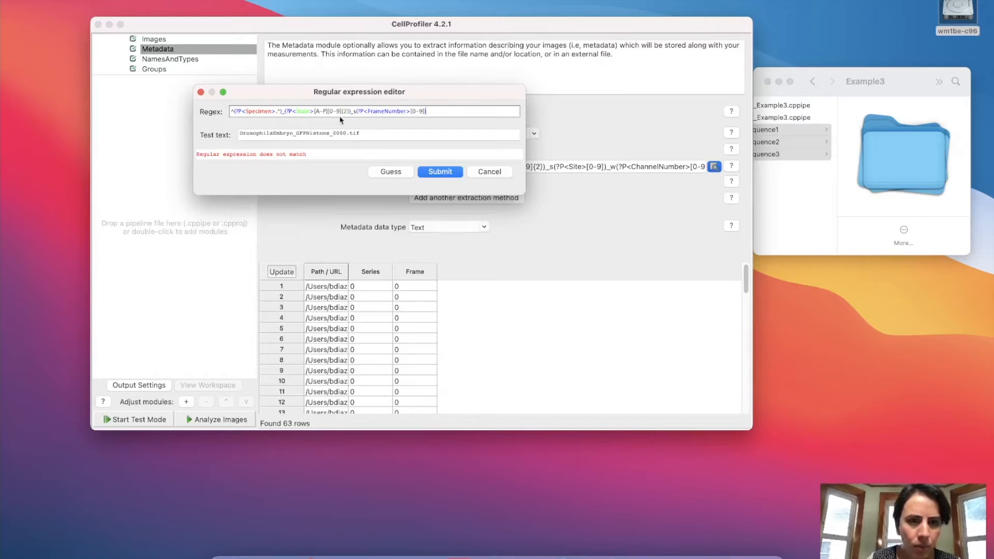
{"action": "left_click", "coordinate": [355, 112]}
{"action": "key", "text": "BackSpace"}
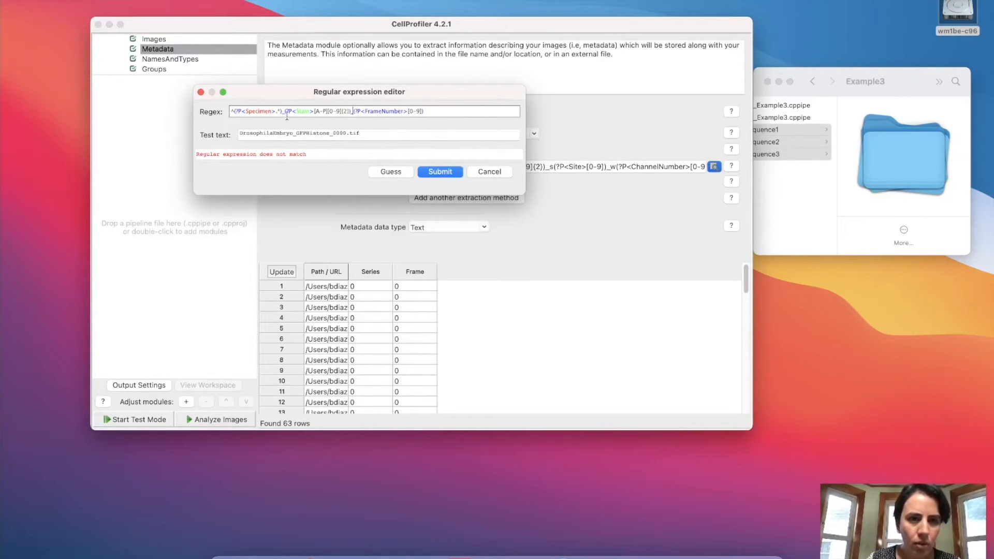
Change the Stain pattern to .* and the FrameNumber pattern to [0-9]*, and submit the regular expression.
{"action": "left_click", "coordinate": [348, 111]}
{"action": "key", "text": "BackSpace"}
{"action": "key", "text": "BackSpace"}
{"action": "key", "text": "BackSpace"}
{"action": "key", "text": "BackSpace"}
{"action": "key", "text": "BackSpace"}
{"action": "key", "text": "BackSpace"}
{"action": "key", "text": "BackSpace"}
{"action": "key", "text": "BackSpace"}
{"action": "key", "text": "BackSpace"}
{"action": "key", "text": "BackSpace"}
{"action": "key", "text": "BackSpace"}
{"action": "key", "text": "BackSpace"}
{"action": "key", "text": "BackSpace"}
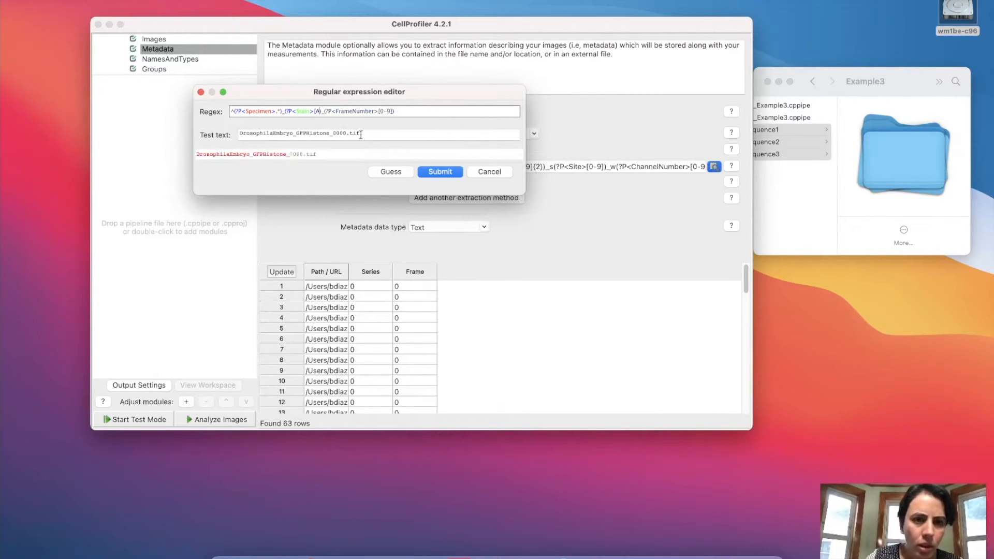
{"action": "type", "text": ".*"}
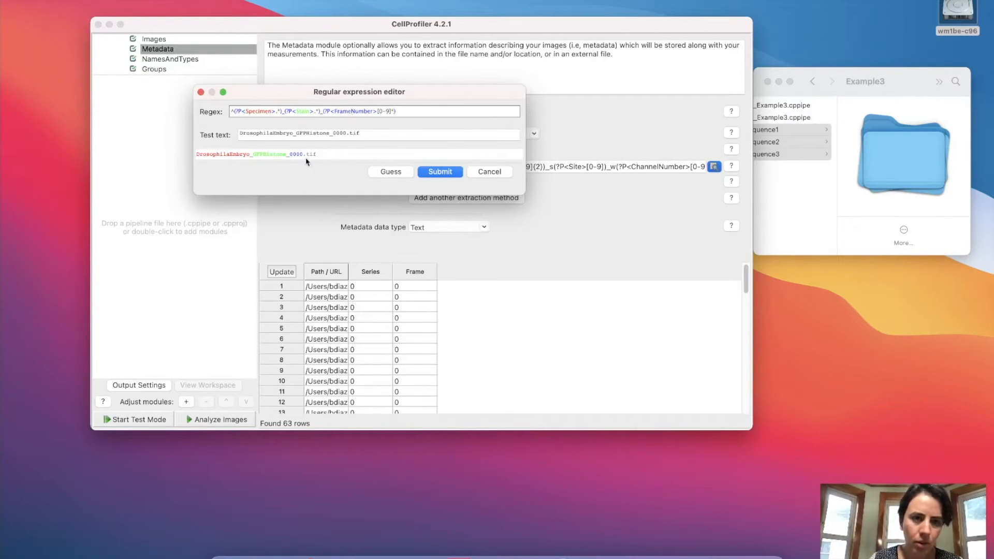
{"action": "left_click", "coordinate": [438, 175]}
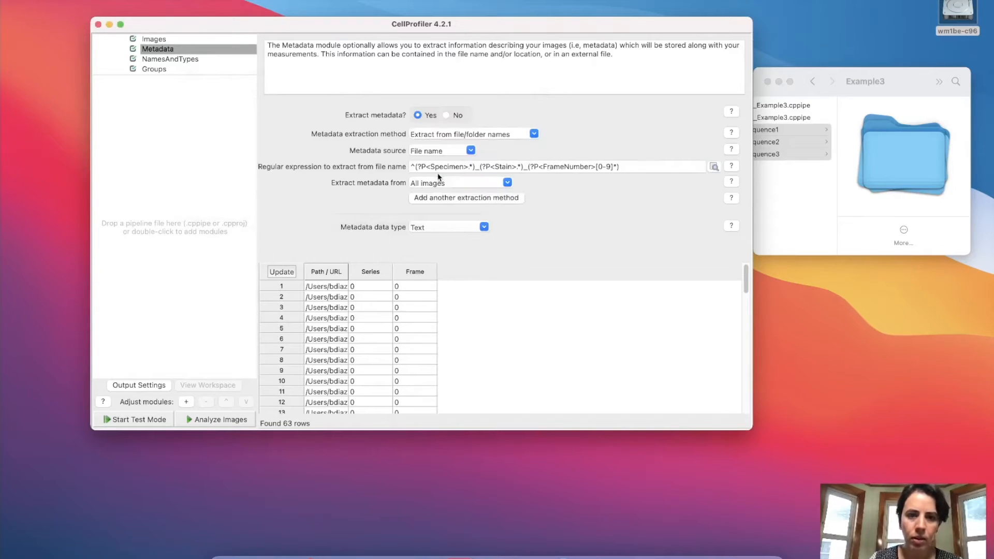
Read the help on the regular expression used to extract metadata from the file name, enlarging its window, and close it.
{"action": "left_click", "coordinate": [733, 169]}
{"action": "left_click_drag", "start_coordinate": [561, 121], "coordinate": [397, 1]}
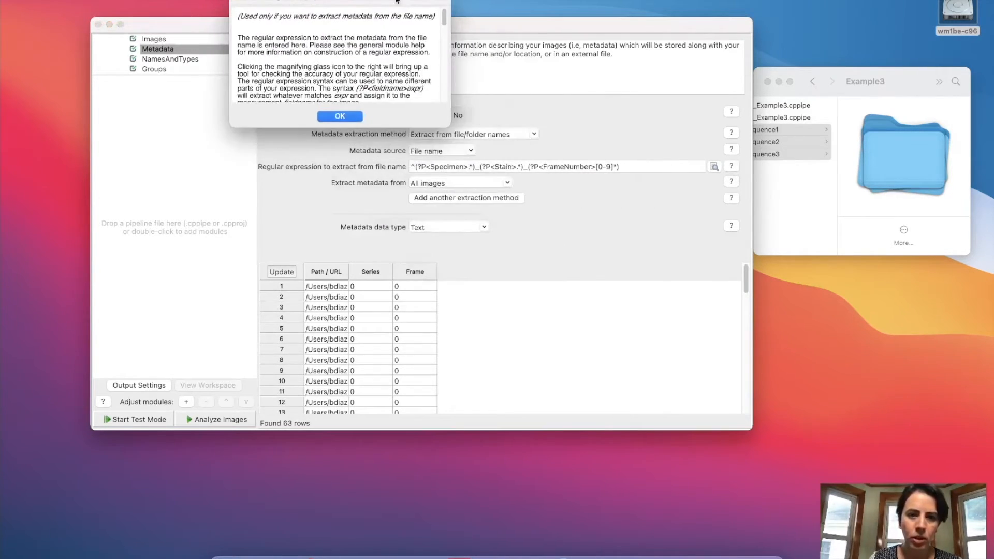
{"action": "key", "text": "Return"}
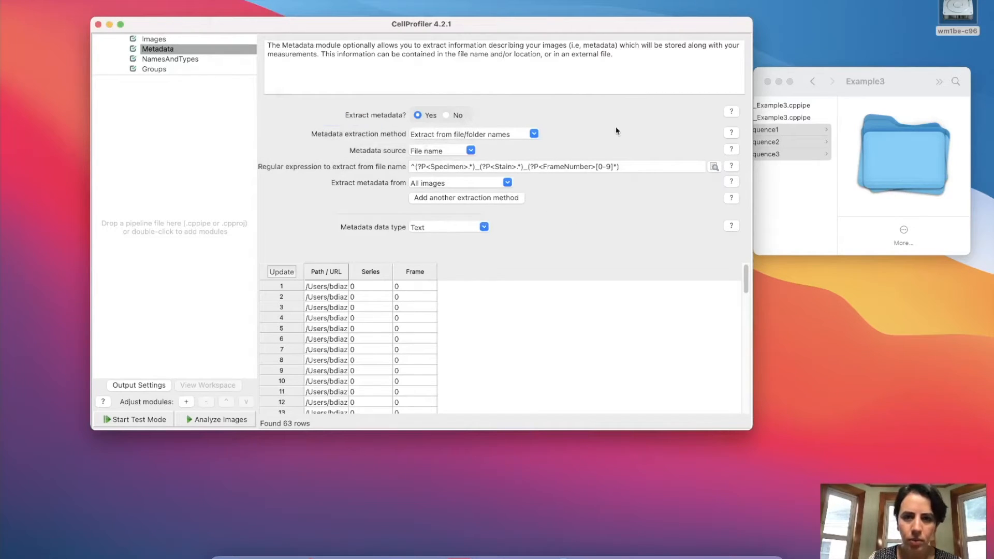
{"action": "left_click", "coordinate": [736, 169]}
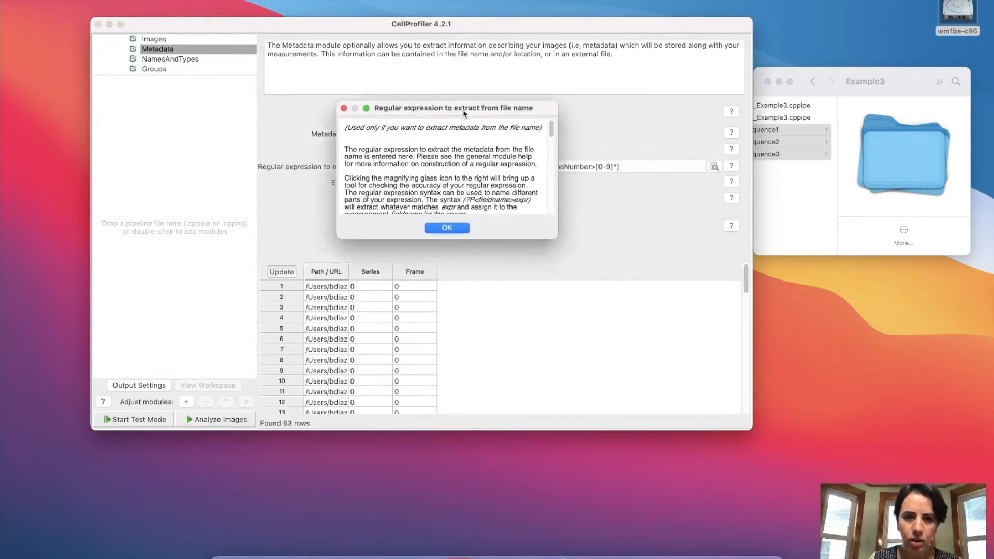
{"action": "left_click_drag", "start_coordinate": [494, 213], "coordinate": [635, 371]}
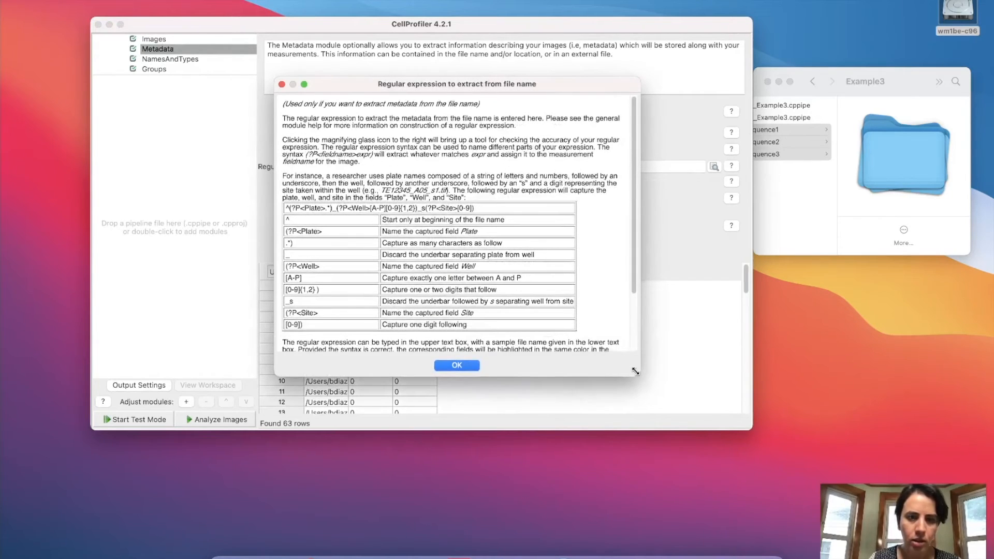
{"action": "left_click", "coordinate": [469, 366]}
Add another metadata extraction method and set its metadata source to Folder name.
{"action": "left_click", "coordinate": [502, 199]}
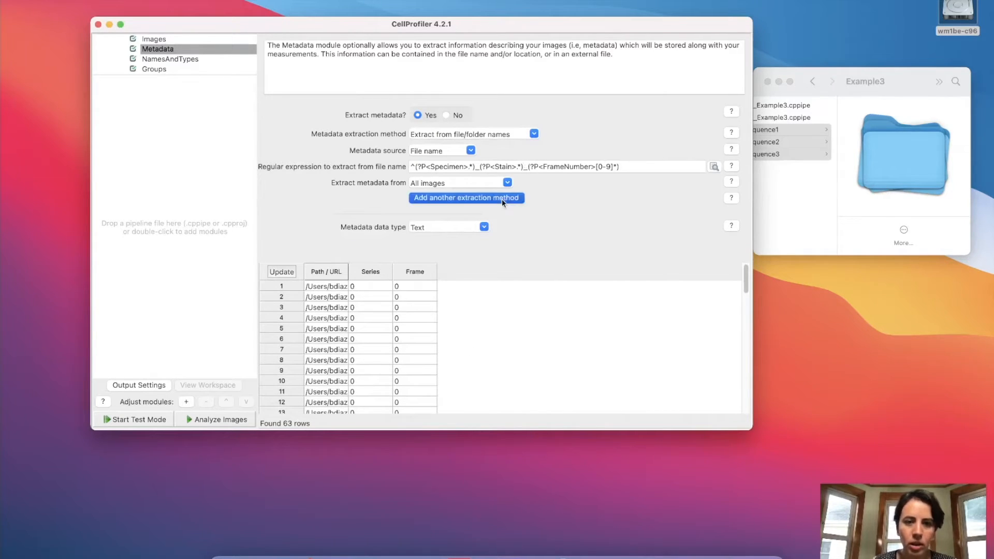
{"action": "scroll", "coordinate": [554, 209], "scroll_direction": "down", "scroll_amount": 5}
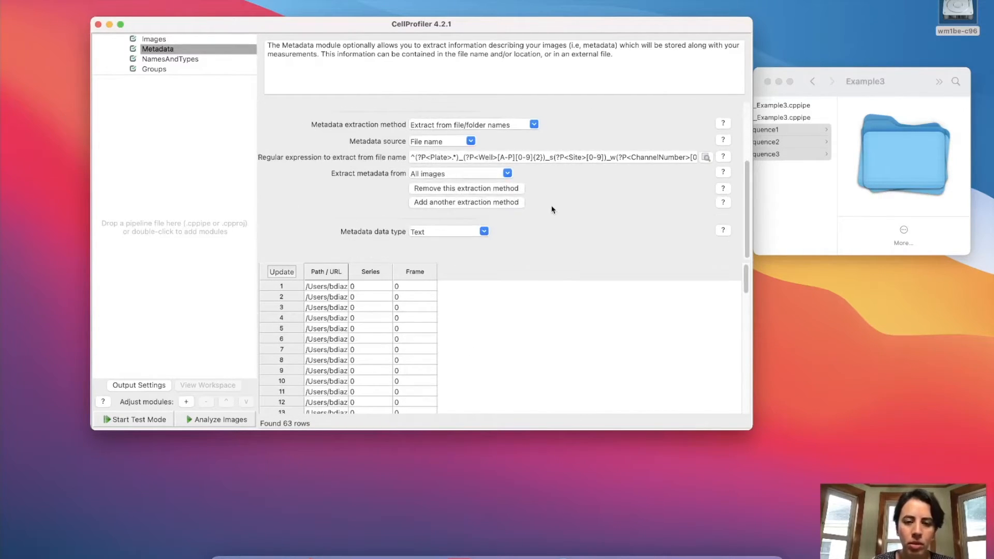
{"action": "left_click", "coordinate": [477, 151]}
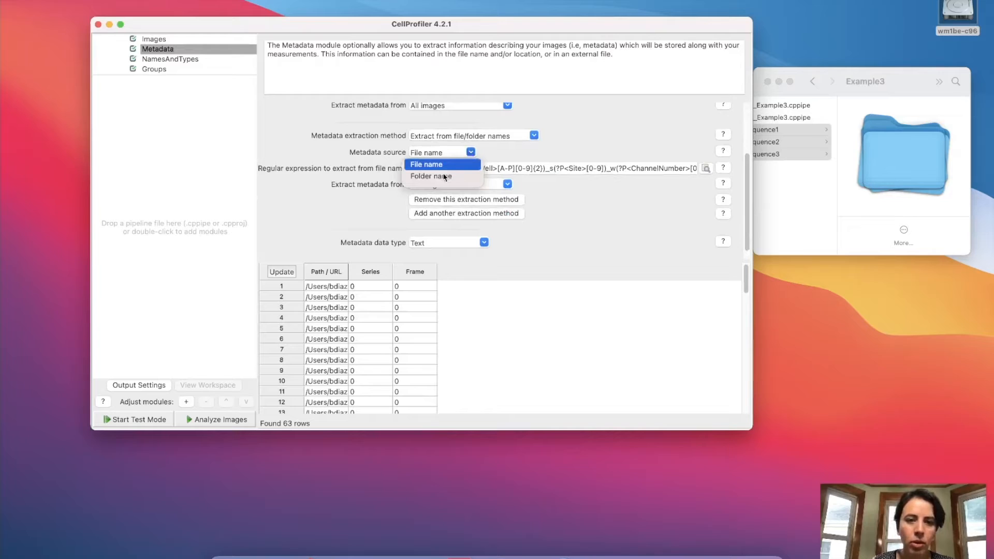
{"action": "left_click", "coordinate": [472, 179]}
In the folder name regular expression, rename the Date group to Run.
{"action": "left_click", "coordinate": [706, 168]}
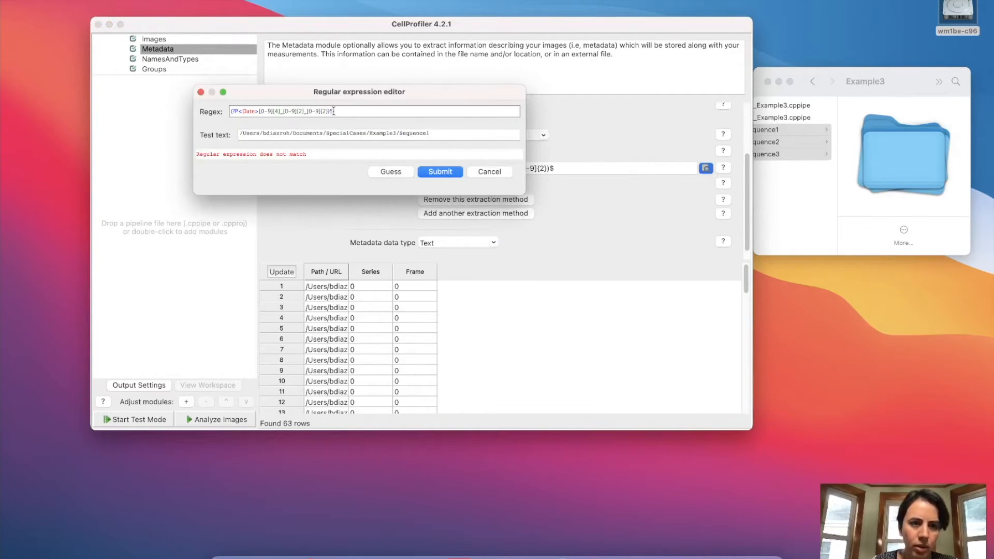
{"action": "left_click", "coordinate": [253, 112]}
{"action": "key", "text": "BackSpace"}
{"action": "key", "text": "BackSpace"}
{"action": "key", "text": "BackSpace"}
{"action": "key", "text": "BackSpace"}
{"action": "type", "text": "Run"}
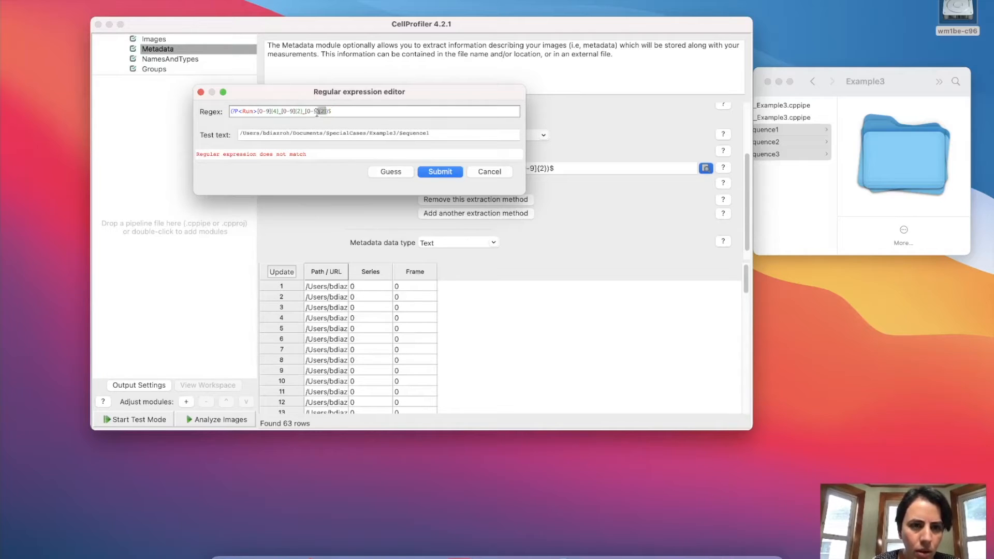
Replace the date digit pattern inside the Run group with .*, keeping the closing )$ of the expression.
{"action": "left_click_drag", "start_coordinate": [331, 111], "coordinate": [277, 112]}
{"action": "key", "text": "BackSpace"}
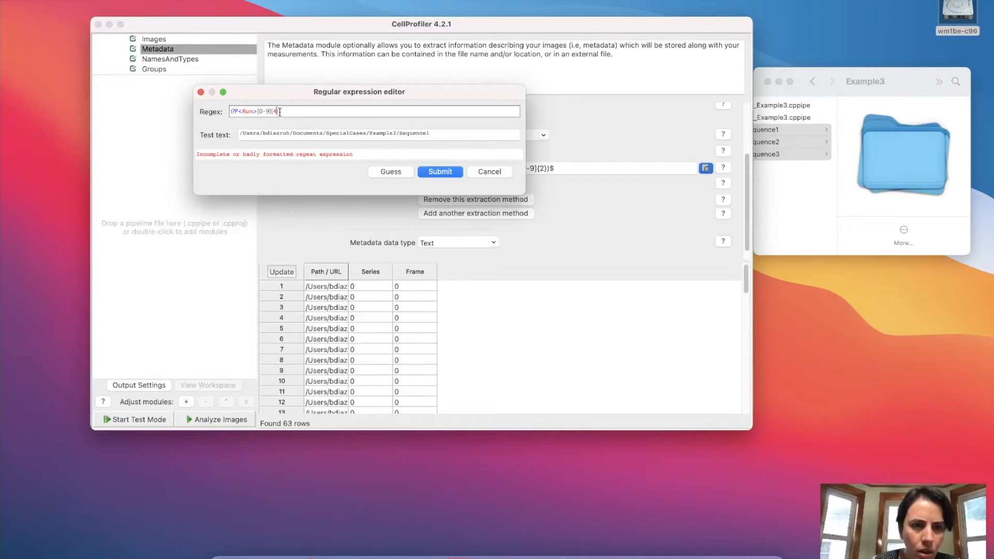
{"action": "key", "text": "BackSpace"}
{"action": "key", "text": "BackSpace"}
{"action": "type", "text": ")$"}
{"action": "key", "text": "BackSpace"}
{"action": "key", "text": "BackSpace"}
{"action": "key", "text": "BackSpace"}
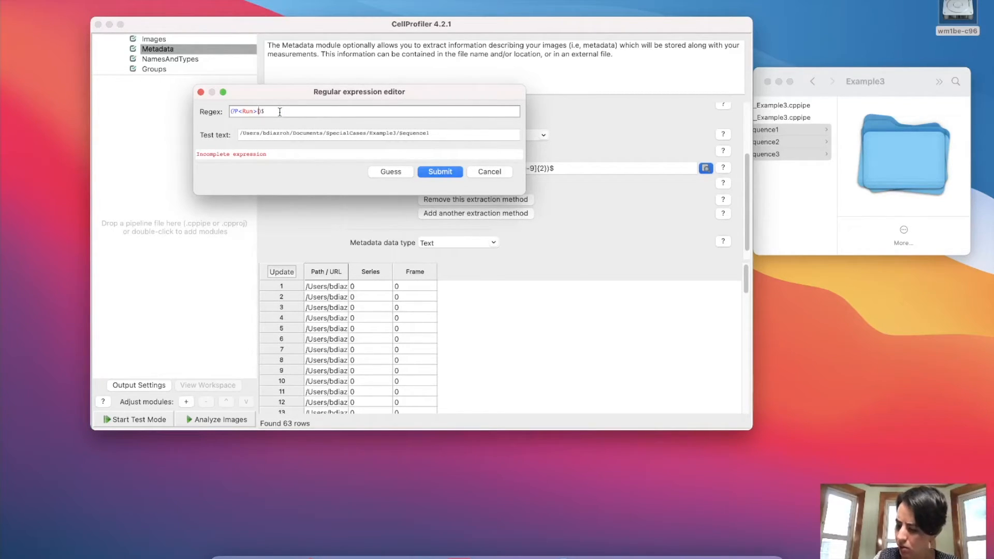
{"action": "key", "text": "BackSpace"}
{"action": "type", "text": ".*"}
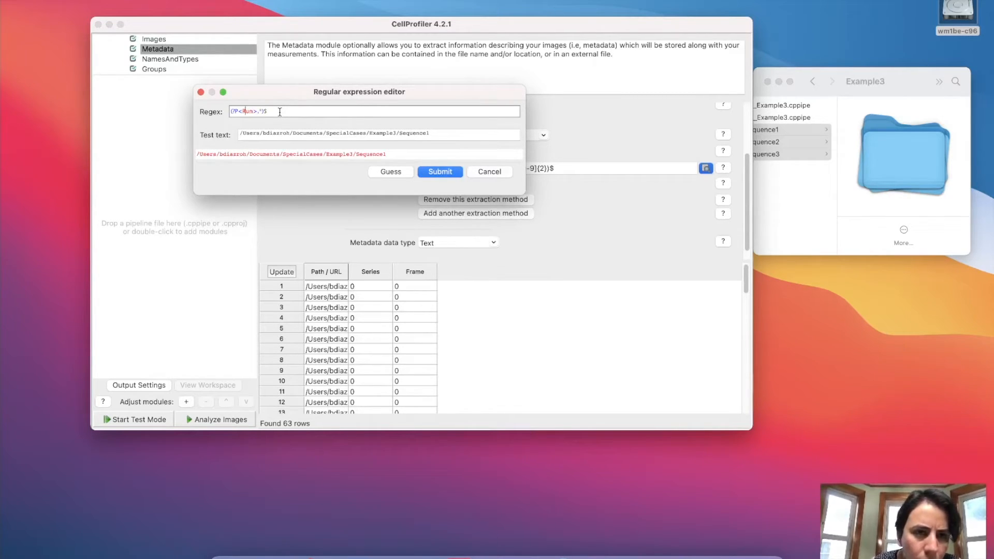
Prefix the Run group with .*[\\\\/] so that it captures only the last folder in the path.
{"action": "type", "text": ".*"}
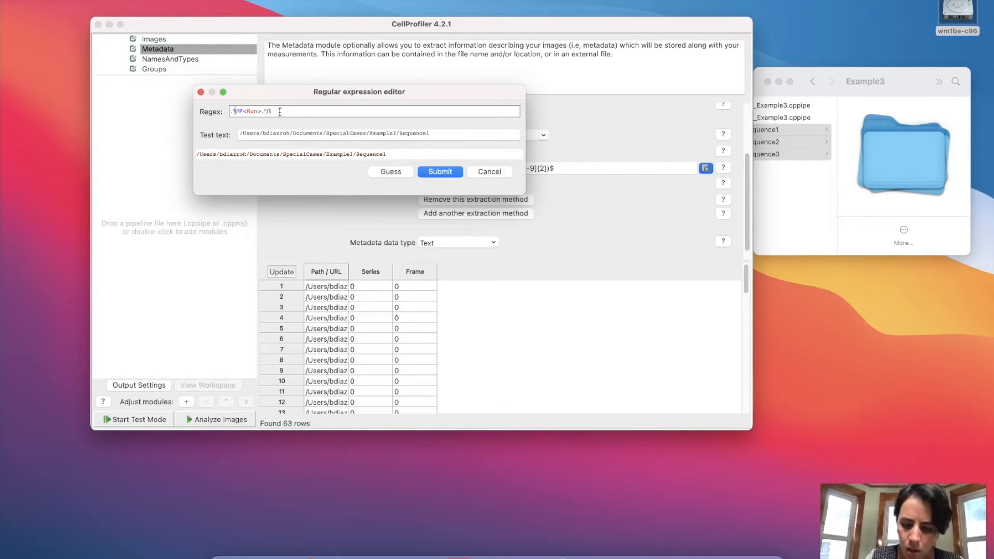
{"action": "type", "text": "["}
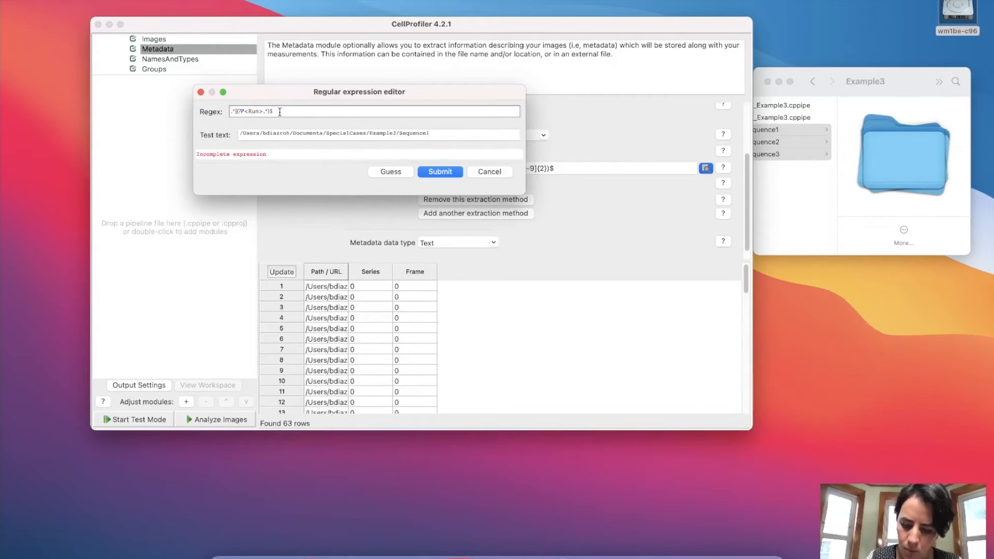
{"action": "type", "text": "\\/"}
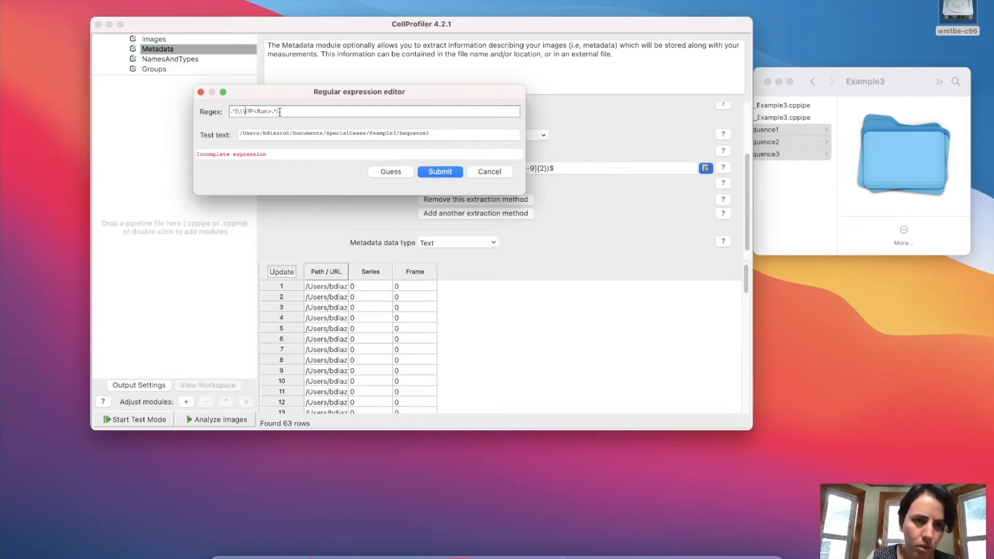
{"action": "type", "text": "/]"}
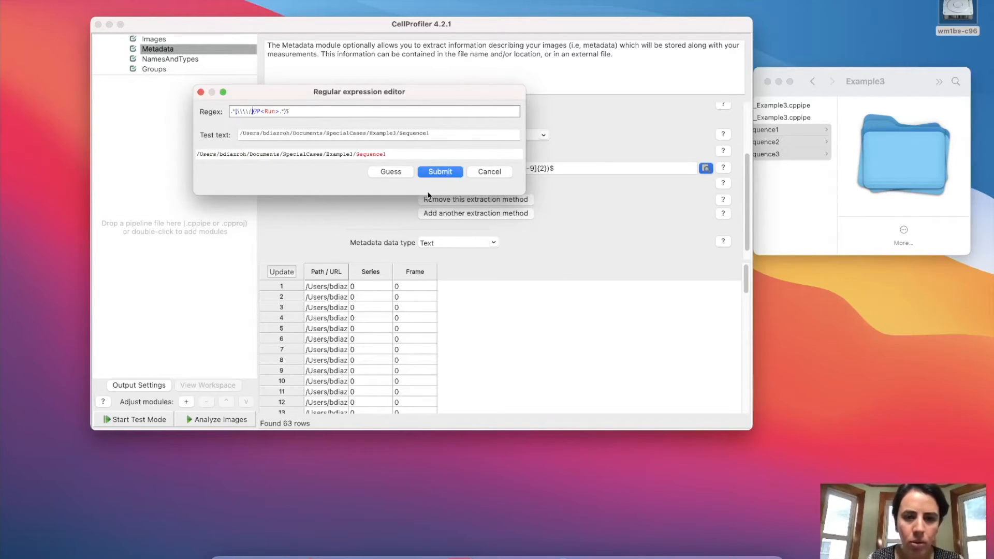
Submit the folder name regular expression and update the metadata table, with the window widened to show all columns.
{"action": "left_click", "coordinate": [440, 172]}
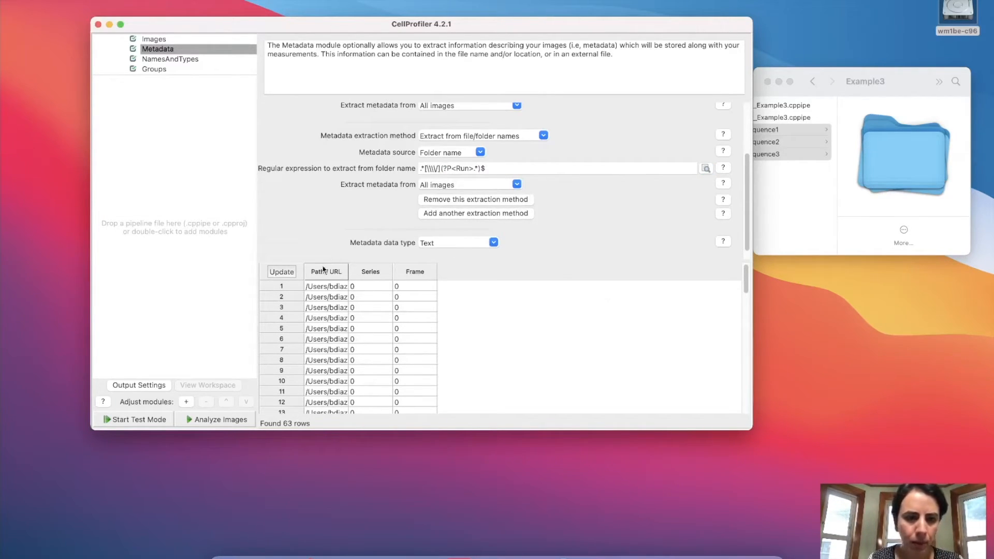
{"action": "left_click", "coordinate": [289, 272]}
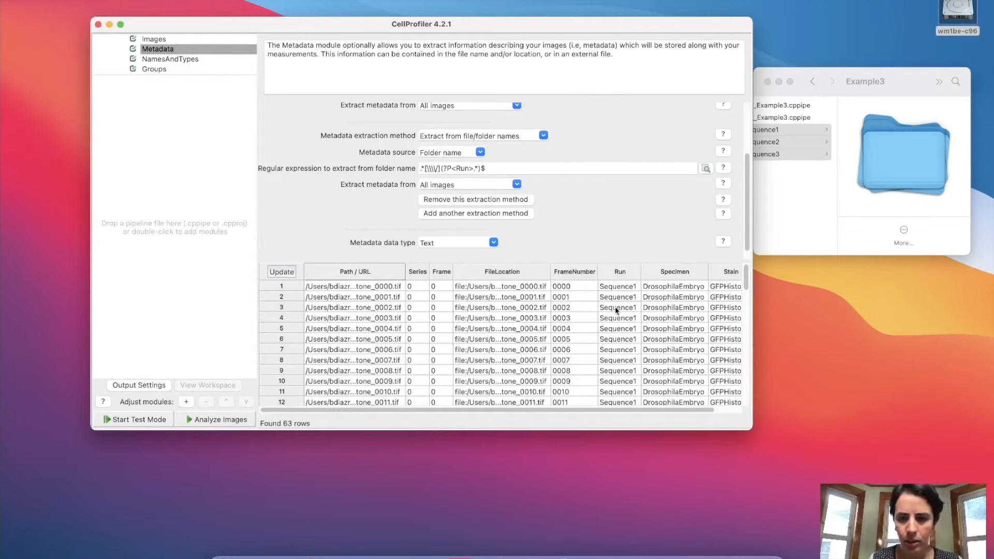
{"action": "left_click_drag", "start_coordinate": [752, 429], "coordinate": [832, 455]}
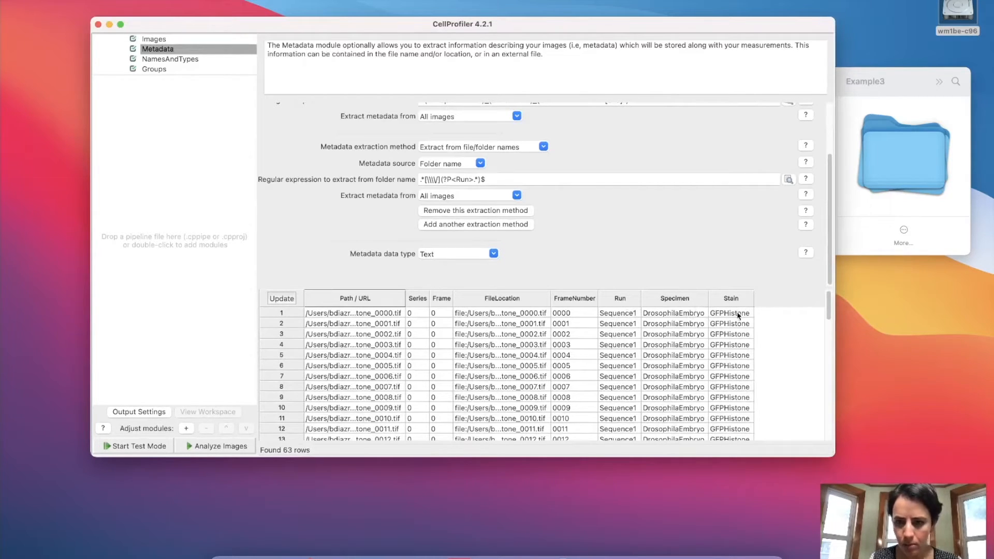
In NamesAndTypes, assign a name to images matching rules, with the rule Metadata Does Have Stain matching GFPHistone.
{"action": "left_click", "coordinate": [185, 61]}
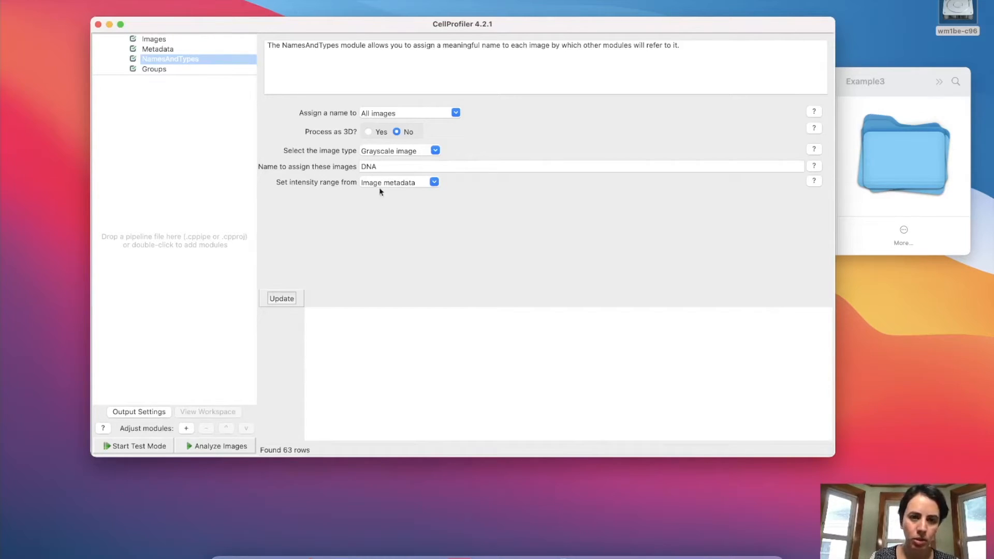
{"action": "left_click", "coordinate": [458, 113]}
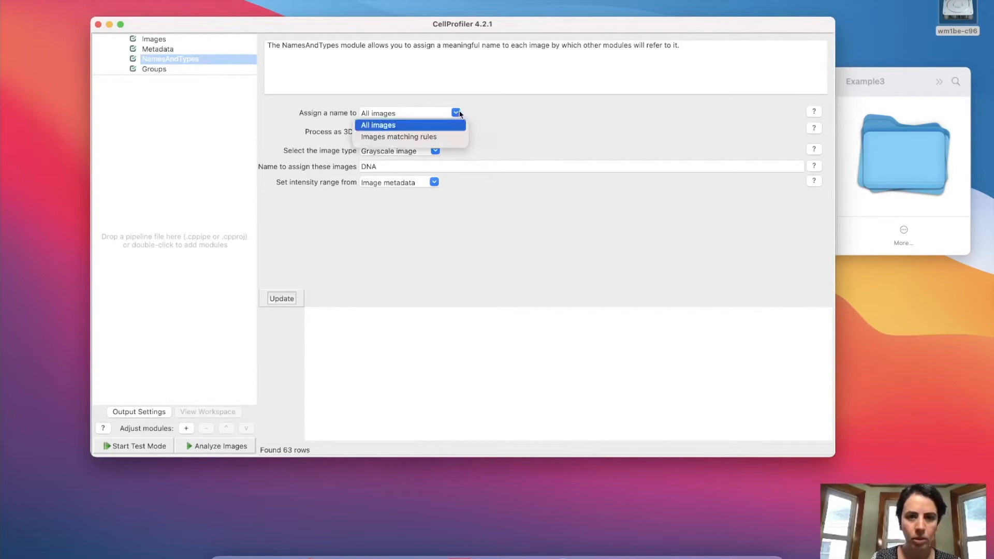
{"action": "left_click", "coordinate": [425, 137]}
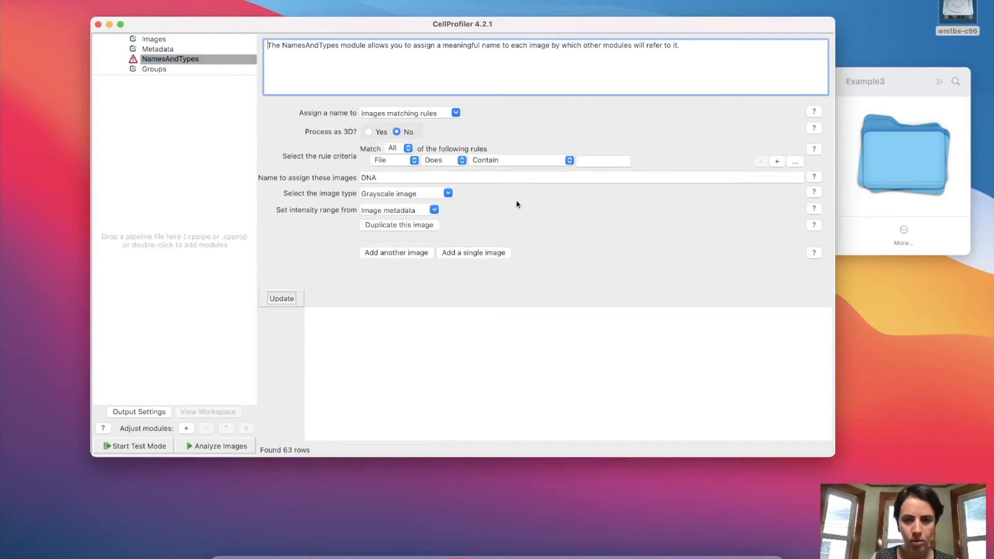
{"action": "left_click", "coordinate": [414, 161]}
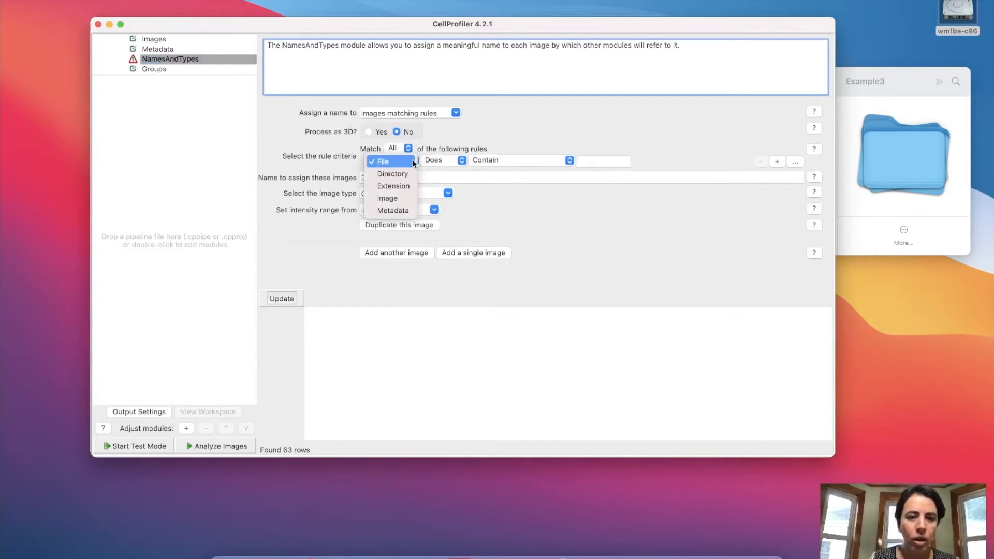
{"action": "left_click", "coordinate": [405, 210]}
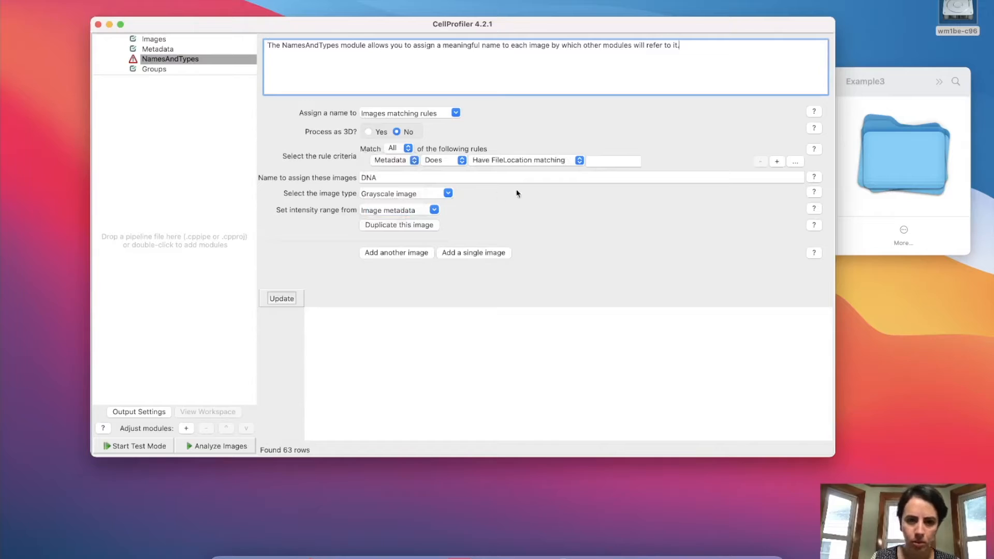
{"action": "left_click", "coordinate": [561, 162]}
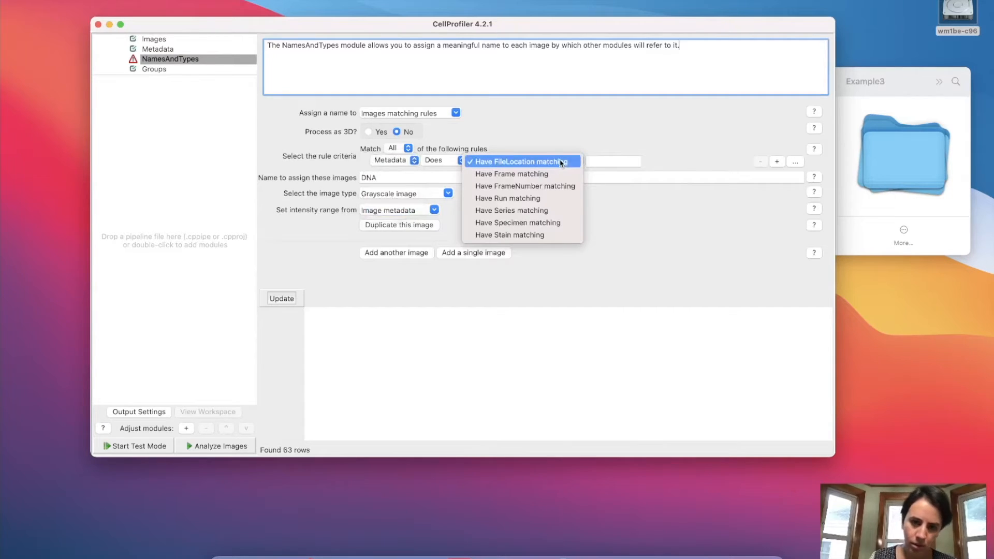
{"action": "left_click", "coordinate": [550, 235]}
{"action": "left_click", "coordinate": [611, 164]}
{"action": "type", "text": "GFPHistone"}
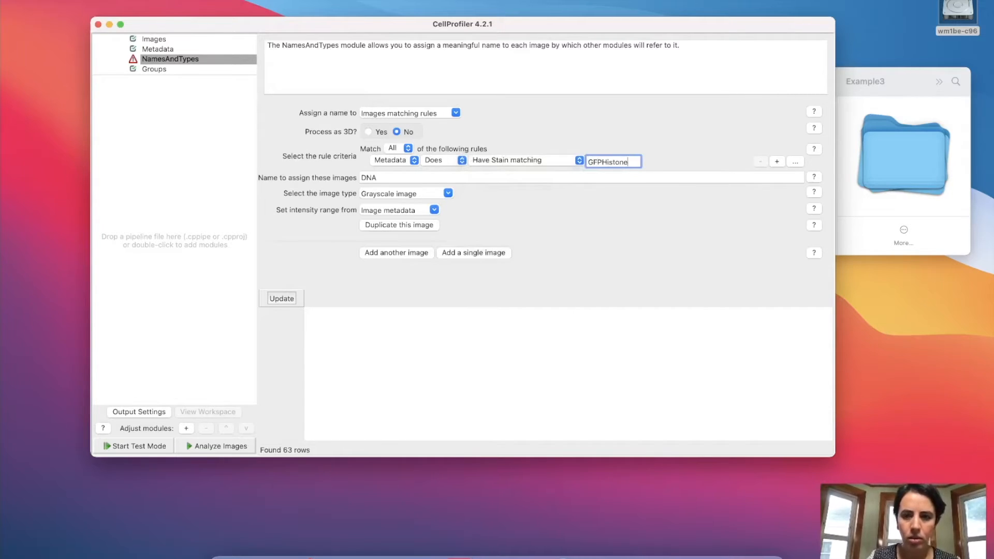
Name the matched images GFP, and update the image set list to check it through to its end.
{"action": "left_click_drag", "start_coordinate": [383, 178], "coordinate": [341, 180]}
{"action": "type", "text": "GFP"}
{"action": "left_click", "coordinate": [488, 208]}
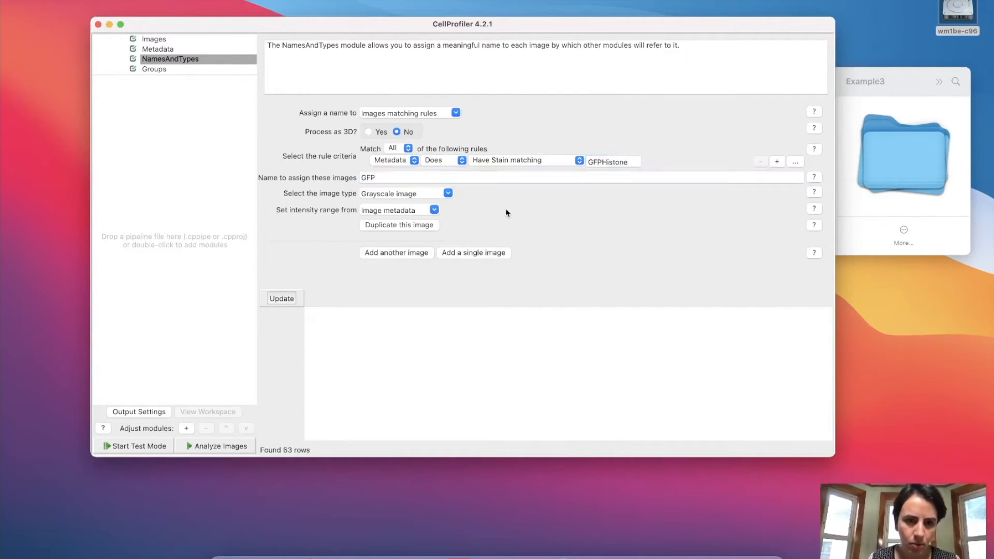
{"action": "left_click", "coordinate": [273, 300]}
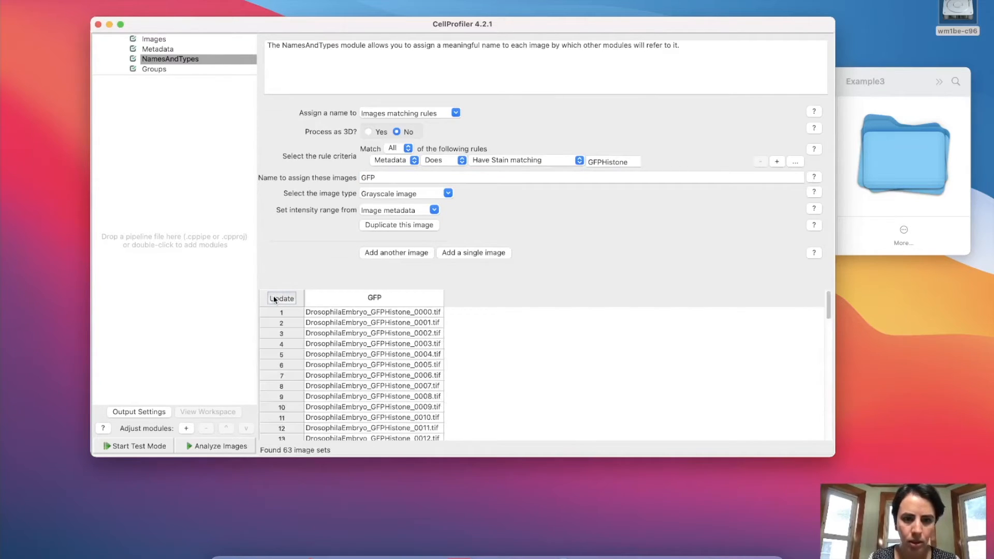
{"action": "scroll", "coordinate": [408, 343], "scroll_direction": "down", "scroll_amount": 15}
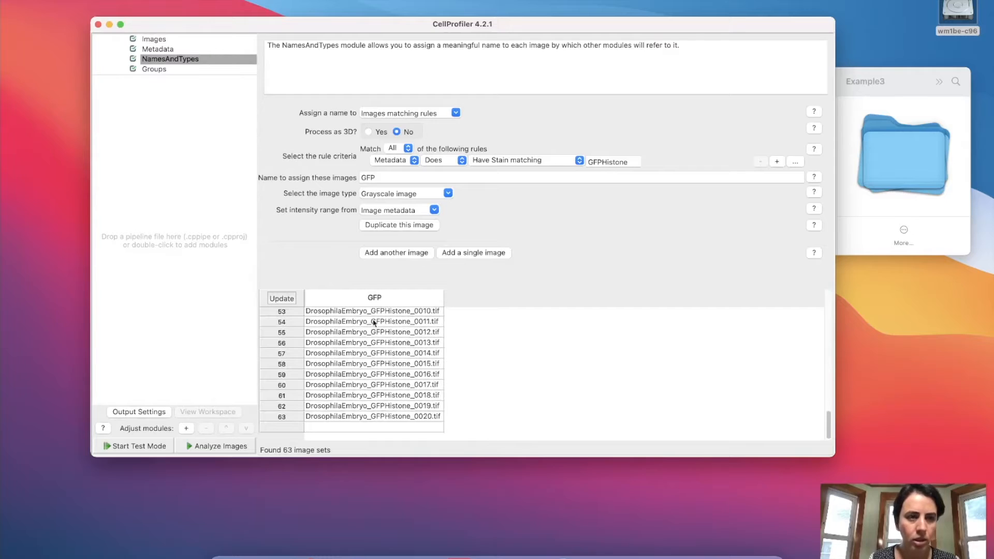
Enable image grouping in the Groups module and set the metadata category to Run.
{"action": "left_click", "coordinate": [166, 69]}
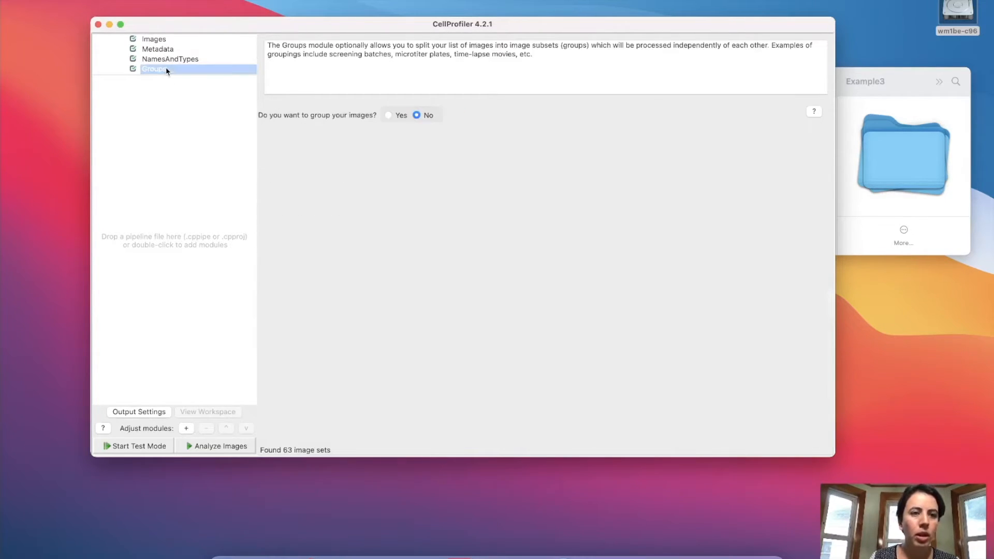
{"action": "left_click", "coordinate": [388, 115]}
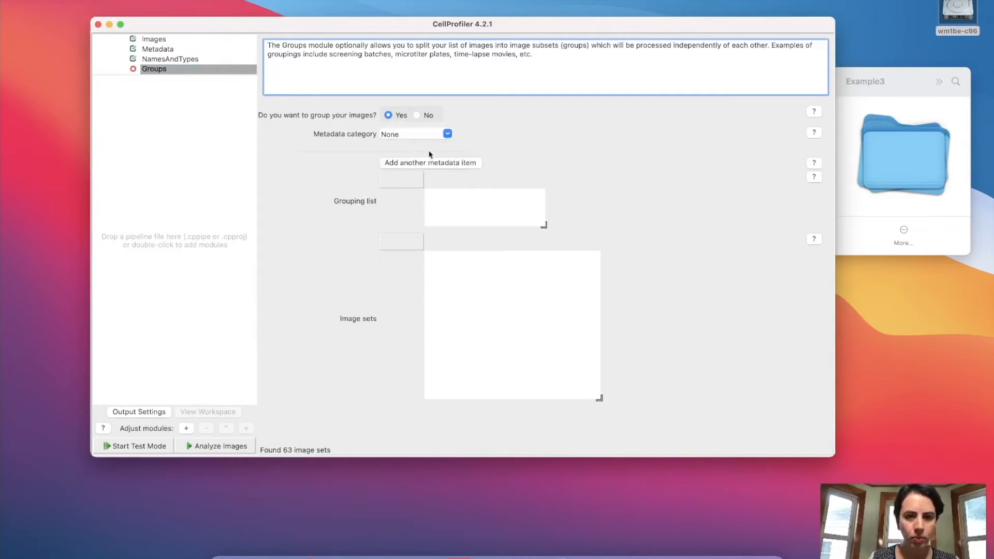
{"action": "left_click", "coordinate": [446, 134]}
{"action": "left_click", "coordinate": [390, 181]}
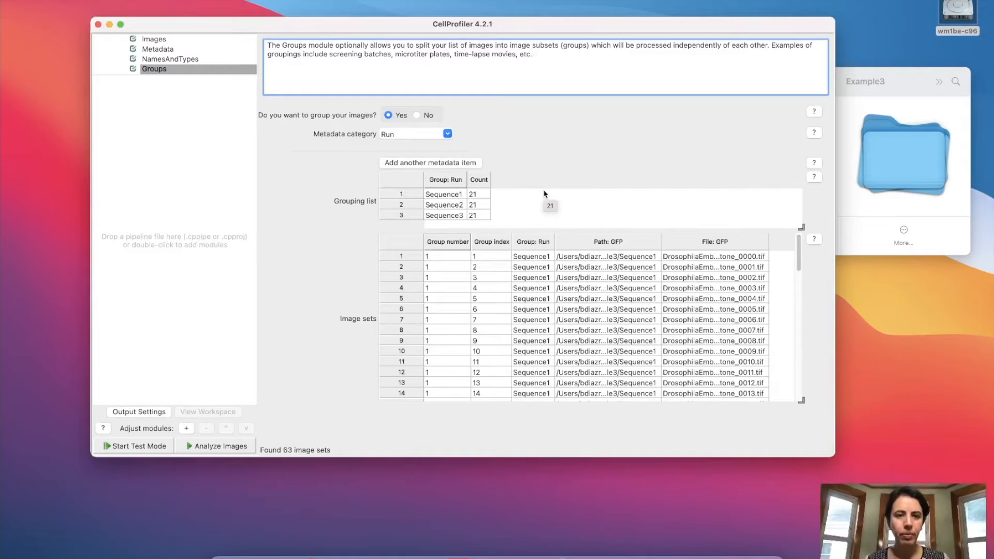
Switch to the Finder window and open the Example4 folder.
{"action": "left_click", "coordinate": [887, 122]}
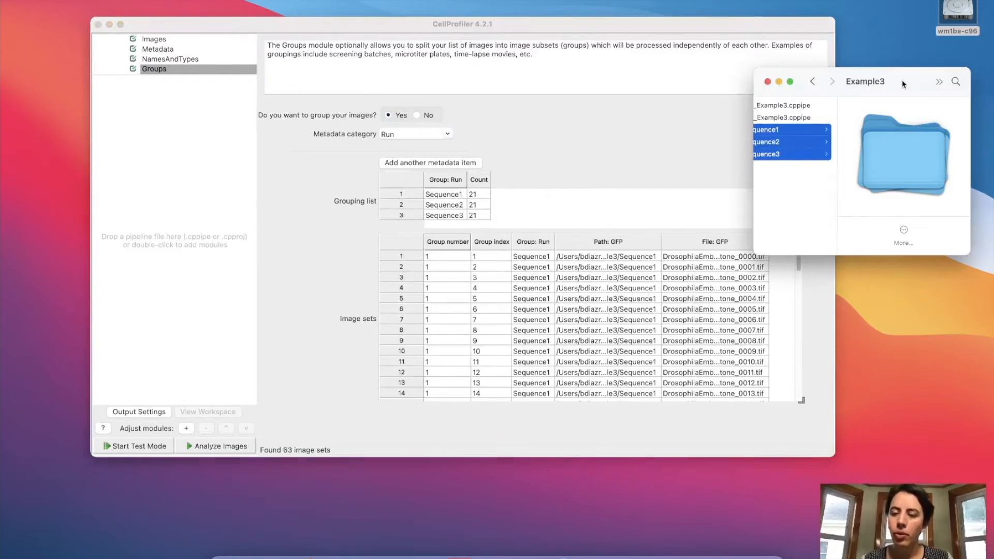
{"action": "scroll", "coordinate": [795, 208], "scroll_direction": "left", "scroll_amount": 5}
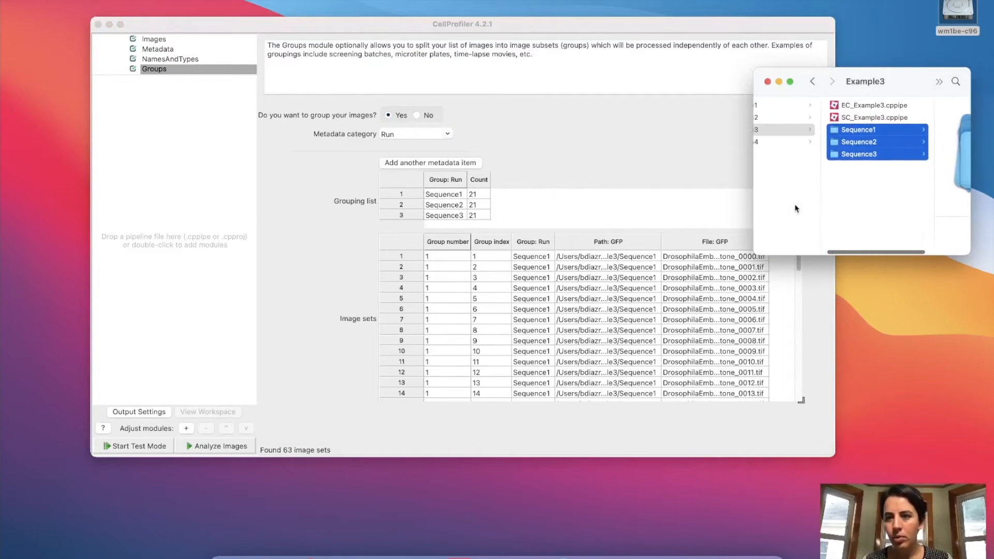
{"action": "left_click", "coordinate": [786, 141]}
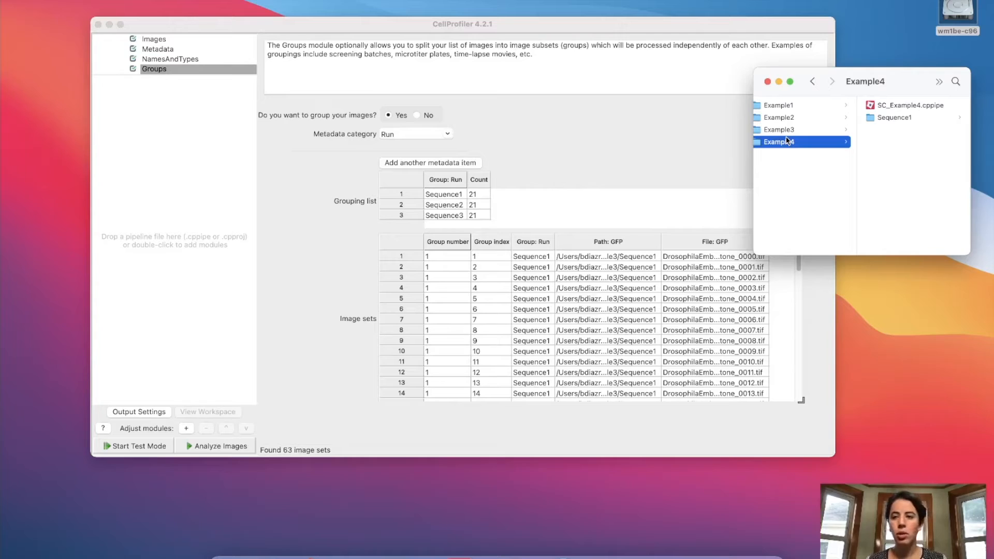
Open Example4's Sequence1 folder in Finder, and clear all files from the file list in CellProfiler's Images module.
{"action": "left_click", "coordinate": [897, 118]}
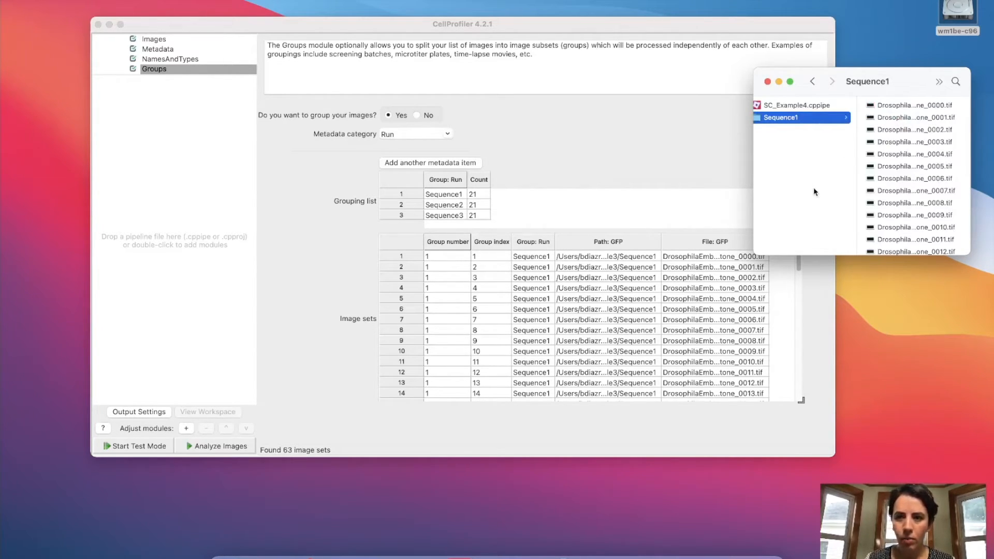
{"action": "left_click", "coordinate": [158, 39]}
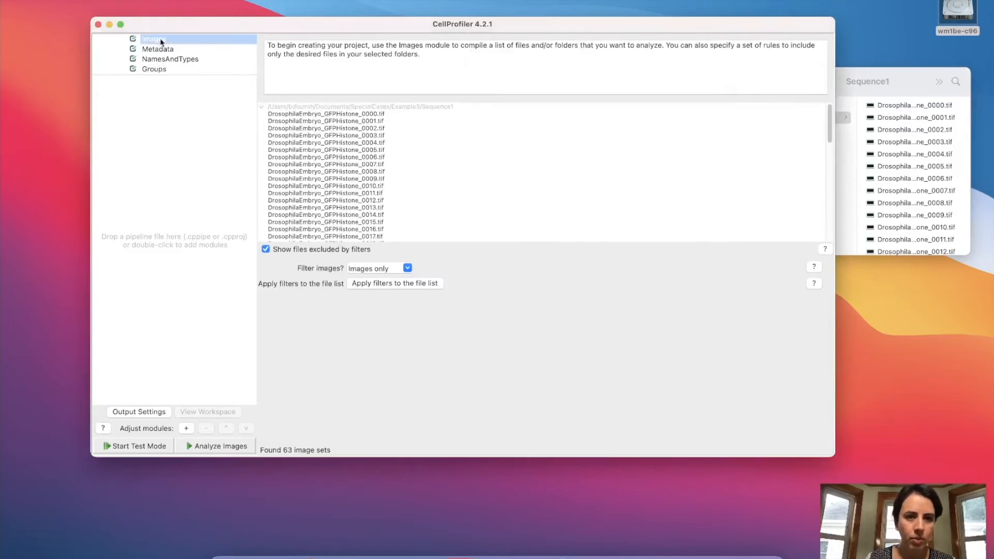
{"action": "right_click", "coordinate": [393, 107]}
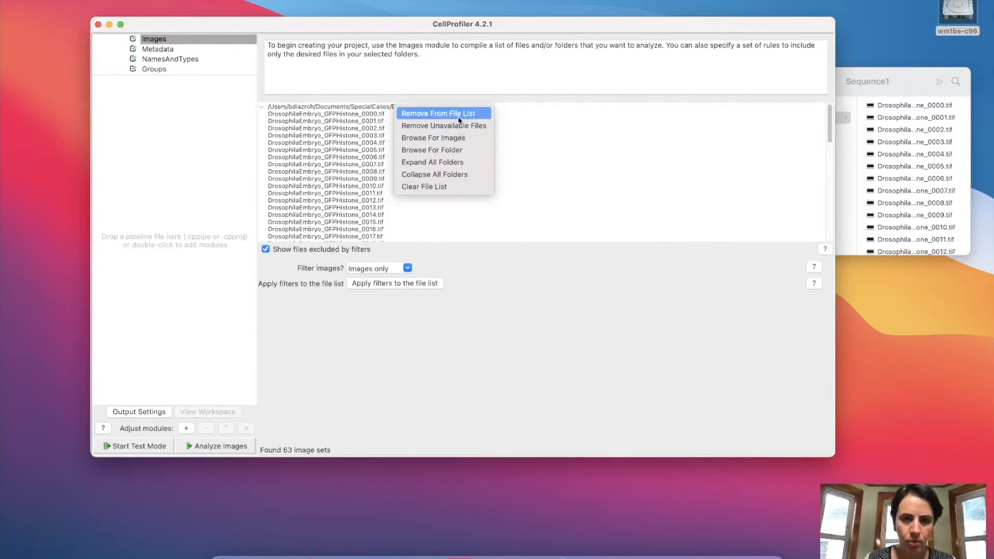
{"action": "left_click", "coordinate": [444, 186]}
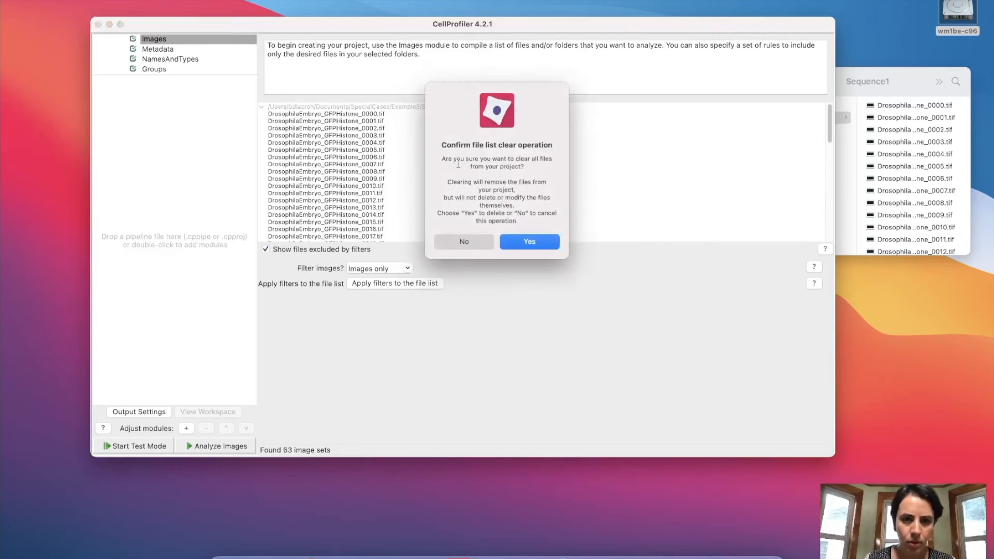
{"action": "left_click", "coordinate": [537, 243]}
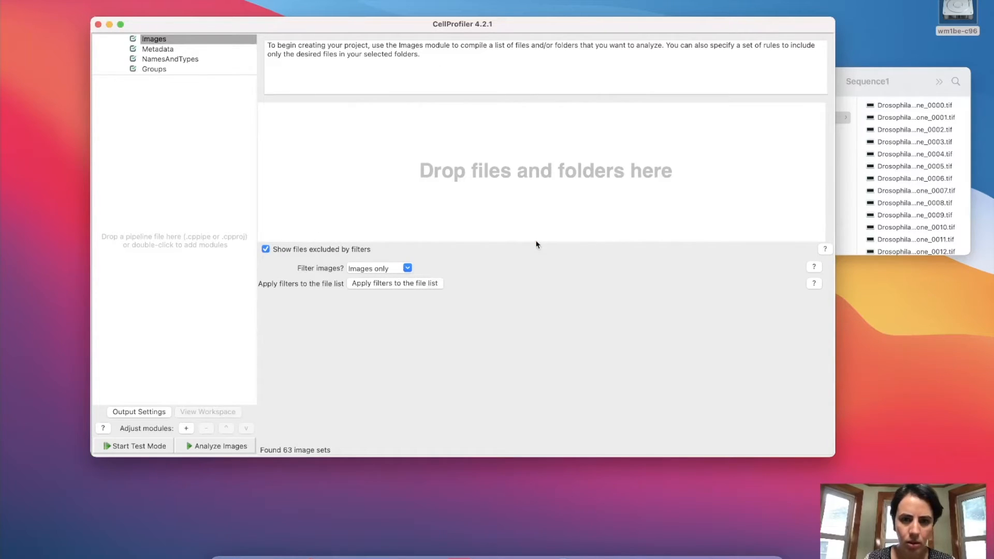
Load the Example4 Sequence1 folder into the Images module, and update the extracted metadata table to check its last rows.
{"action": "left_click", "coordinate": [889, 79]}
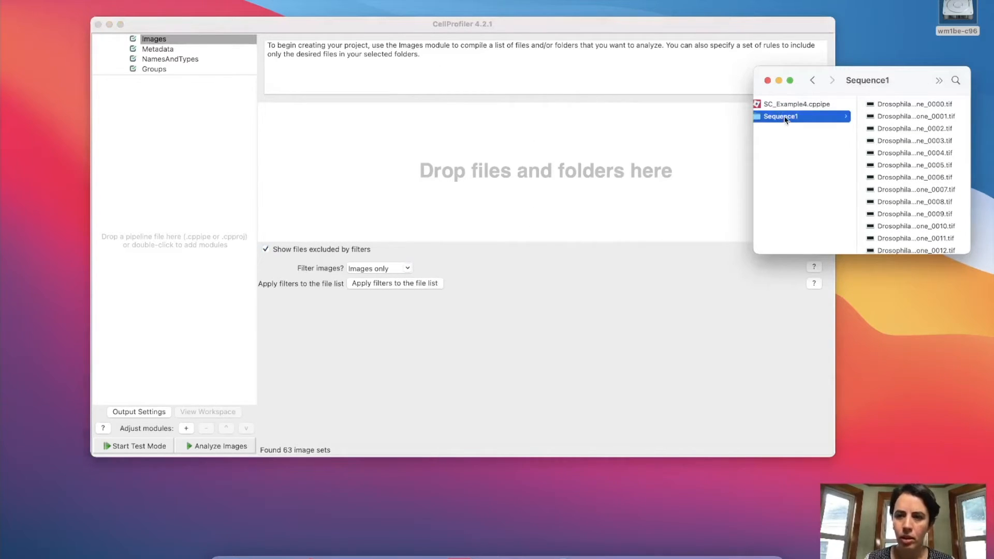
{"action": "left_click_drag", "start_coordinate": [694, 134], "coordinate": [458, 182]}
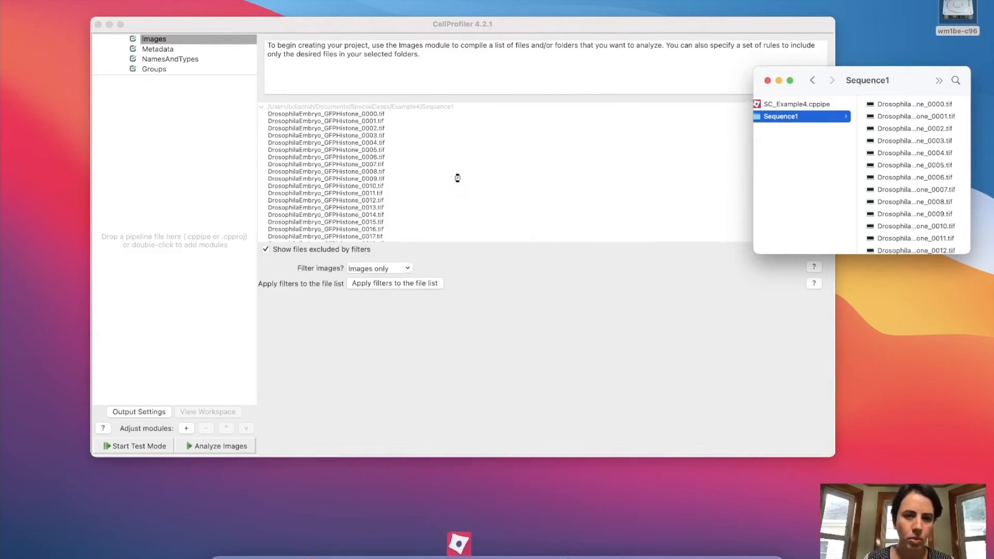
{"action": "left_click", "coordinate": [159, 50]}
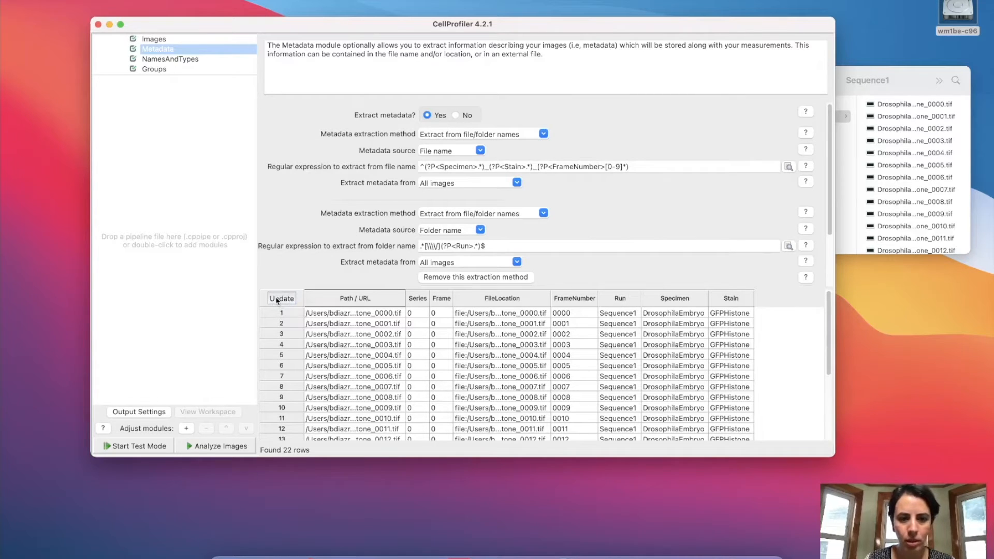
{"action": "scroll", "coordinate": [540, 322], "scroll_direction": "down", "scroll_amount": 5}
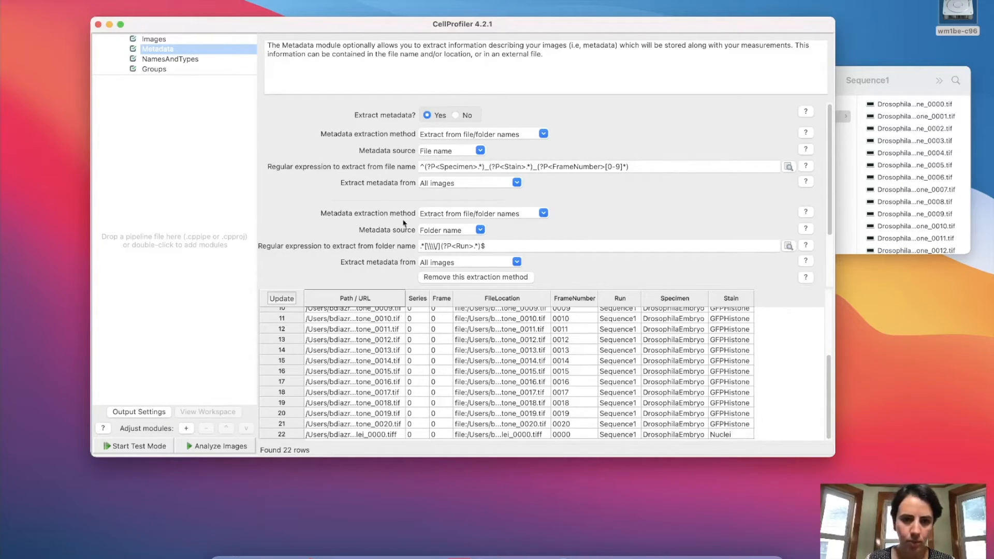
Add another image in NamesAndTypes with the rule Metadata Does Have Stain matching Nuclei.
{"action": "left_click", "coordinate": [187, 60]}
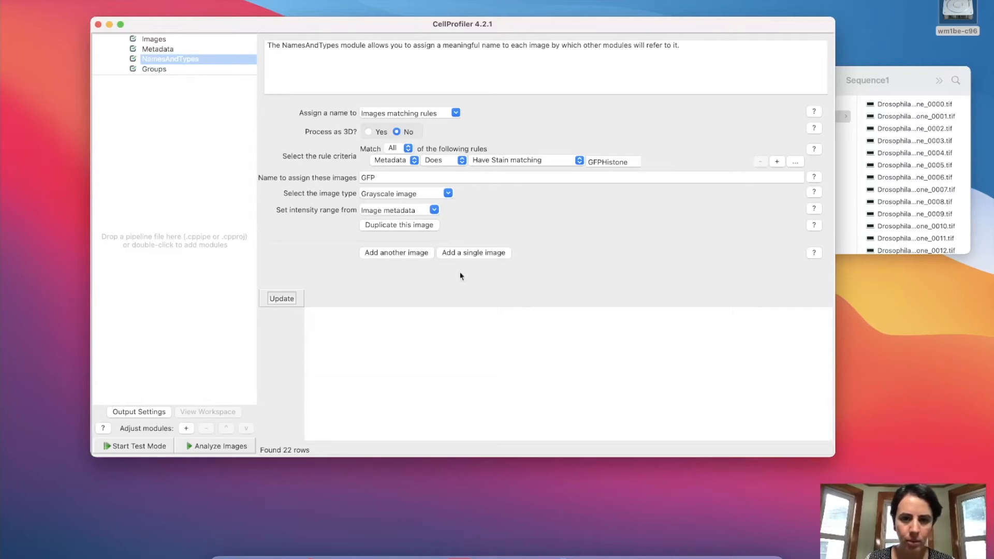
{"action": "left_click", "coordinate": [408, 253]}
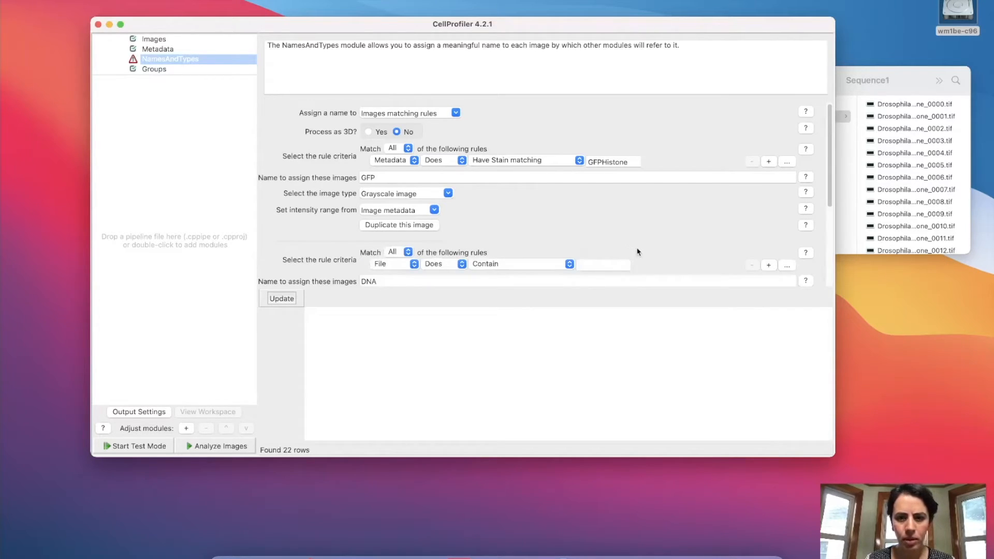
{"action": "scroll", "coordinate": [638, 252], "scroll_direction": "down", "scroll_amount": 3}
{"action": "left_click", "coordinate": [403, 210]}
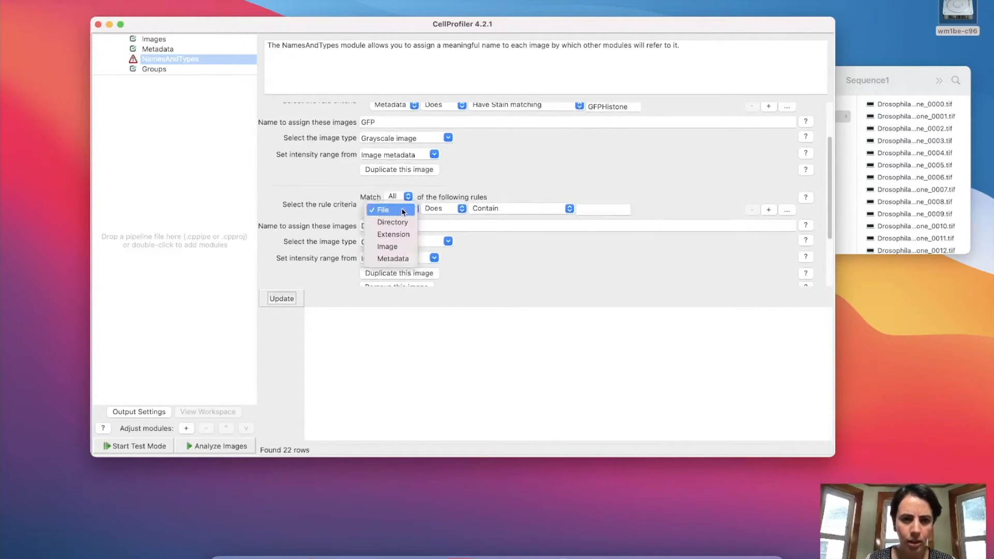
{"action": "left_click", "coordinate": [393, 258]}
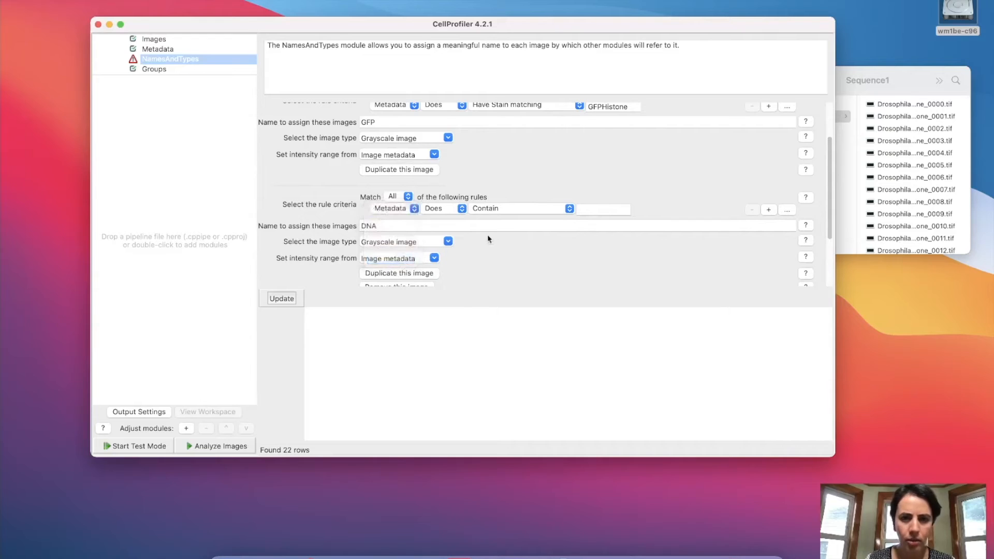
{"action": "left_click", "coordinate": [513, 209]}
{"action": "left_click", "coordinate": [519, 284]}
{"action": "left_click", "coordinate": [599, 209]}
{"action": "type", "text": "Nuv"}
{"action": "key", "text": "BackSpace"}
{"action": "type", "text": "clei"}
{"action": "left_click", "coordinate": [596, 243]}
Set the image type for the Nuclei stain to Objects, keep the name Nucleus, and review both image assignments.
{"action": "scroll", "coordinate": [595, 242], "scroll_direction": "down", "scroll_amount": 1}
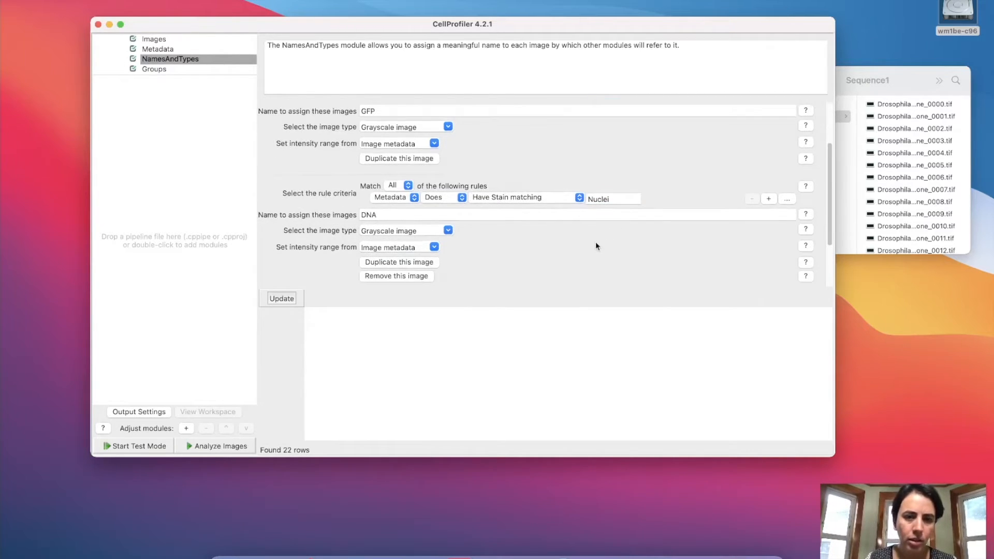
{"action": "left_click", "coordinate": [449, 230]}
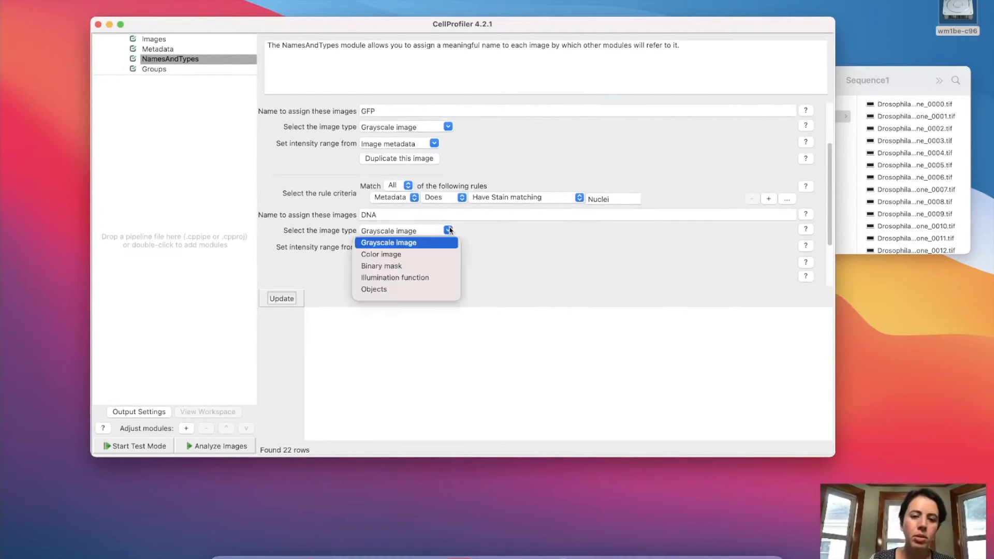
{"action": "left_click", "coordinate": [386, 291]}
{"action": "scroll", "coordinate": [496, 259], "scroll_direction": "down", "scroll_amount": 4}
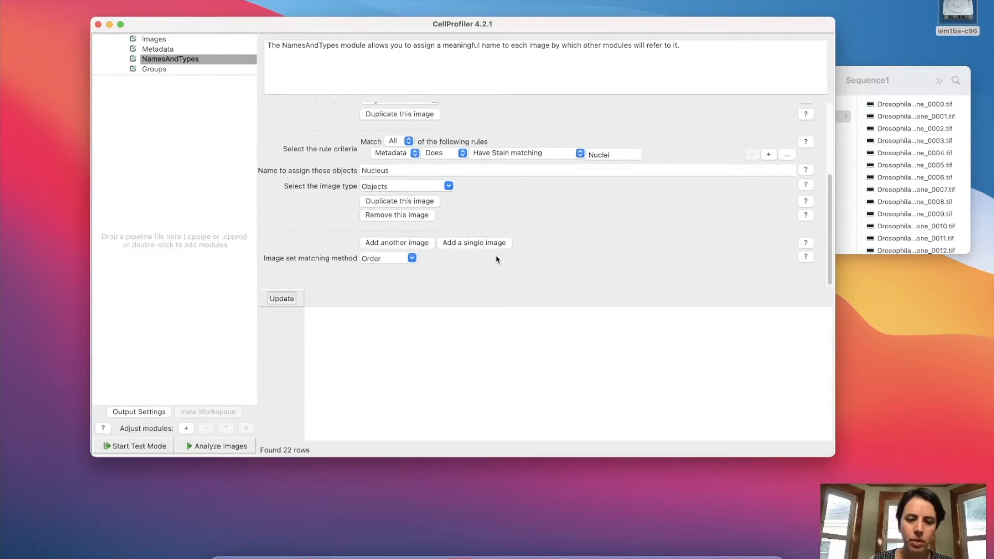
{"action": "left_click", "coordinate": [395, 169]}
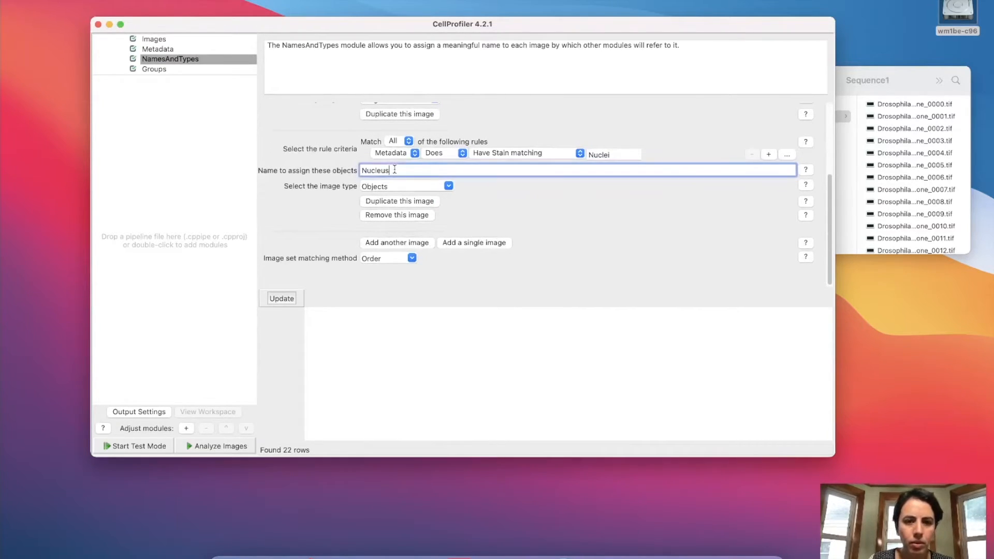
{"action": "left_click", "coordinate": [547, 218]}
{"action": "scroll", "coordinate": [547, 217], "scroll_direction": "up", "scroll_amount": 5}
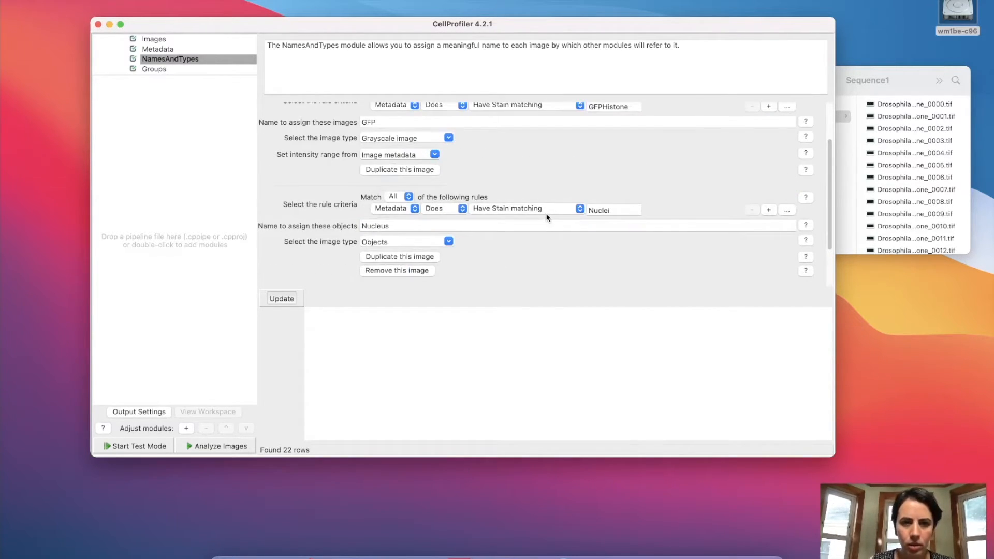
{"action": "scroll", "coordinate": [592, 277], "scroll_direction": "down", "scroll_amount": 5}
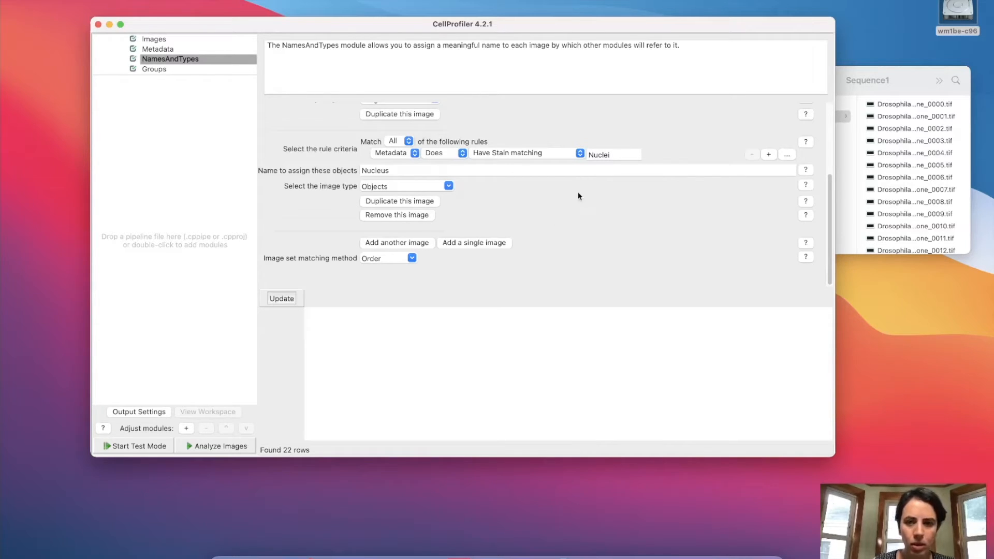
{"action": "scroll", "coordinate": [578, 195], "scroll_direction": "up", "scroll_amount": 3}
{"action": "scroll", "coordinate": [552, 222], "scroll_direction": "down", "scroll_amount": 3}
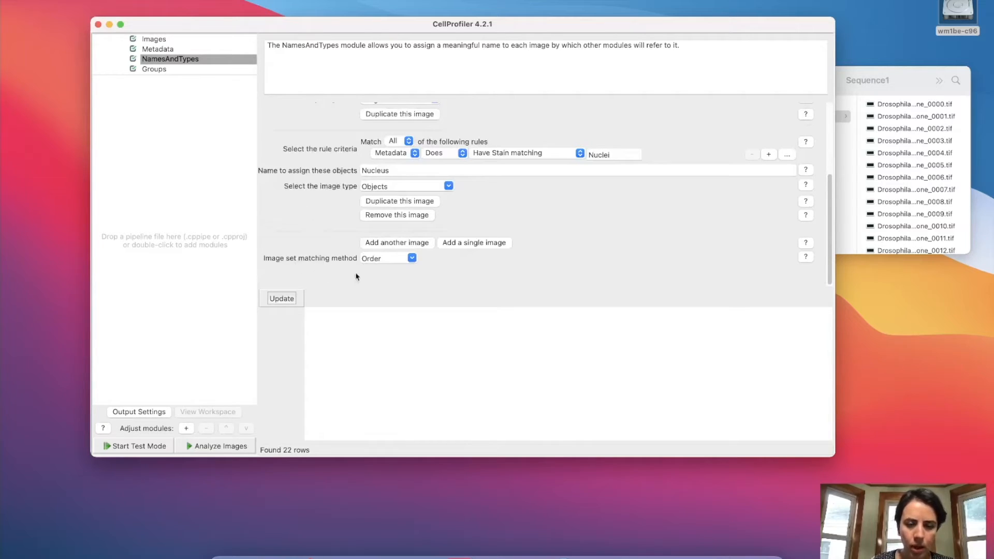
Set the image set matching method to Metadata, matching Run for GFP with Run for Nucleus.
{"action": "left_click", "coordinate": [411, 258]}
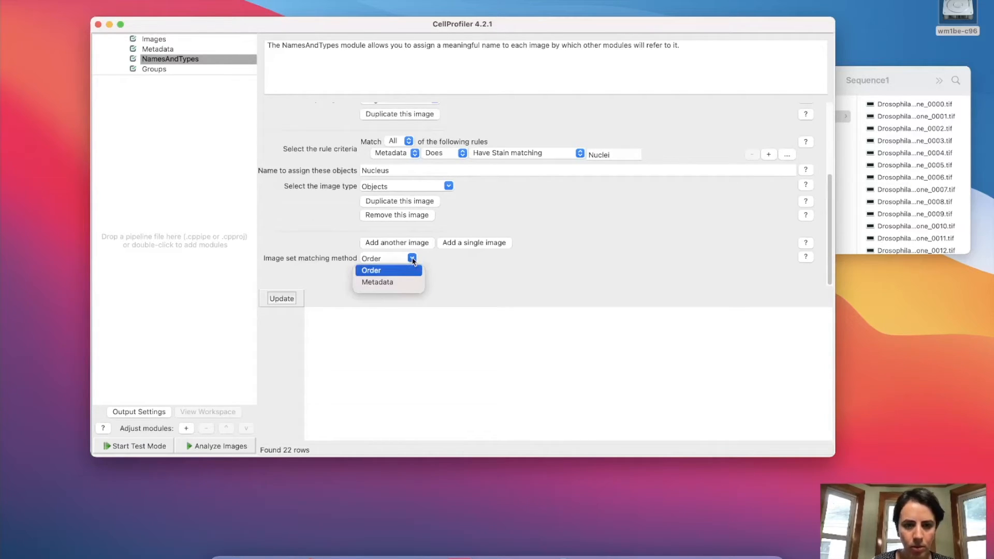
{"action": "left_click", "coordinate": [383, 282]}
{"action": "scroll", "coordinate": [599, 257], "scroll_direction": "down", "scroll_amount": 2}
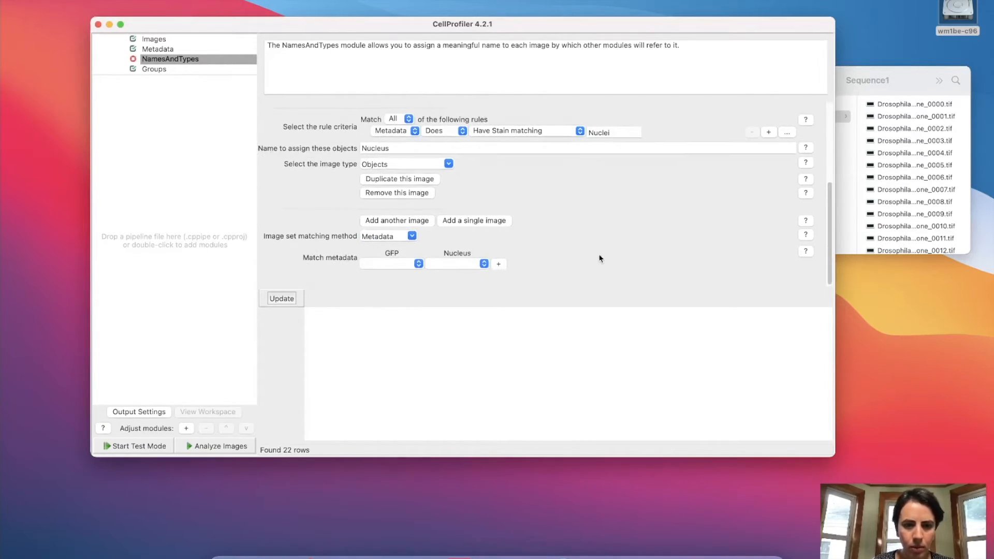
{"action": "left_click", "coordinate": [415, 266]}
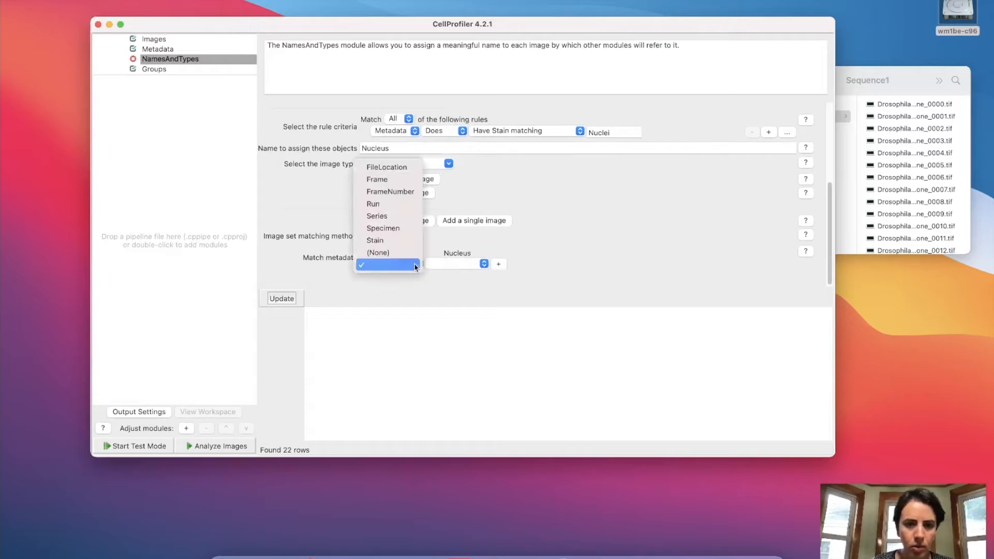
{"action": "left_click", "coordinate": [409, 204]}
{"action": "left_click", "coordinate": [484, 264]}
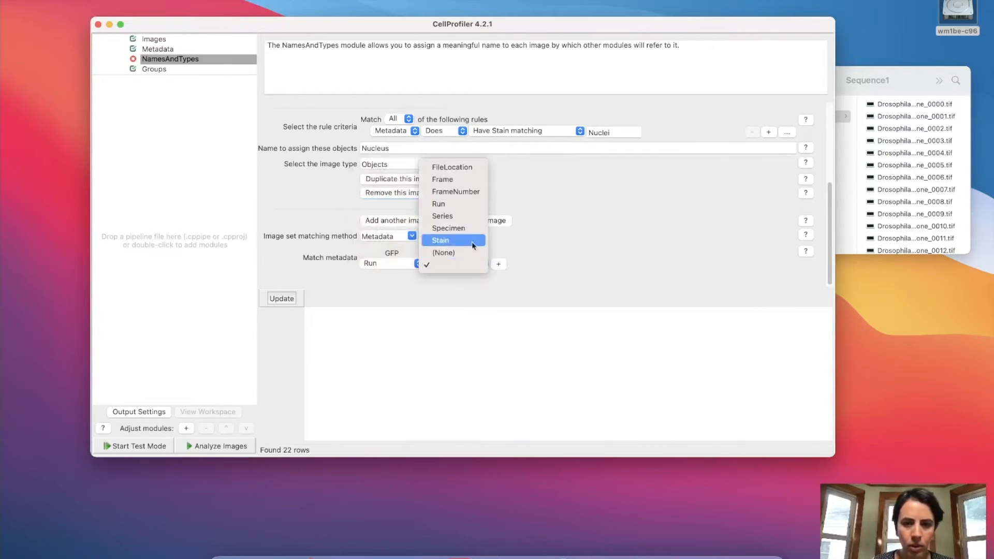
{"action": "left_click", "coordinate": [464, 204]}
Add a second metadata match with FrameNumber for GFP and (None) for Nucleus.
{"action": "left_click", "coordinate": [499, 264]}
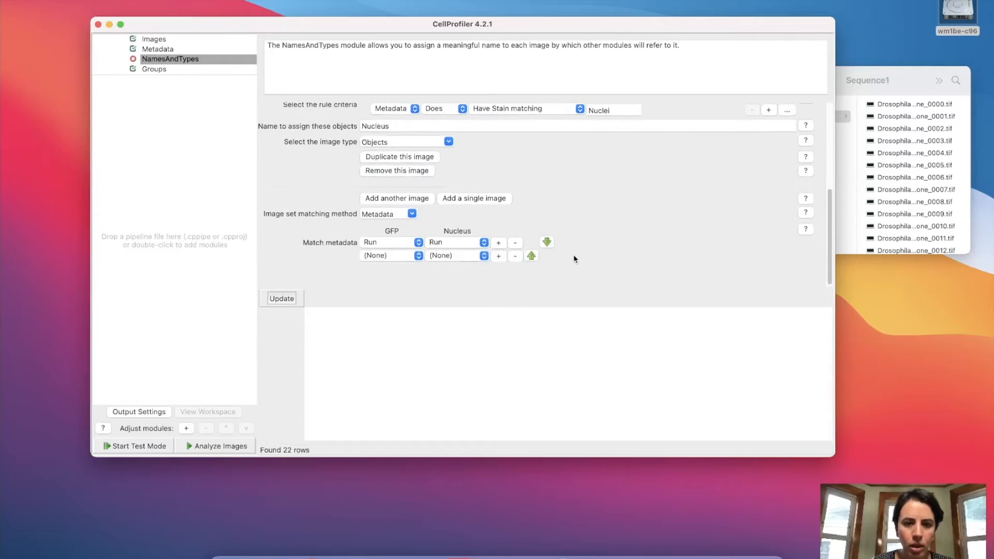
{"action": "left_click", "coordinate": [409, 256]}
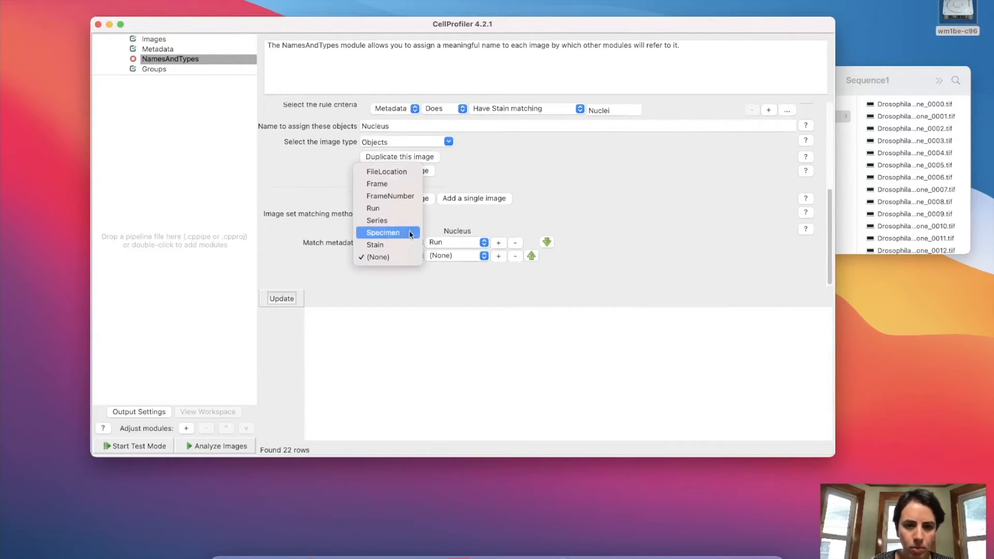
{"action": "left_click", "coordinate": [408, 198]}
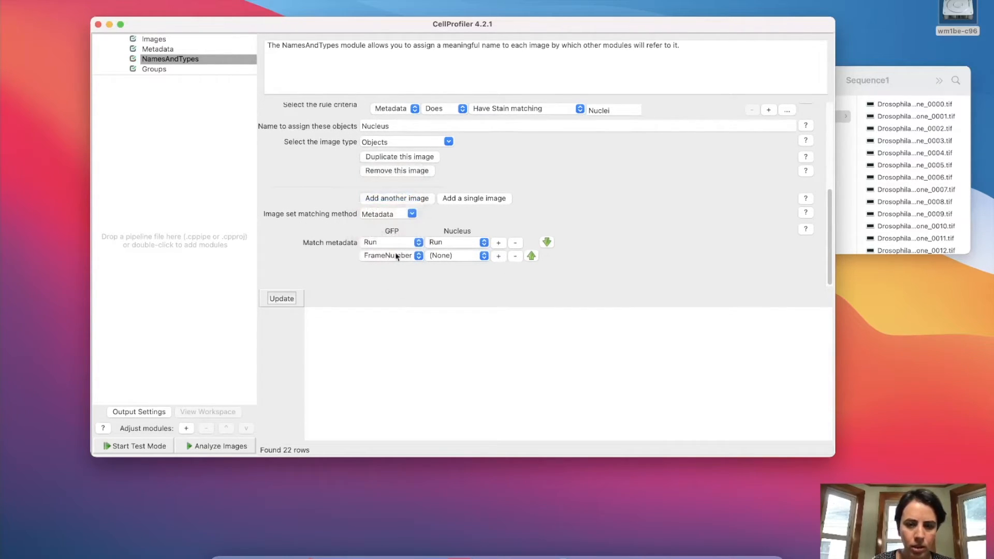
Update the image set list and check the GFP and Nucleus pairings through to the last frame.
{"action": "left_click", "coordinate": [290, 299]}
{"action": "scroll", "coordinate": [616, 303], "scroll_direction": "up", "scroll_amount": 2}
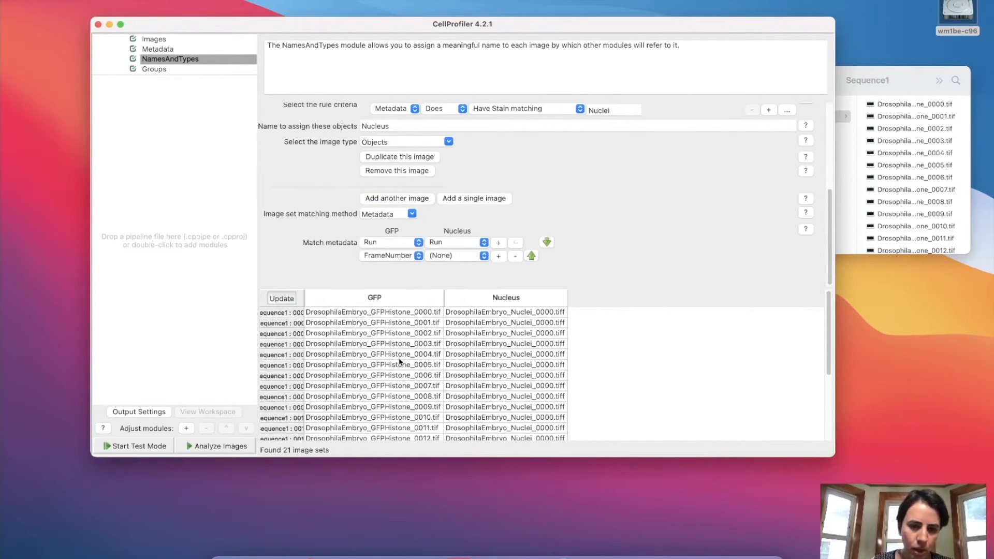
{"action": "scroll", "coordinate": [400, 361], "scroll_direction": "down", "scroll_amount": 5}
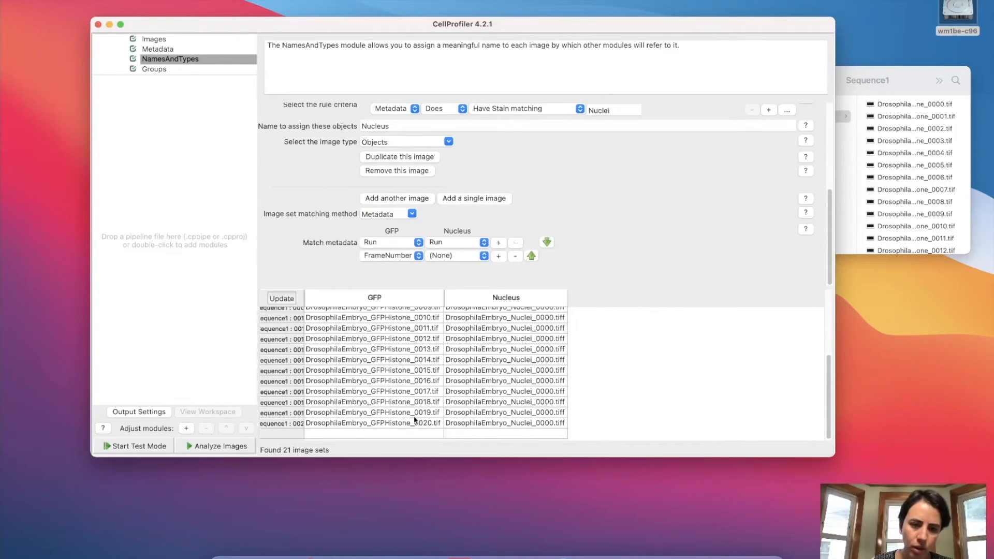
{"action": "scroll", "coordinate": [519, 353], "scroll_direction": "up", "scroll_amount": 3}
{"action": "scroll", "coordinate": [519, 353], "scroll_direction": "up", "scroll_amount": 2}
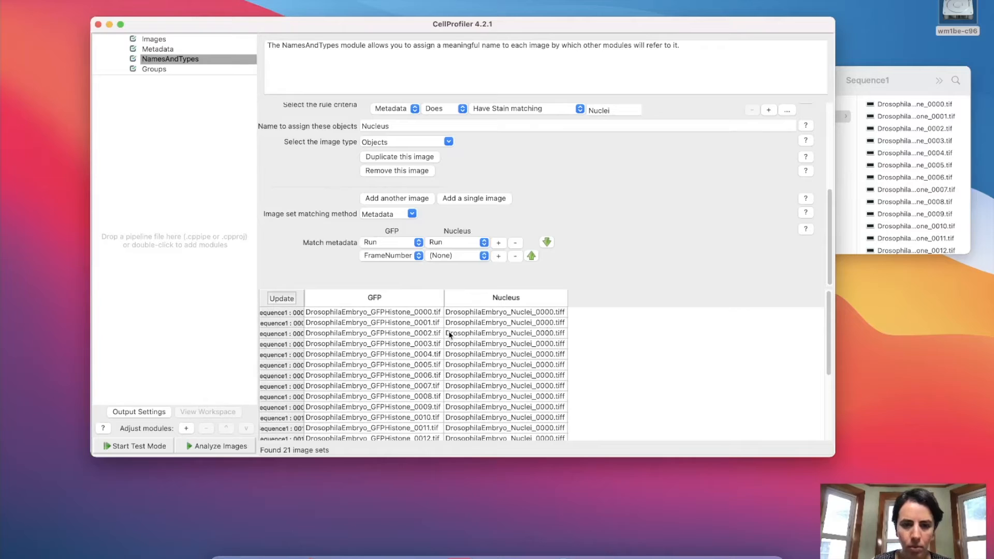
{"action": "left_click", "coordinate": [621, 400]}
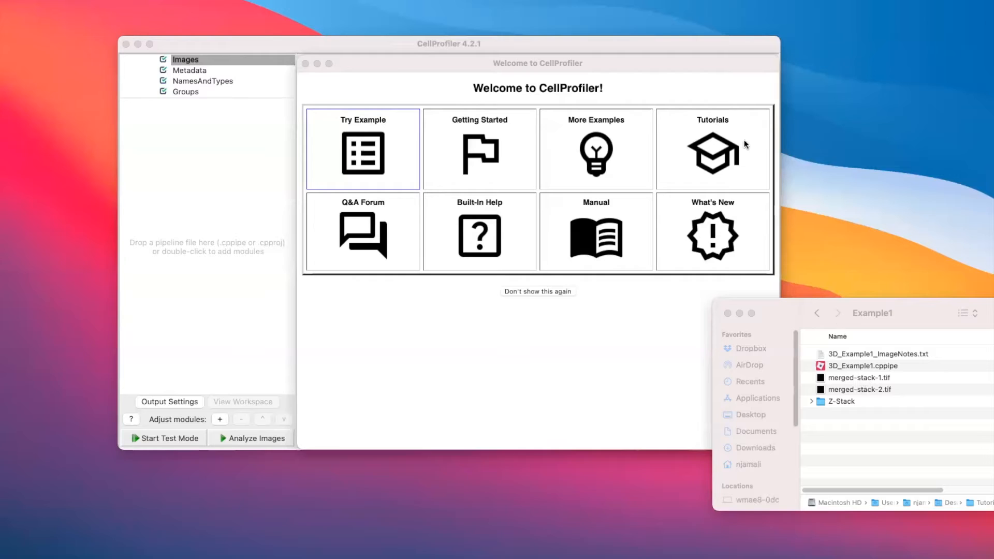
Close the welcome window and load merged-stack-1.tif and merged-stack-2.tif from the Example1 folder into the Images module.
{"action": "left_click", "coordinate": [564, 67]}
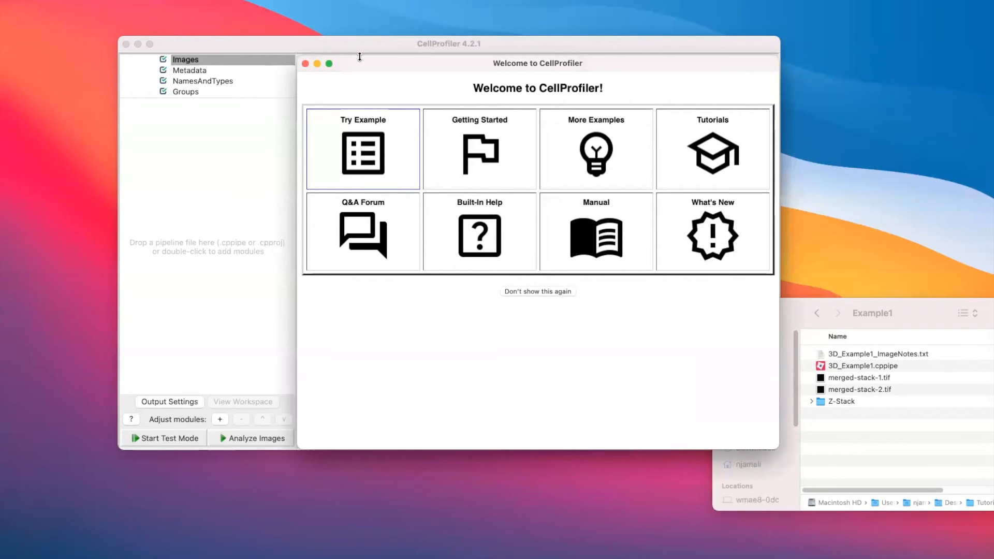
{"action": "left_click", "coordinate": [305, 63]}
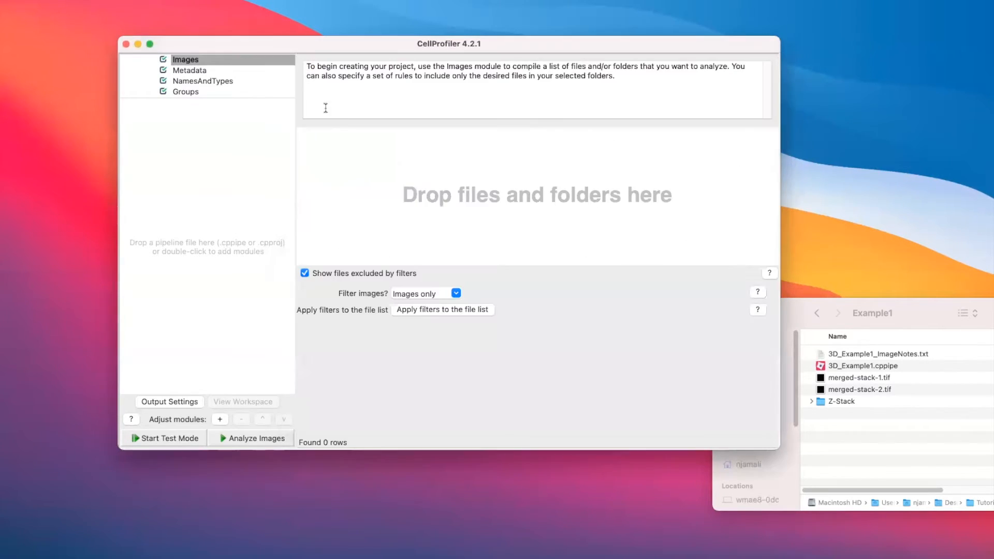
{"action": "left_click", "coordinate": [896, 300]}
{"action": "left_click", "coordinate": [873, 378]}
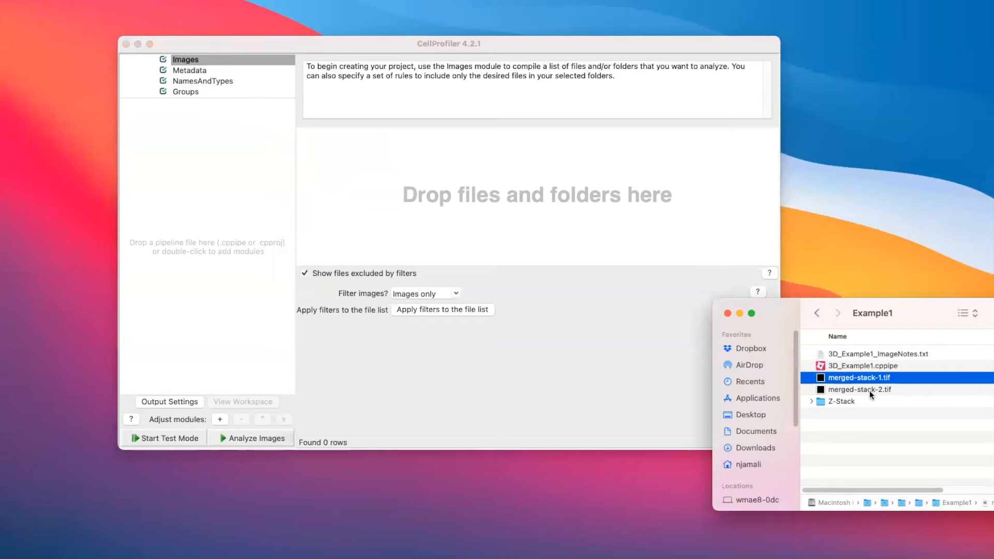
{"action": "left_click", "coordinate": [869, 390], "text": "shift"}
{"action": "left_click_drag", "start_coordinate": [848, 372], "coordinate": [457, 167]}
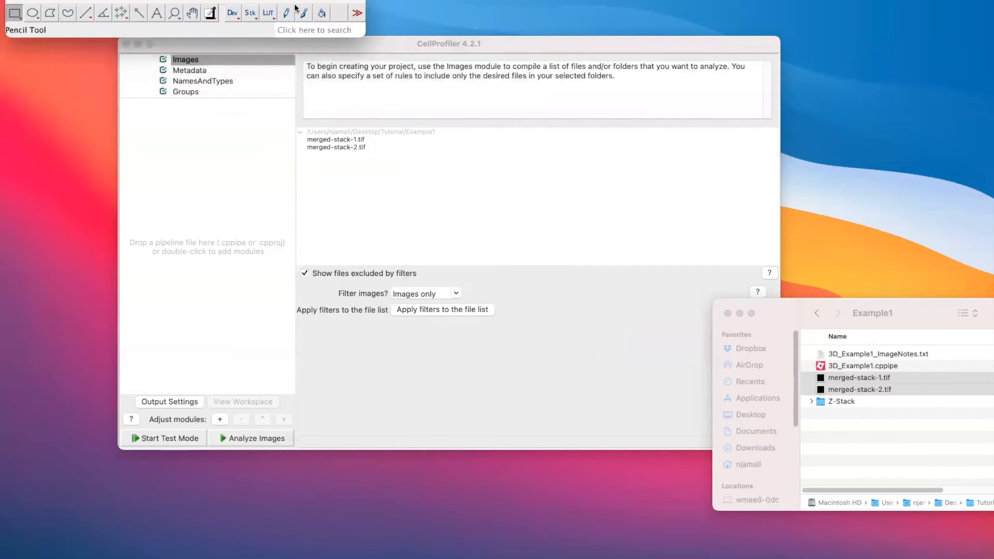
Open merged-stack-1.tif in ImageJ, view its second channel and each z-slice, and close the image.
{"action": "left_click", "coordinate": [886, 400]}
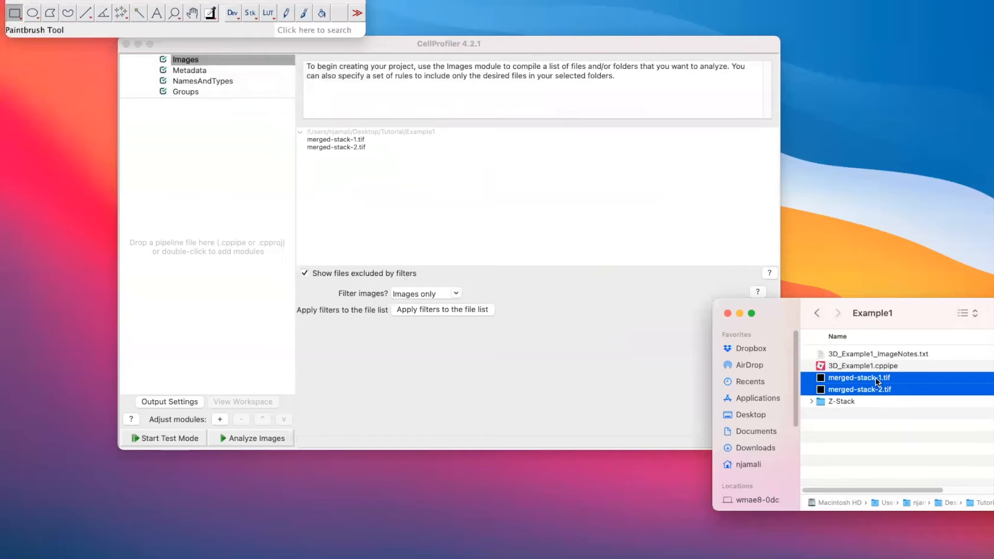
{"action": "left_click", "coordinate": [863, 377]}
{"action": "left_click_drag", "start_coordinate": [864, 377], "coordinate": [129, 26]}
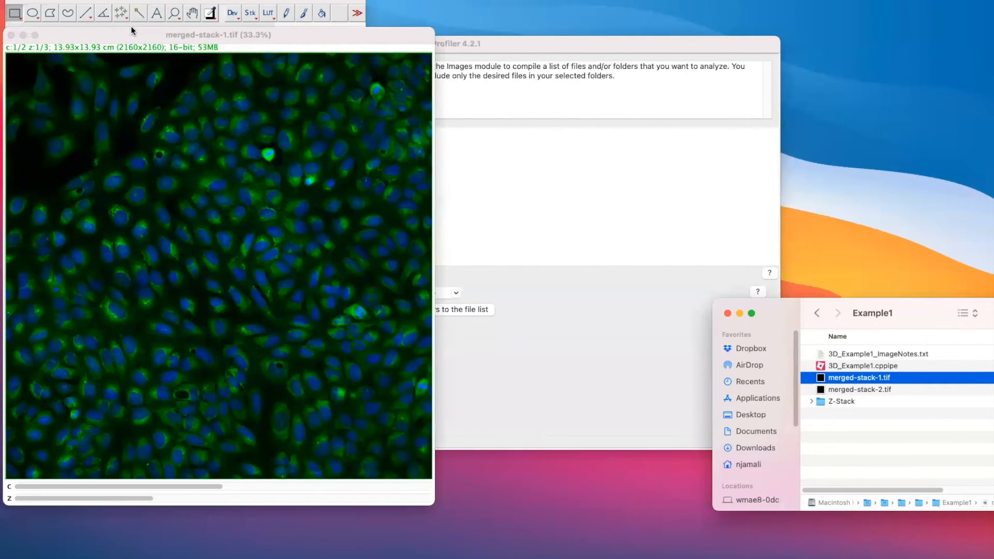
{"action": "left_click", "coordinate": [274, 486]}
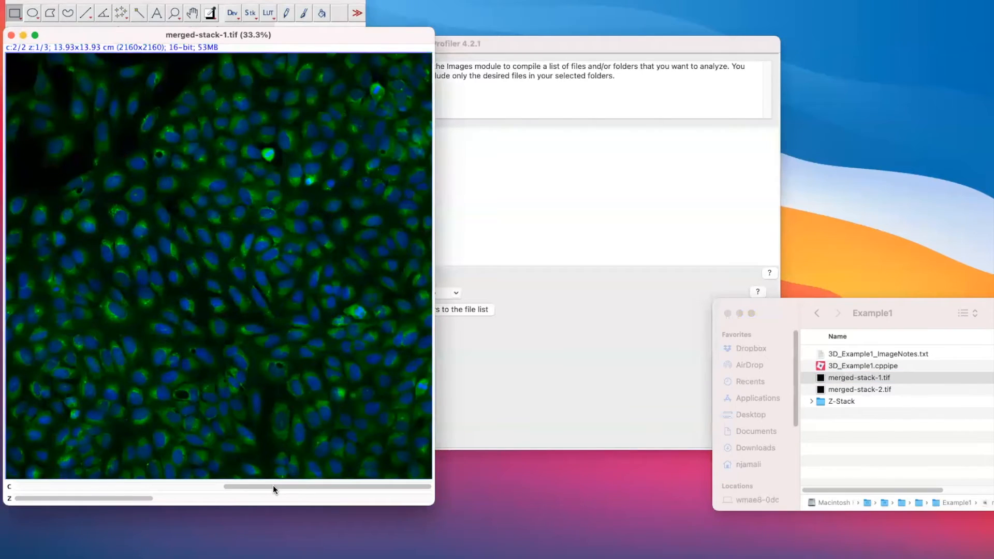
{"action": "left_click", "coordinate": [181, 499]}
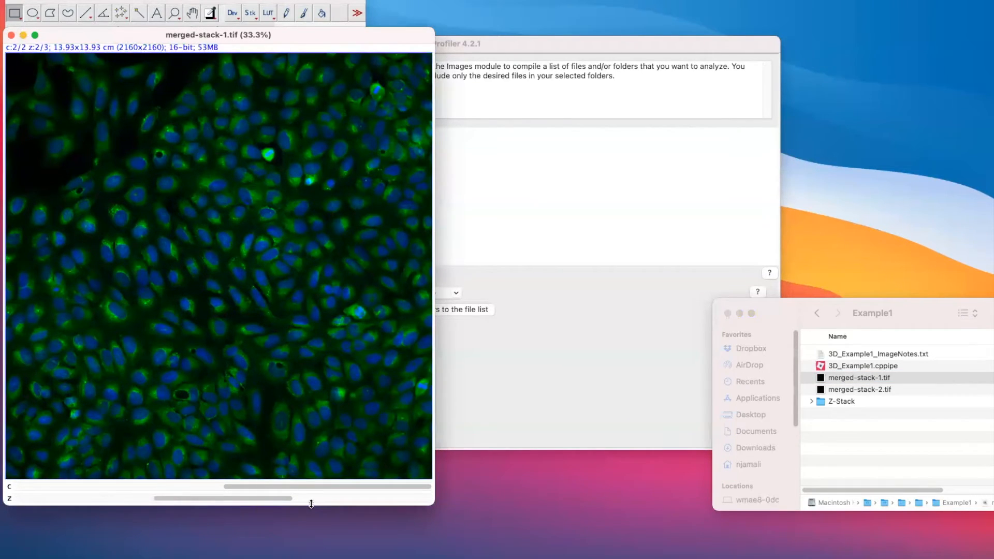
{"action": "left_click", "coordinate": [321, 499]}
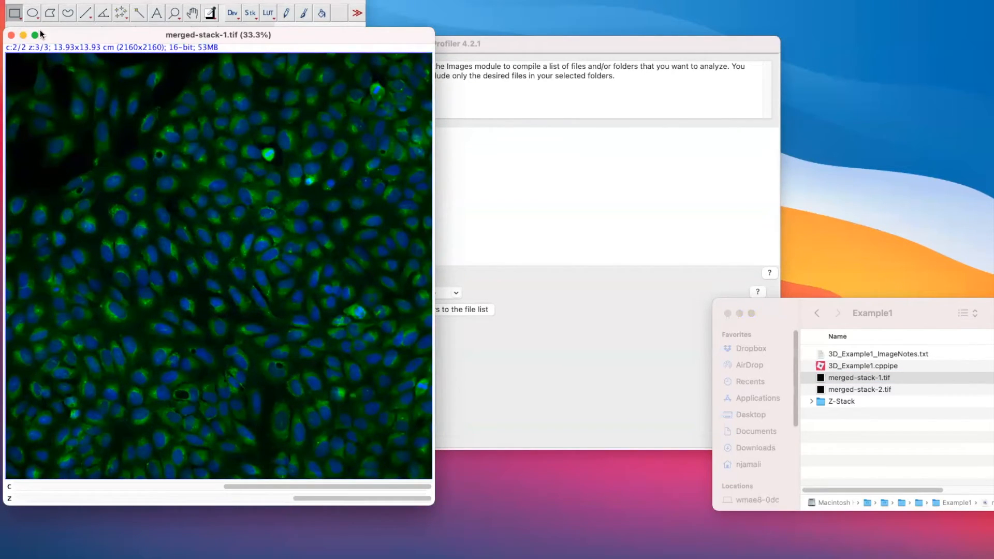
{"action": "left_click", "coordinate": [10, 35]}
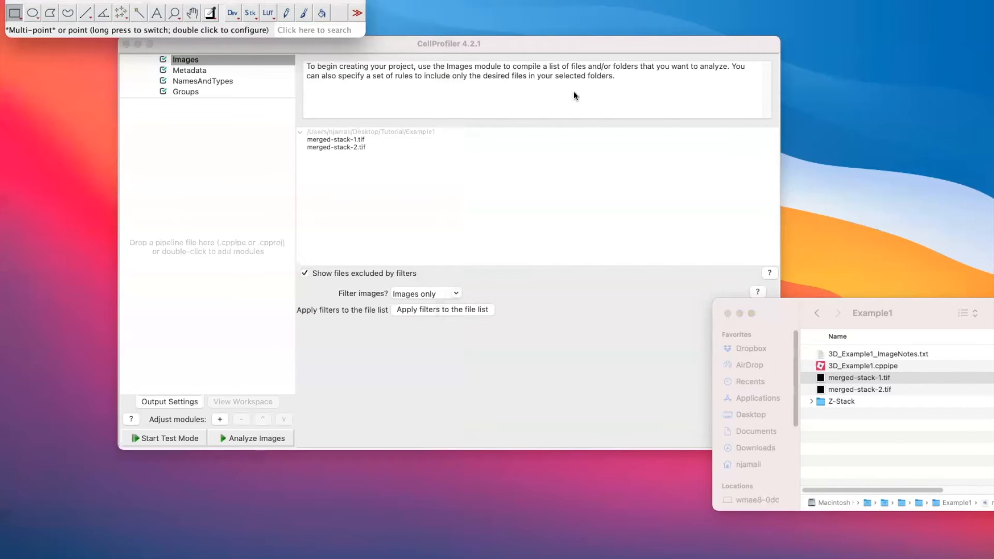
Enable metadata extraction from image file headers for all images, extract it, and update the metadata table, widening the window to show every column.
{"action": "left_click_drag", "start_coordinate": [538, 39], "coordinate": [553, 72]}
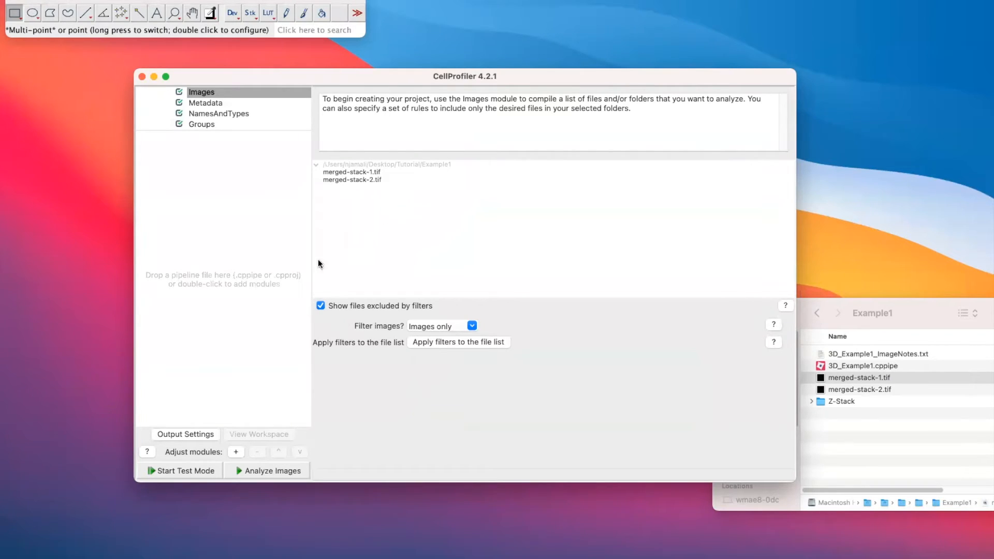
{"action": "left_click", "coordinate": [200, 105]}
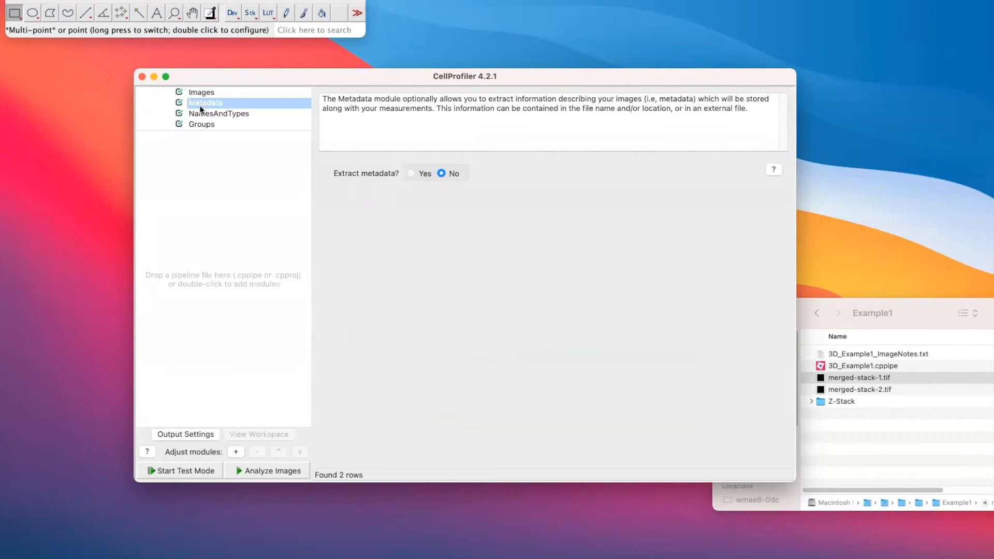
{"action": "left_click", "coordinate": [410, 173]}
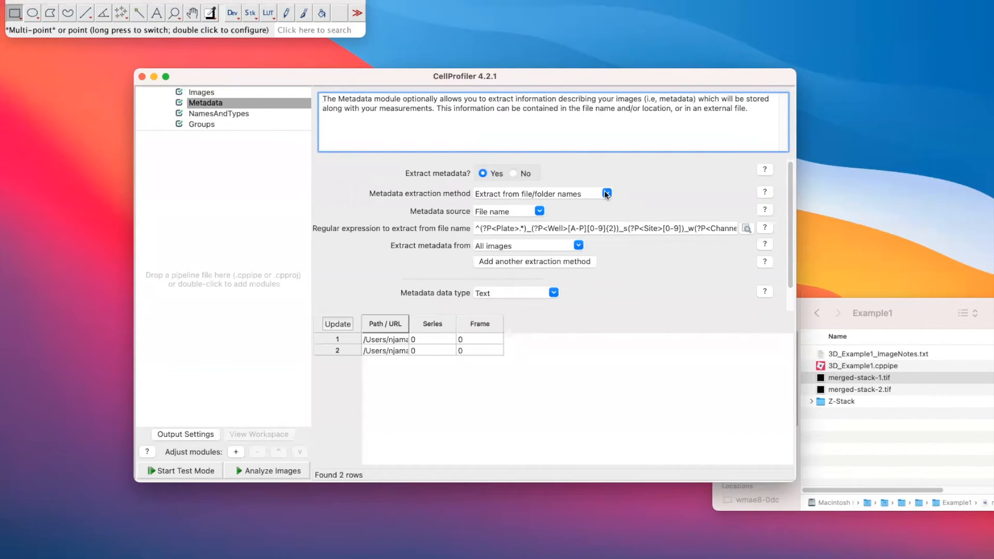
{"action": "left_click", "coordinate": [606, 194]}
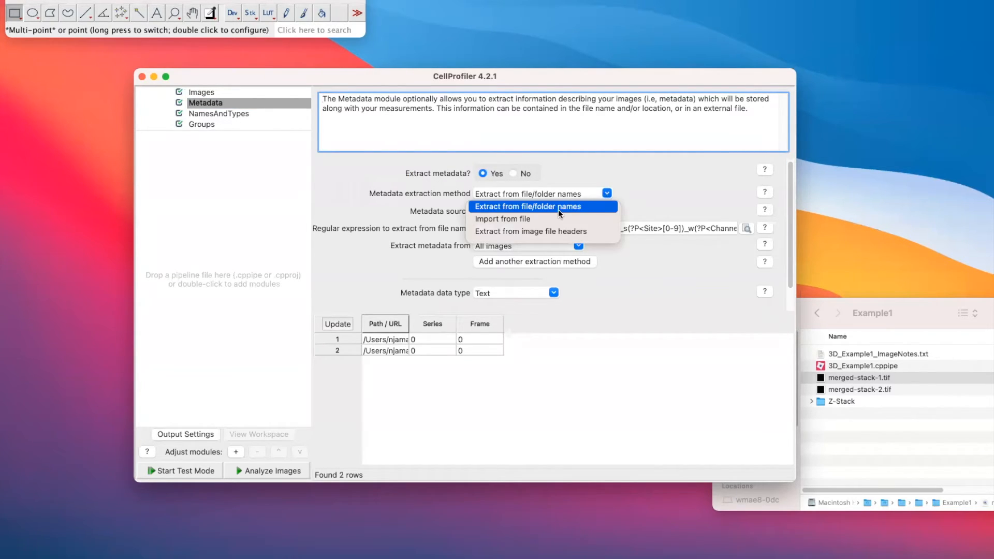
{"action": "left_click", "coordinate": [508, 233]}
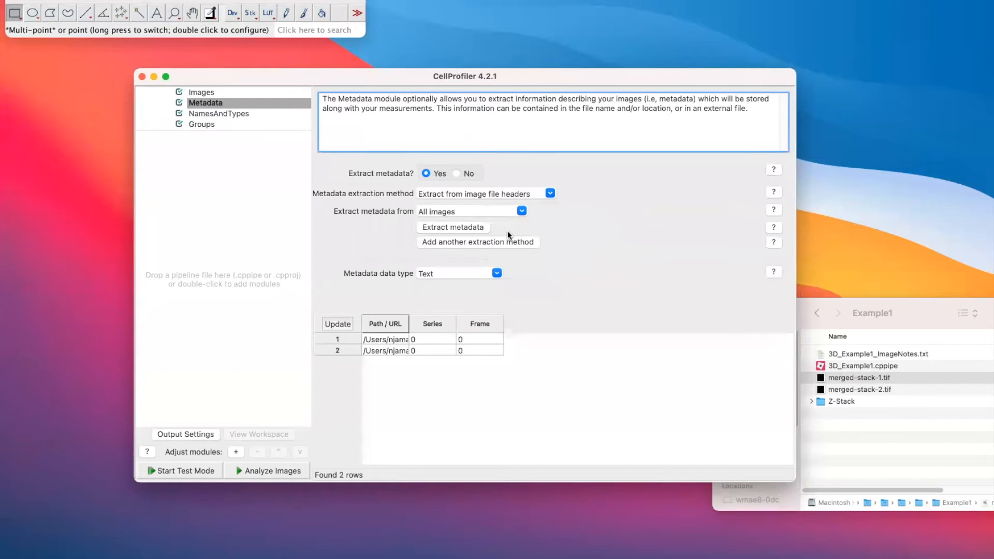
{"action": "left_click", "coordinate": [472, 230]}
{"action": "left_click", "coordinate": [338, 324]}
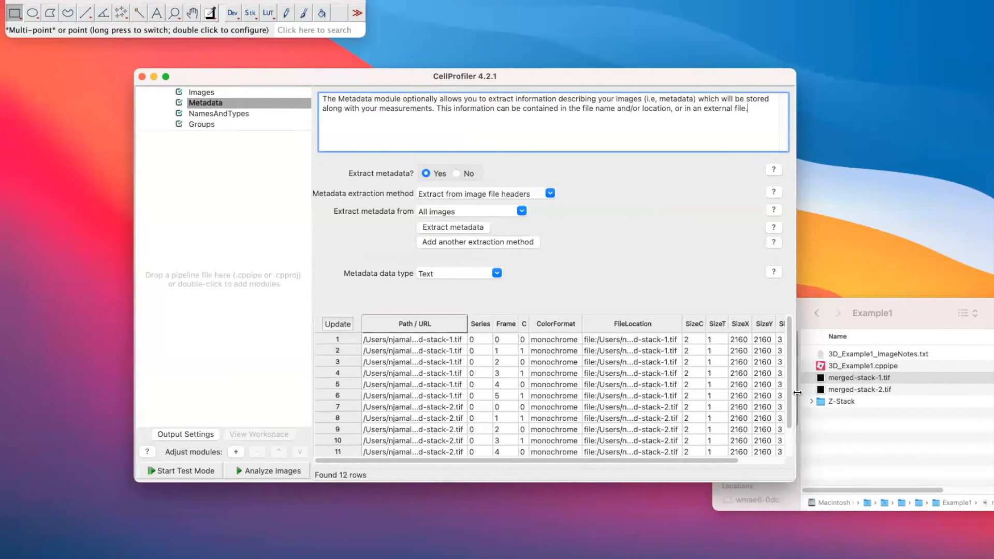
{"action": "left_click_drag", "start_coordinate": [796, 391], "coordinate": [862, 386]}
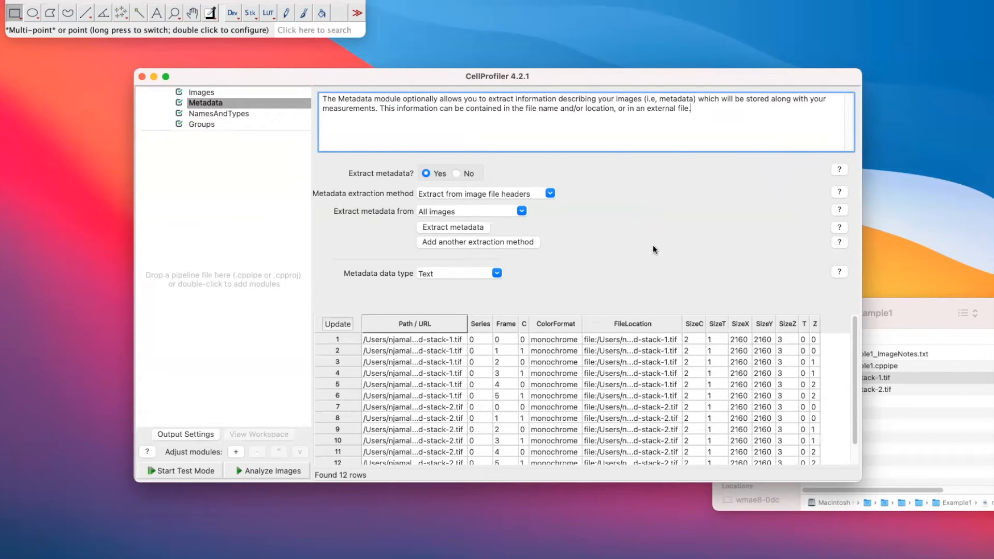
In NamesAndTypes, assign the name image to all images, update the image set list and check its rows.
{"action": "left_click", "coordinate": [236, 113]}
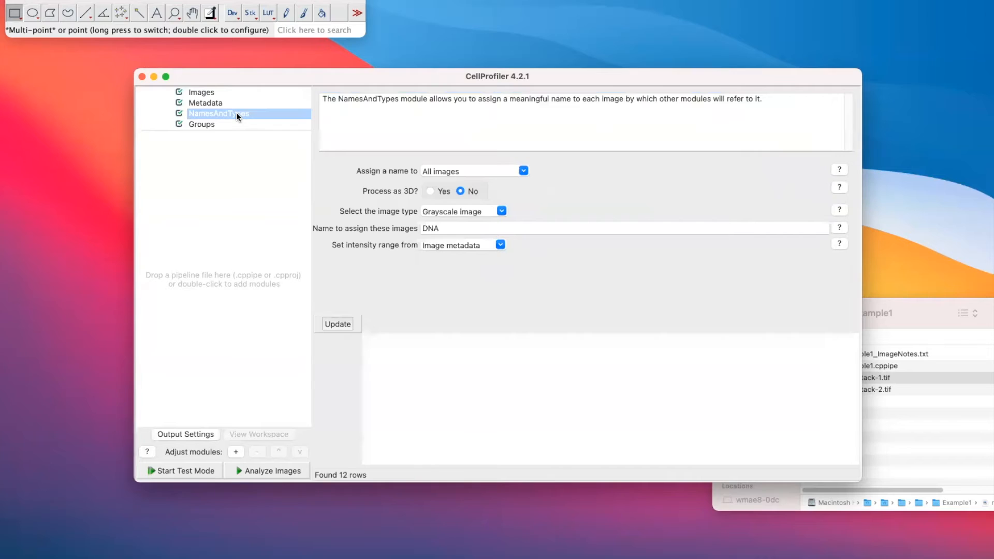
{"action": "left_click", "coordinate": [480, 228]}
{"action": "type", "text": "images"}
{"action": "key", "text": "BackSpace"}
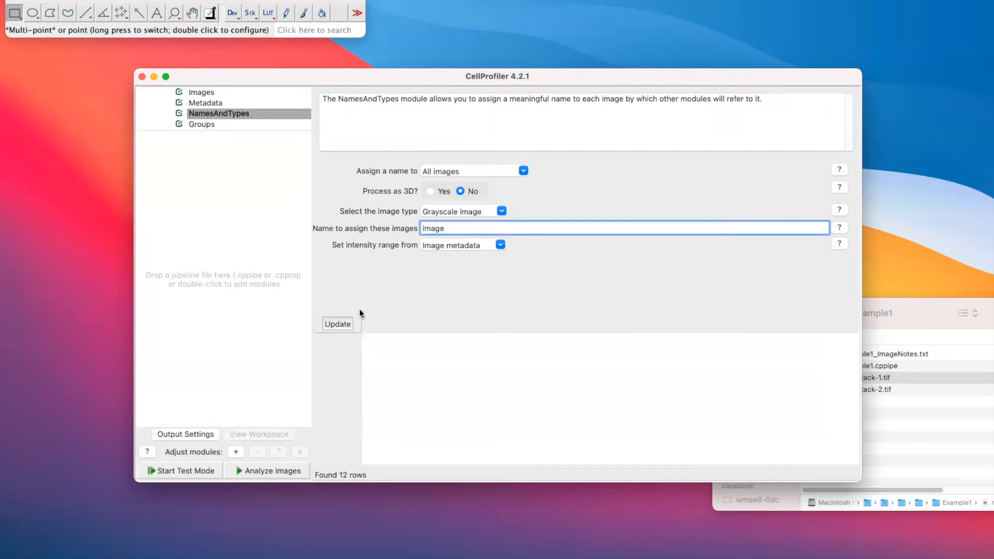
{"action": "left_click", "coordinate": [331, 324]}
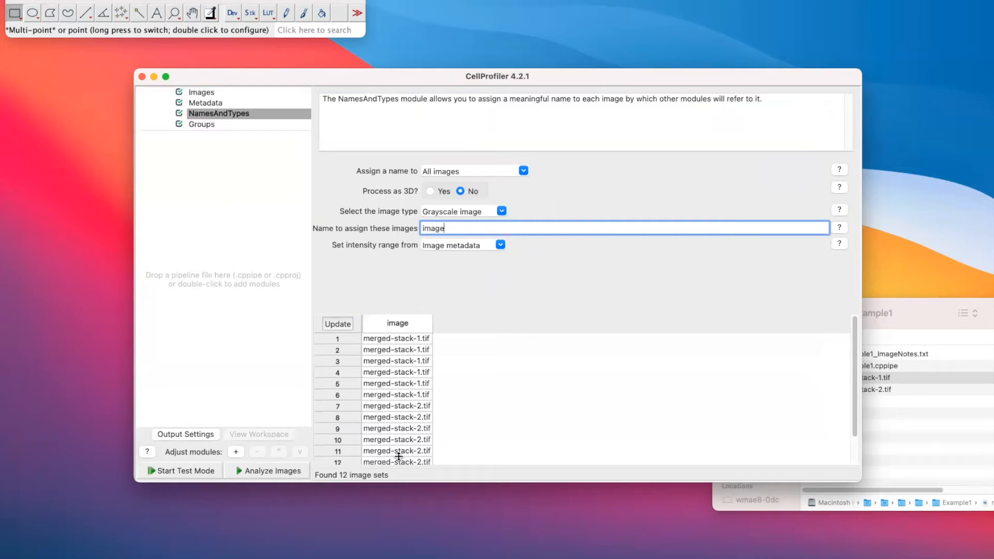
{"action": "scroll", "coordinate": [389, 408], "scroll_direction": "down", "scroll_amount": 2}
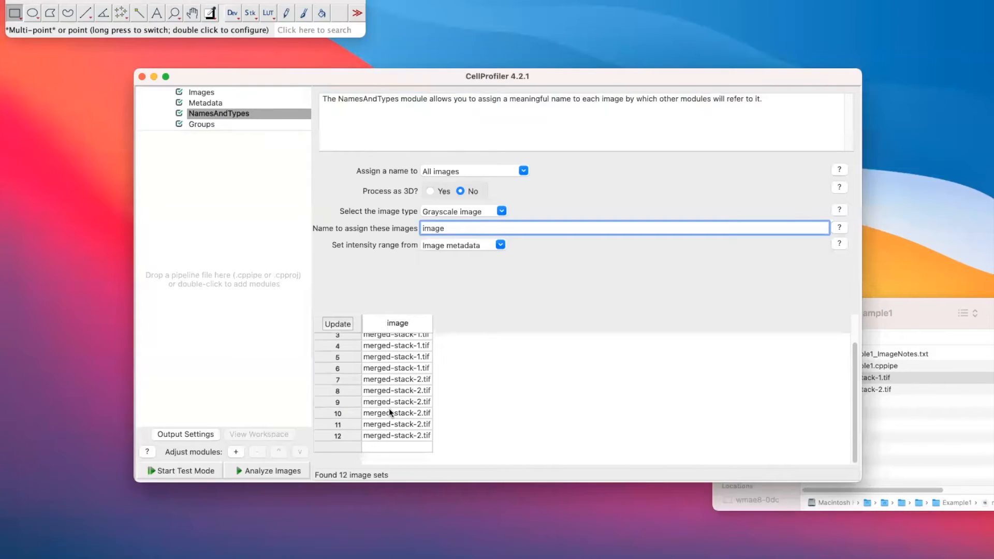
{"action": "scroll", "coordinate": [389, 408], "scroll_direction": "up", "scroll_amount": 2}
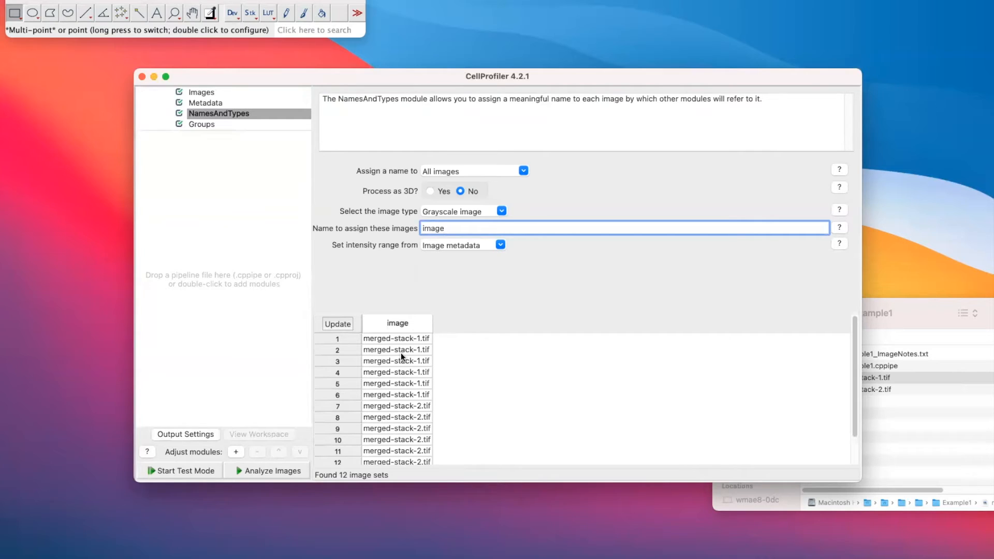
Check the Groups module, return to the Metadata table and expand its FileLocation column to examine the full file paths.
{"action": "left_click", "coordinate": [200, 124]}
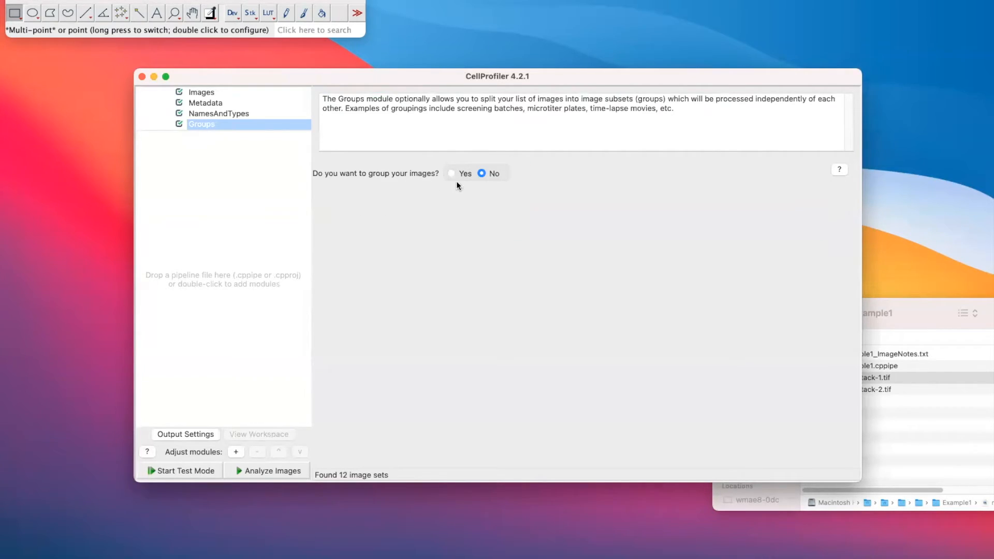
{"action": "left_click", "coordinate": [209, 103]}
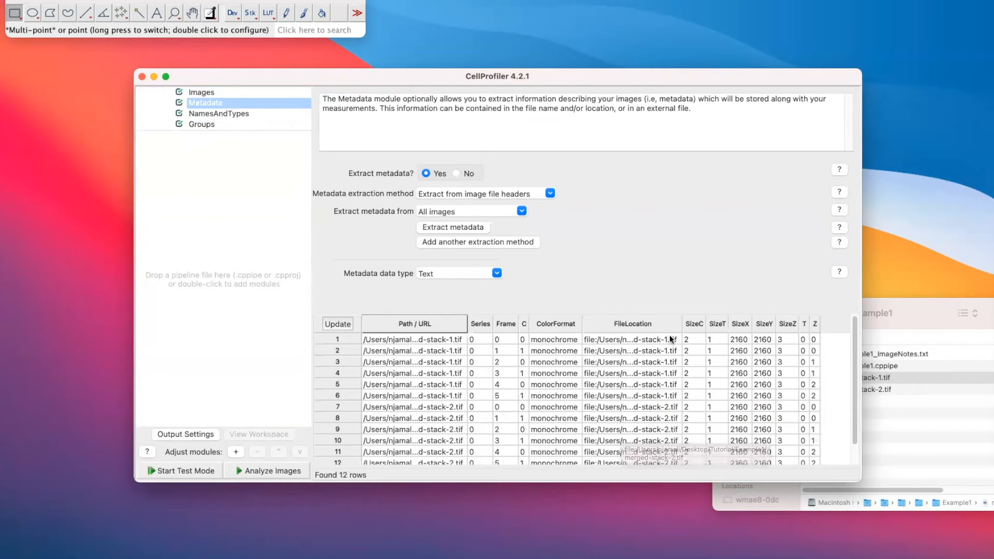
{"action": "double_click", "coordinate": [680, 323]}
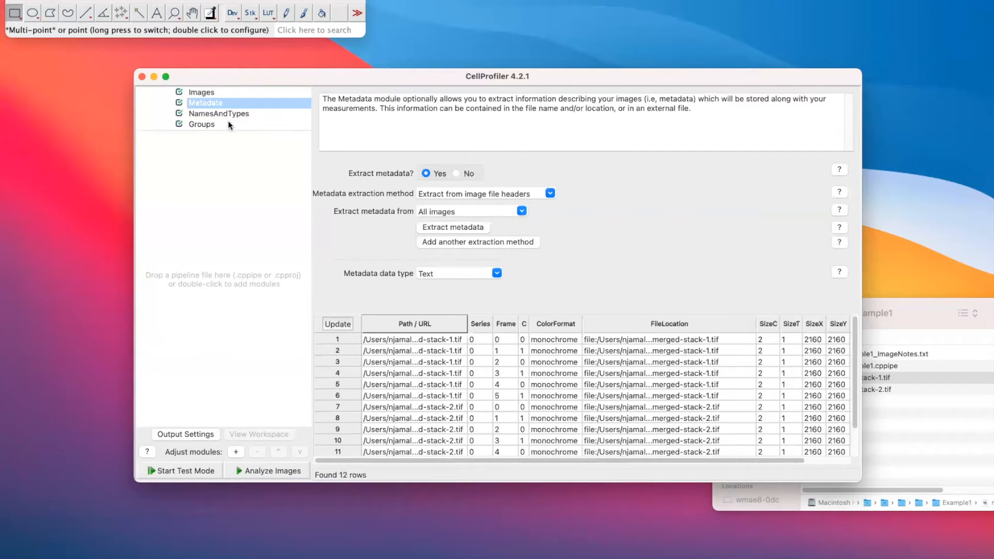
Enable image grouping in the Groups module, using C and FileLocation as the metadata categories.
{"action": "left_click", "coordinate": [202, 125]}
{"action": "left_click", "coordinate": [450, 173]}
{"action": "left_click", "coordinate": [487, 194]}
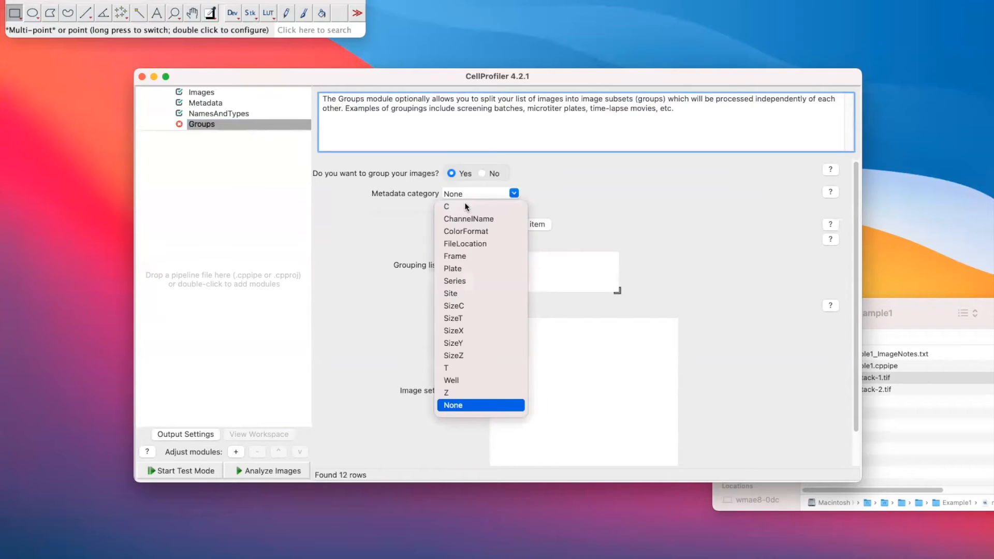
{"action": "left_click", "coordinate": [462, 205]}
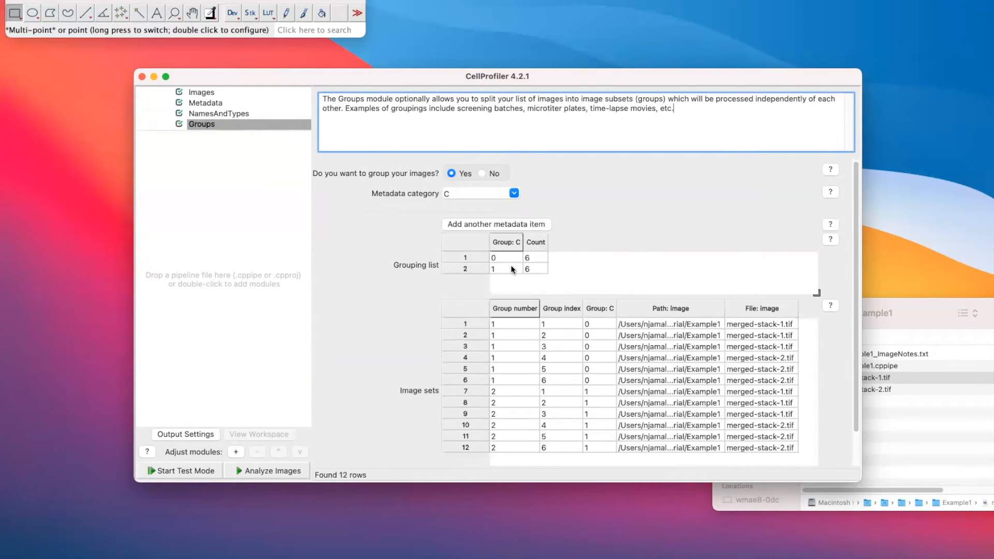
{"action": "left_click", "coordinate": [476, 224]}
{"action": "left_click", "coordinate": [514, 226]}
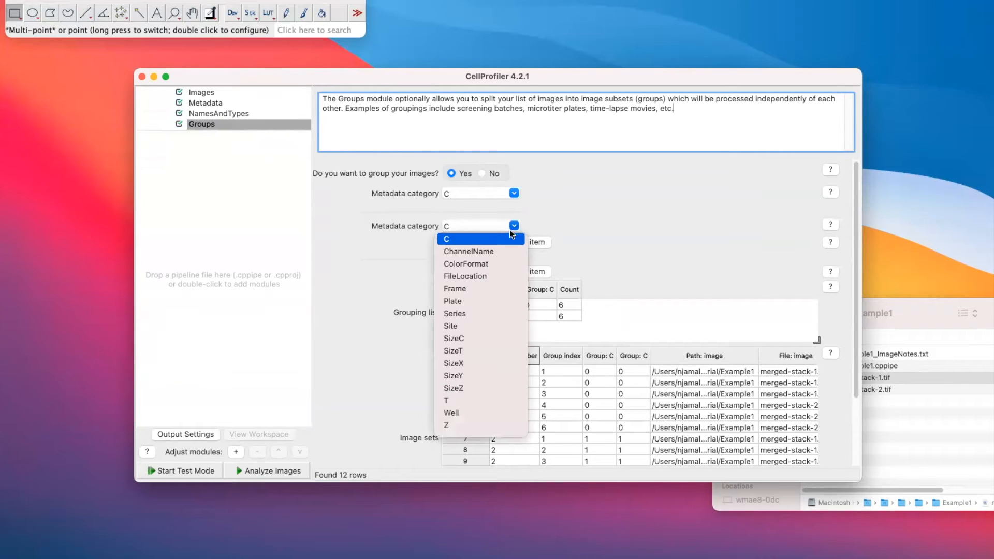
{"action": "left_click", "coordinate": [472, 276]}
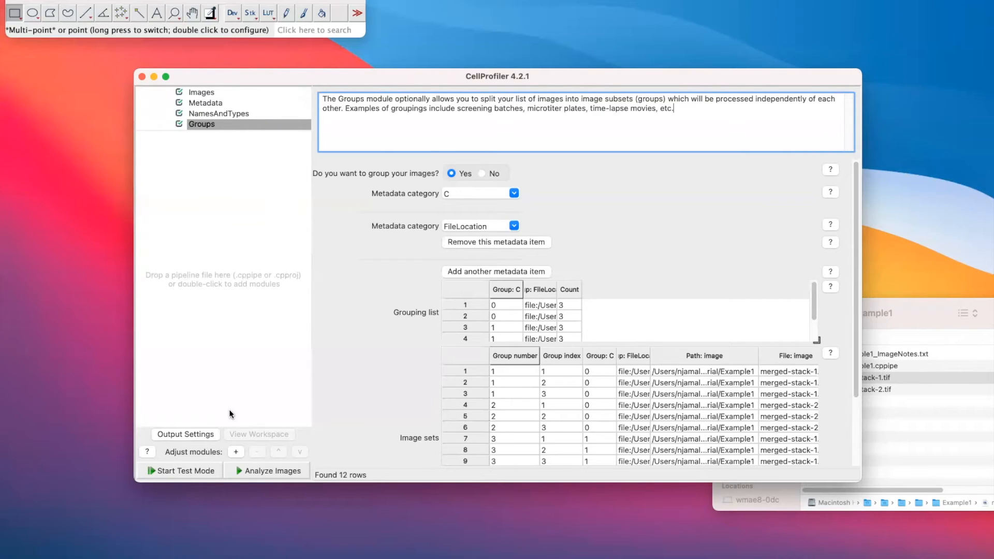
Add the MakeProjection and SaveImages modules to the pipeline and close the module list.
{"action": "left_click", "coordinate": [236, 452]}
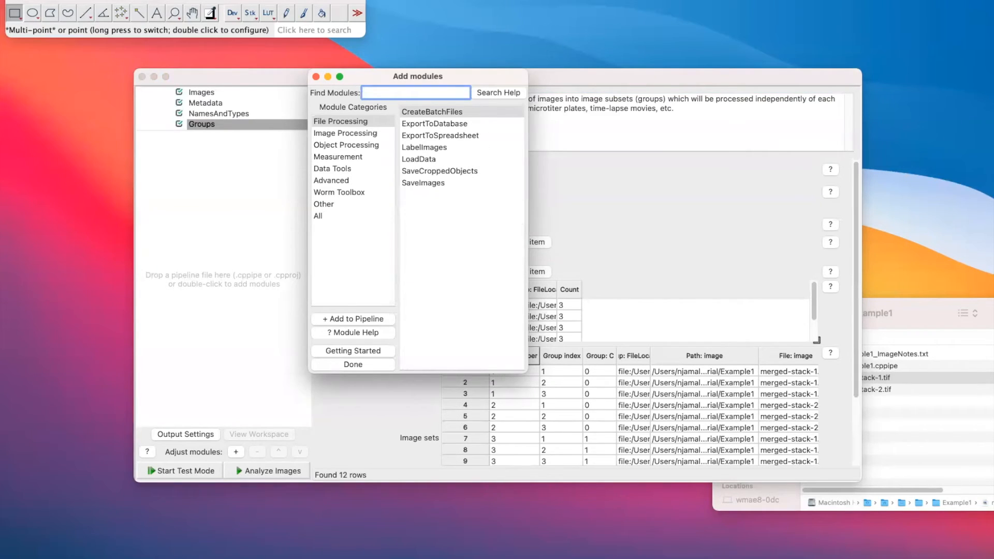
{"action": "type", "text": "make"}
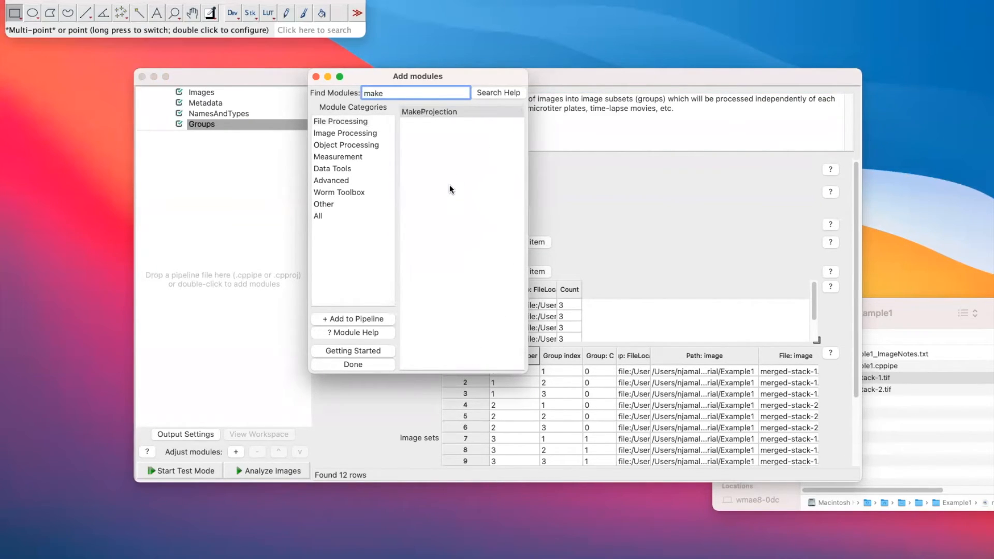
{"action": "left_click", "coordinate": [451, 111]}
{"action": "left_click", "coordinate": [337, 318]}
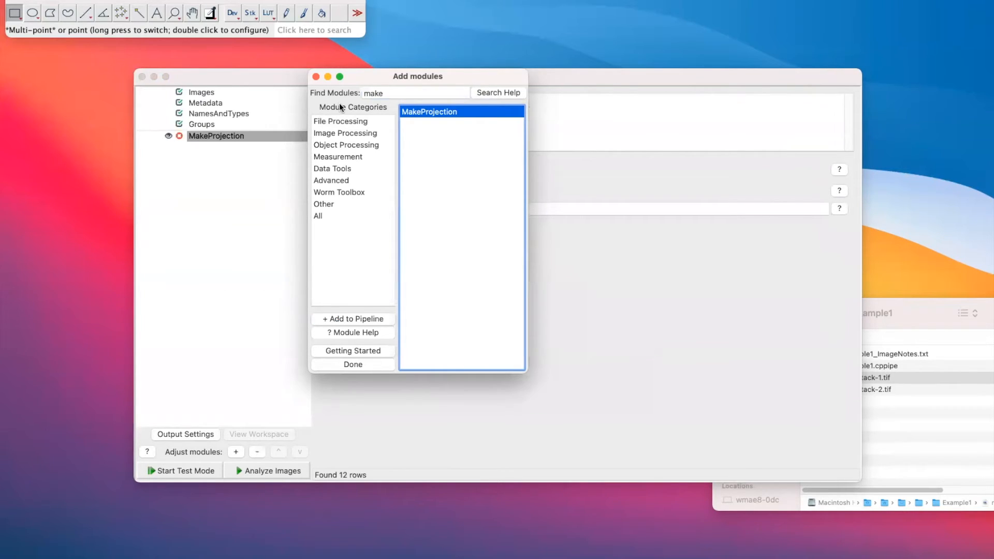
{"action": "left_click_drag", "start_coordinate": [393, 94], "coordinate": [326, 94]}
{"action": "type", "text": "save"}
{"action": "left_click", "coordinate": [433, 123]}
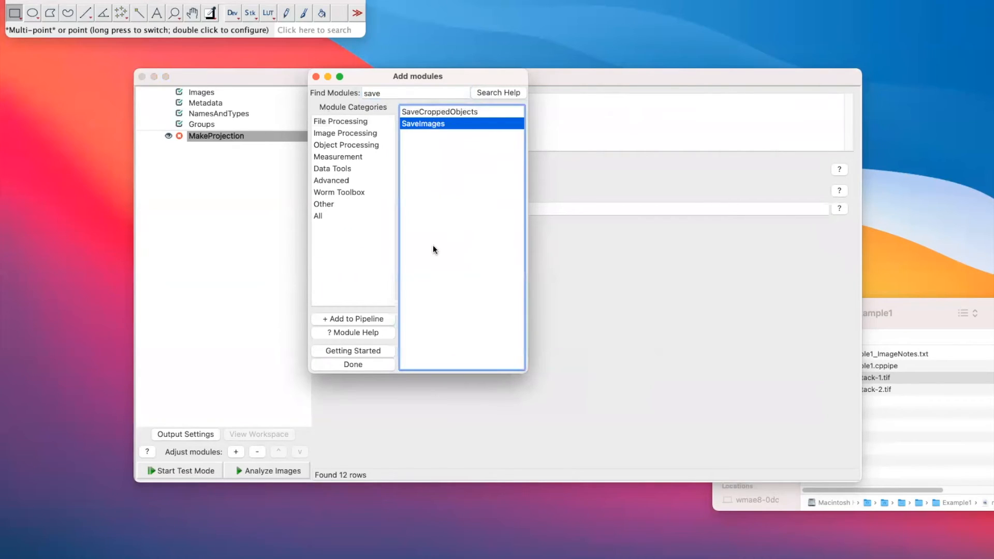
{"action": "left_click", "coordinate": [343, 320]}
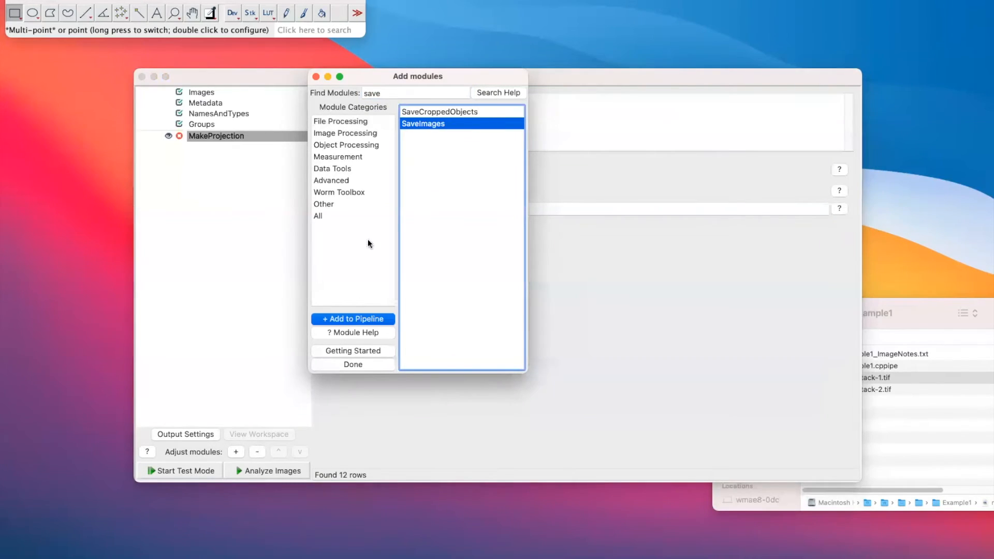
{"action": "left_click", "coordinate": [316, 74]}
Configure MakeProjection with image as input, Maximum as the projection type and MaxProjectedImage as the output name.
{"action": "left_click", "coordinate": [210, 135]}
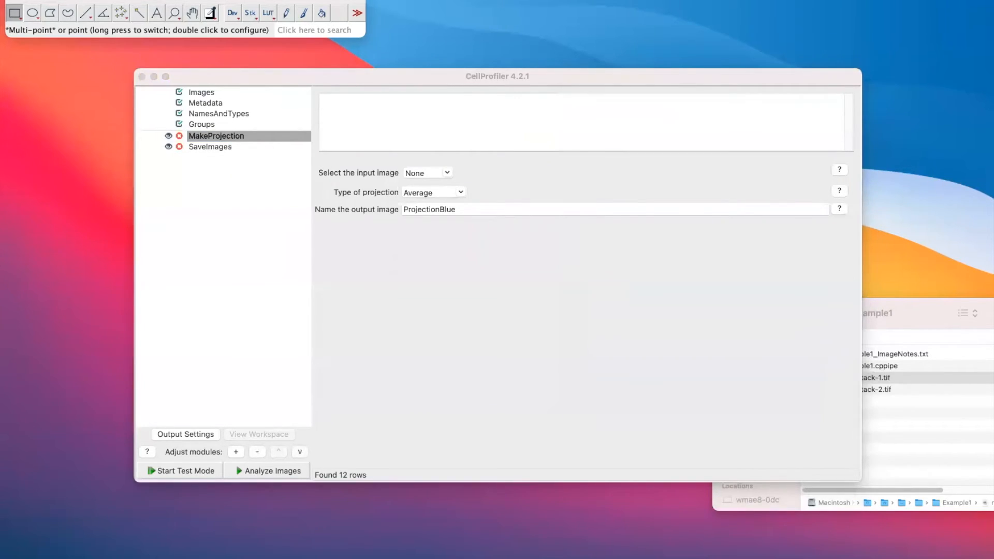
{"action": "left_click", "coordinate": [449, 171]}
{"action": "left_click", "coordinate": [438, 186]}
{"action": "left_click", "coordinate": [437, 191]}
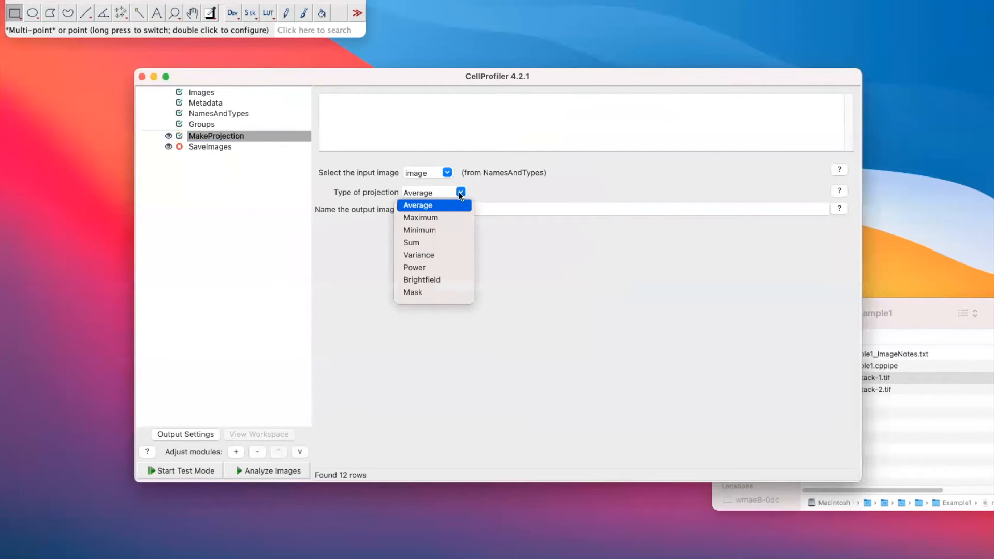
{"action": "left_click", "coordinate": [433, 219]}
{"action": "left_click", "coordinate": [469, 207]}
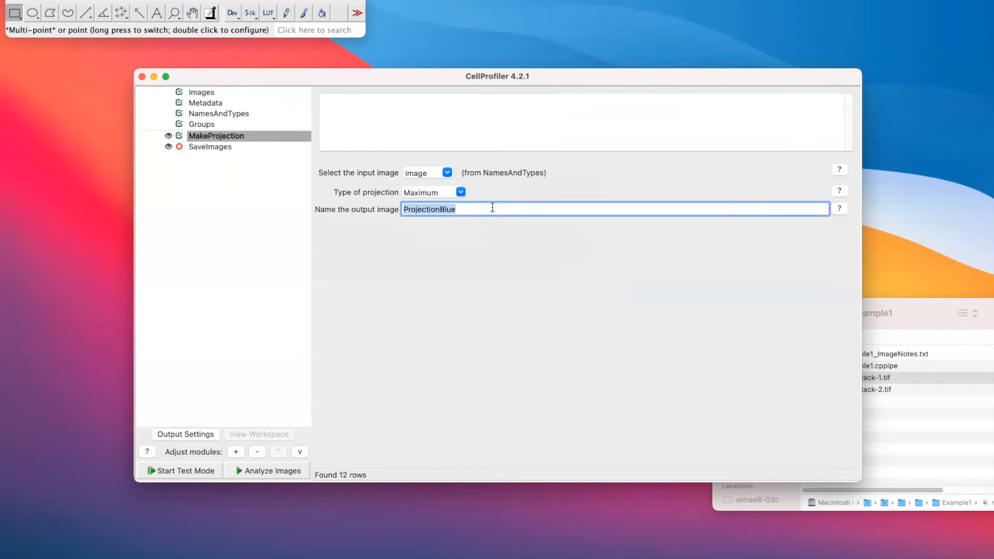
{"action": "type", "text": "MaxPro"}
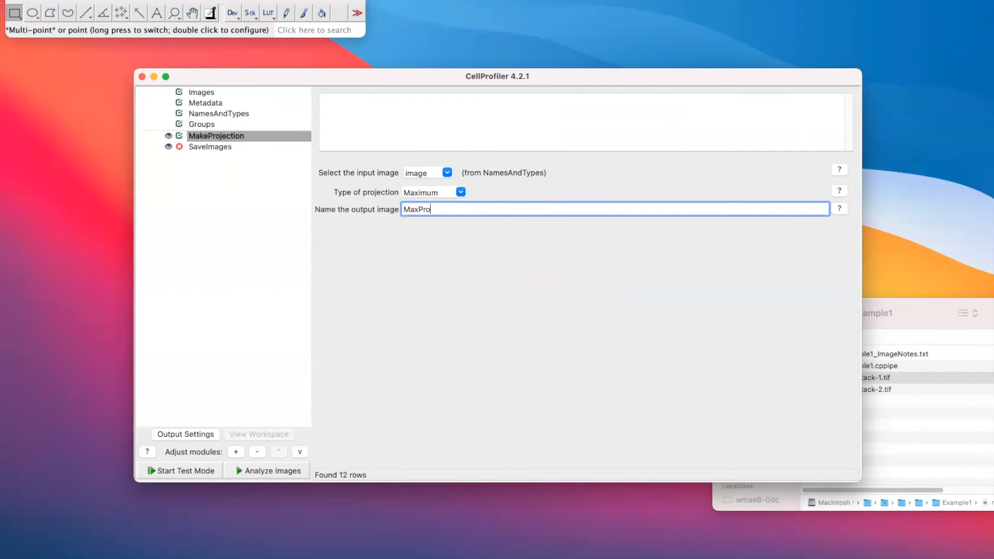
{"action": "type", "text": "jectedImage"}
Set SaveImages to save MaxProjectedImage as an Image, keeping From image filename as the file-naming method.
{"action": "left_click", "coordinate": [222, 148]}
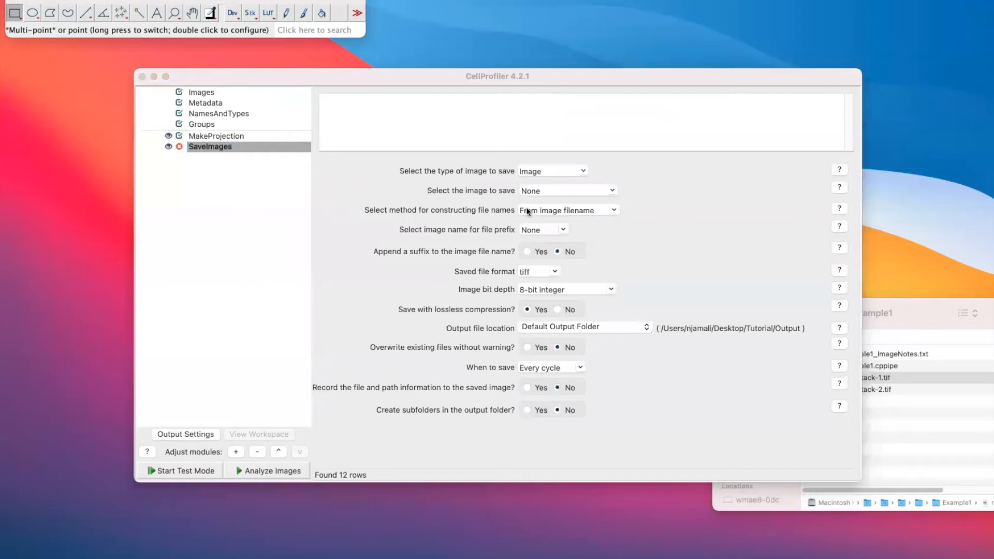
{"action": "left_click", "coordinate": [568, 188]}
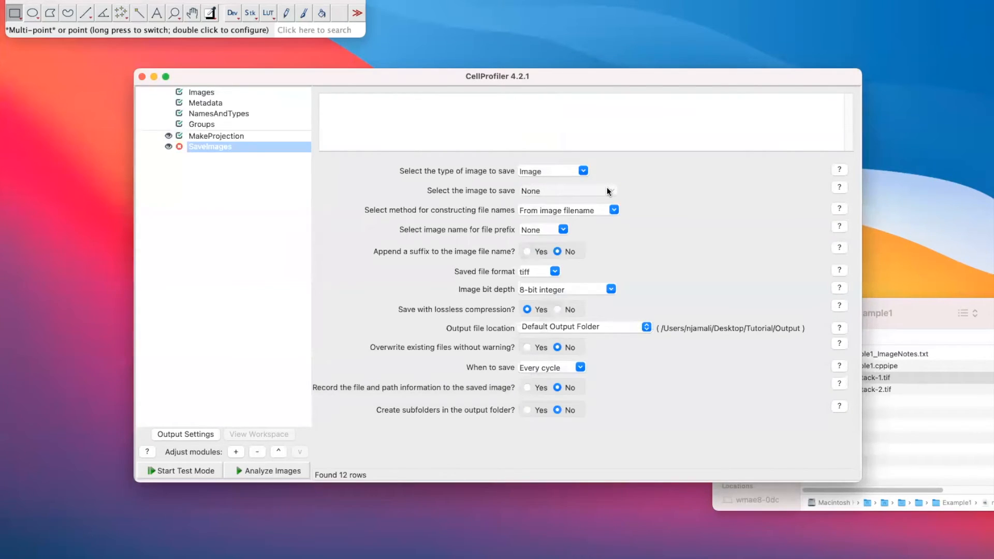
{"action": "left_click", "coordinate": [584, 170]}
{"action": "left_click", "coordinate": [584, 172]}
{"action": "left_click", "coordinate": [609, 188]}
{"action": "left_click", "coordinate": [566, 204]}
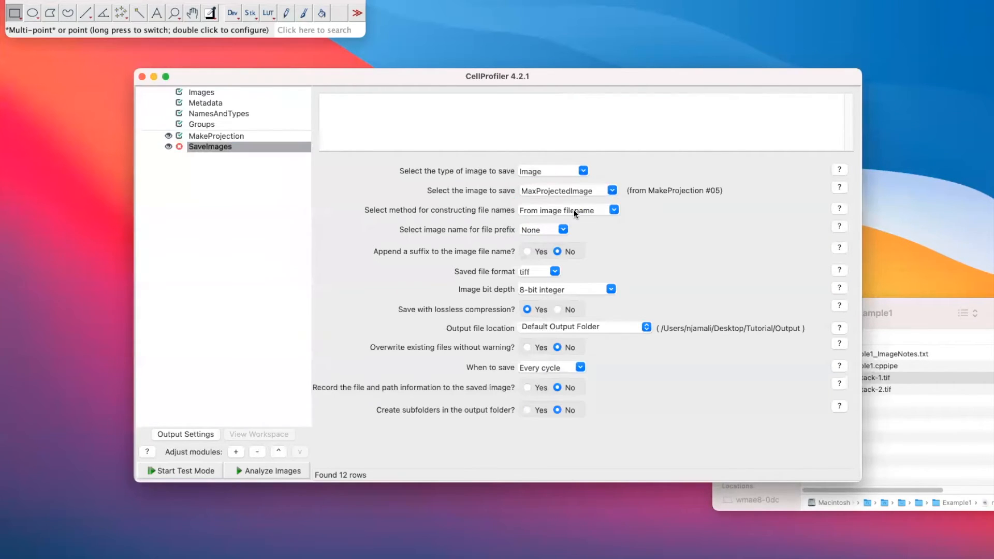
{"action": "left_click", "coordinate": [613, 210]}
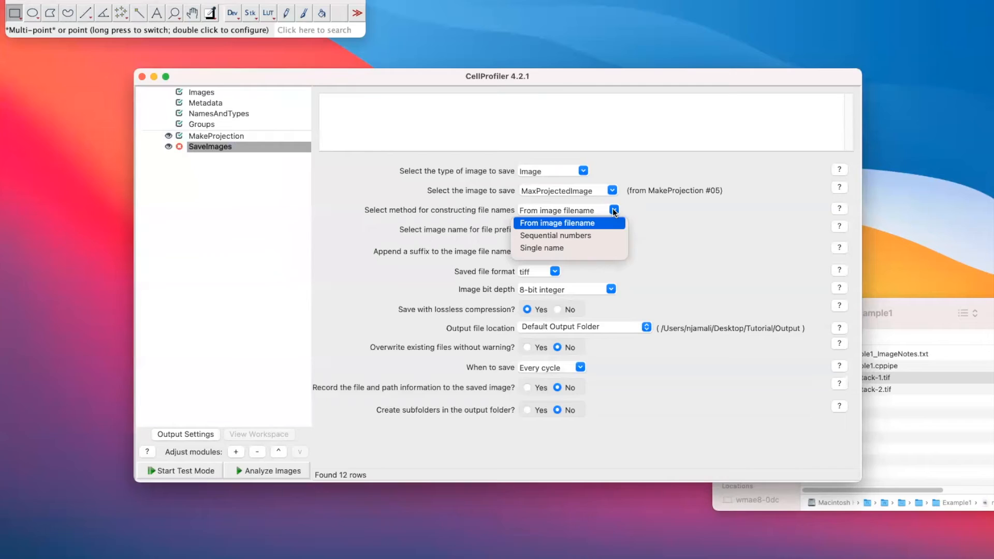
{"action": "left_click", "coordinate": [640, 209]}
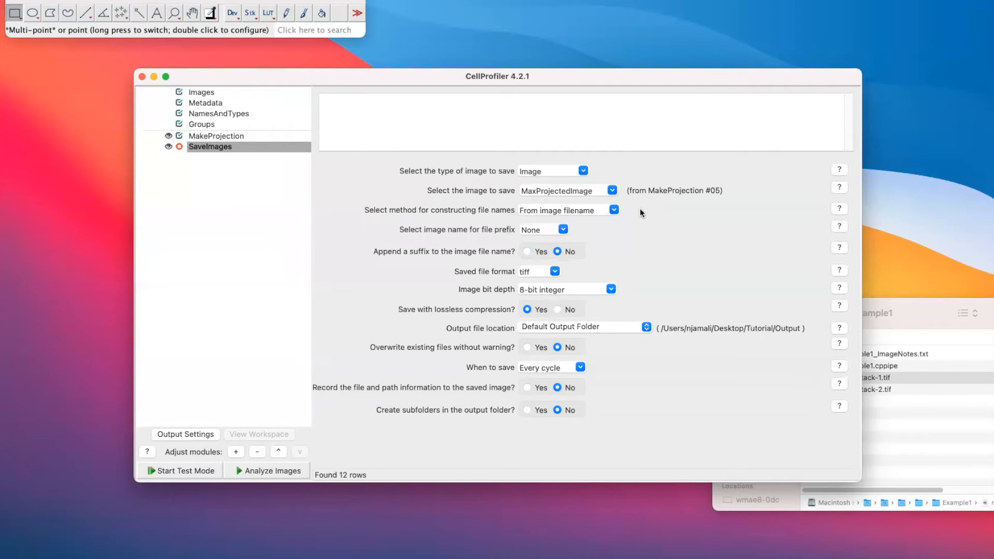
Use image as the file prefix, append an underscore plus the C metadata tag as suffix, and change when SaveImages saves the file.
{"action": "left_click", "coordinate": [563, 228]}
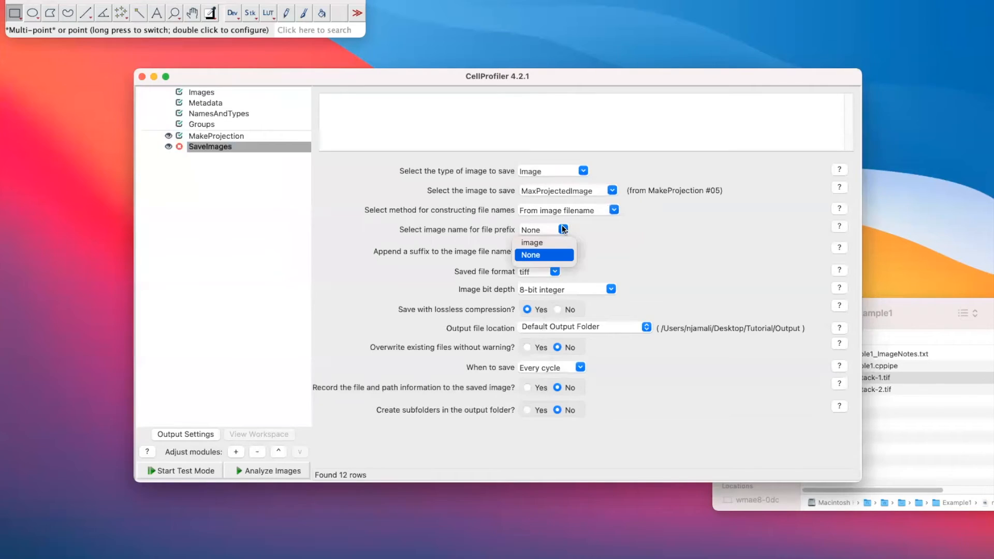
{"action": "left_click", "coordinate": [529, 241]}
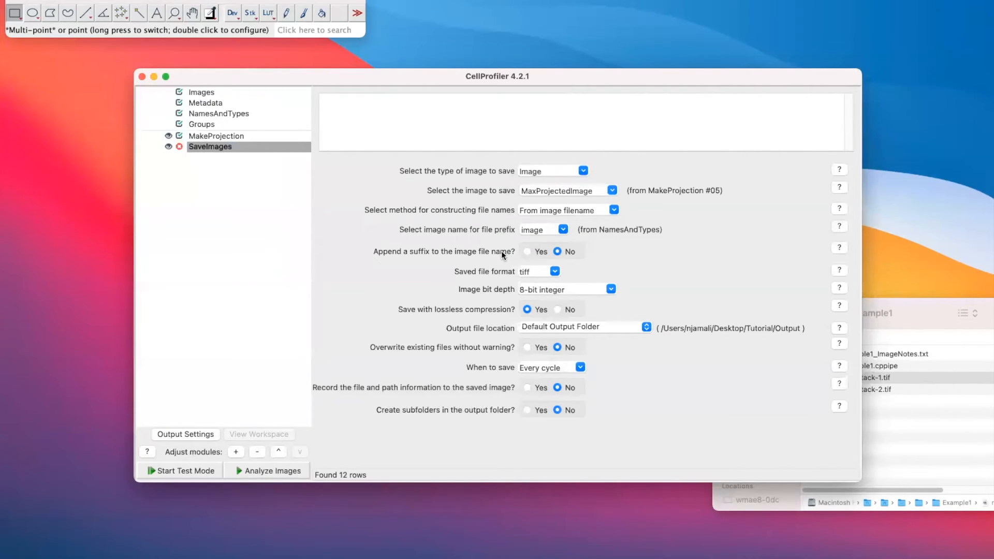
{"action": "left_click", "coordinate": [526, 251]}
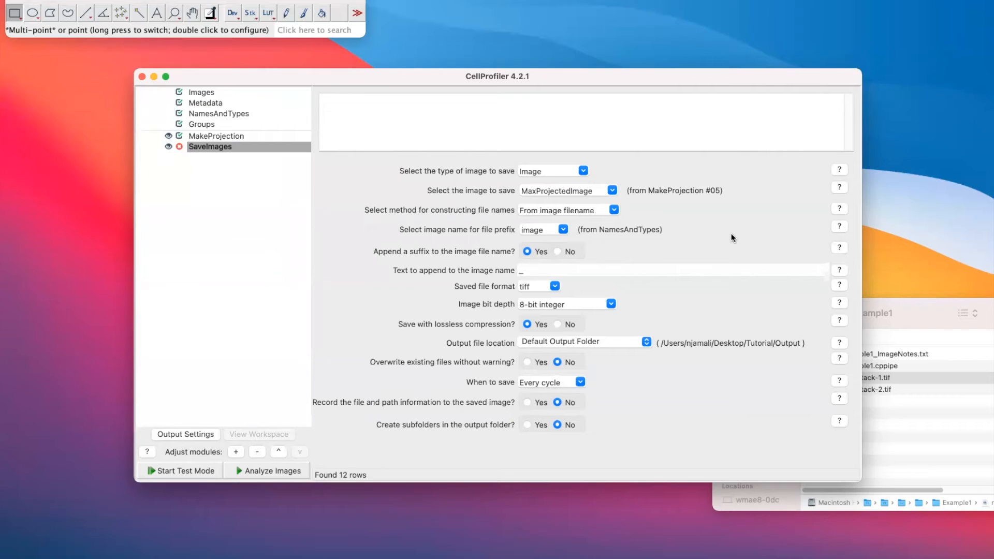
{"action": "right_click", "coordinate": [599, 270]}
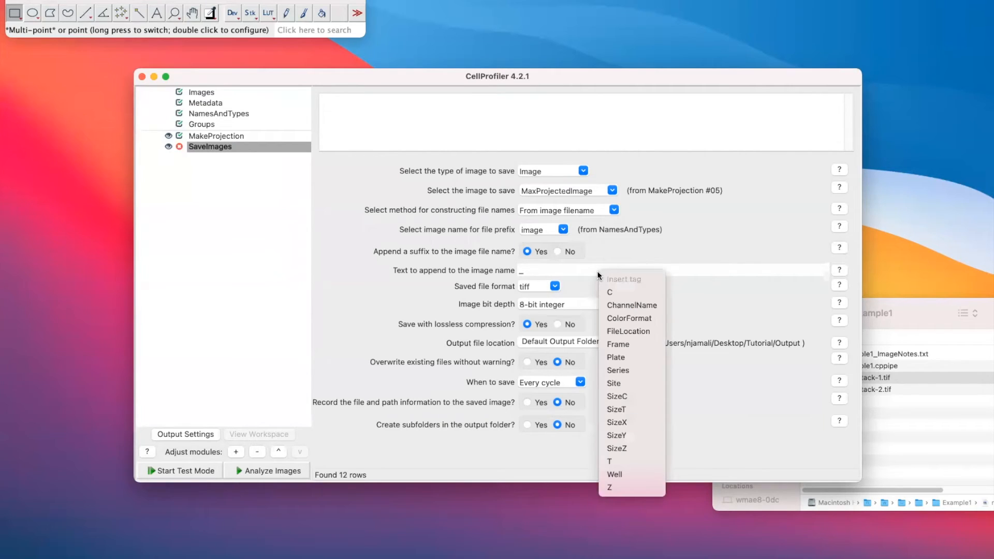
{"action": "left_click", "coordinate": [614, 293]}
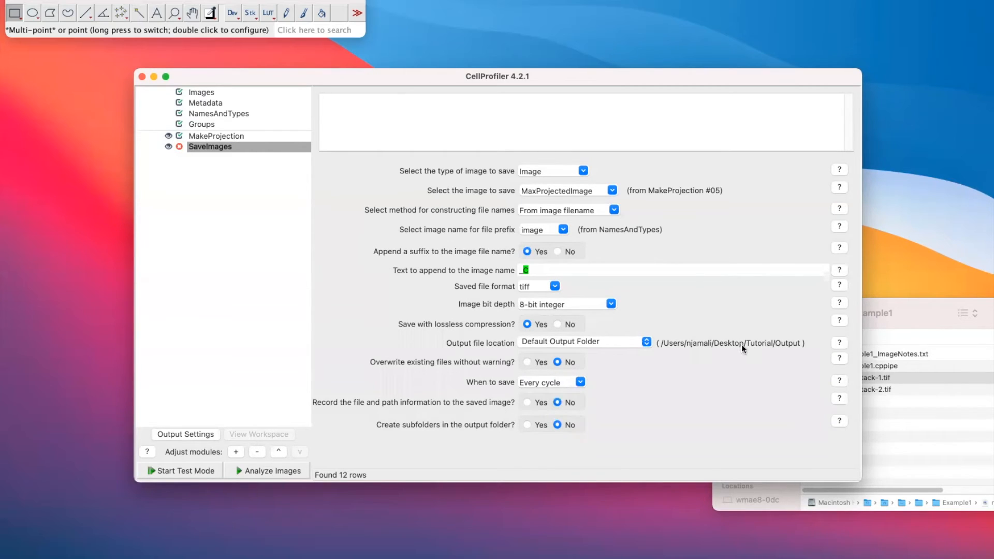
{"action": "left_click", "coordinate": [577, 383]}
{"action": "left_click", "coordinate": [538, 419]}
Review the Groups and MakeProjection settings and examine the merged-stack TIFF files in the Output folder in Finder.
{"action": "left_click", "coordinate": [205, 125]}
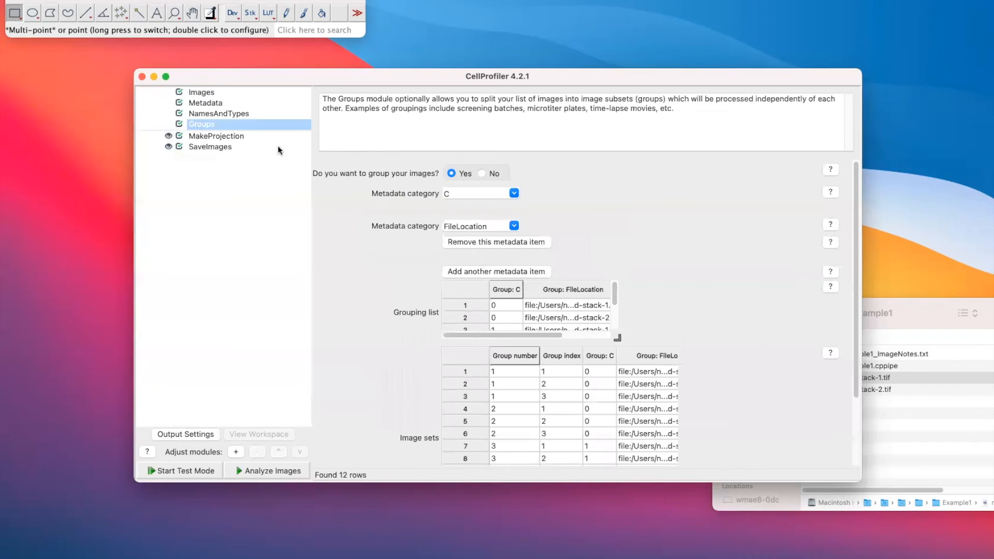
{"action": "left_click", "coordinate": [212, 136]}
{"action": "left_click", "coordinate": [922, 312]}
{"action": "left_click", "coordinate": [816, 314]}
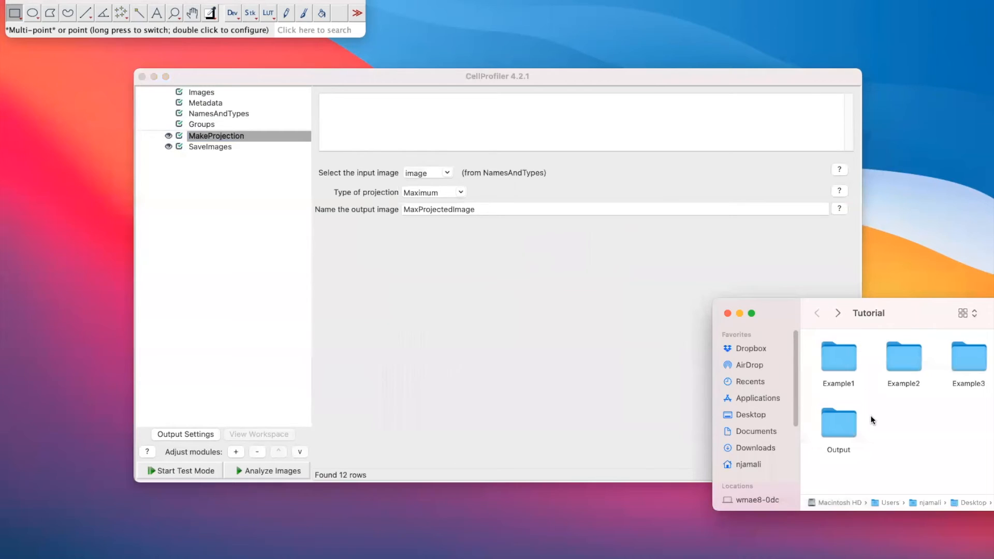
{"action": "double_click", "coordinate": [827, 430]}
{"action": "left_click", "coordinate": [848, 357]}
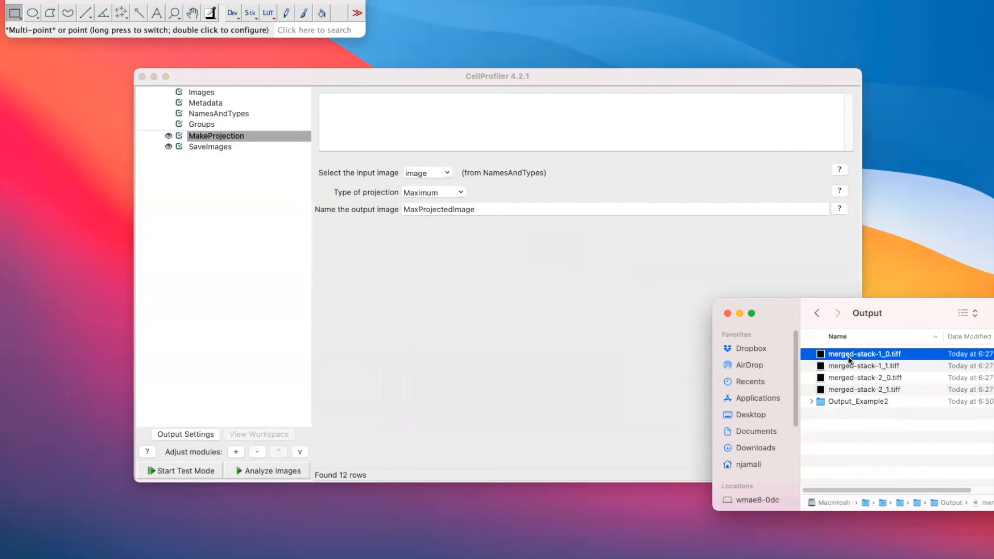
{"action": "left_click", "coordinate": [847, 365]}
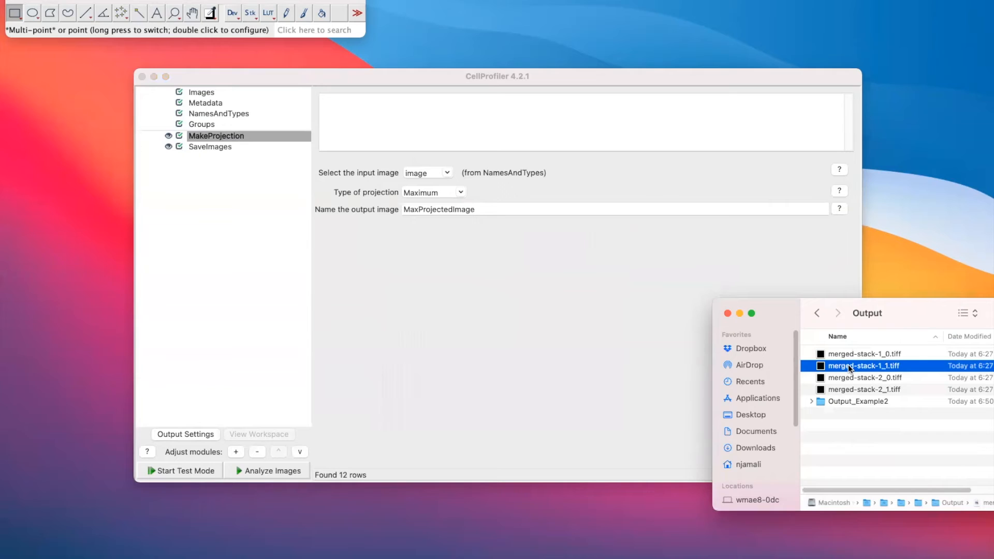
{"action": "left_click", "coordinate": [879, 355]}
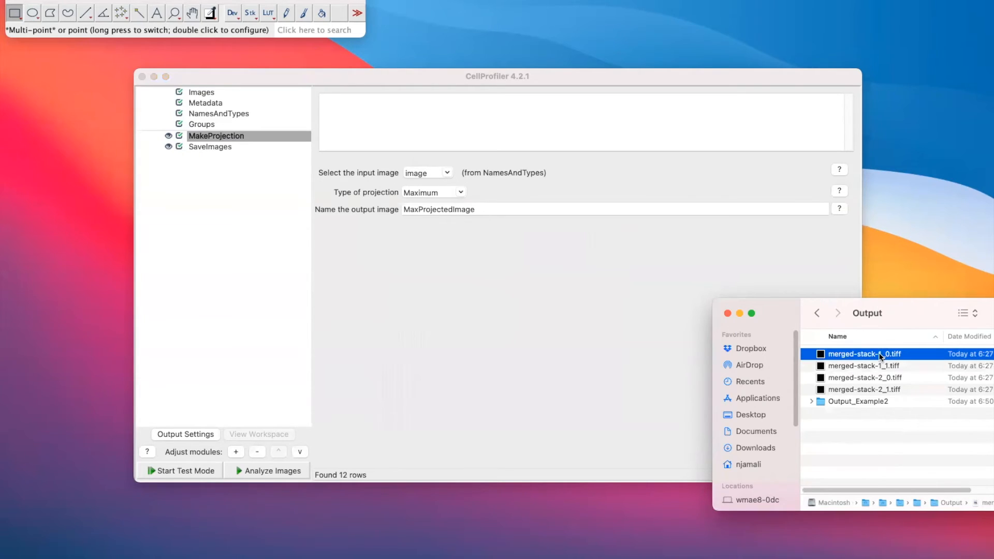
{"action": "left_click", "coordinate": [875, 366]}
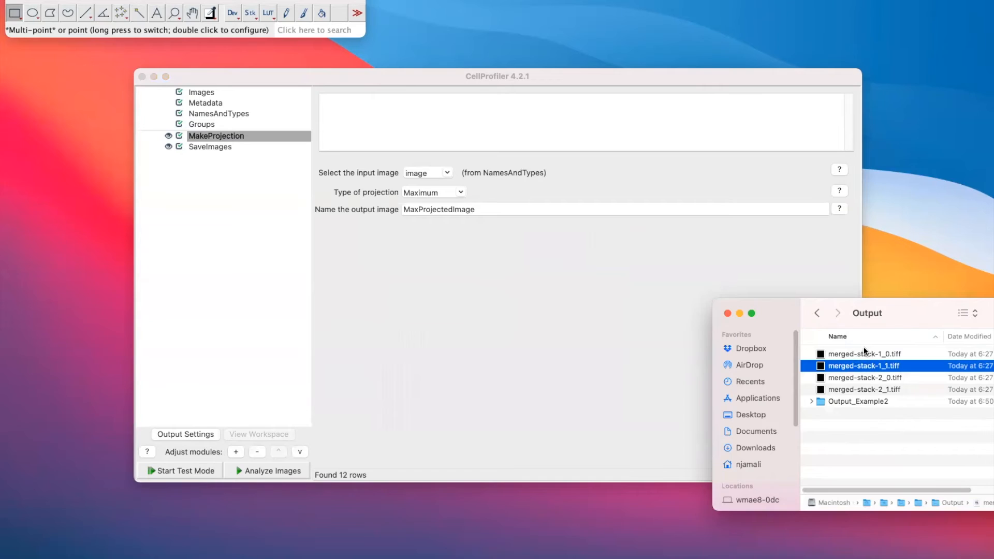
{"action": "left_click", "coordinate": [741, 247]}
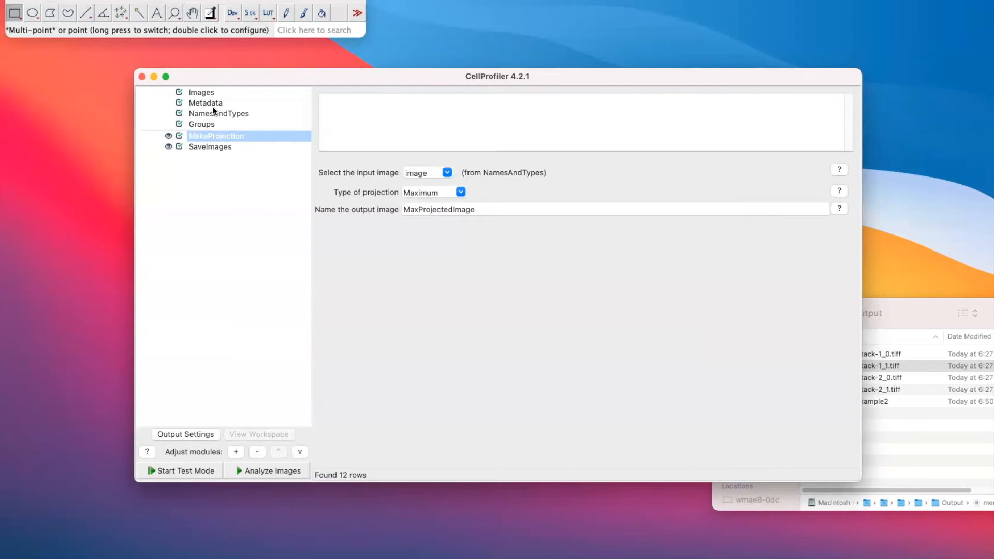
{"action": "left_click", "coordinate": [207, 114]}
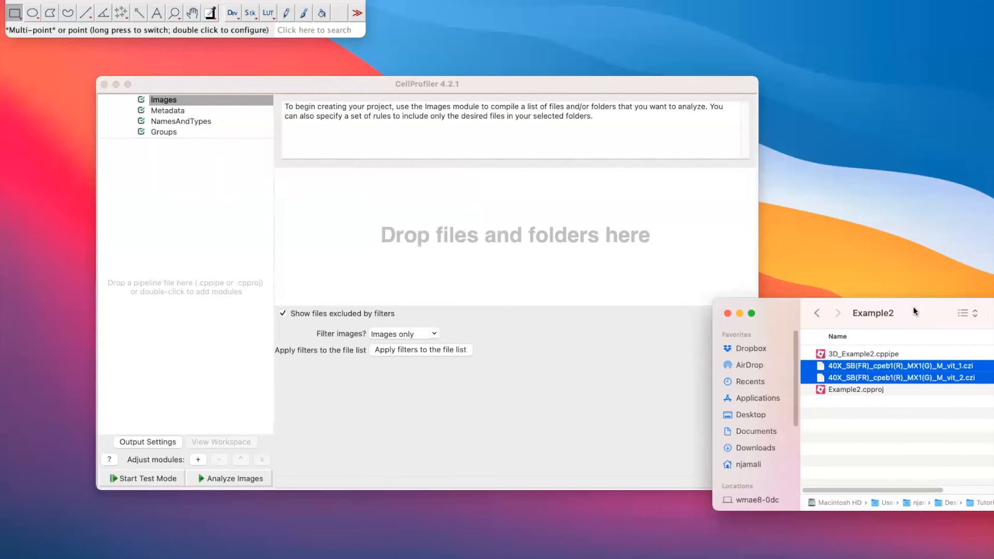
Add the two 40X .czi files from the Example2 folder to the Images file list.
{"action": "left_click", "coordinate": [902, 399]}
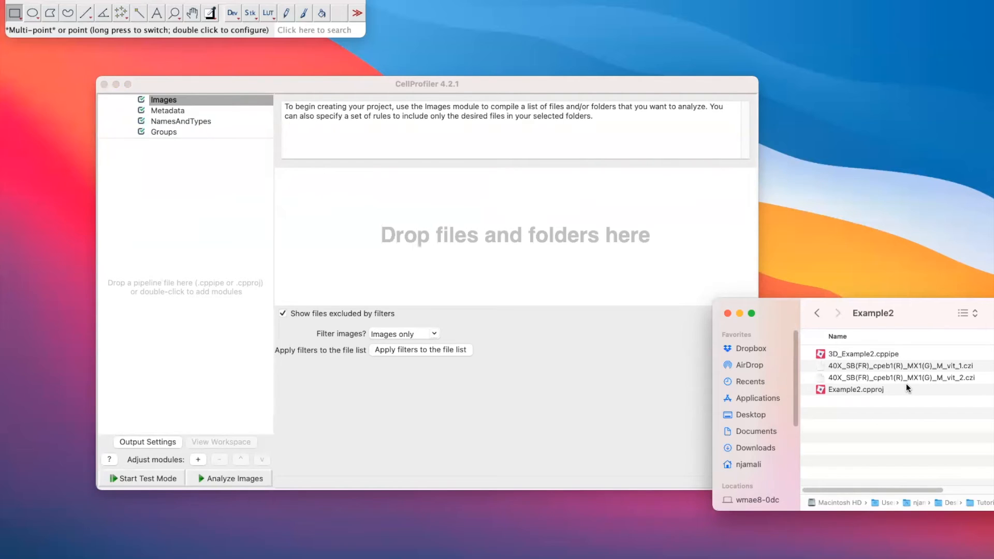
{"action": "left_click", "coordinate": [907, 378]}
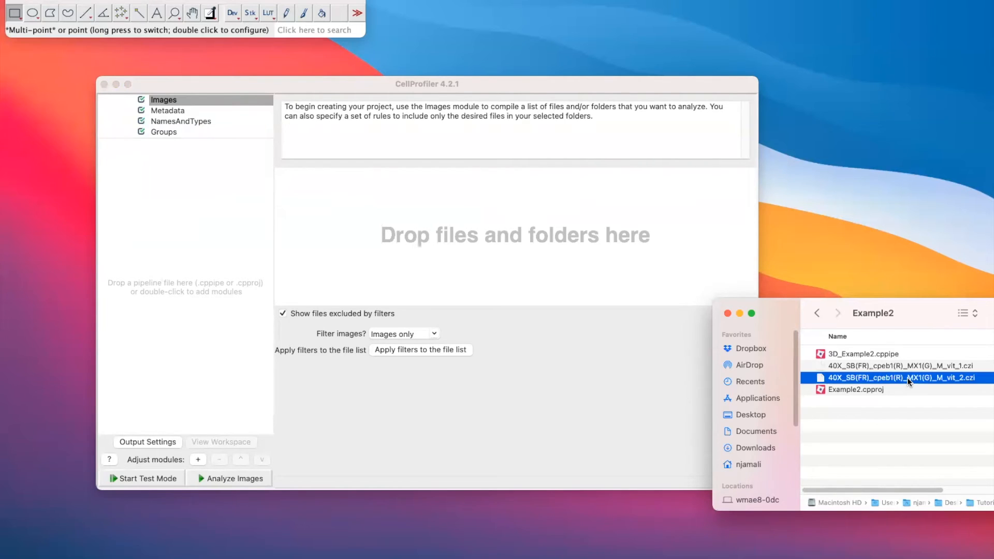
{"action": "left_click", "coordinate": [906, 364], "text": "shift"}
{"action": "left_click_drag", "start_coordinate": [939, 370], "coordinate": [496, 191]}
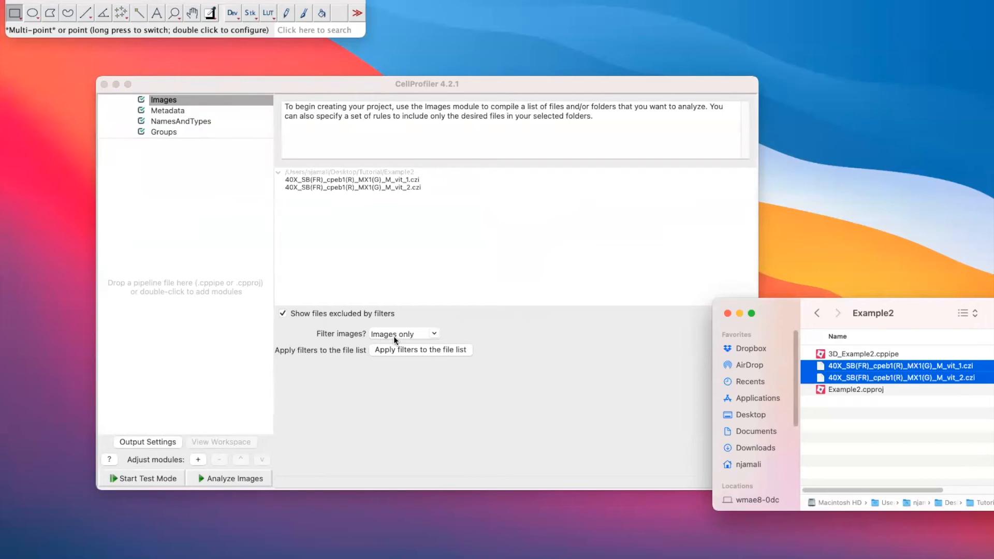
Enable metadata extraction from image file headers for all images, extract the metadata and update the table.
{"action": "left_click", "coordinate": [173, 112]}
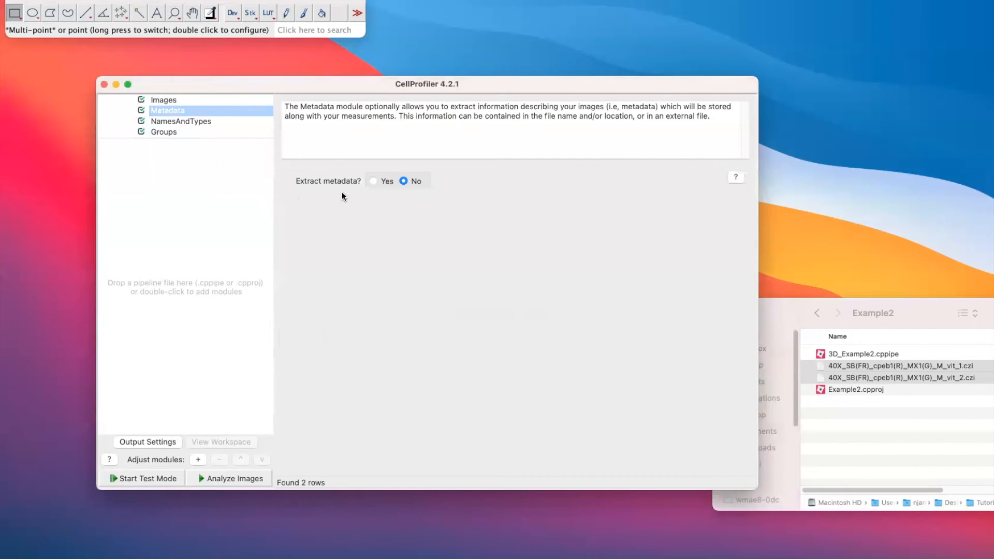
{"action": "left_click", "coordinate": [373, 181]}
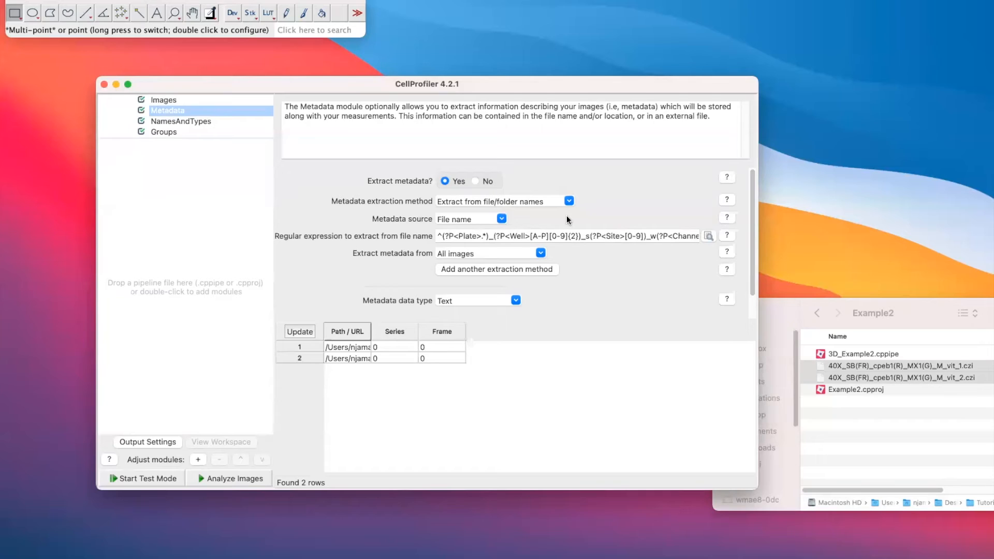
{"action": "left_click", "coordinate": [568, 201]}
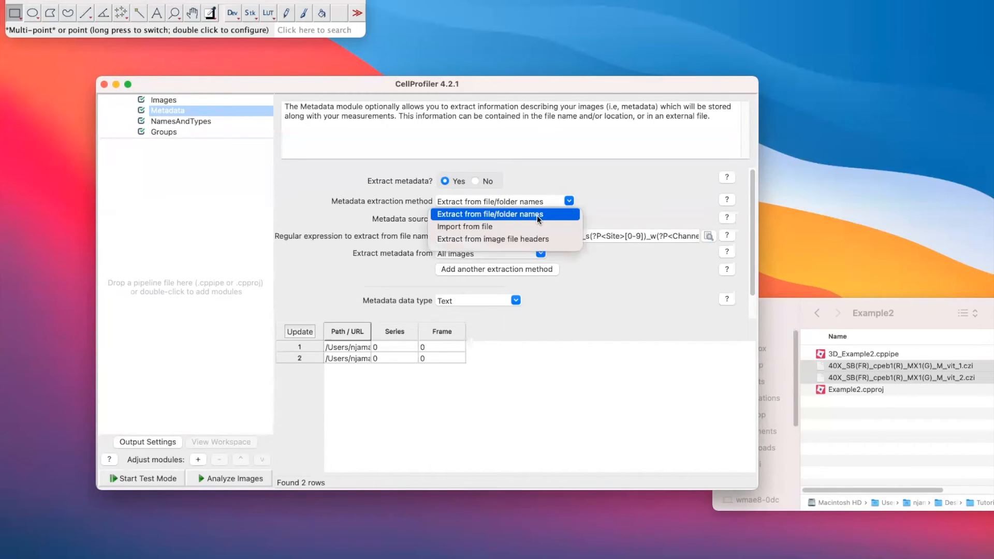
{"action": "left_click", "coordinate": [516, 237]}
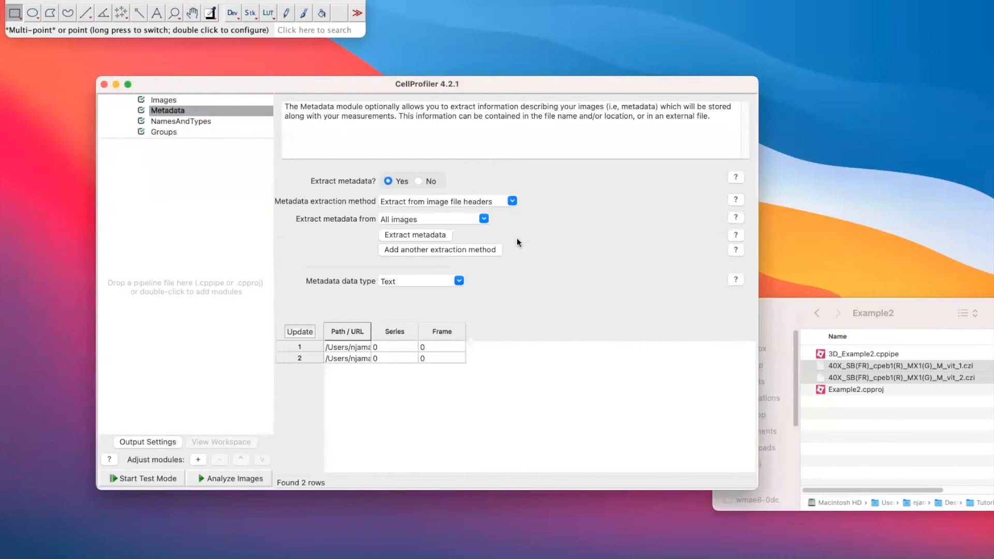
{"action": "left_click", "coordinate": [402, 235]}
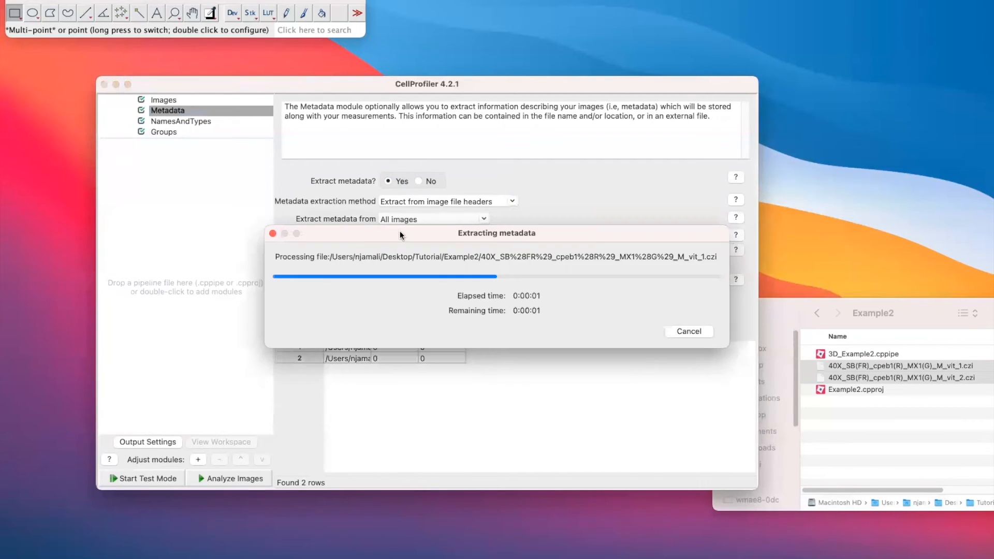
{"action": "left_click", "coordinate": [306, 334]}
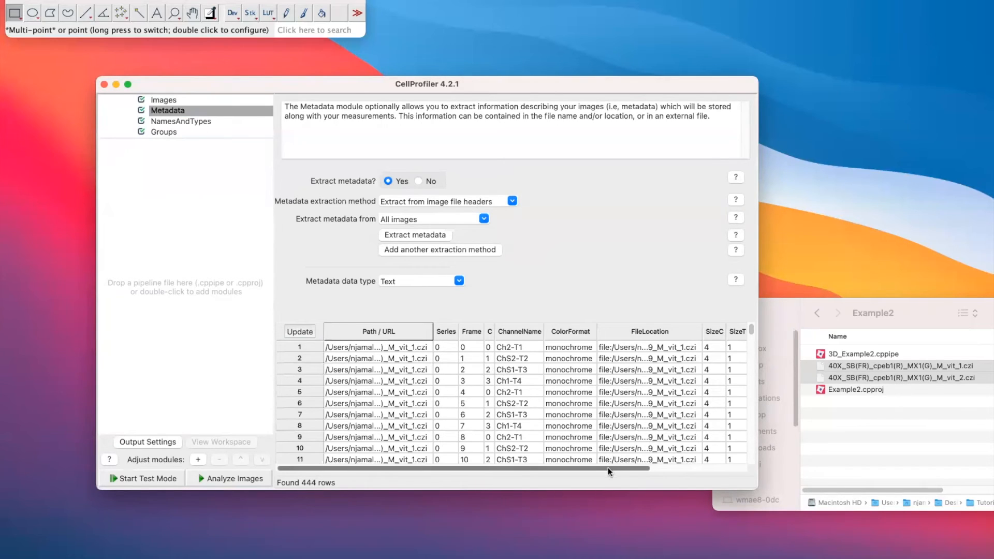
Add a second metadata extraction method that uses Extract from file/folder names.
{"action": "left_click_drag", "start_coordinate": [608, 464], "coordinate": [712, 461]}
{"action": "scroll", "coordinate": [732, 400], "scroll_direction": "down", "scroll_amount": 15}
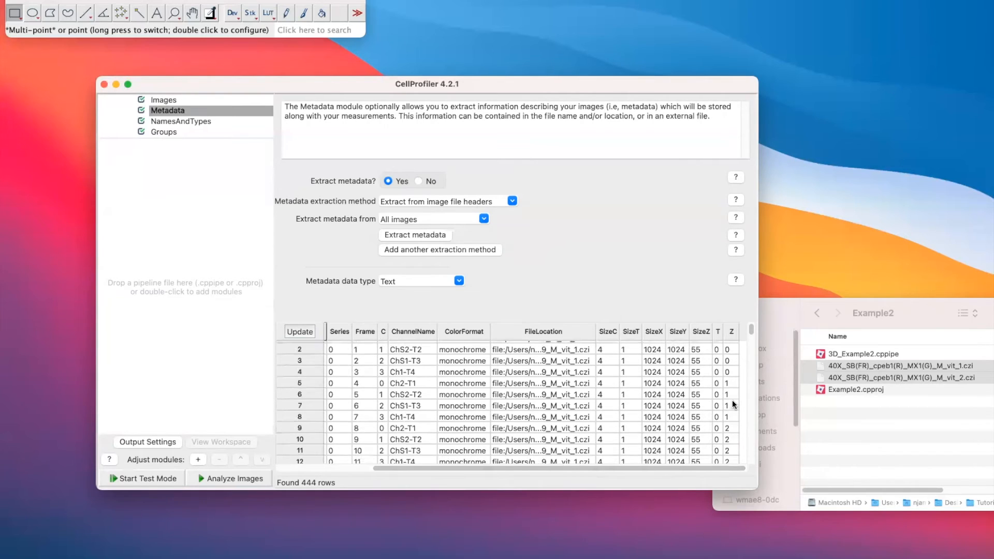
{"action": "left_click_drag", "start_coordinate": [748, 343], "coordinate": [742, 321]}
{"action": "left_click_drag", "start_coordinate": [512, 469], "coordinate": [473, 298]}
{"action": "left_click", "coordinate": [436, 250]}
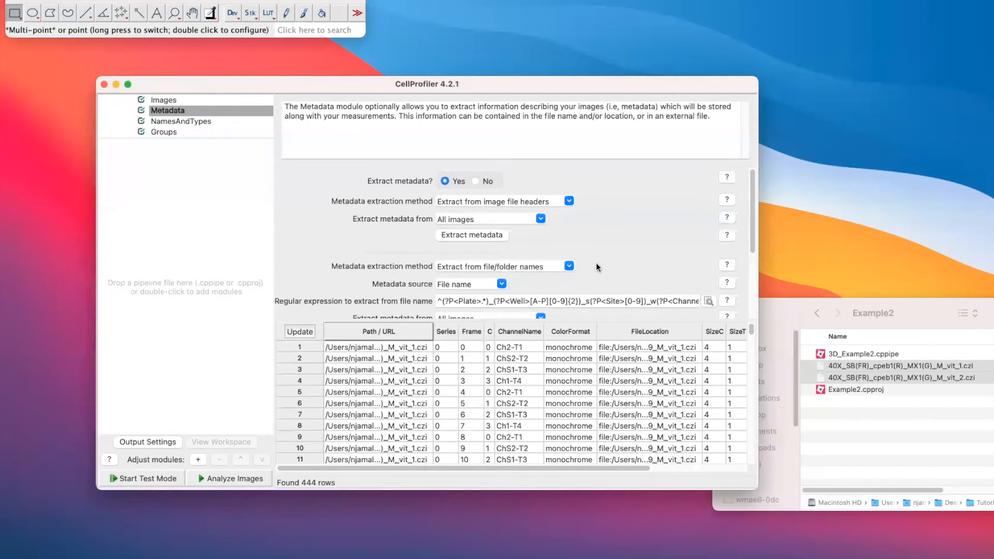
{"action": "left_click", "coordinate": [569, 267]}
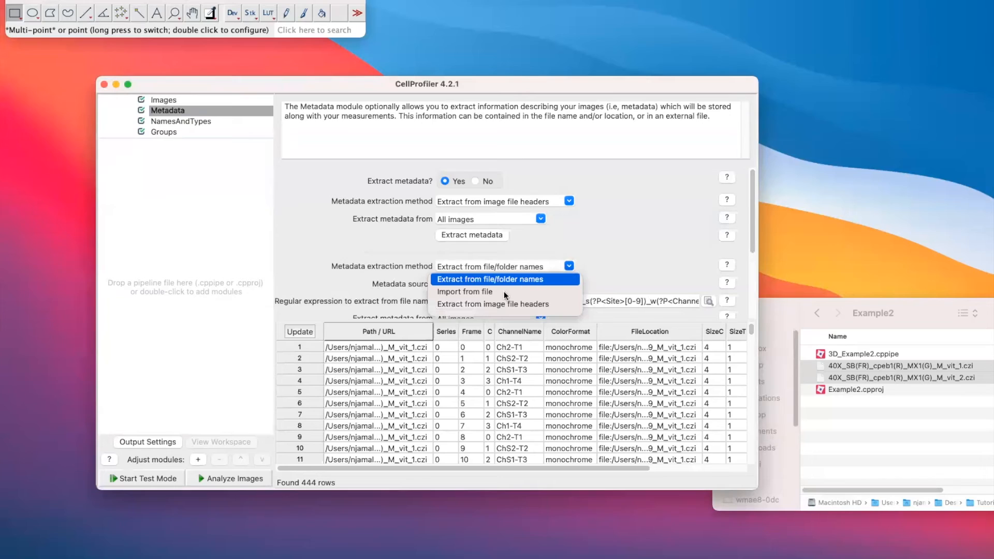
{"action": "left_click", "coordinate": [601, 249]}
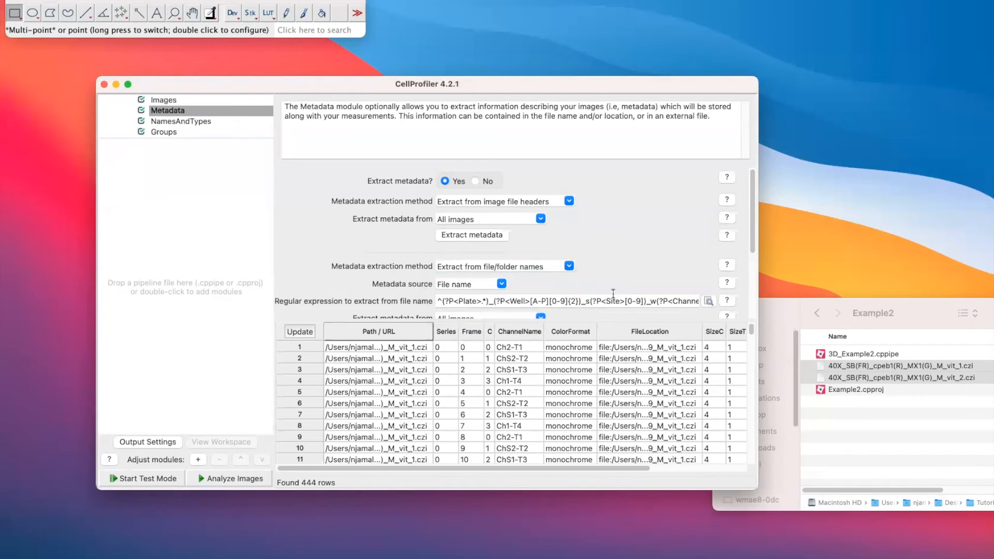
Set the file name regular expression to ^(?P<FileName>.*) so the whole name is captured as FileName, and submit it.
{"action": "left_click", "coordinate": [708, 301]}
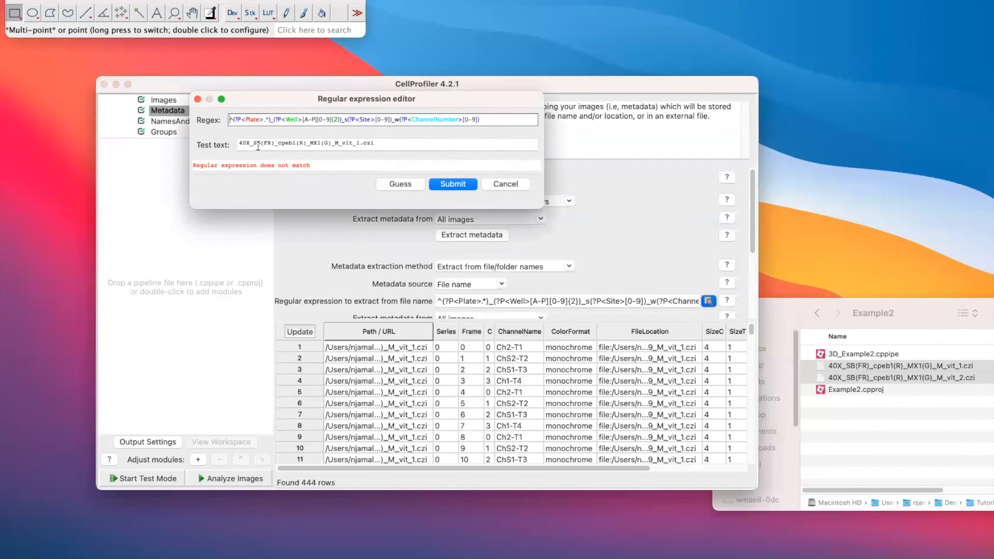
{"action": "left_click_drag", "start_coordinate": [271, 119], "coordinate": [496, 120]}
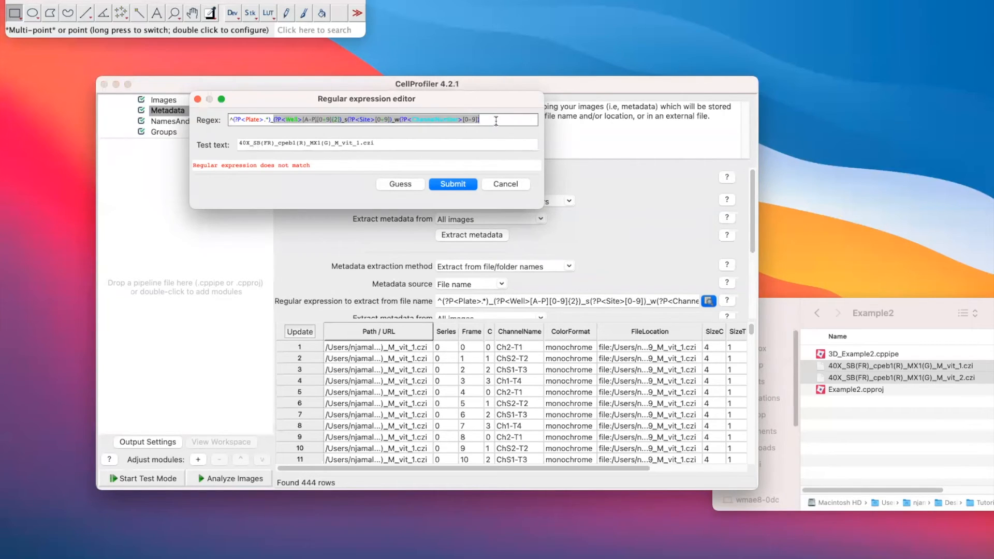
{"action": "key", "text": "BackSpace"}
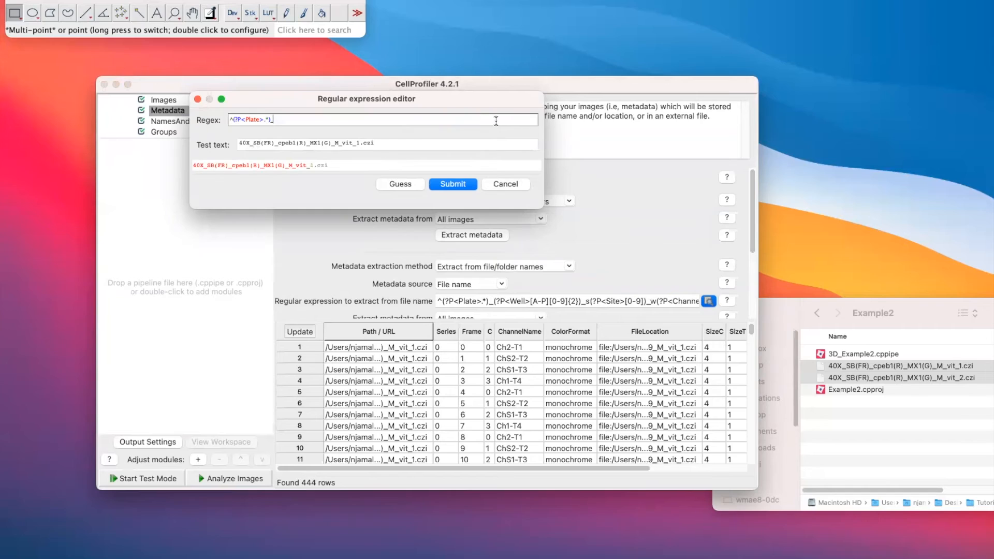
{"action": "key", "text": "Left"}
{"action": "key", "text": "Left"}
{"action": "key", "text": "Left"}
{"action": "key", "text": "shift+Left"}
{"action": "key", "text": "shift+Left"}
{"action": "key", "text": "shift+Left"}
{"action": "key", "text": "shift+Left"}
{"action": "key", "text": "shift+Left"}
{"action": "type", "text": "FileName"}
{"action": "left_click", "coordinate": [470, 185]}
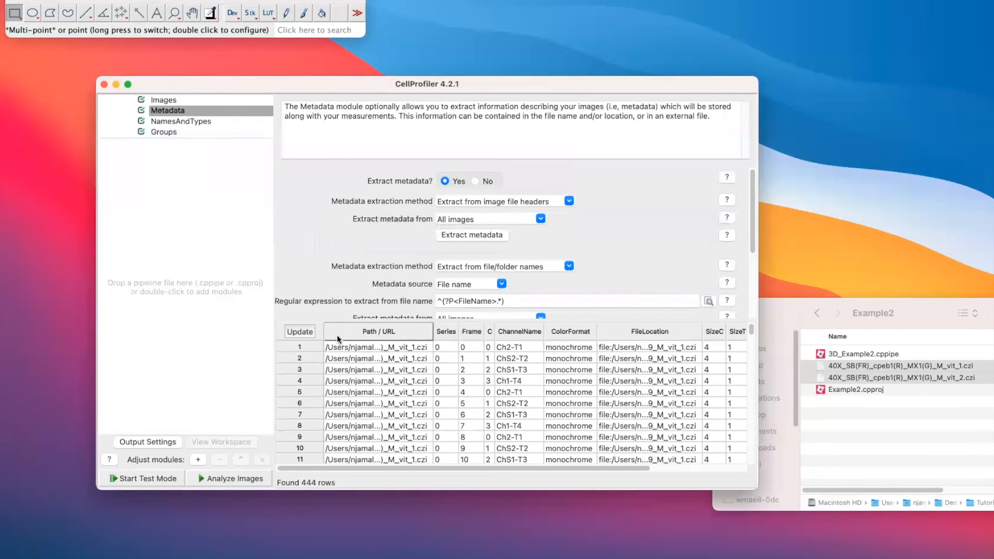
Update the metadata table and review the FileName and channel columns for the two .czi stacks.
{"action": "left_click", "coordinate": [300, 334]}
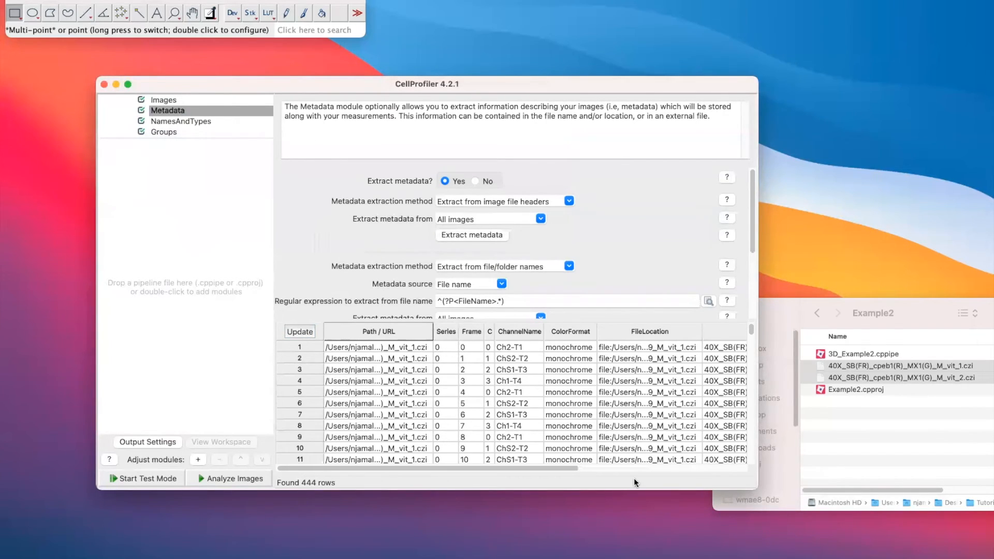
{"action": "left_click_drag", "start_coordinate": [570, 467], "coordinate": [654, 468]}
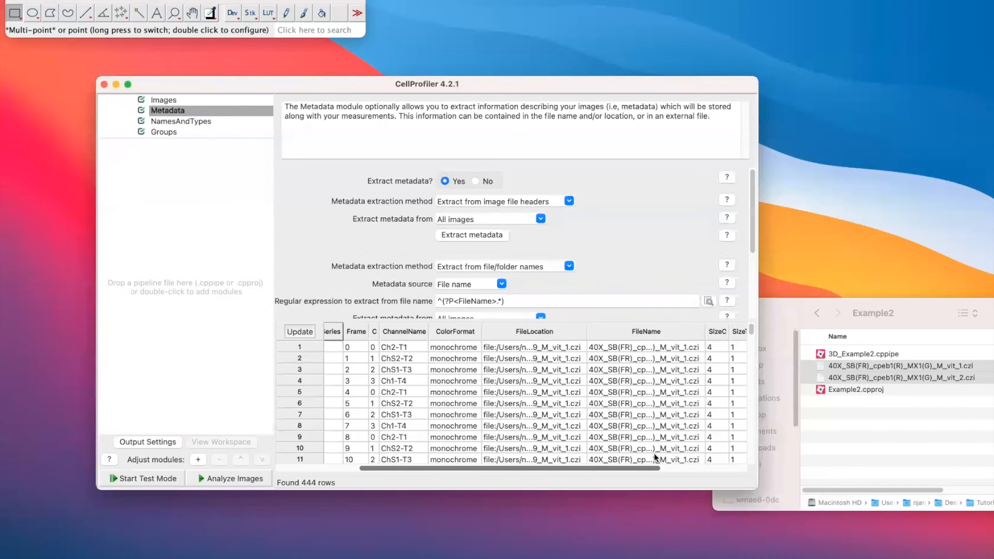
{"action": "scroll", "coordinate": [666, 416], "scroll_direction": "down", "scroll_amount": 15}
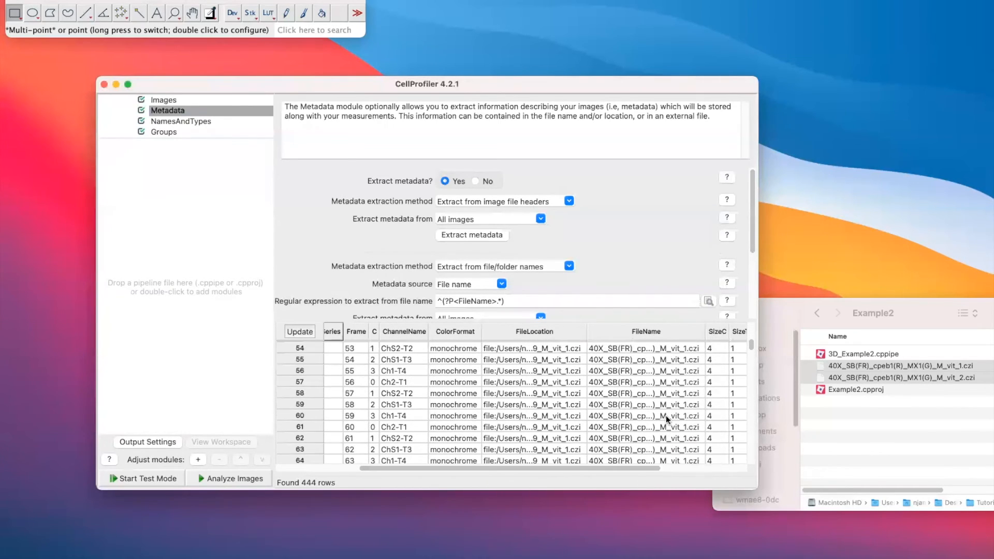
{"action": "scroll", "coordinate": [666, 415], "scroll_direction": "down", "scroll_amount": 5}
{"action": "scroll", "coordinate": [662, 362], "scroll_direction": "up", "scroll_amount": 16}
{"action": "scroll", "coordinate": [661, 366], "scroll_direction": "up", "scroll_amount": 5}
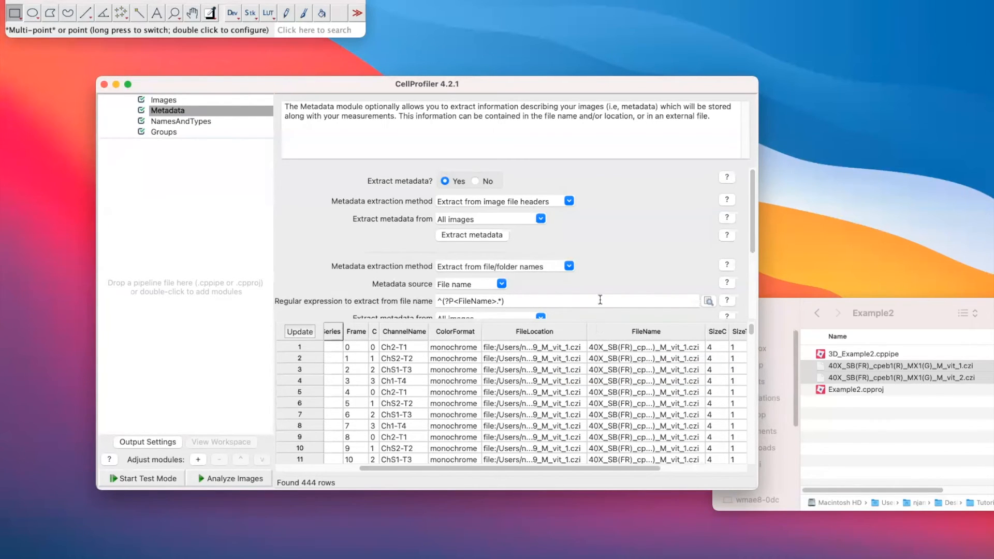
{"action": "scroll", "coordinate": [613, 255], "scroll_direction": "down", "scroll_amount": 3}
{"action": "scroll", "coordinate": [613, 256], "scroll_direction": "down", "scroll_amount": 3}
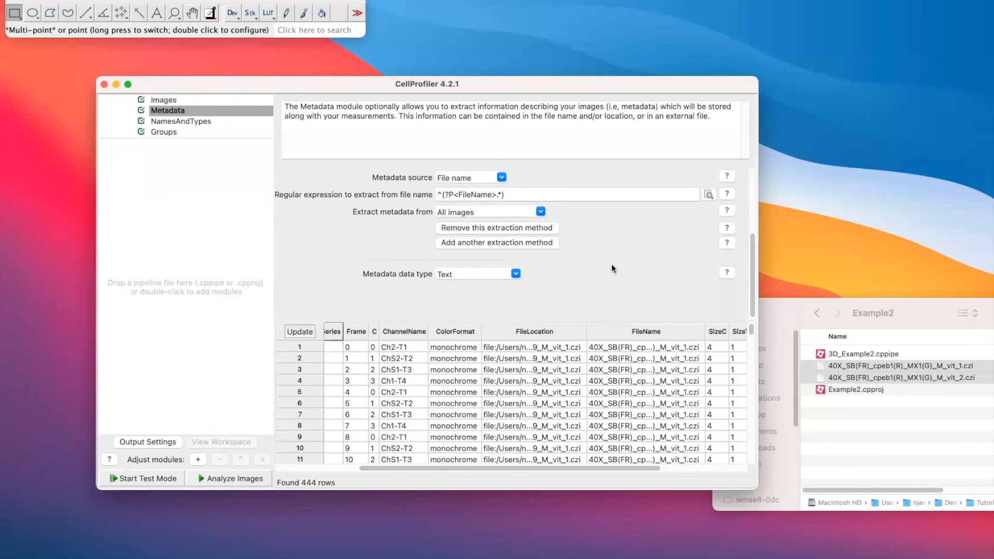
{"action": "left_click", "coordinate": [186, 122]}
{"action": "left_click", "coordinate": [186, 111]}
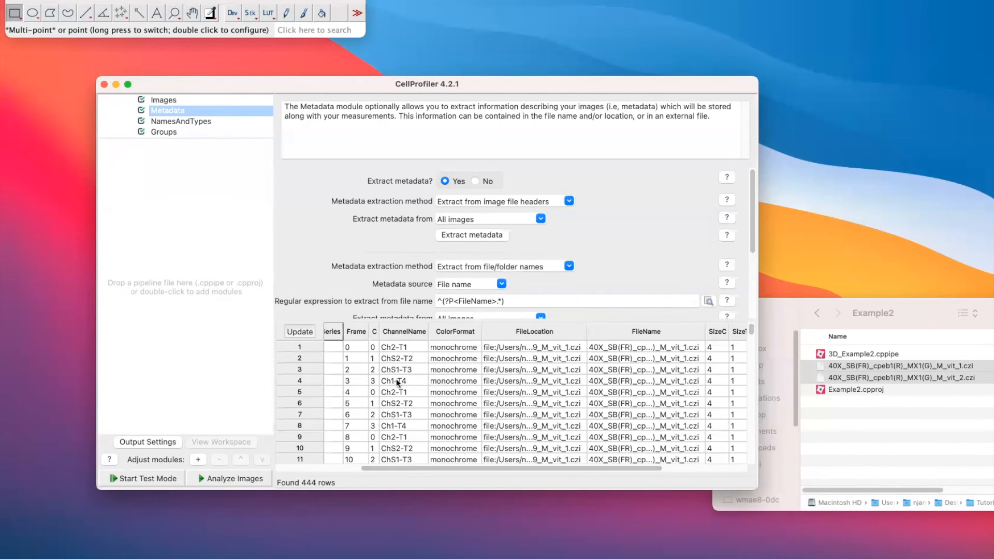
{"action": "left_click_drag", "start_coordinate": [413, 466], "coordinate": [387, 451]}
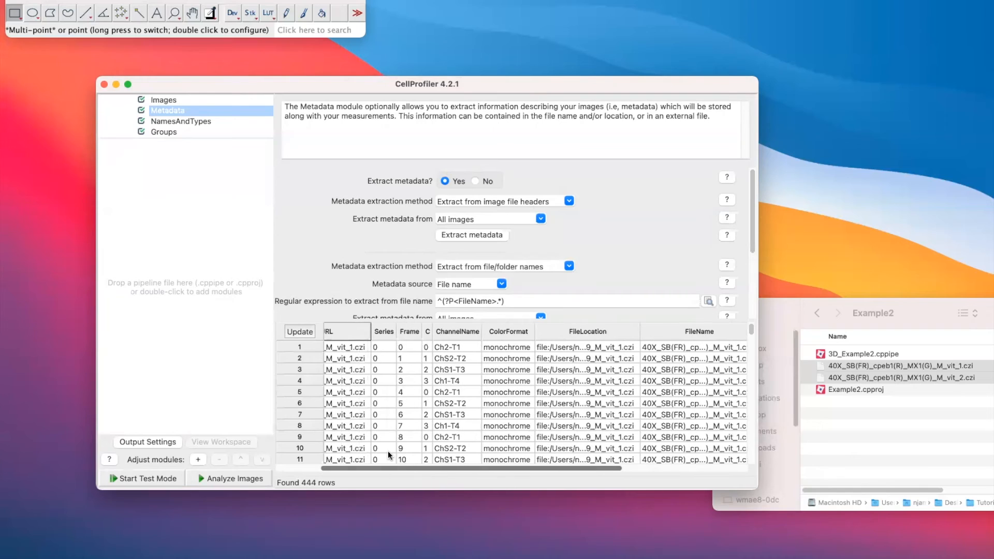
In NamesAndTypes, assign names to images matching rules and name the images whose metadata has C matching 0 as Ch1.
{"action": "left_click", "coordinate": [185, 121]}
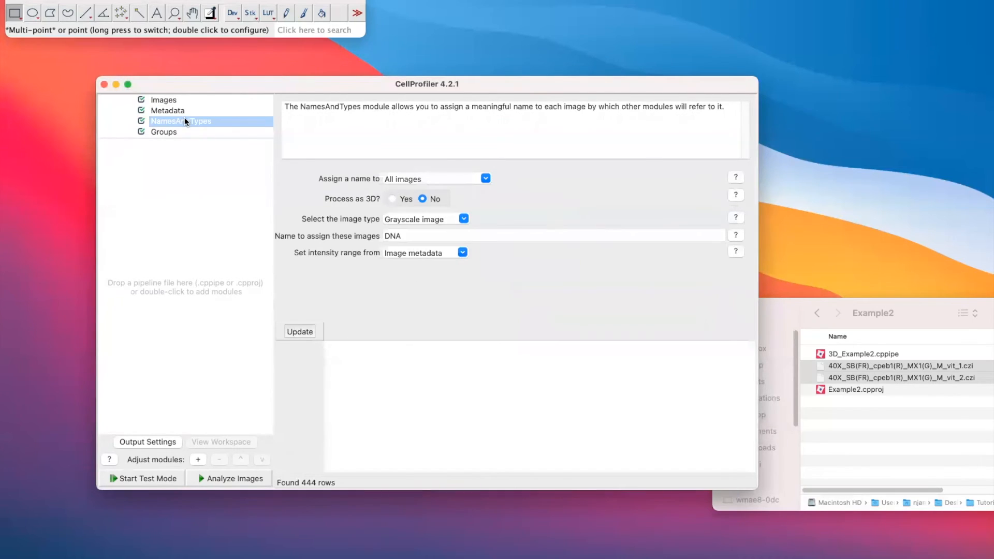
{"action": "left_click", "coordinate": [484, 177]}
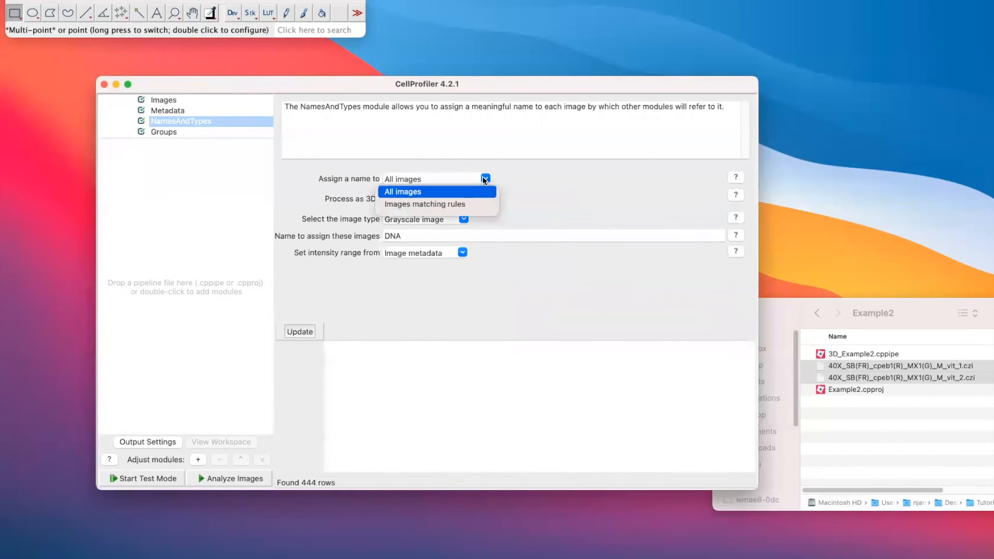
{"action": "left_click", "coordinate": [454, 204]}
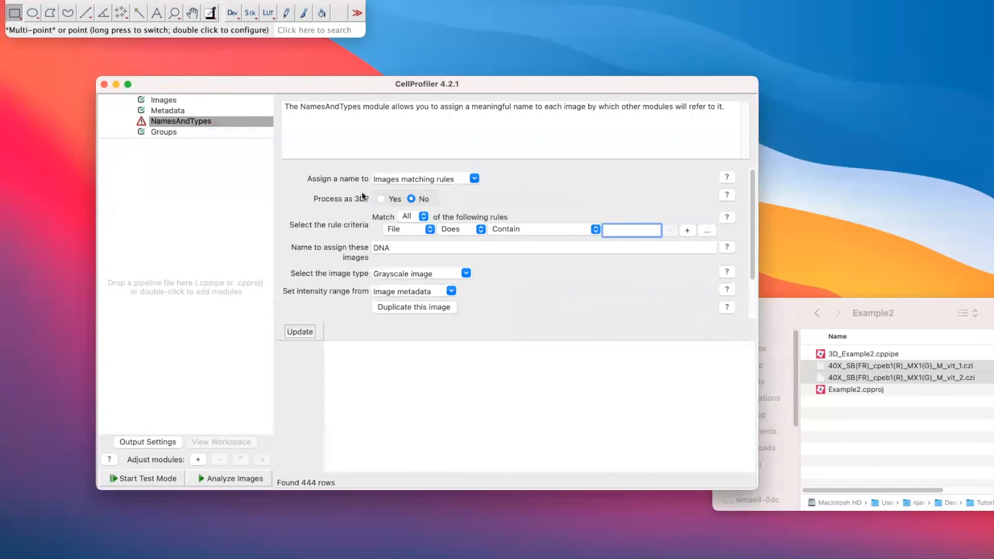
{"action": "left_click", "coordinate": [432, 228]}
{"action": "left_click", "coordinate": [408, 282]}
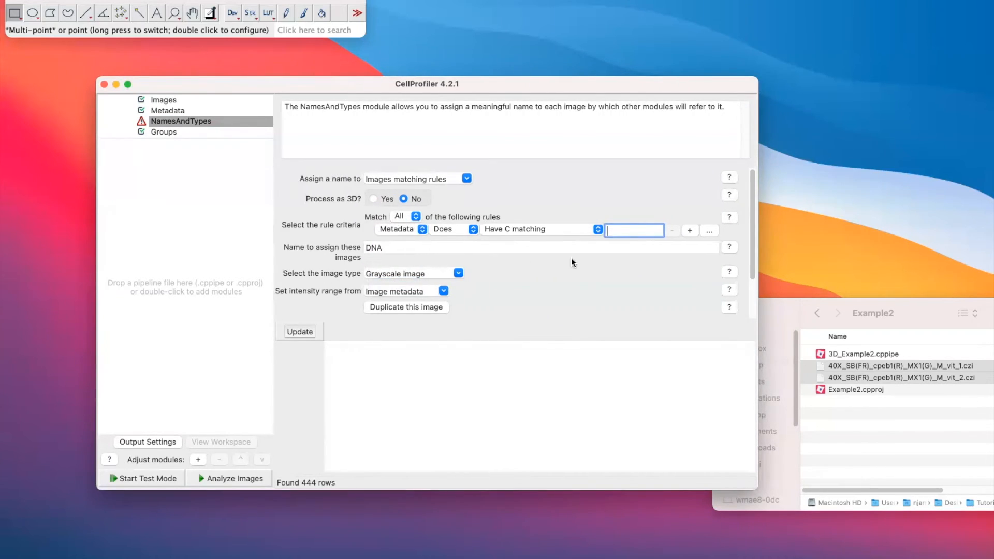
{"action": "type", "text": "0"}
{"action": "double_click", "coordinate": [401, 251]}
{"action": "type", "text": "Ch"}
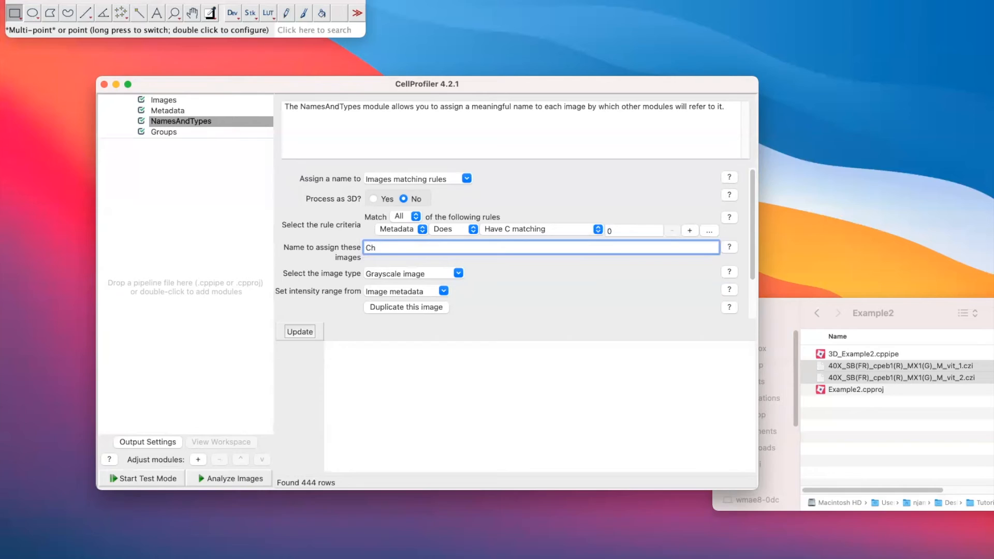
{"action": "type", "text": "1"}
Duplicate the Ch1 image entry, set its rule to C matching 1 and name it Ch2.
{"action": "left_click", "coordinate": [412, 307]}
{"action": "scroll", "coordinate": [593, 285], "scroll_direction": "down", "scroll_amount": 3}
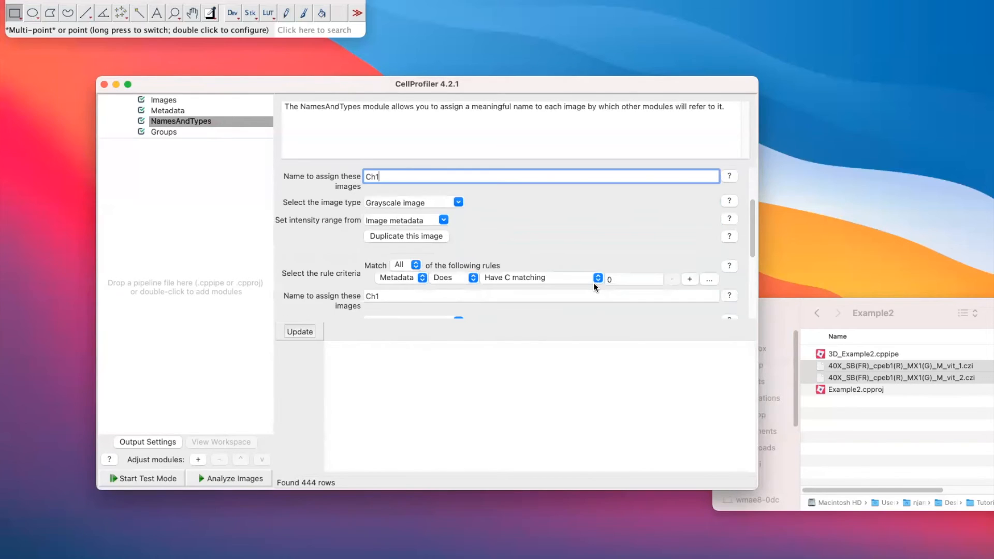
{"action": "double_click", "coordinate": [611, 279]}
{"action": "type", "text": "1"}
{"action": "left_click", "coordinate": [432, 299]}
{"action": "key", "text": "BackSpace"}
{"action": "type", "text": "2"}
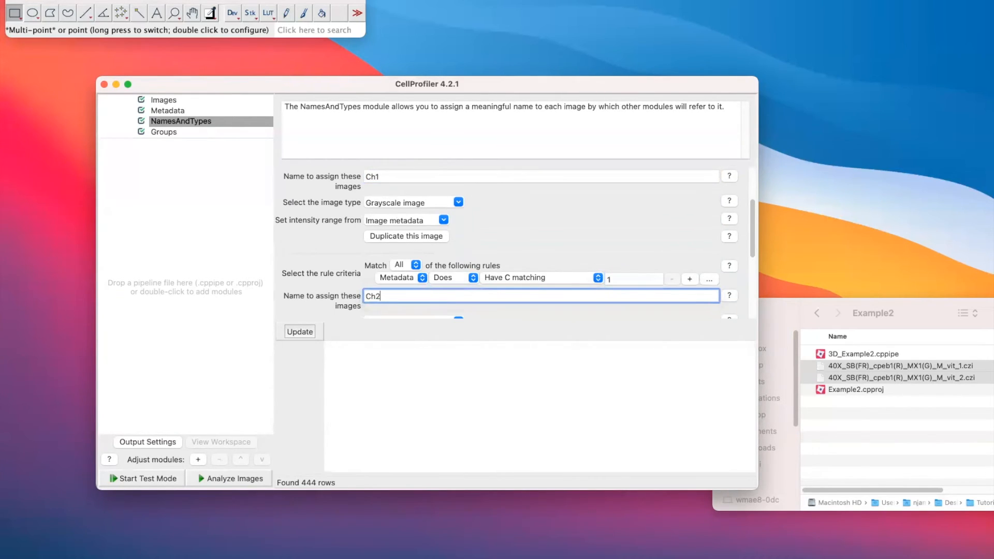
{"action": "left_click", "coordinate": [527, 226]}
Duplicate the Ch2 image entry, set its rule to C matching 2 and name it Ch3.
{"action": "scroll", "coordinate": [527, 226], "scroll_direction": "down", "scroll_amount": 4}
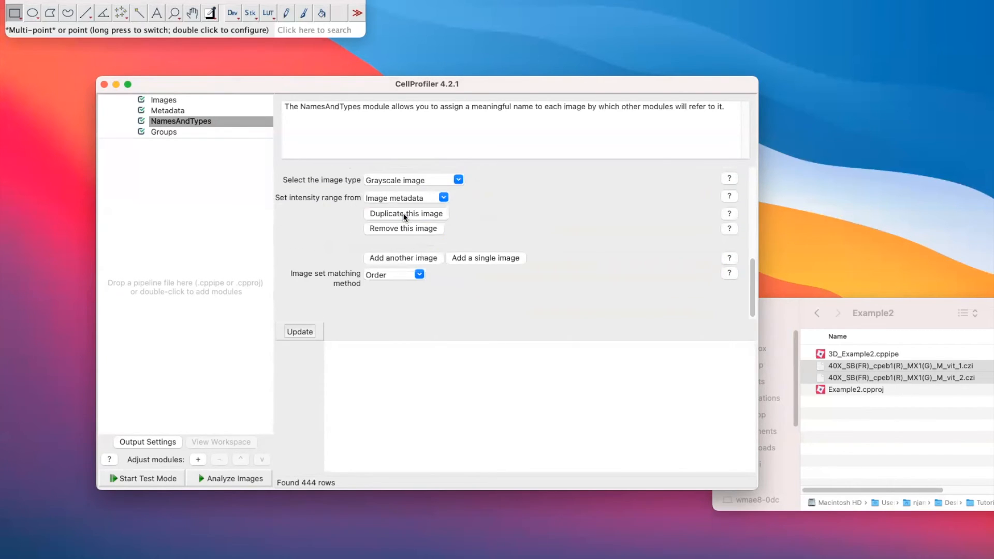
{"action": "scroll", "coordinate": [561, 246], "scroll_direction": "up", "scroll_amount": 4}
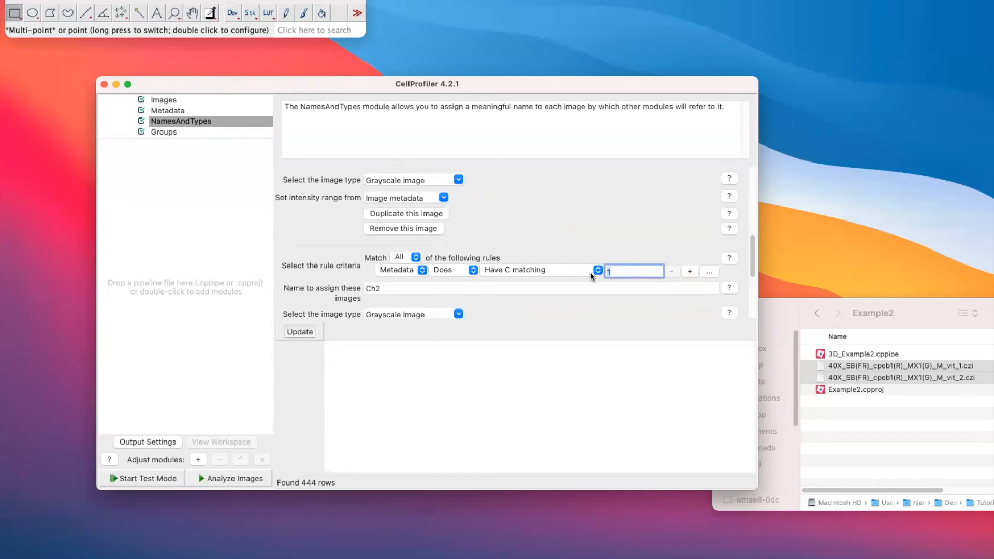
{"action": "type", "text": "2"}
{"action": "left_click", "coordinate": [450, 286]}
{"action": "key", "text": "BackSpace"}
{"action": "type", "text": "3"}
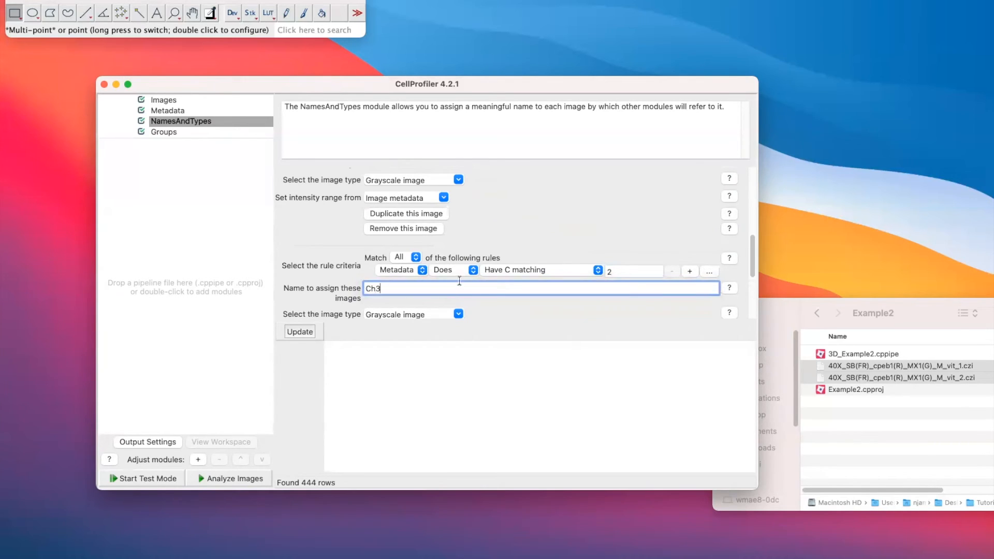
{"action": "left_click", "coordinate": [514, 309]}
Duplicate the Ch3 image entry, set its rule to C matching 3 and name it Ch4.
{"action": "scroll", "coordinate": [514, 309], "scroll_direction": "down", "scroll_amount": 2}
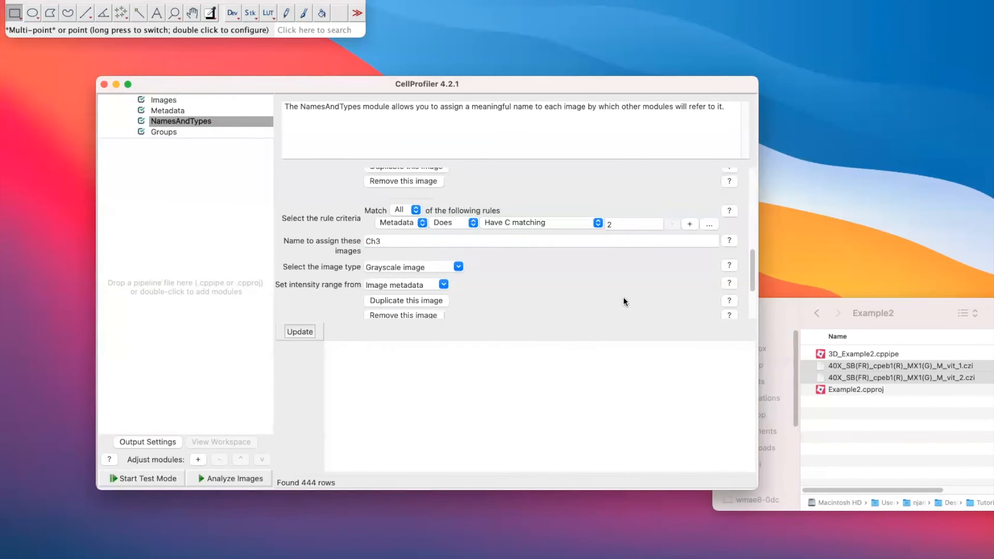
{"action": "scroll", "coordinate": [622, 306], "scroll_direction": "up", "scroll_amount": 1}
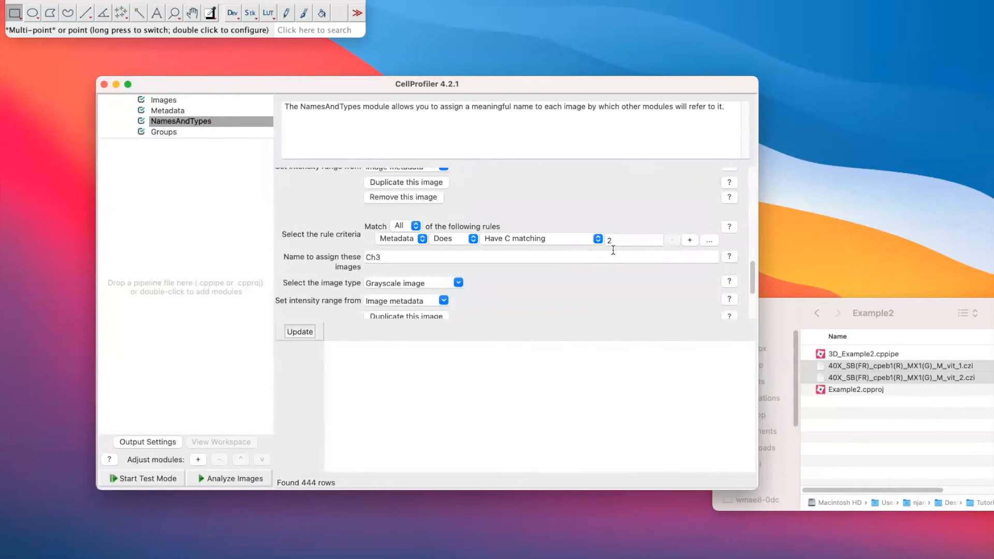
{"action": "left_click_drag", "start_coordinate": [616, 239], "coordinate": [579, 235]}
{"action": "type", "text": "3"}
{"action": "left_click", "coordinate": [438, 257]}
{"action": "key", "text": "BackSpace"}
{"action": "type", "text": "4"}
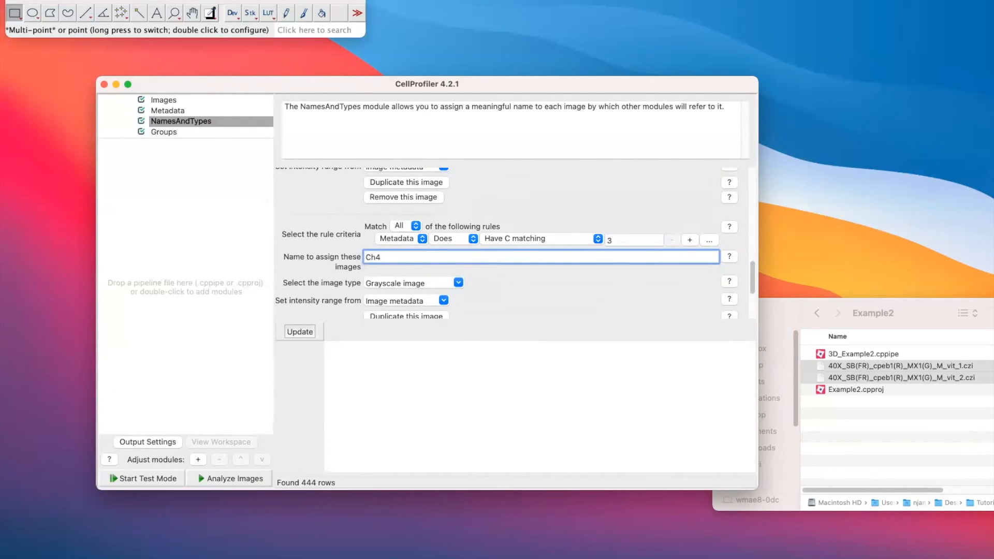
Update the NamesAndTypes image set table and compare it with the rows in the Metadata module.
{"action": "scroll", "coordinate": [492, 284], "scroll_direction": "down", "scroll_amount": 4}
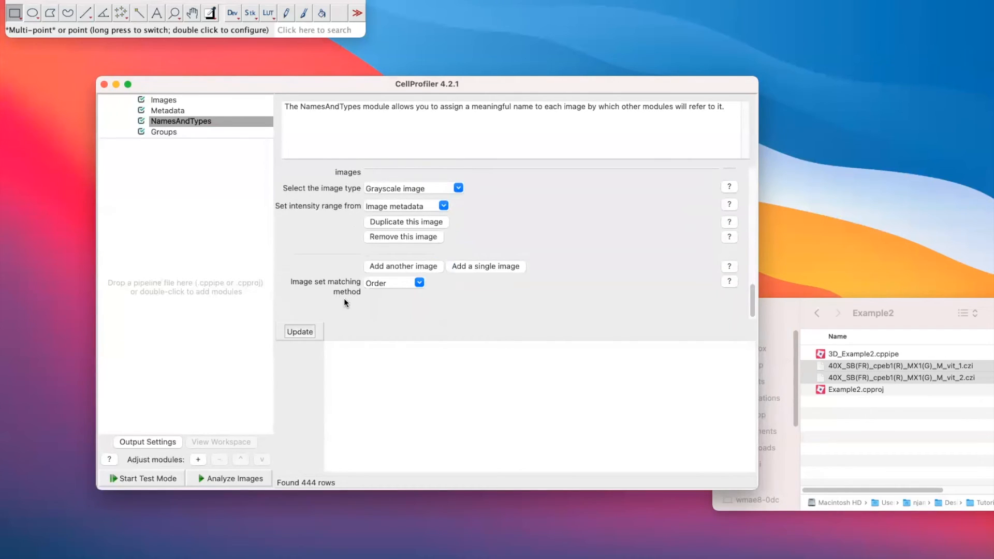
{"action": "left_click", "coordinate": [300, 332]}
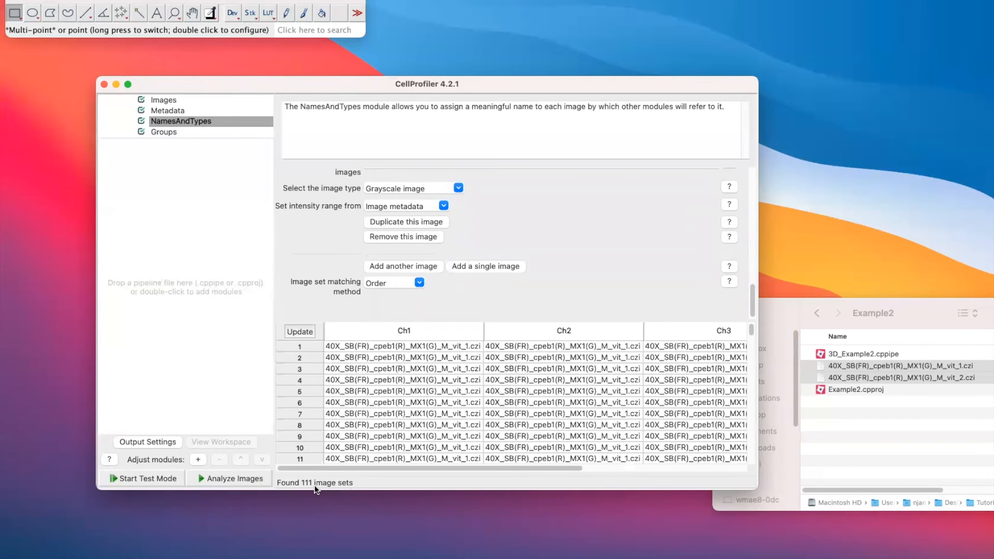
{"action": "left_click", "coordinate": [173, 111]}
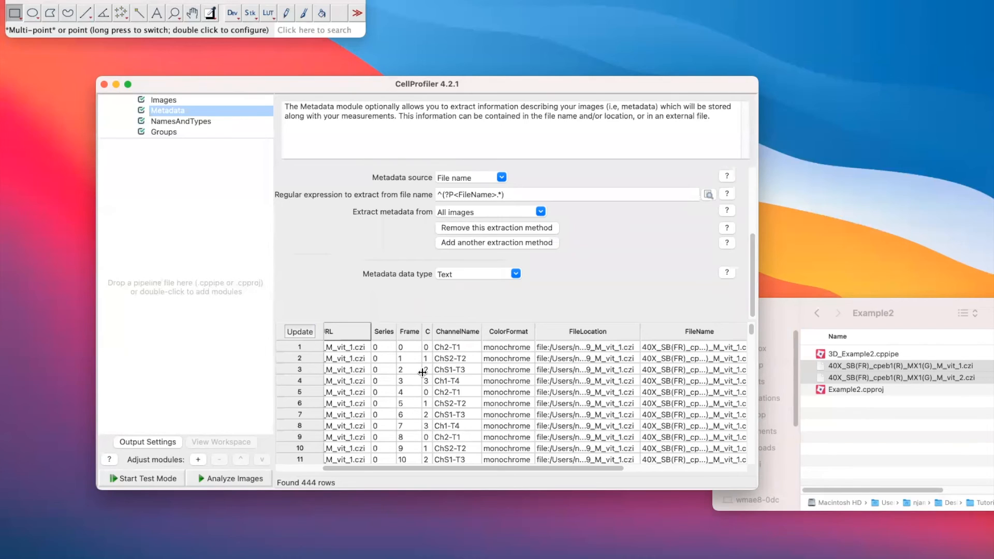
{"action": "left_click", "coordinate": [214, 122]}
{"action": "left_click", "coordinate": [300, 332]}
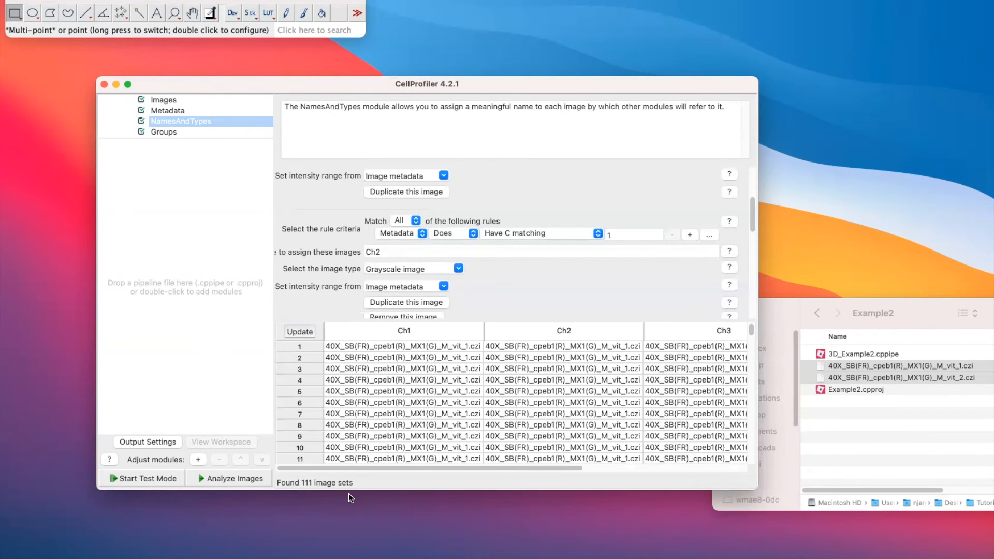
Enable image grouping in the Groups module with FileName as the metadata category.
{"action": "left_click", "coordinate": [173, 133]}
{"action": "left_click", "coordinate": [414, 181]}
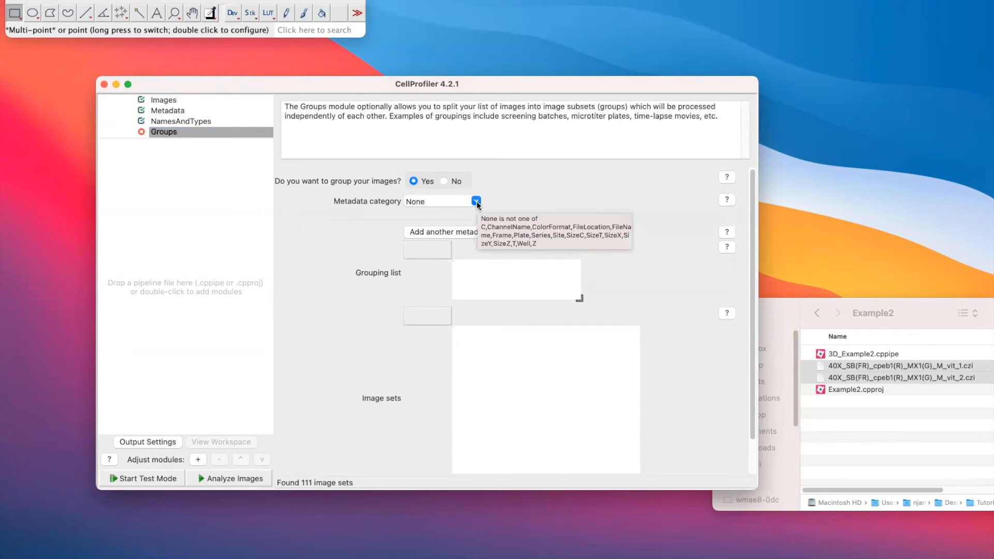
{"action": "left_click", "coordinate": [476, 202]}
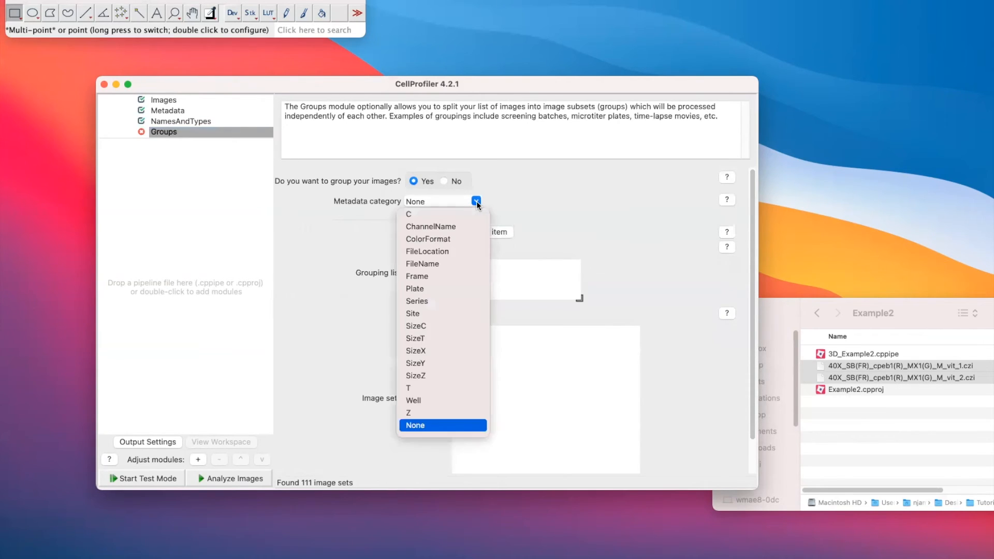
{"action": "left_click", "coordinate": [425, 260]}
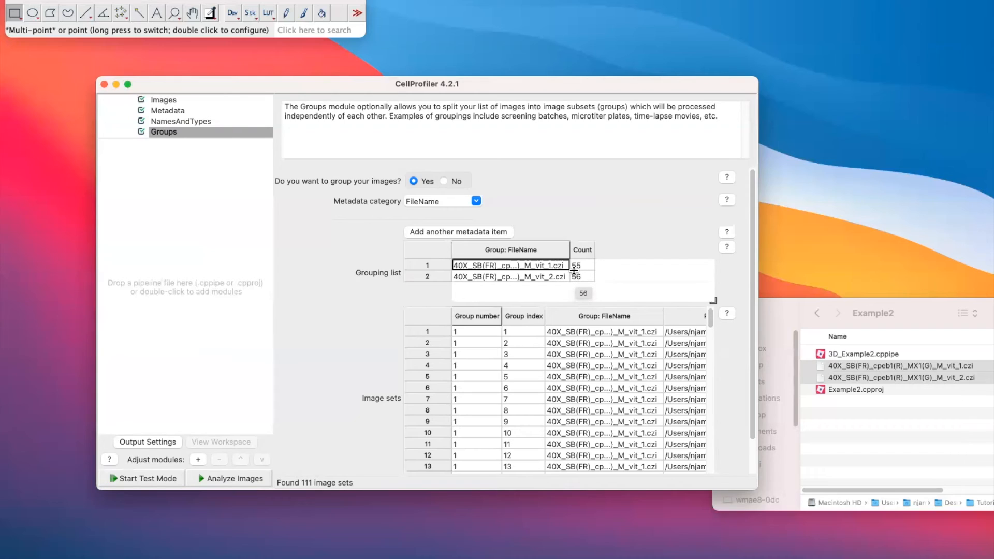
{"action": "left_click", "coordinate": [197, 459]}
{"action": "type", "text": "save"}
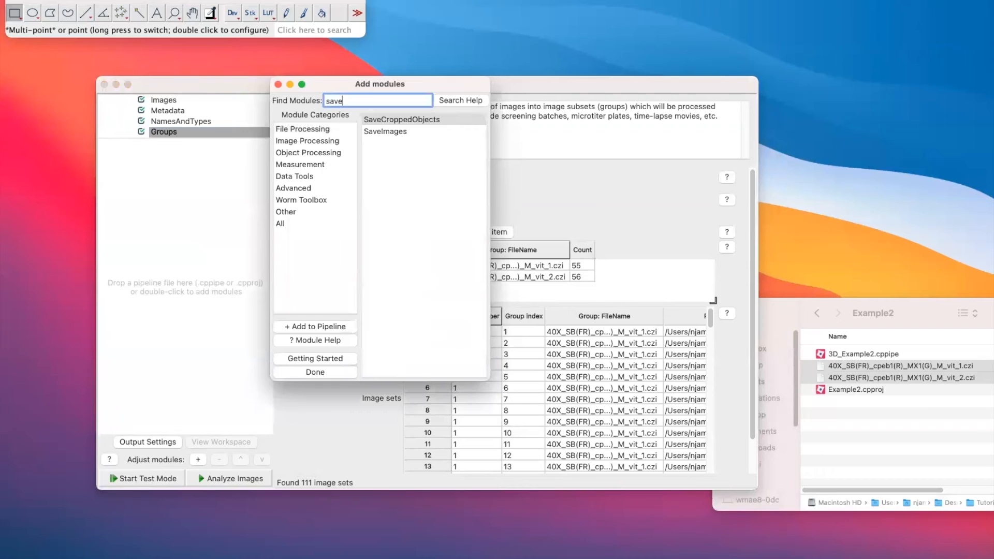
{"action": "left_click", "coordinate": [391, 131]}
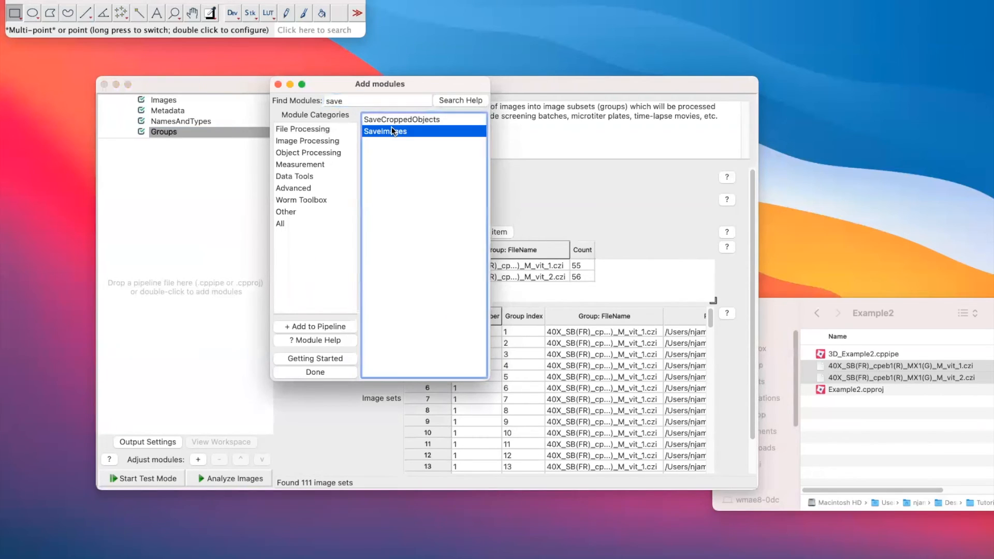
{"action": "left_click", "coordinate": [334, 326]}
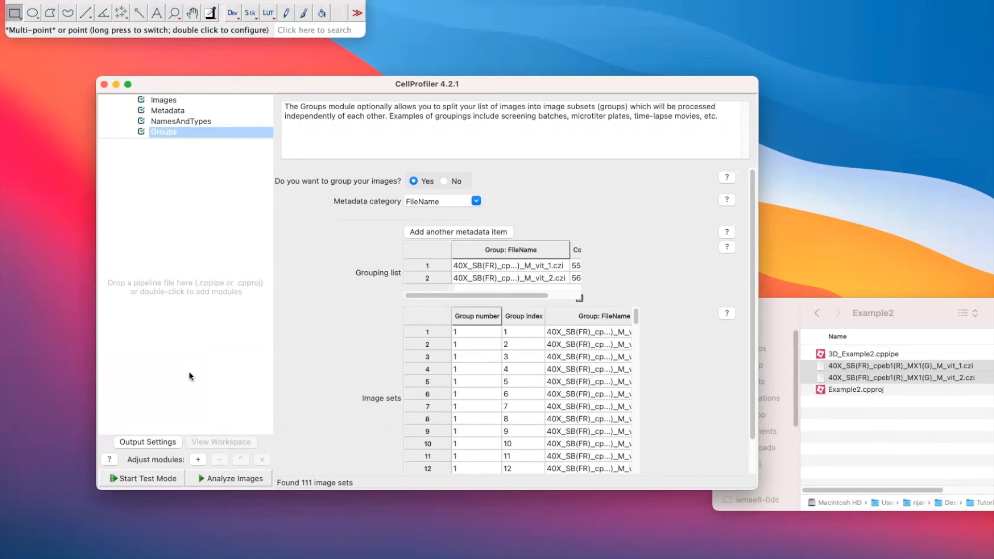
Add a SaveImages module to the pipeline and set its type of image to save to Movie/Stack.
{"action": "left_click", "coordinate": [198, 459]}
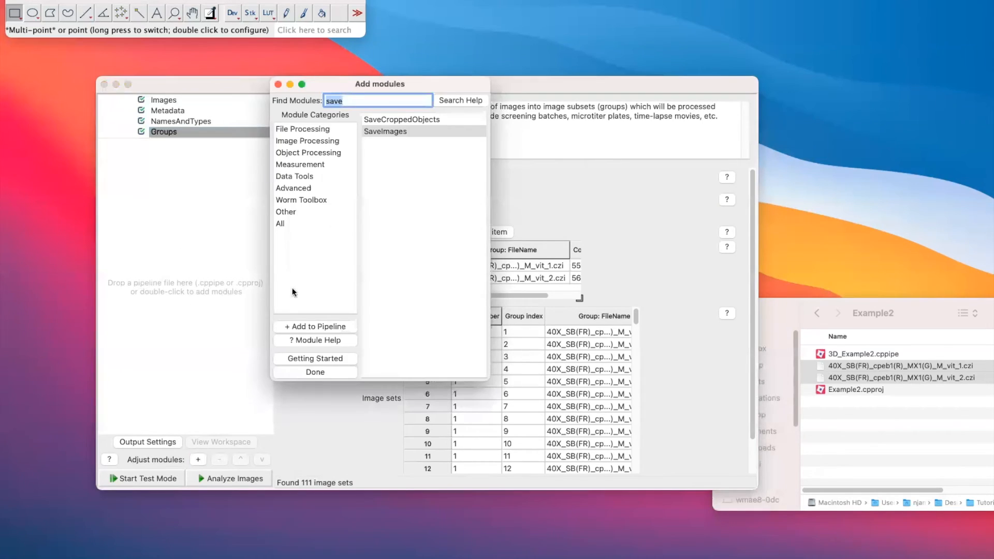
{"action": "left_click", "coordinate": [392, 132]}
{"action": "left_click", "coordinate": [317, 326]}
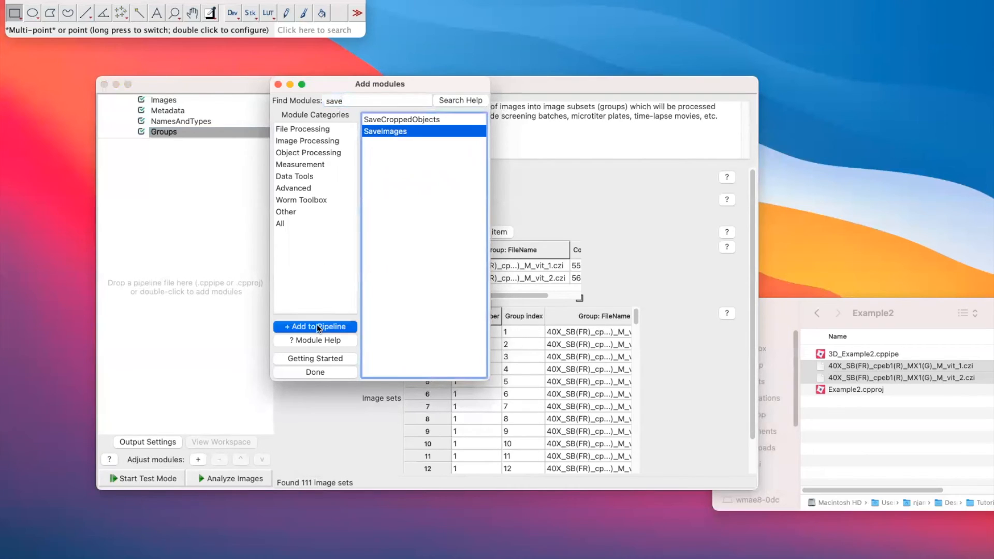
{"action": "left_click", "coordinate": [278, 84]}
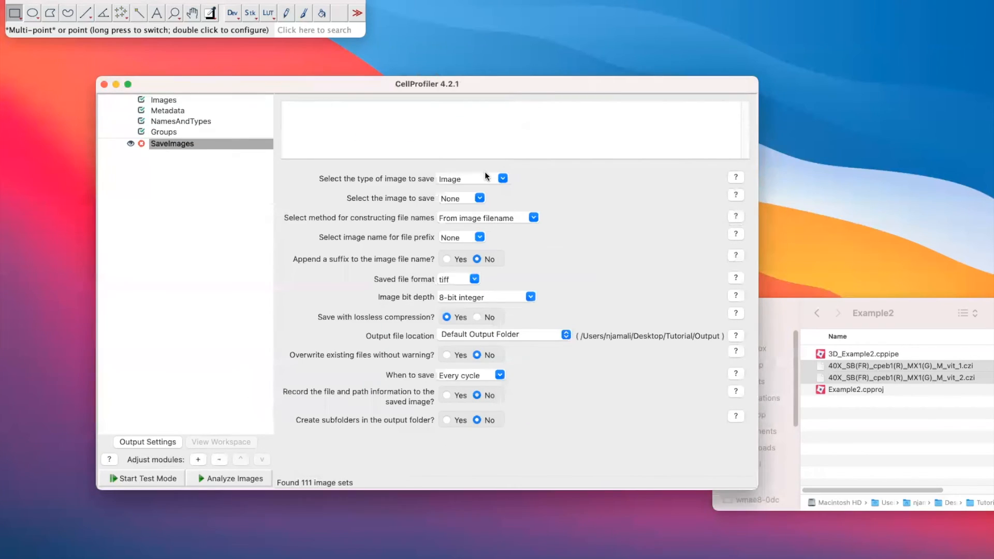
{"action": "left_click", "coordinate": [499, 178]}
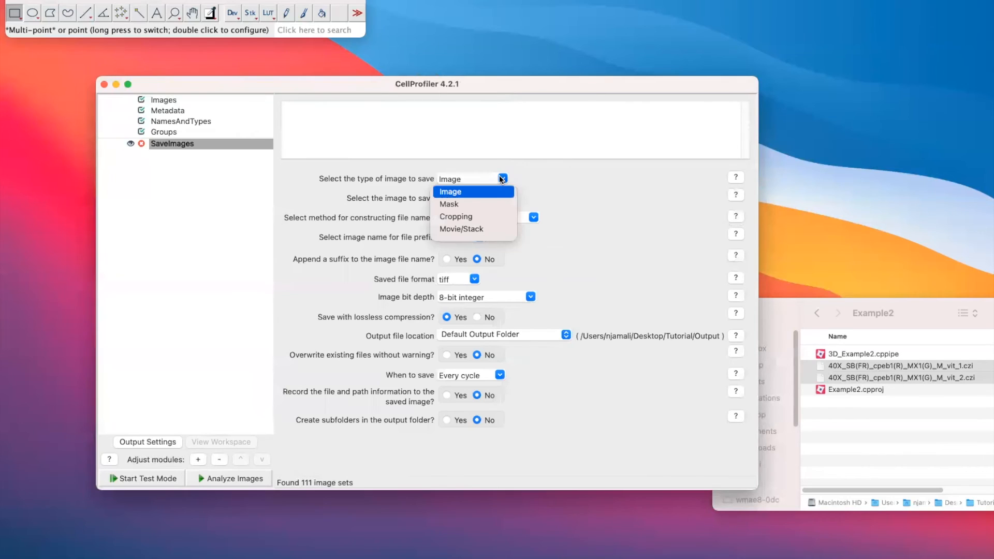
{"action": "left_click", "coordinate": [468, 227]}
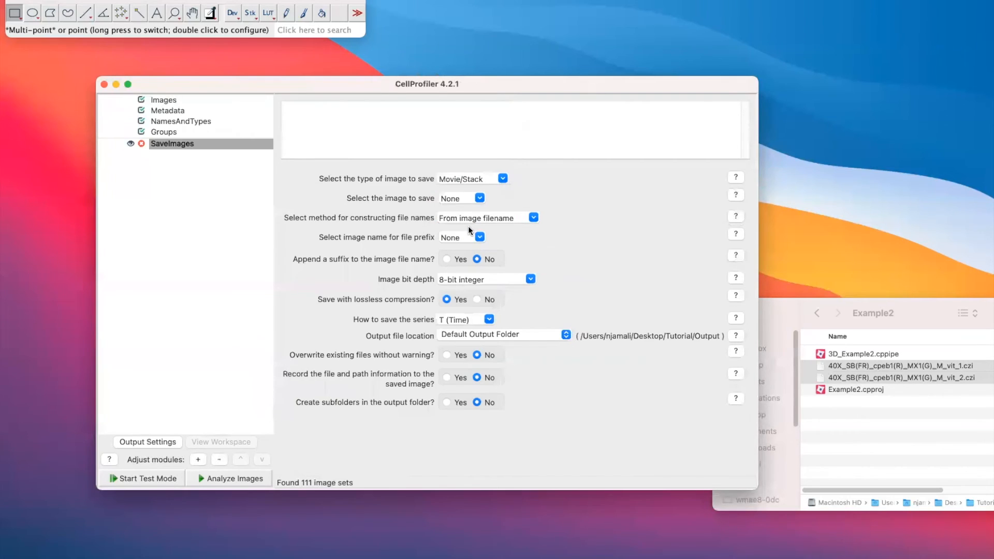
Set Ch1 as the image to save and the file name prefix source, and append the suffix _Ch1.
{"action": "left_click", "coordinate": [476, 199]}
{"action": "left_click", "coordinate": [446, 211]}
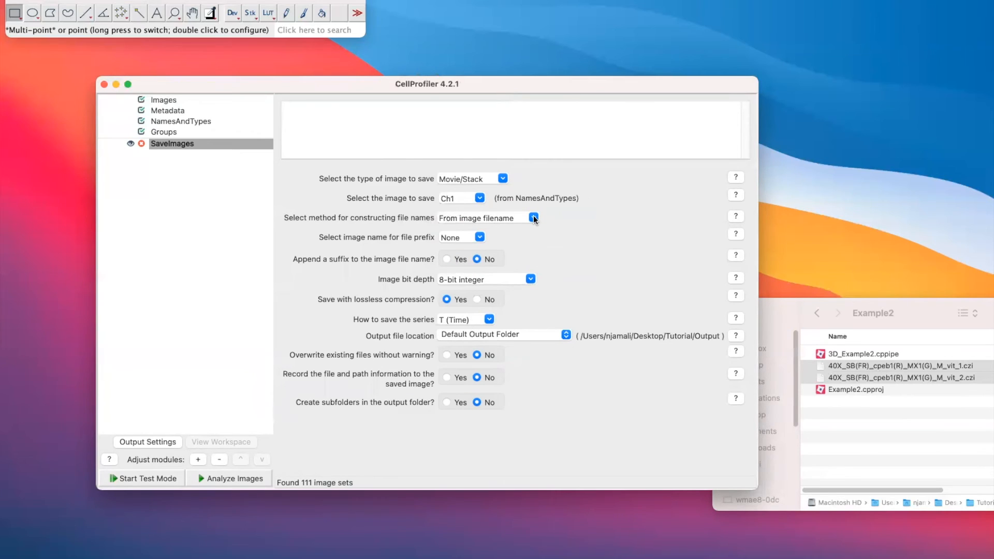
{"action": "left_click", "coordinate": [480, 237]}
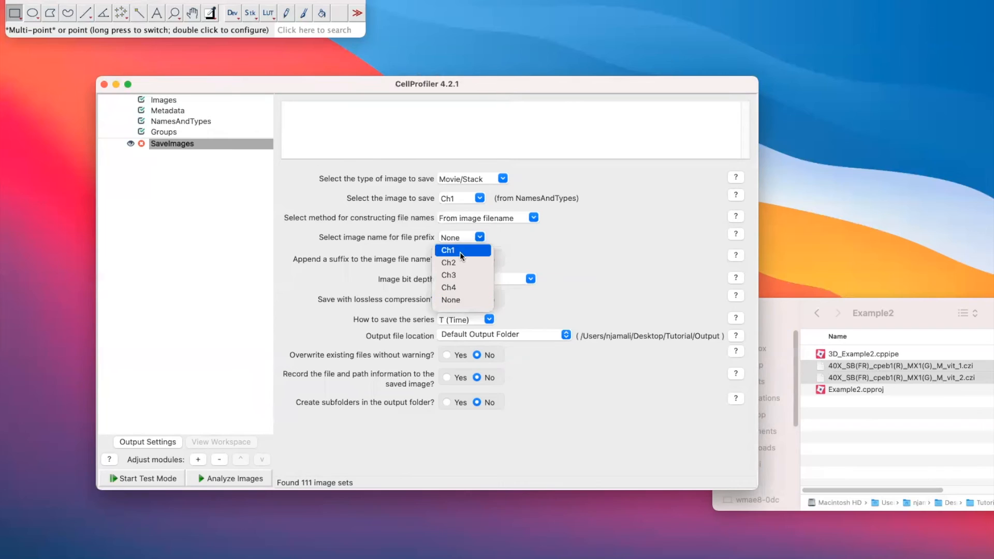
{"action": "left_click", "coordinate": [460, 252]}
{"action": "left_click", "coordinate": [446, 259]}
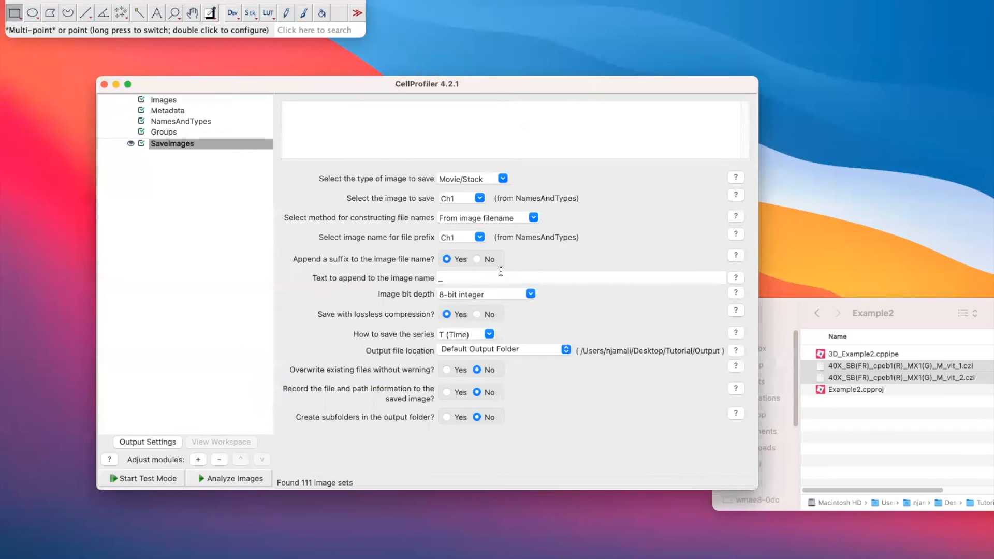
{"action": "type", "text": "Ch1"}
Turn off lossless compression for the Ch1 stack and save the series as Z (Slice).
{"action": "left_click", "coordinate": [478, 314]}
{"action": "left_click", "coordinate": [489, 334]}
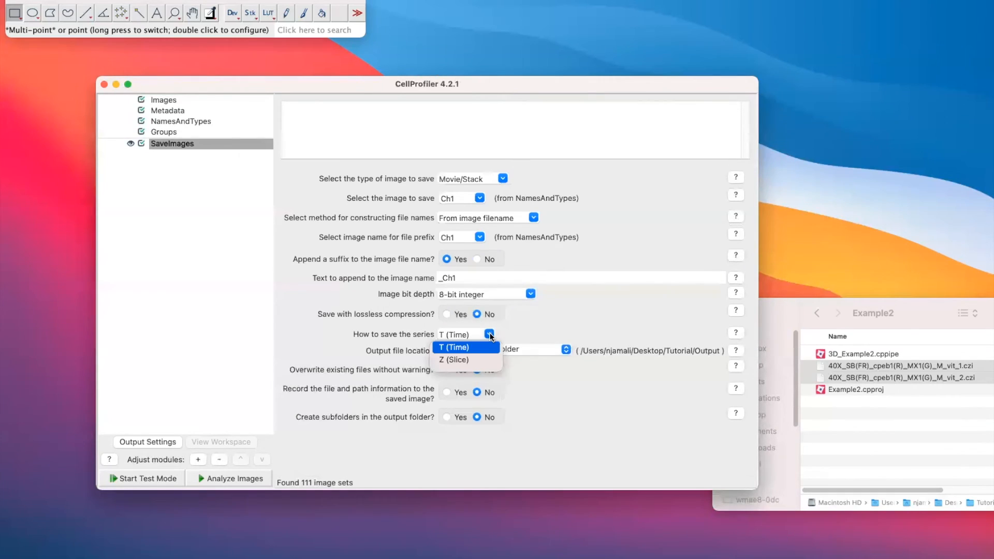
{"action": "left_click", "coordinate": [464, 360]}
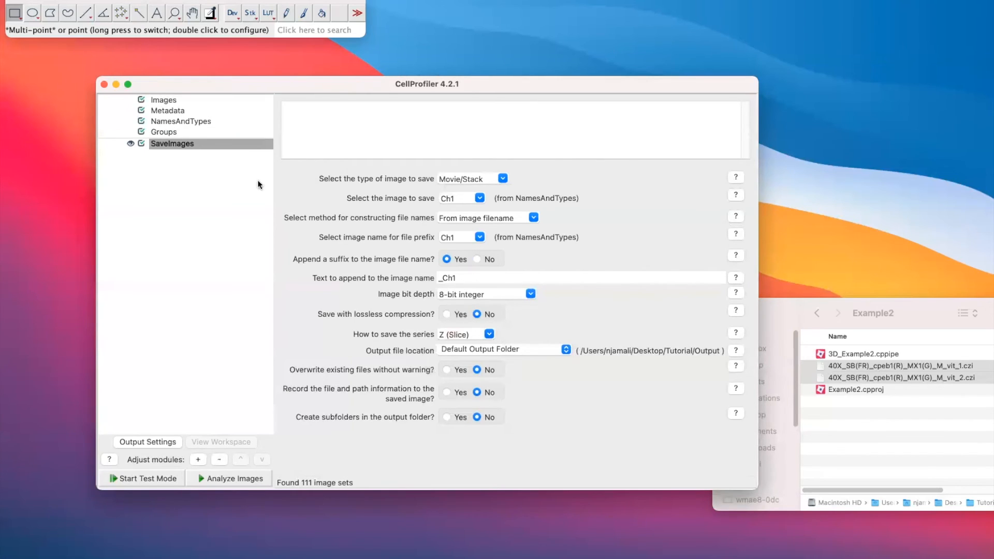
Duplicate the Ch1 SaveImages module and set the copy's image and file prefix to Ch2 with suffix _Ch2.
{"action": "right_click", "coordinate": [176, 148]}
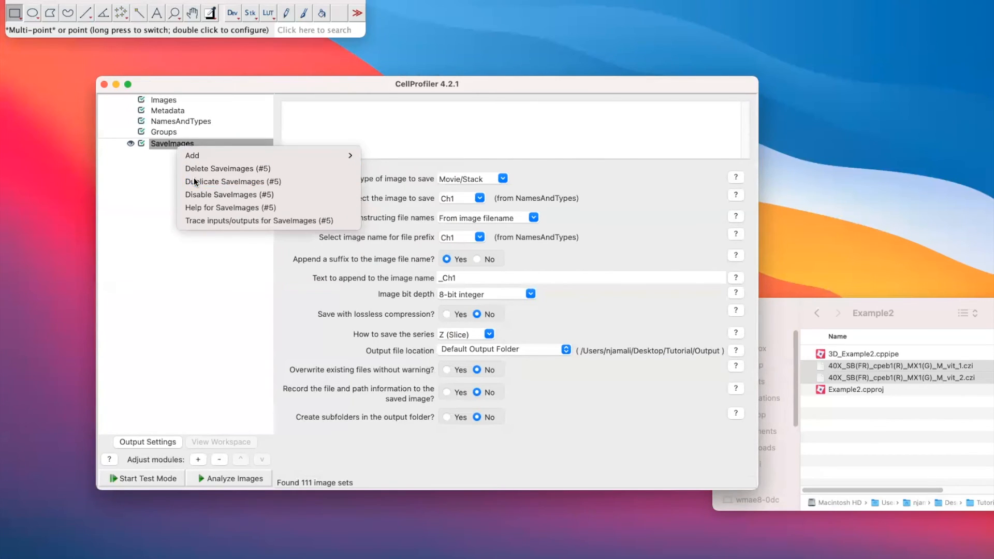
{"action": "key", "text": "Escape"}
{"action": "left_click", "coordinate": [475, 198]}
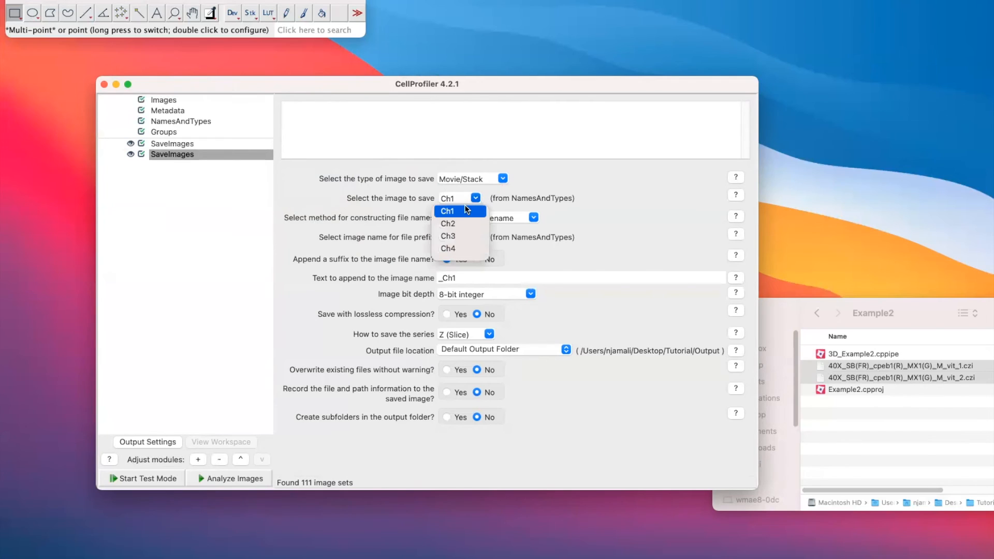
{"action": "left_click", "coordinate": [455, 219]}
{"action": "left_click", "coordinate": [475, 237]}
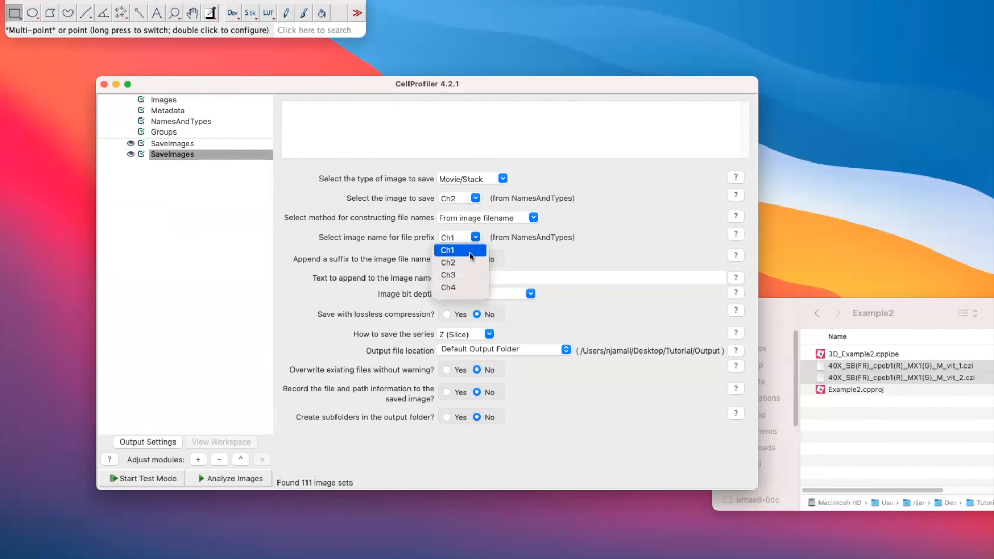
{"action": "left_click", "coordinate": [462, 264]}
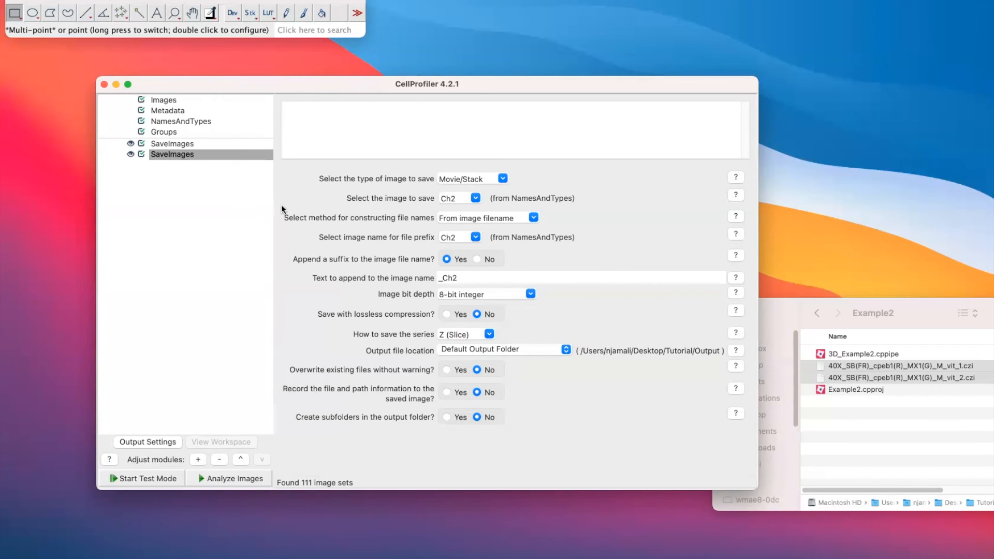
Duplicate the Ch2 SaveImages module and set the copy's image and file prefix to Ch3 with suffix _Ch3.
{"action": "right_click", "coordinate": [166, 156]}
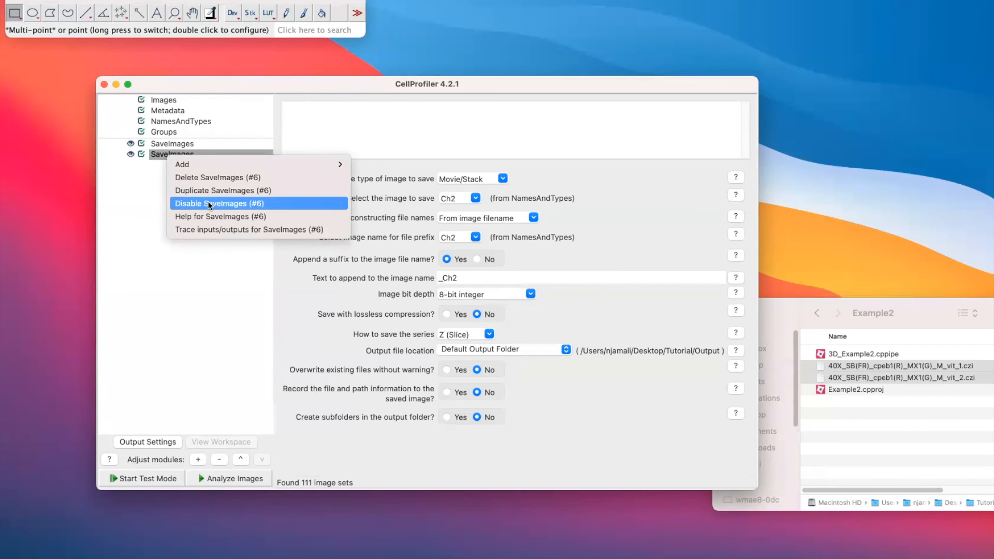
{"action": "left_click", "coordinate": [206, 191]}
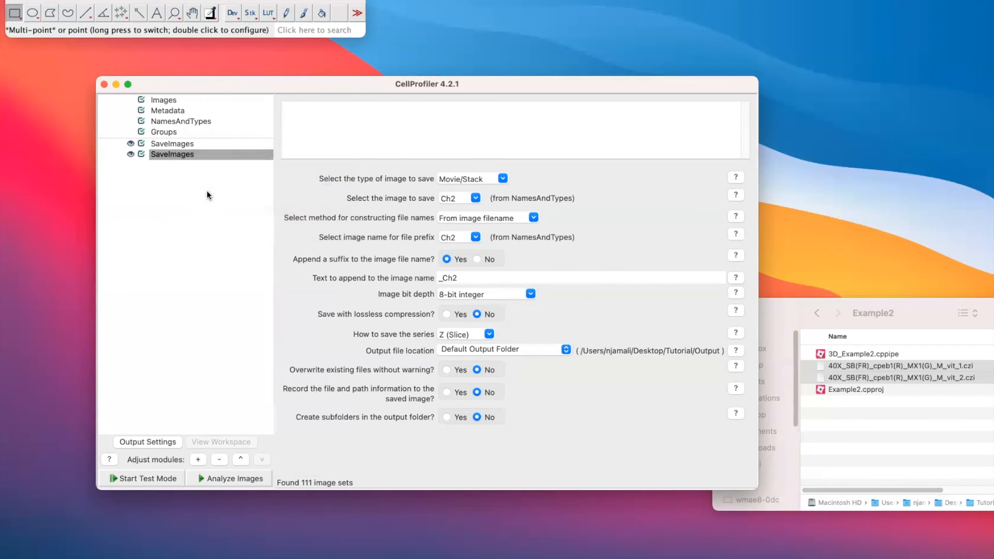
{"action": "left_click", "coordinate": [475, 199]}
{"action": "left_click", "coordinate": [456, 236]}
{"action": "left_click", "coordinate": [475, 237]}
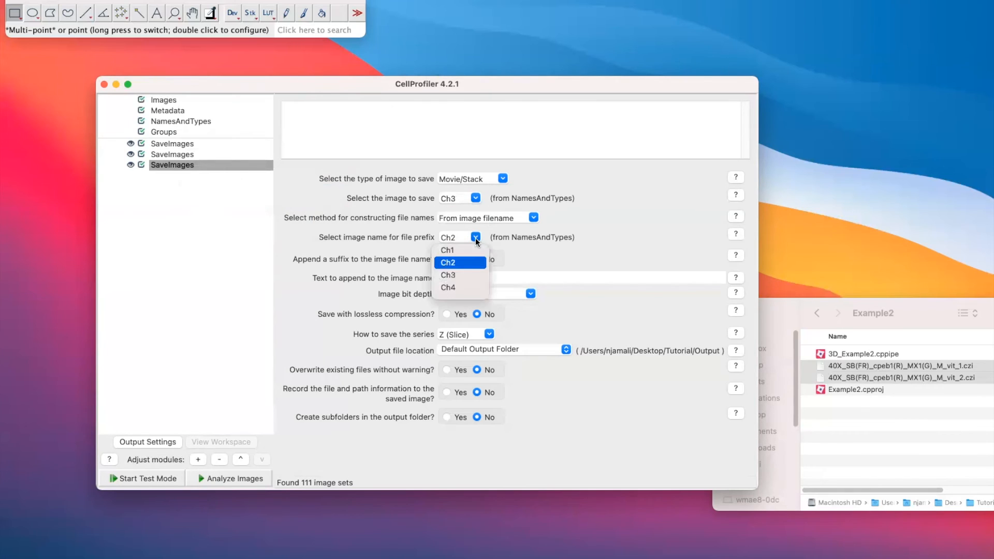
{"action": "left_click", "coordinate": [455, 275]}
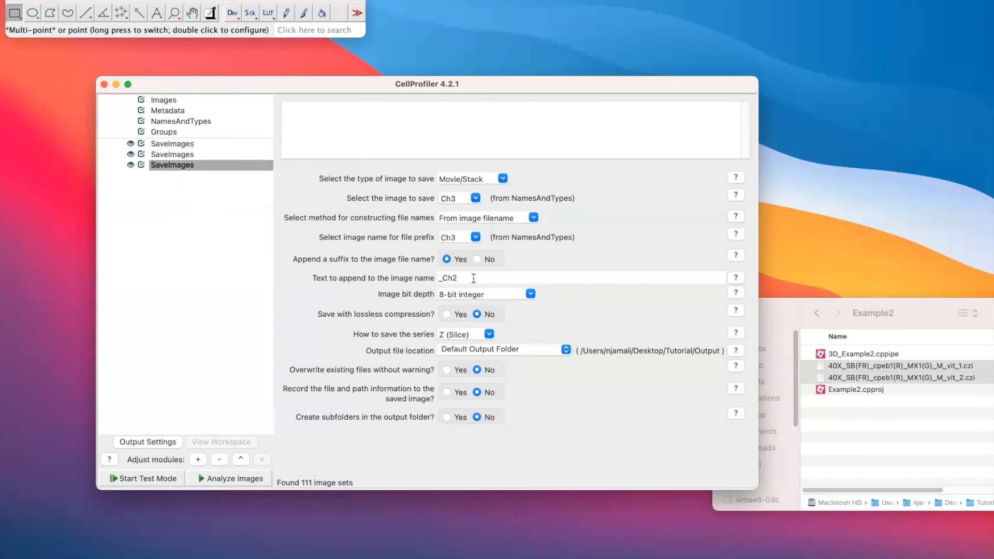
{"action": "type", "text": "3"}
Duplicate the Ch3 SaveImages module and set the copy's image and file prefix to Ch4 with suffix _Ch4.
{"action": "right_click", "coordinate": [165, 171]}
{"action": "left_click", "coordinate": [191, 201]}
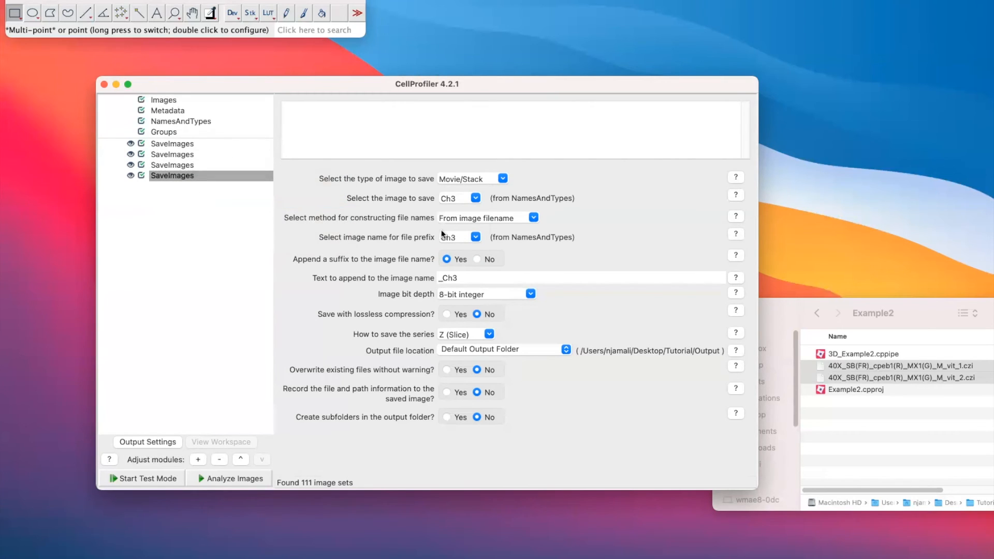
{"action": "left_click", "coordinate": [485, 198]}
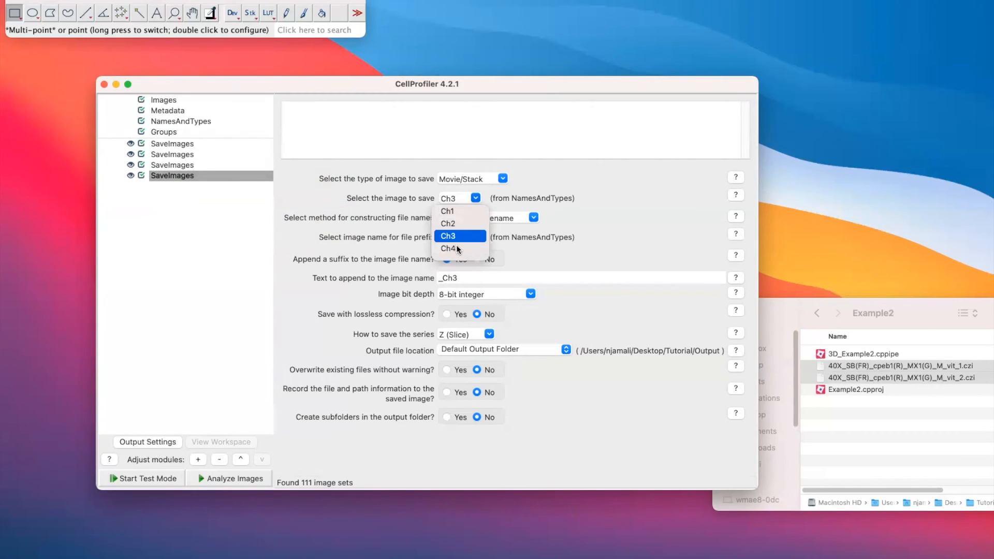
{"action": "left_click", "coordinate": [455, 244]}
{"action": "left_click", "coordinate": [472, 238]}
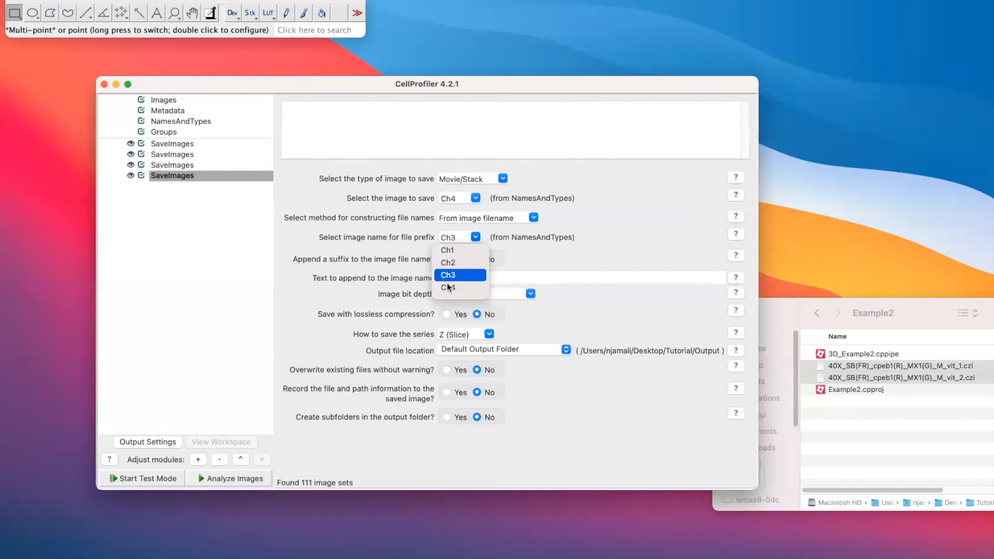
{"action": "left_click", "coordinate": [483, 286]}
{"action": "left_click", "coordinate": [478, 278]}
{"action": "key", "text": "BackSpace"}
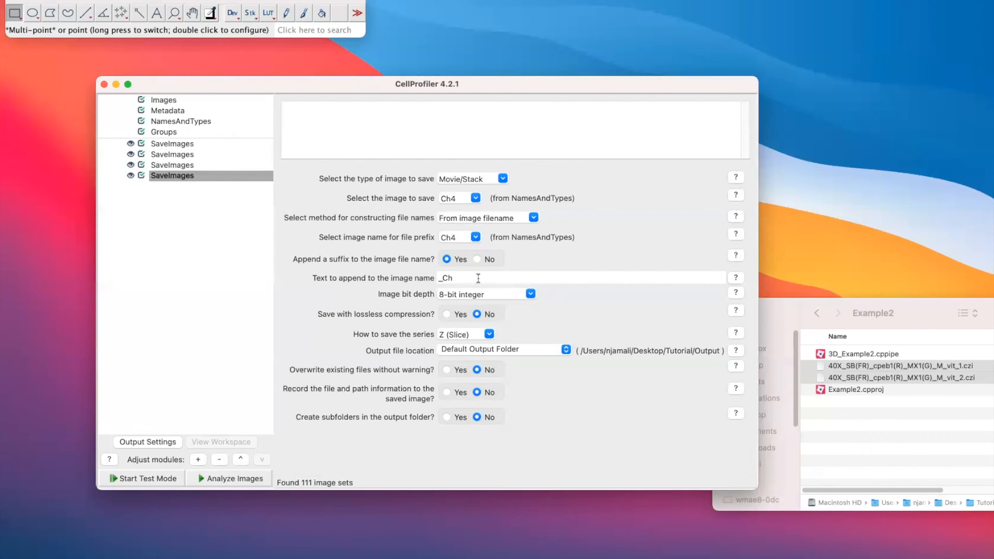
{"action": "left_click", "coordinate": [201, 176]}
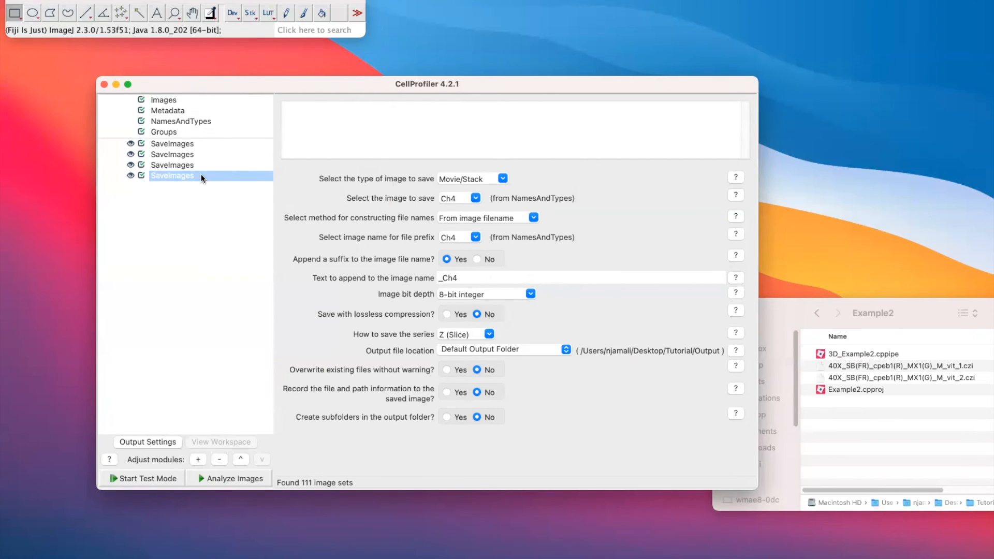
Switch to Finder and open the Output_Example2 folder inside the Output folder.
{"action": "left_click", "coordinate": [809, 316]}
{"action": "double_click", "coordinate": [847, 427]}
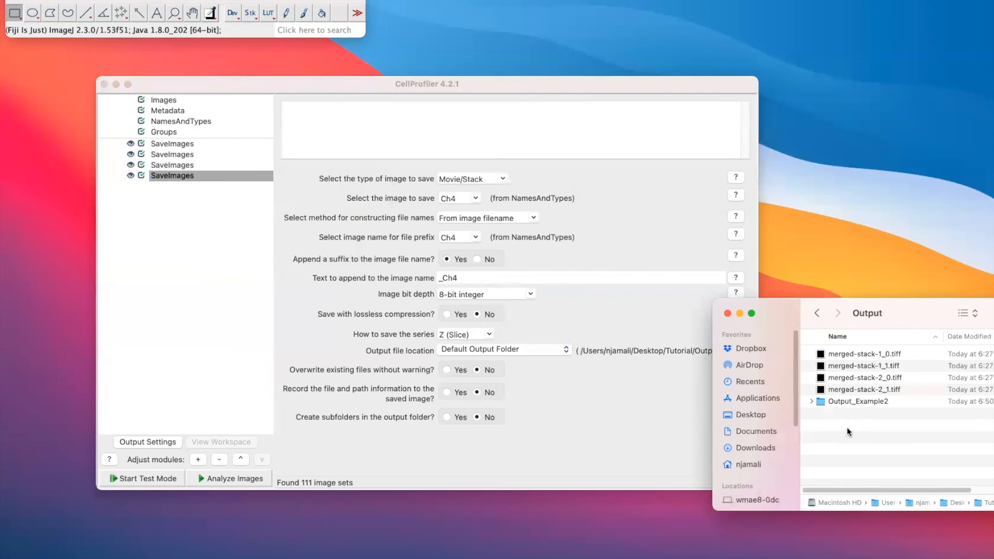
{"action": "double_click", "coordinate": [845, 398]}
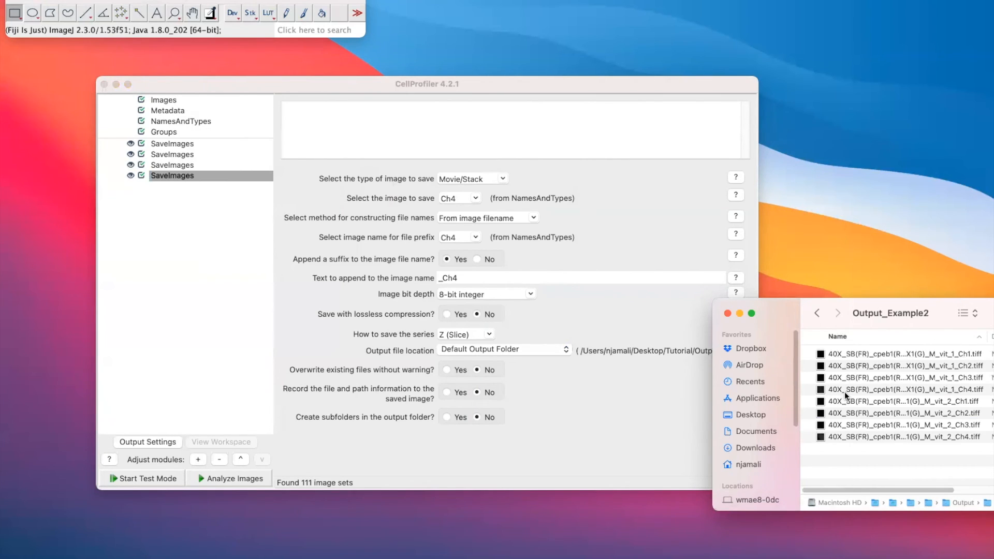
Open the vit_1 Ch1 TIFF stack in Fiji, play through its slices and close it.
{"action": "left_click", "coordinate": [874, 355]}
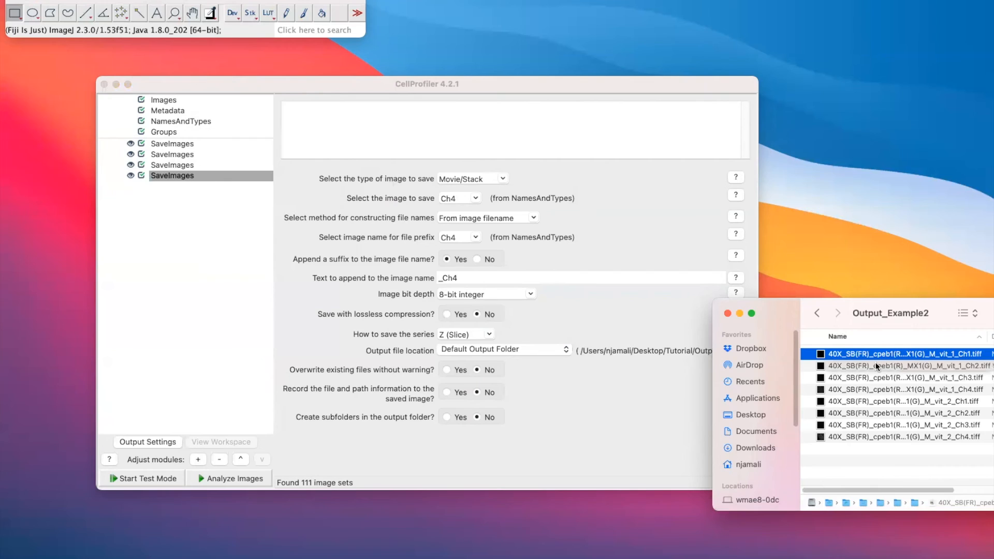
{"action": "left_click_drag", "start_coordinate": [899, 353], "coordinate": [154, 28]}
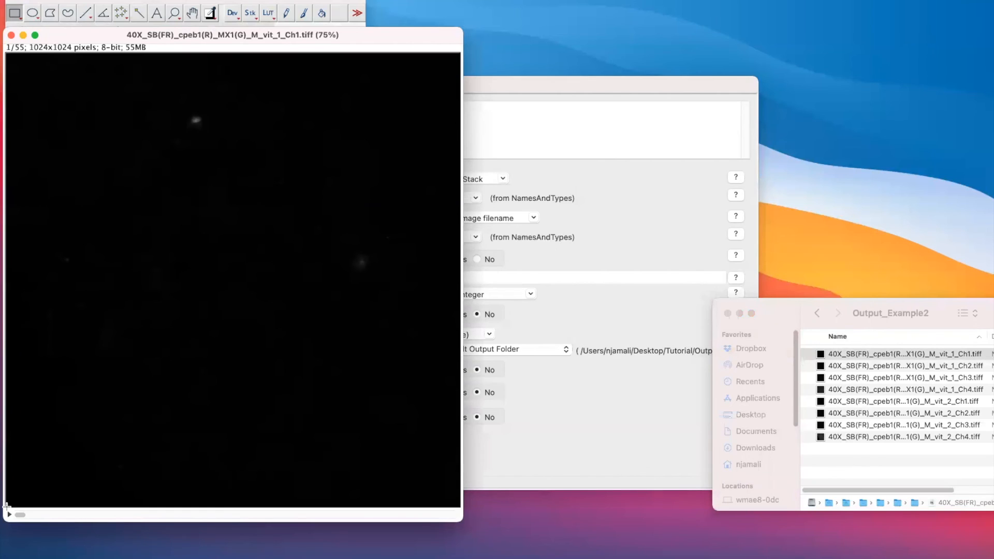
{"action": "left_click", "coordinate": [9, 515]}
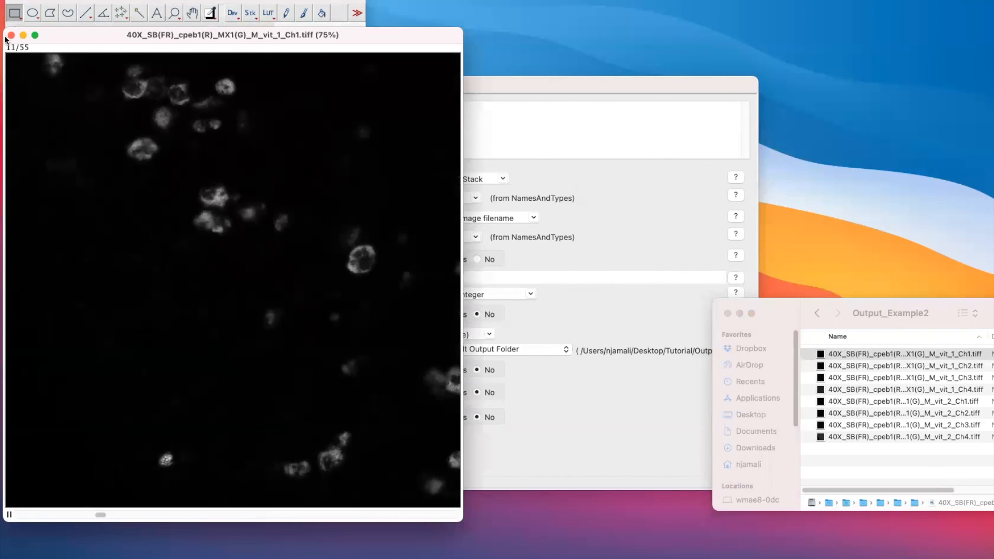
{"action": "left_click", "coordinate": [9, 515]}
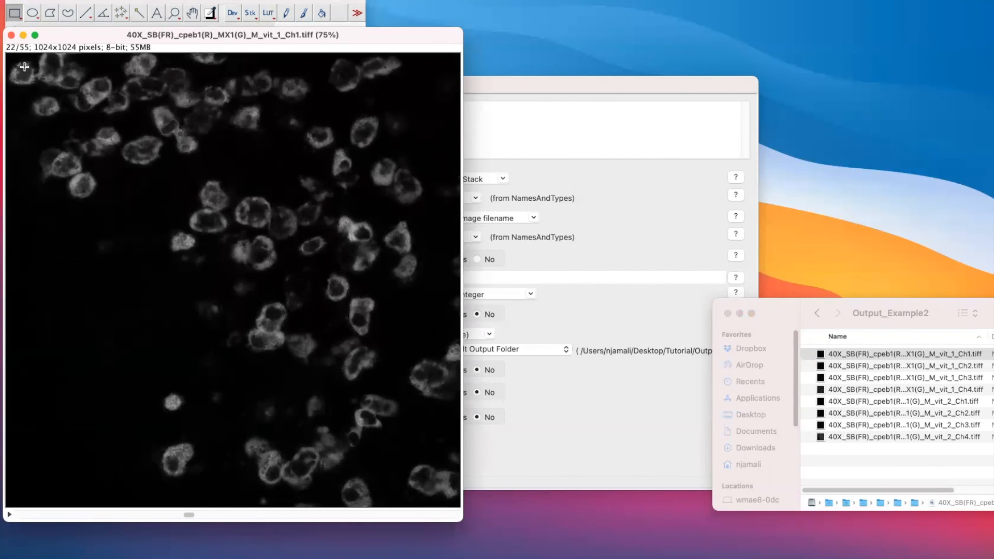
{"action": "left_click", "coordinate": [11, 34]}
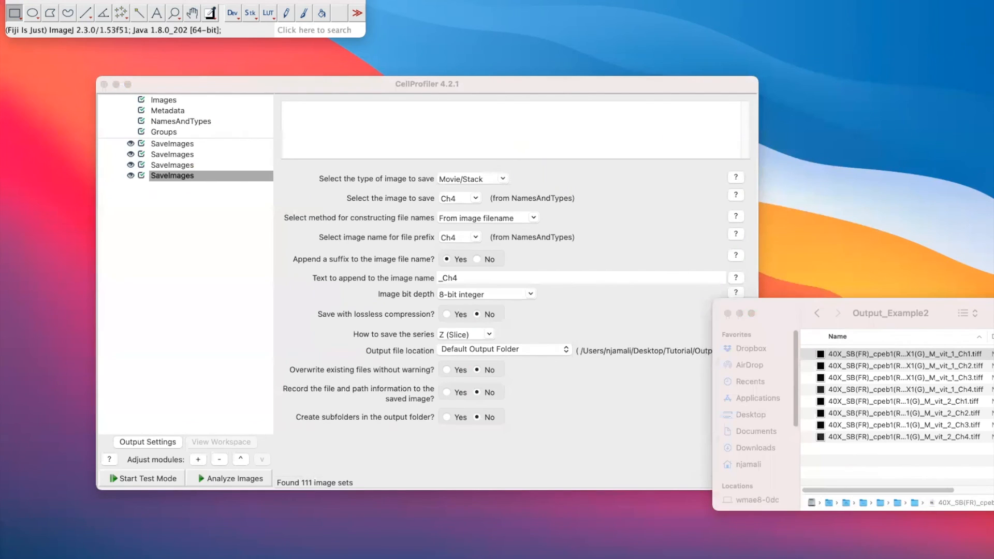
Bring the empty CellProfiler project window into view, close the previous pipeline's window and move the new one into its place.
{"action": "left_click_drag", "start_coordinate": [991, 86], "coordinate": [442, 136]}
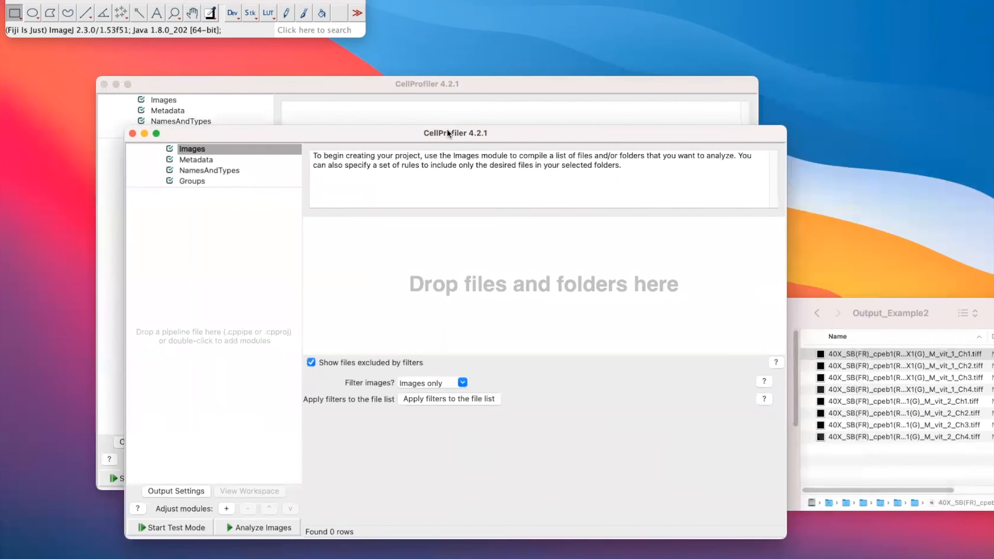
{"action": "left_click", "coordinate": [104, 84]}
{"action": "left_click_drag", "start_coordinate": [309, 128], "coordinate": [286, 71]}
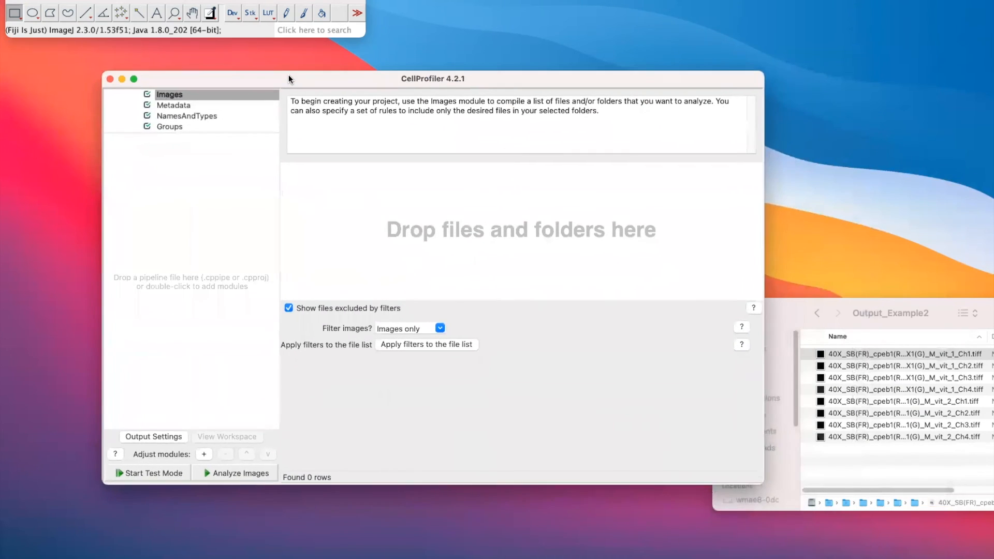
Add all the Ch1 to Ch4 TIFF stacks from Output_Example2 to the Images module's file list.
{"action": "left_click", "coordinate": [906, 305]}
{"action": "left_click", "coordinate": [893, 433], "text": "shift"}
{"action": "left_click_drag", "start_coordinate": [902, 353], "coordinate": [428, 179]}
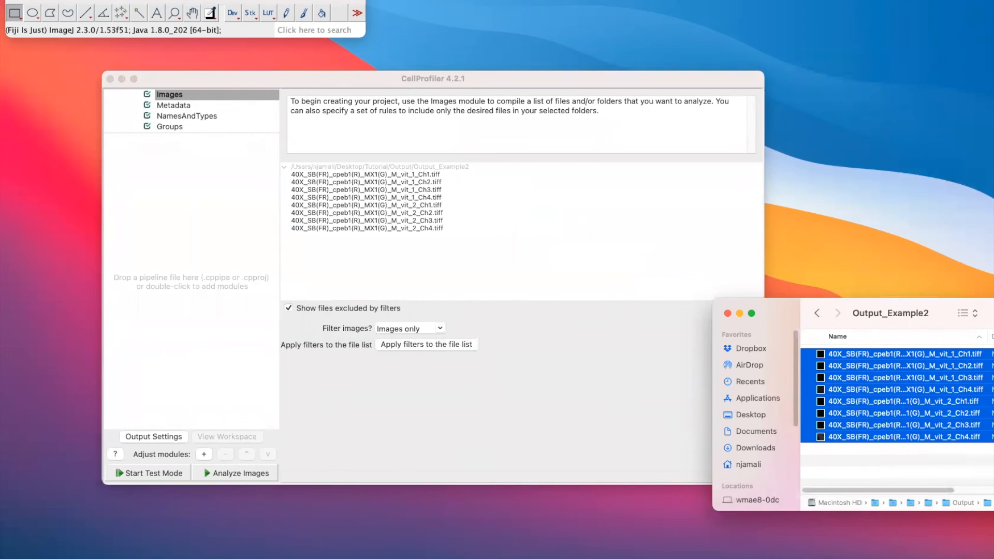
Enable metadata extraction in the Metadata module, extract it from the image file headers and update the metadata table.
{"action": "left_click", "coordinate": [174, 106]}
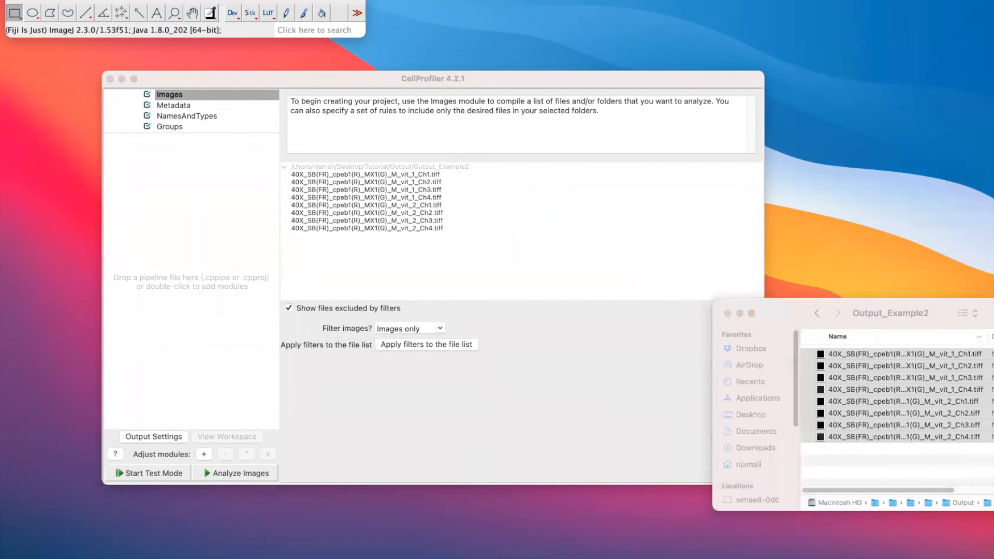
{"action": "left_click", "coordinate": [176, 103]}
{"action": "left_click", "coordinate": [380, 176]}
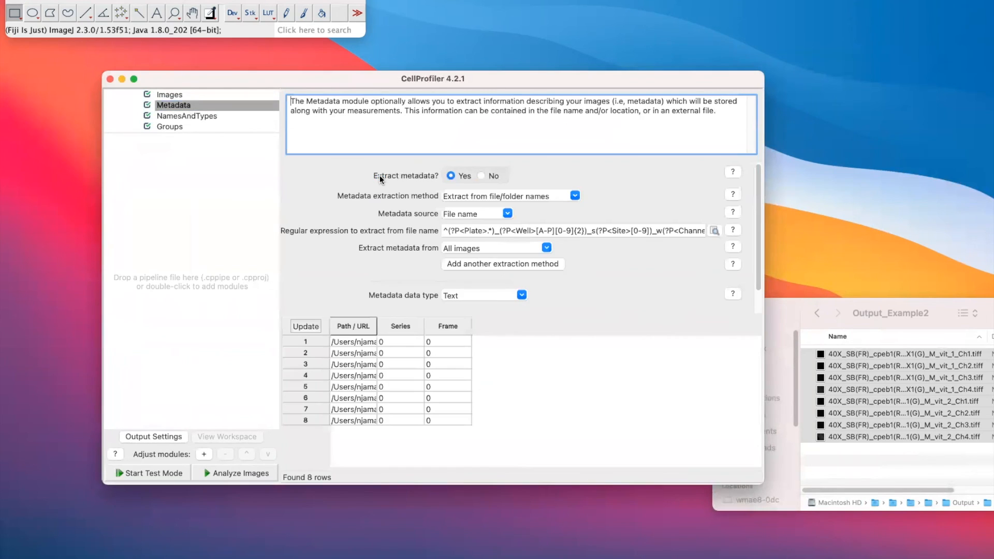
{"action": "left_click", "coordinate": [575, 196]}
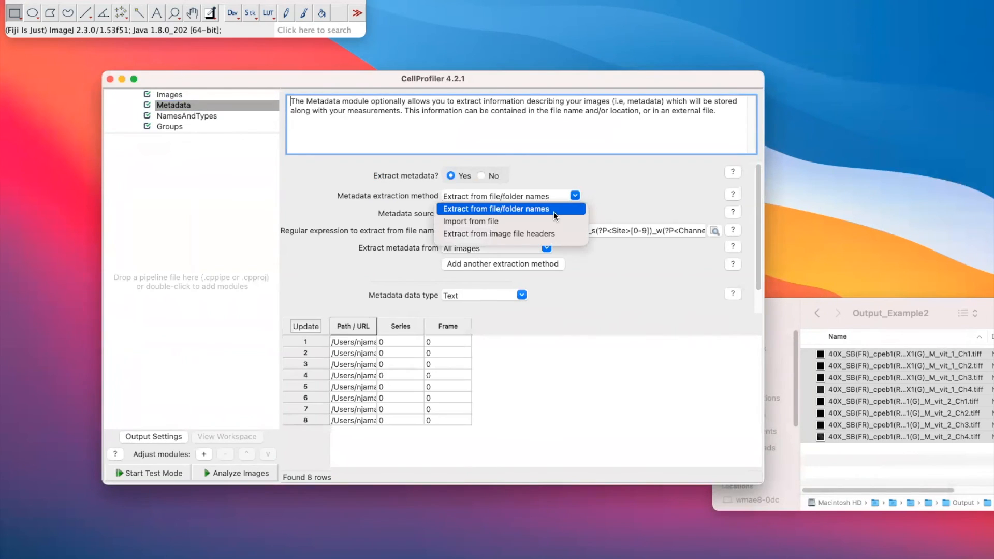
{"action": "left_click", "coordinate": [500, 233]}
{"action": "left_click", "coordinate": [425, 229]}
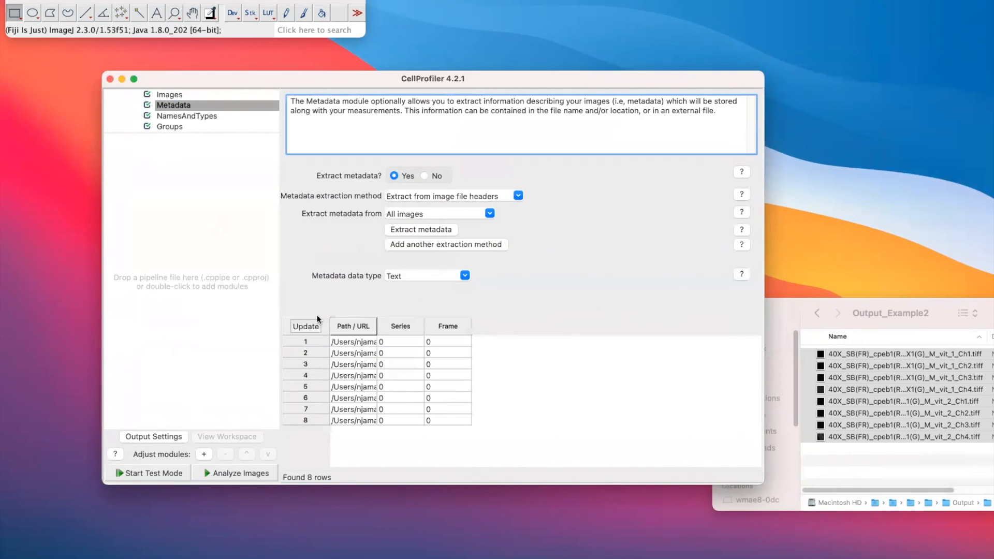
{"action": "left_click", "coordinate": [301, 326]}
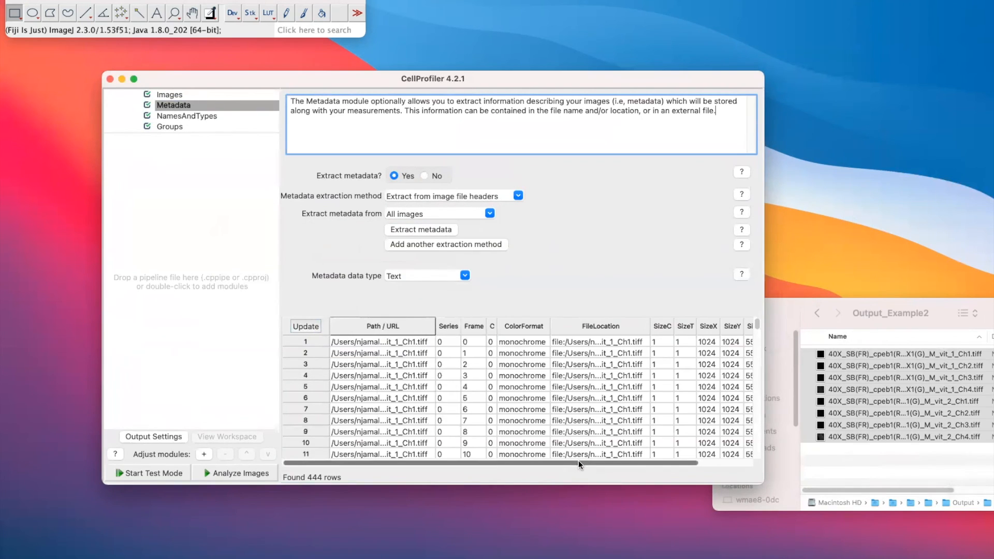
Check the remaining metadata columns and add a second extraction method for the file names.
{"action": "left_click_drag", "start_coordinate": [578, 460], "coordinate": [632, 460]}
{"action": "mouse_move", "coordinate": [758, 322]}
{"action": "left_mouse_down"}
{"action": "mouse_move", "coordinate": [763, 378]}
{"action": "mouse_move", "coordinate": [757, 315]}
{"action": "left_mouse_up"}
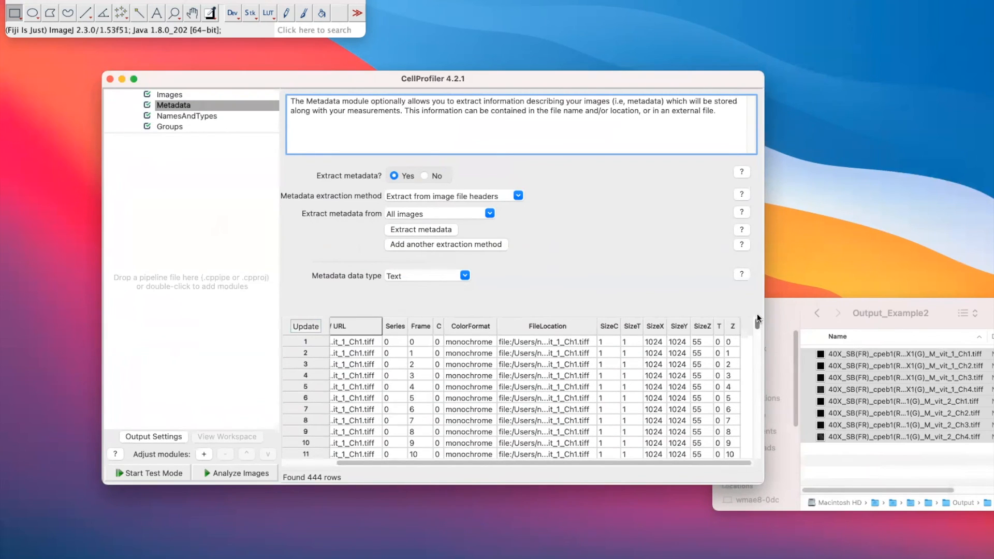
{"action": "left_click", "coordinate": [448, 245]}
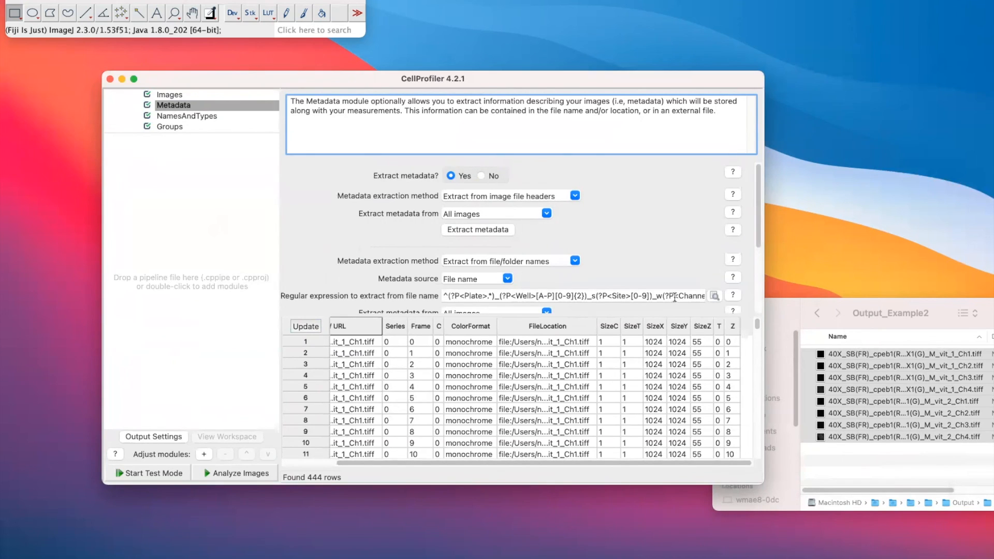
Replace the file name regular expression with ^(?P<FileName>.*) in the Regular expression editor and submit it.
{"action": "left_click", "coordinate": [714, 295]}
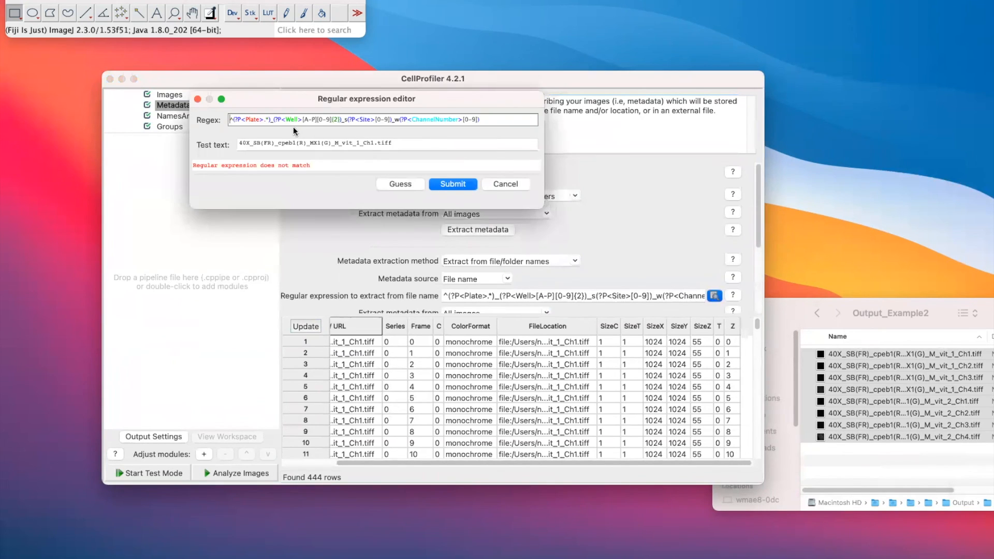
{"action": "left_click_drag", "start_coordinate": [273, 118], "coordinate": [504, 121]}
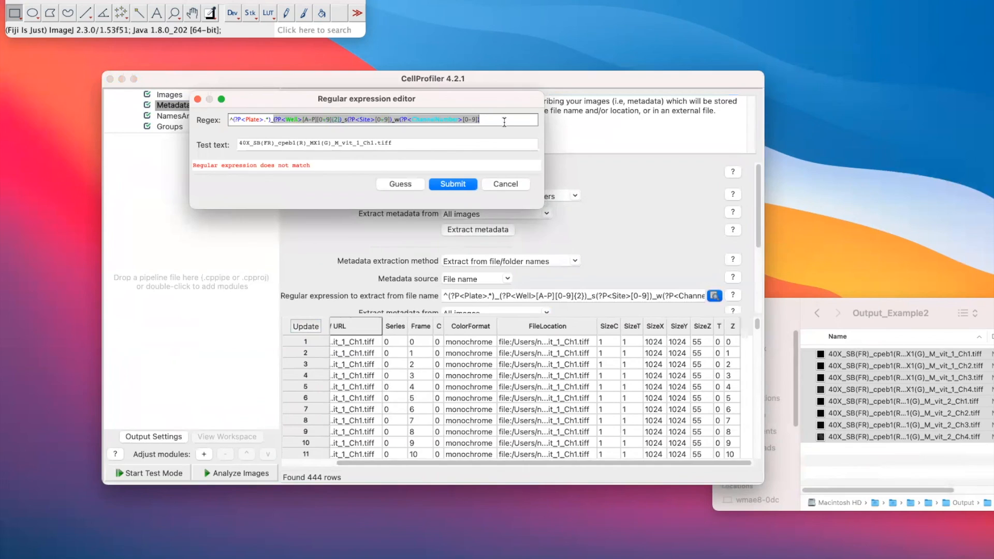
{"action": "key", "text": "BackSpace"}
{"action": "key", "text": "Left"}
{"action": "key", "text": "Left"}
{"action": "key", "text": "shift+Left"}
{"action": "key", "text": "shift+Left"}
{"action": "key", "text": "shift+Left"}
{"action": "key", "text": "shift+Left"}
{"action": "key", "text": "shift+Left"}
{"action": "type", "text": "FileName"}
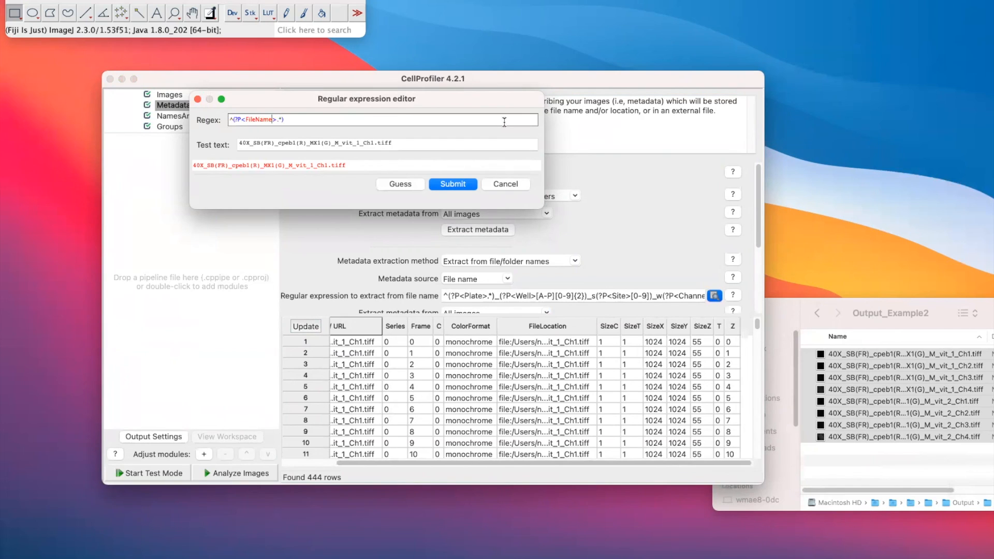
{"action": "left_click", "coordinate": [461, 182]}
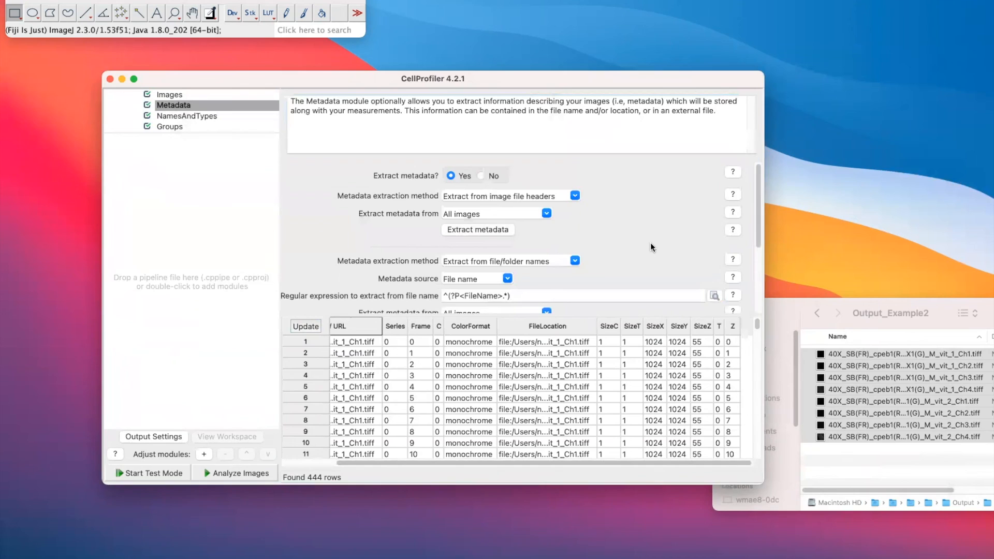
Update the metadata table and look through the rows of the added FileName column.
{"action": "scroll", "coordinate": [650, 242], "scroll_direction": "down", "scroll_amount": 2}
{"action": "left_click", "coordinate": [309, 326]}
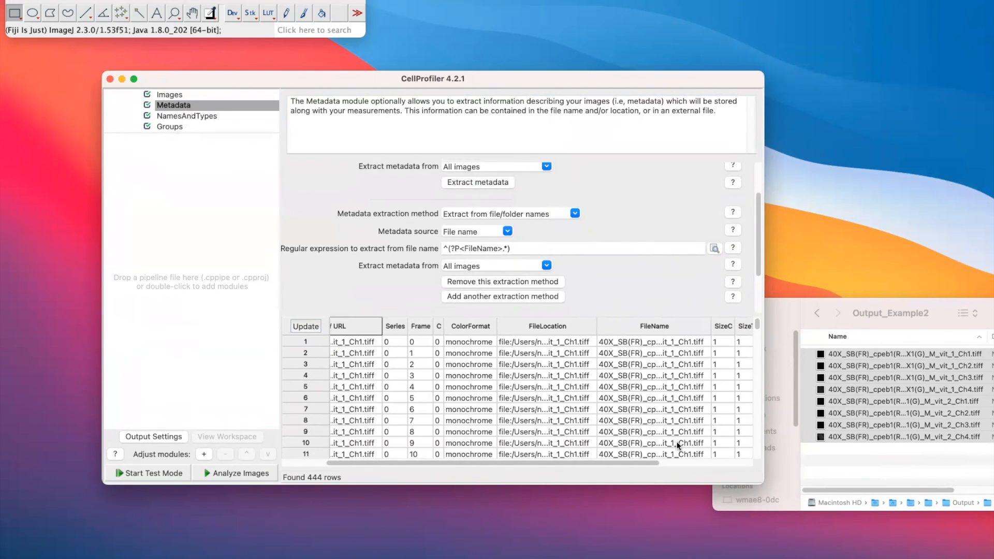
{"action": "scroll", "coordinate": [673, 401], "scroll_direction": "down", "scroll_amount": 15}
{"action": "scroll", "coordinate": [677, 403], "scroll_direction": "up", "scroll_amount": 10}
{"action": "scroll", "coordinate": [679, 403], "scroll_direction": "up", "scroll_amount": 5}
Set NamesAndTypes to process the images as 3D and assign names to images matching rules.
{"action": "left_click", "coordinate": [172, 117]}
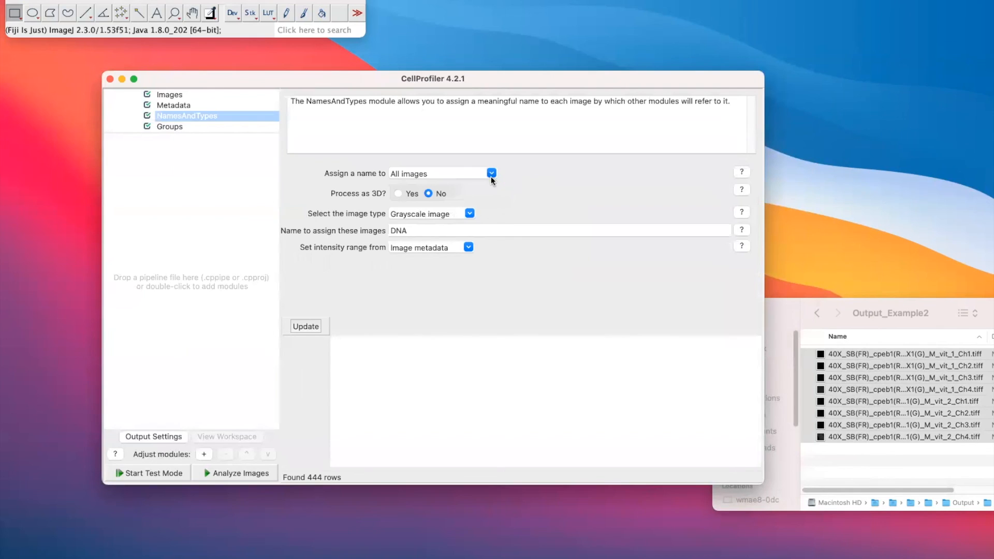
{"action": "left_click", "coordinate": [397, 194]}
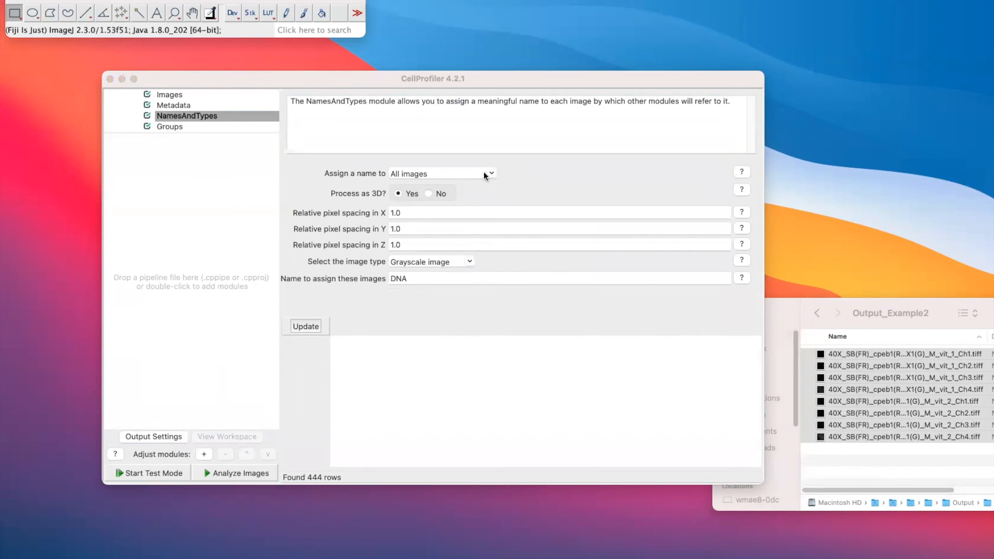
{"action": "left_click", "coordinate": [491, 173]}
{"action": "left_click", "coordinate": [460, 198]}
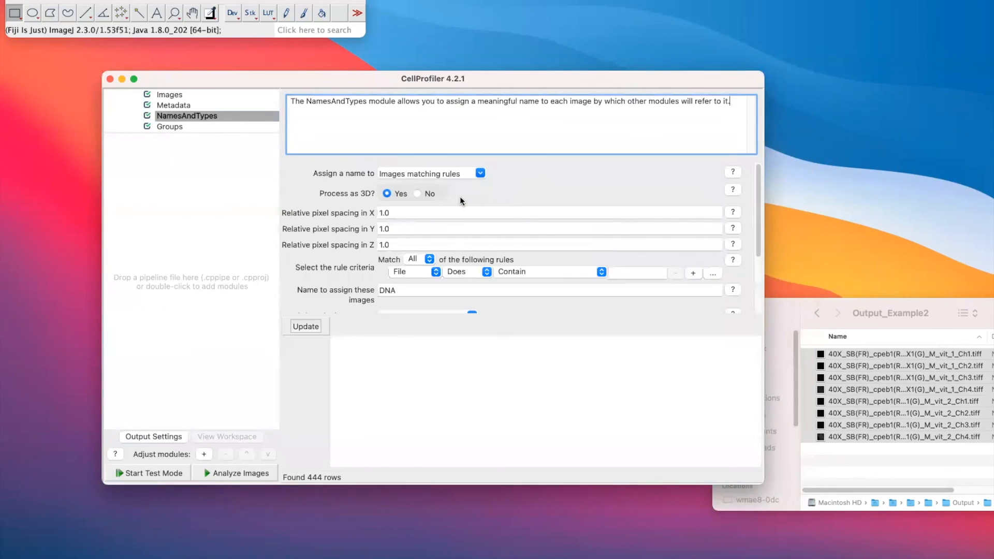
Open the M_vit_1_Ch1 TIFF stack from the Output_Example2 folder in Fiji.
{"action": "left_click_drag", "start_coordinate": [746, 77], "coordinate": [786, 65]}
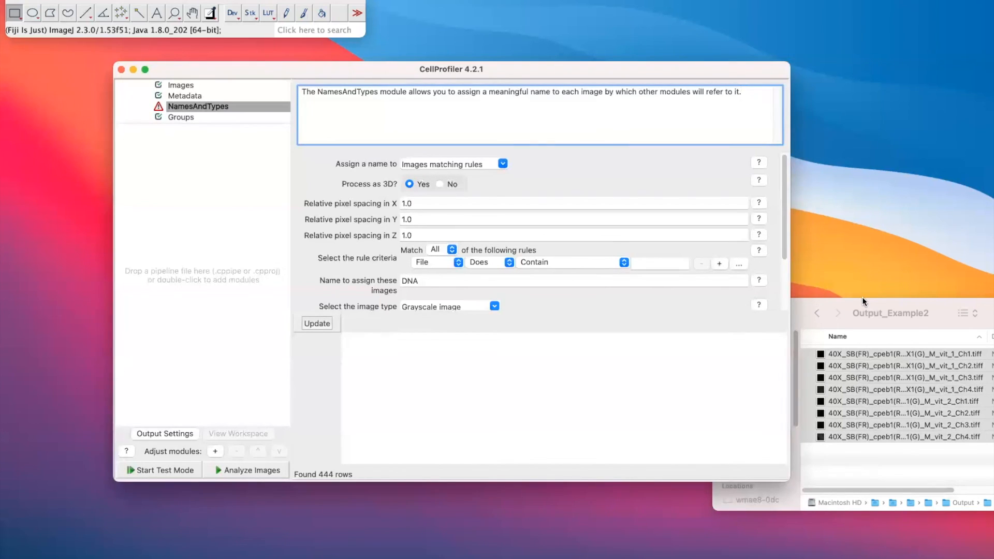
{"action": "left_click", "coordinate": [852, 367]}
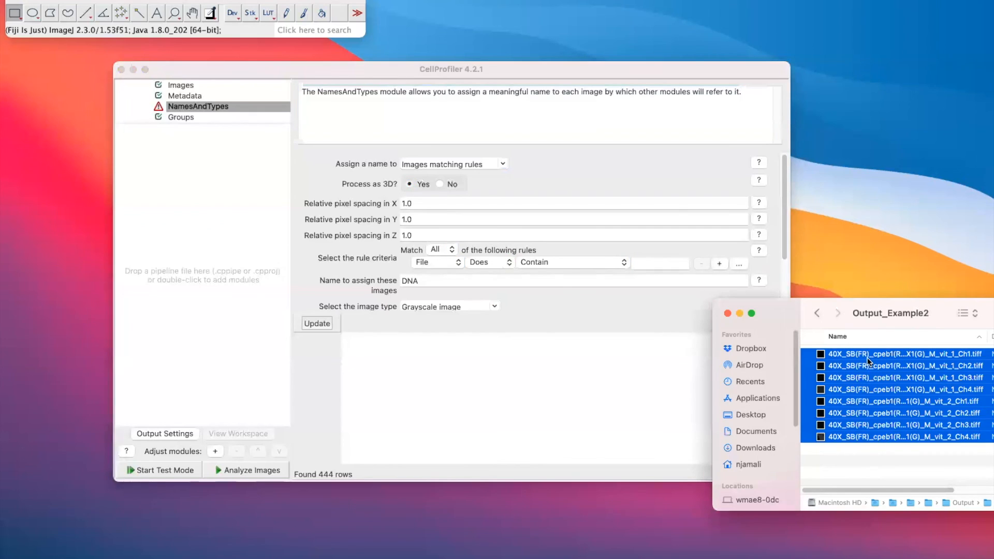
{"action": "left_click", "coordinate": [872, 356]}
{"action": "left_click_drag", "start_coordinate": [884, 353], "coordinate": [134, 26]}
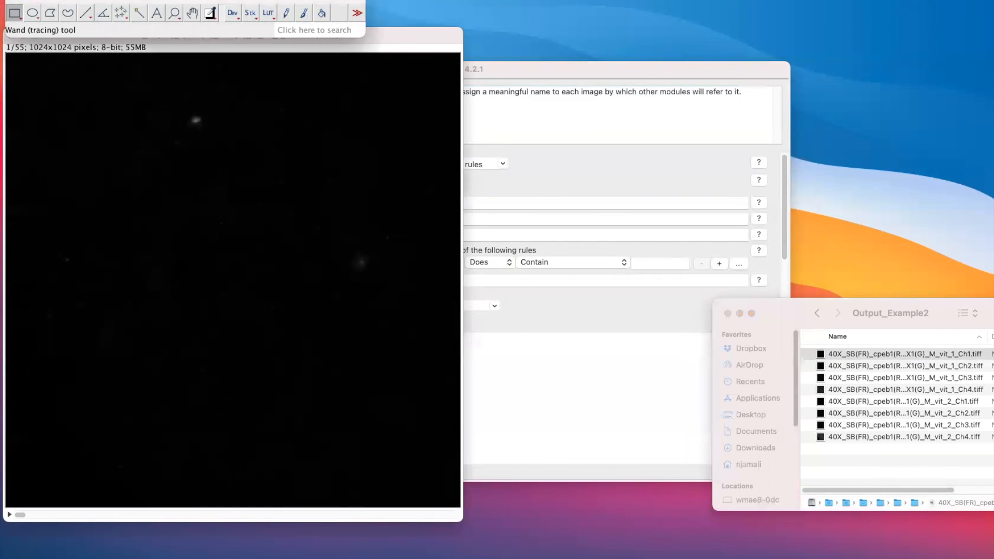
Check the stack's voxel size in the Fiji image information, close the information window and return to CellProfiler.
{"action": "left_click", "coordinate": [114, 1]}
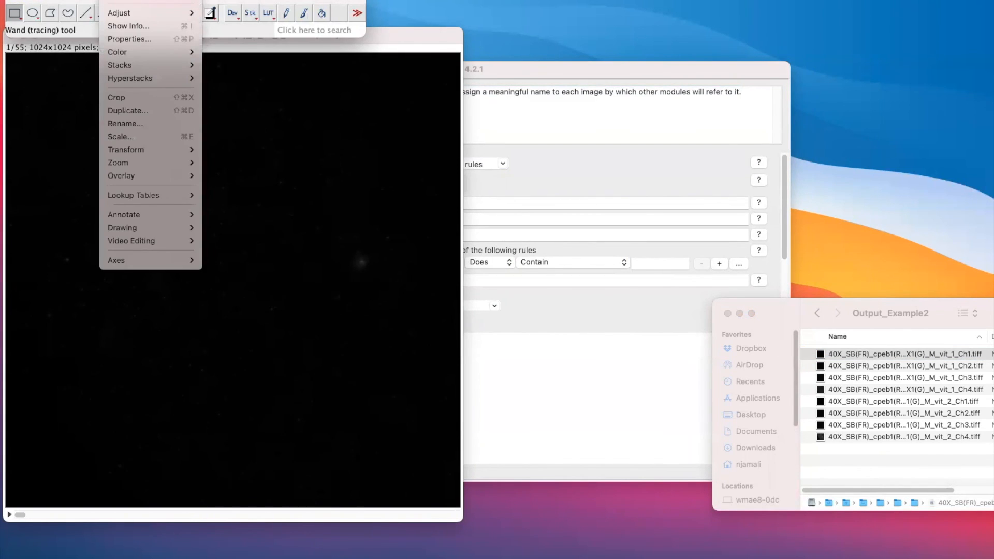
{"action": "left_click", "coordinate": [113, 27]}
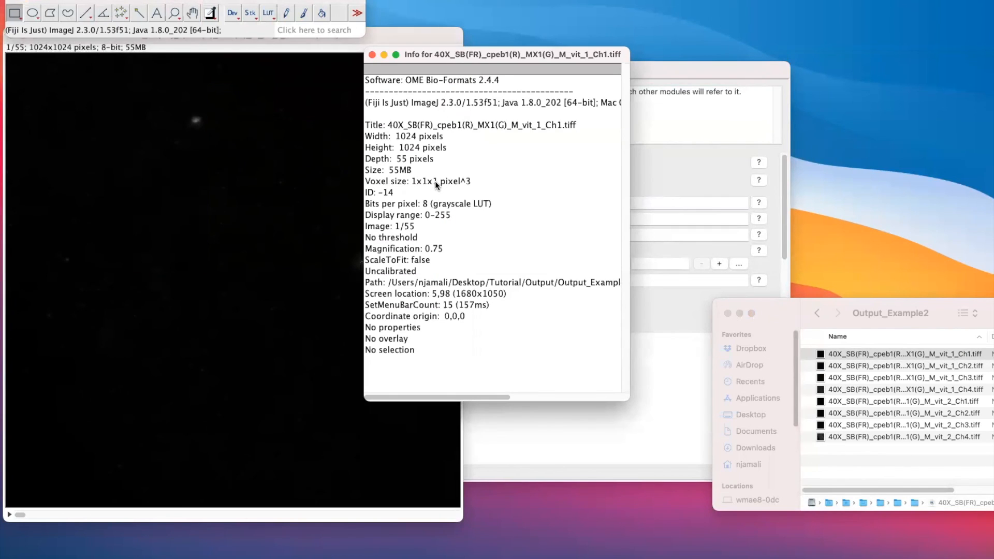
{"action": "left_click", "coordinate": [469, 182]}
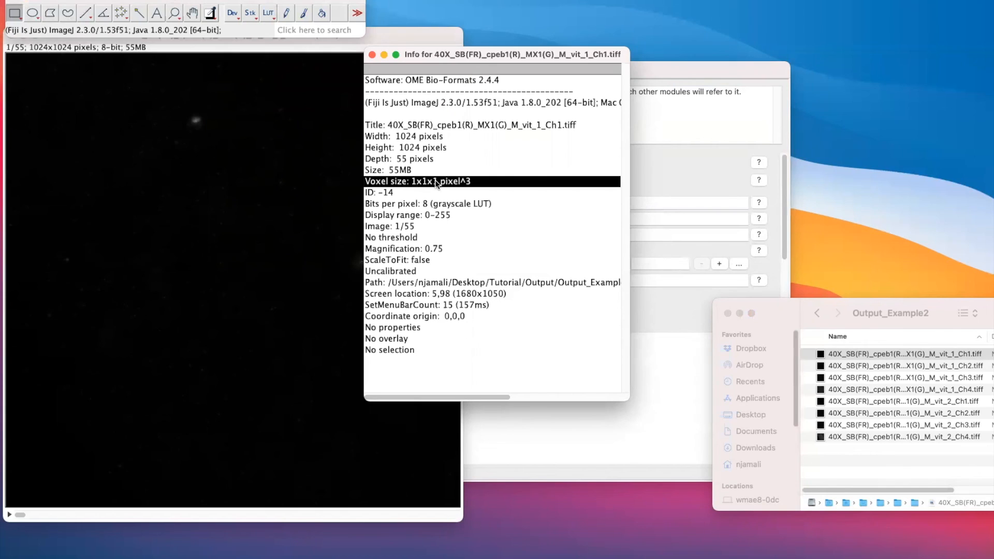
{"action": "left_click", "coordinate": [372, 55]}
{"action": "left_click", "coordinate": [476, 65]}
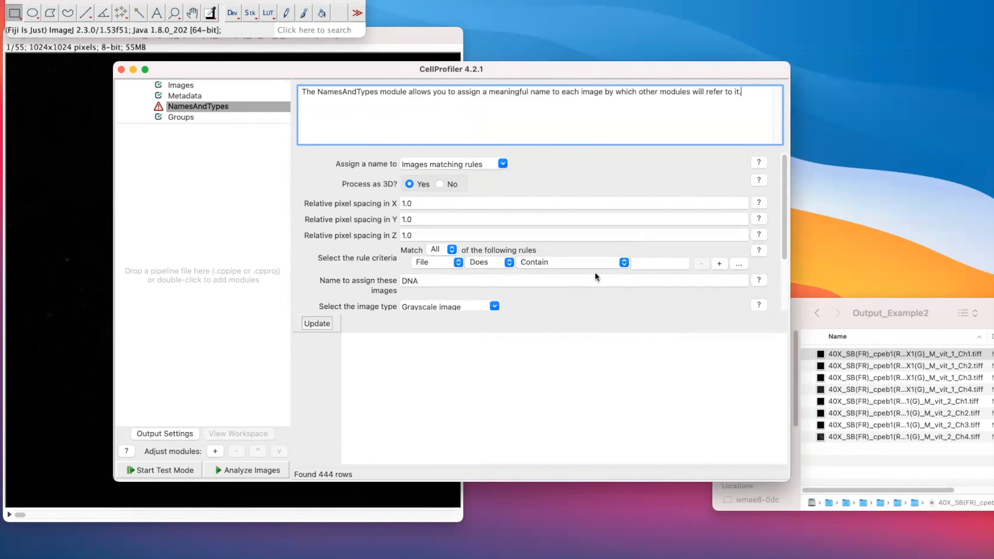
Set the first image rule to files containing Ch1 and name these images Ch1.
{"action": "left_click", "coordinate": [658, 263]}
{"action": "type", "text": "Ch1"}
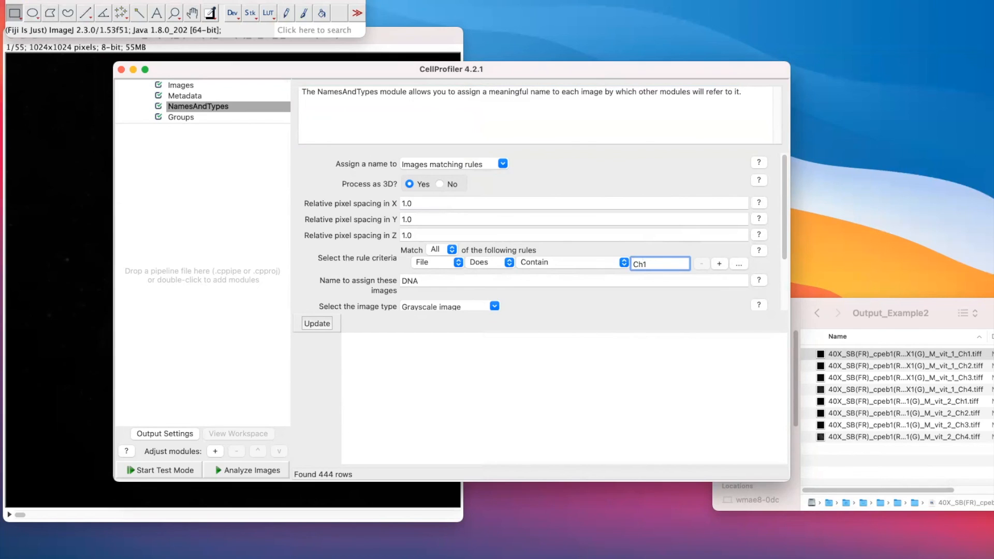
{"action": "left_click", "coordinate": [482, 284]}
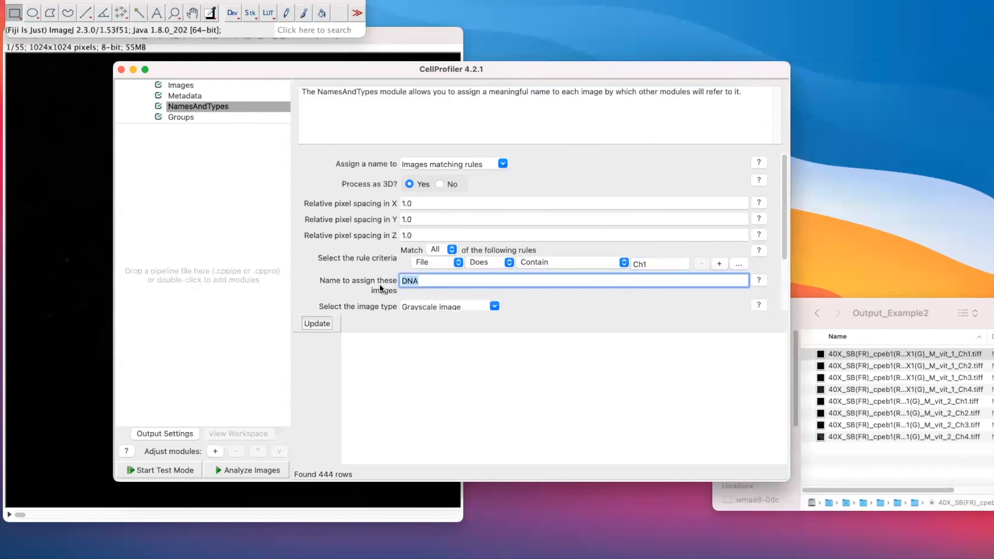
{"action": "type", "text": "Ch1"}
Duplicate the Ch1 image entry, then make the copy match files containing Ch2 and name it Ch2.
{"action": "left_click_drag", "start_coordinate": [784, 232], "coordinate": [782, 285]}
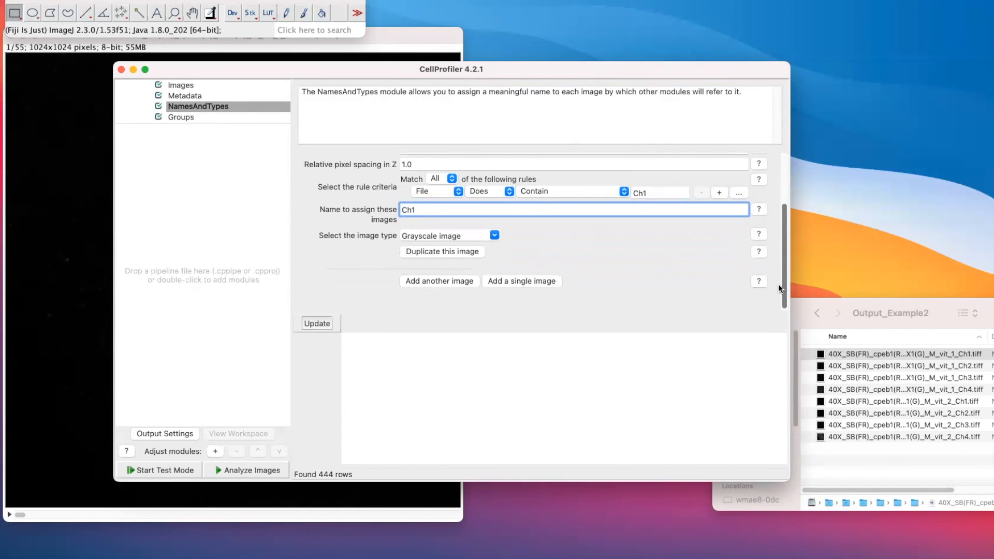
{"action": "left_click", "coordinate": [449, 254]}
{"action": "left_click", "coordinate": [653, 299]}
{"action": "key", "text": "BackSpace"}
{"action": "type", "text": "2"}
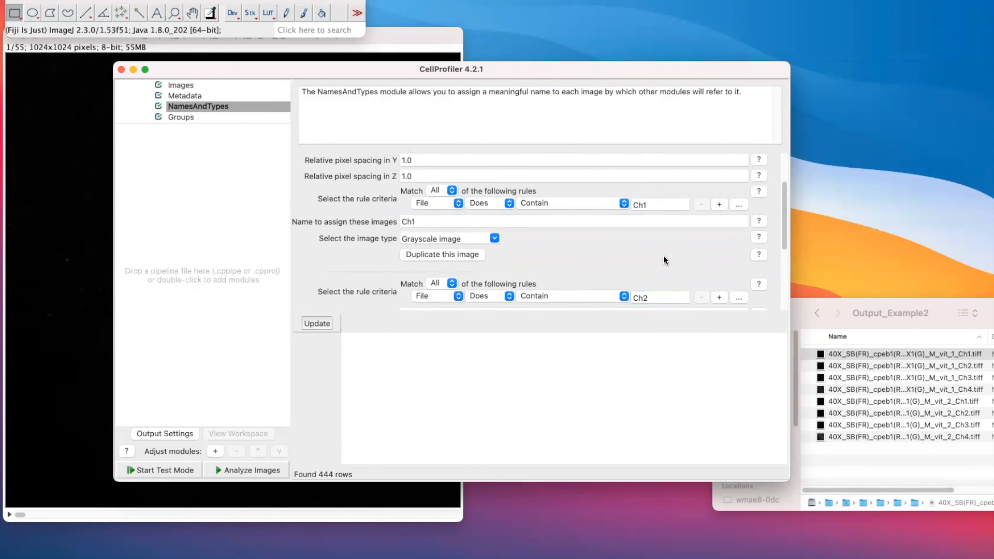
{"action": "scroll", "coordinate": [663, 255], "scroll_direction": "down", "scroll_amount": 5}
{"action": "left_click", "coordinate": [468, 232]}
{"action": "key", "text": "BackSpace"}
{"action": "type", "text": "2"}
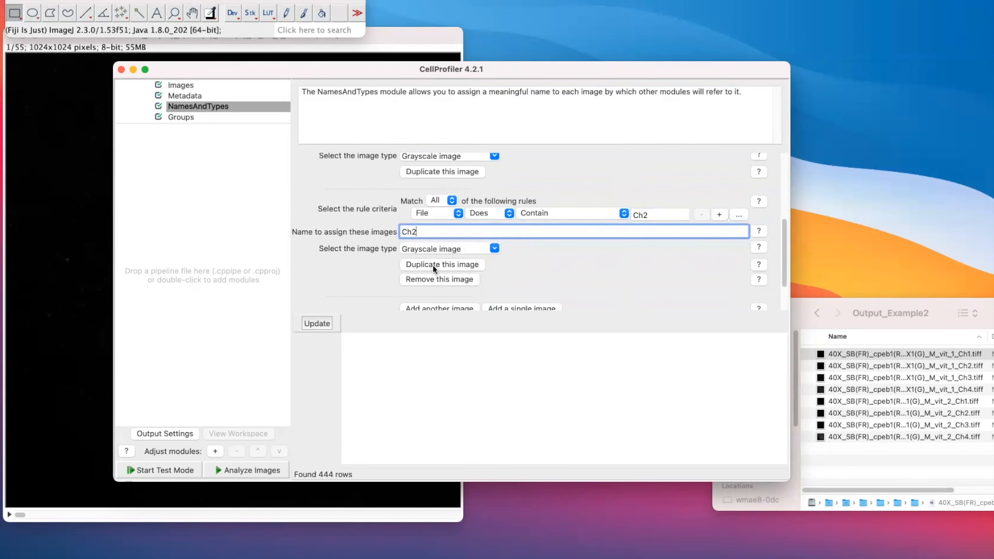
Duplicate the Ch2 image entry, then make the copy match files containing Ch3 and name it Ch3.
{"action": "scroll", "coordinate": [665, 271], "scroll_direction": "down", "scroll_amount": 1}
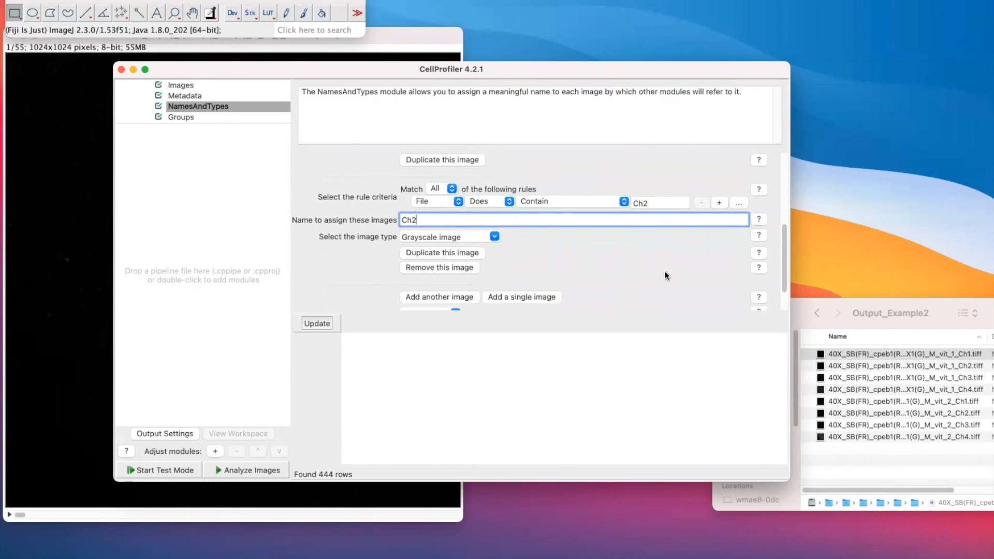
{"action": "scroll", "coordinate": [665, 271], "scroll_direction": "down", "scroll_amount": 3}
{"action": "scroll", "coordinate": [665, 271], "scroll_direction": "up", "scroll_amount": 5}
{"action": "left_click", "coordinate": [660, 238]}
{"action": "key", "text": "BackSpace"}
{"action": "type", "text": "3"}
{"action": "left_click", "coordinate": [469, 256]}
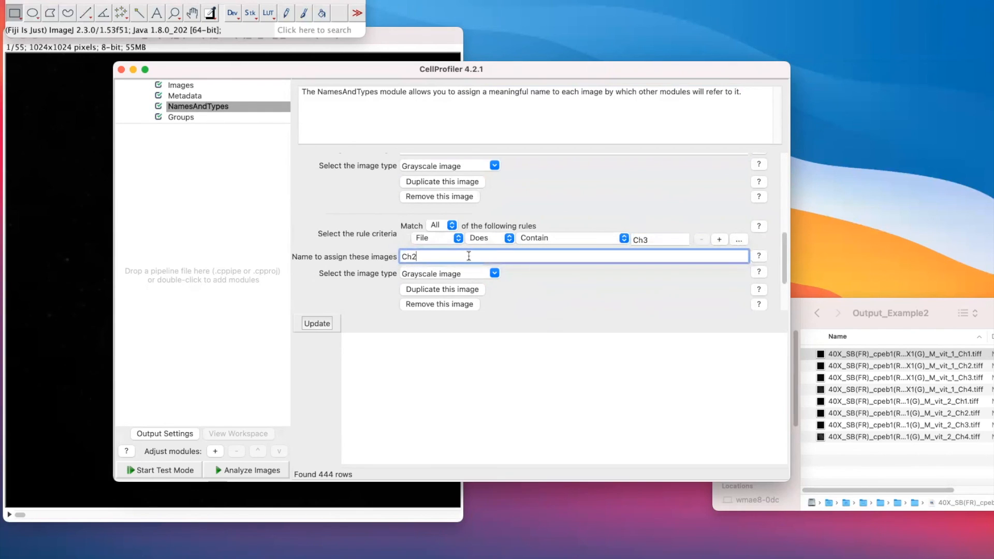
{"action": "key", "text": "BackSpace"}
{"action": "type", "text": "3"}
Duplicate the Ch3 image entry, then make the copy match files containing Ch4 and name it Ch4.
{"action": "left_click", "coordinate": [448, 288]}
{"action": "scroll", "coordinate": [638, 284], "scroll_direction": "down", "scroll_amount": 3}
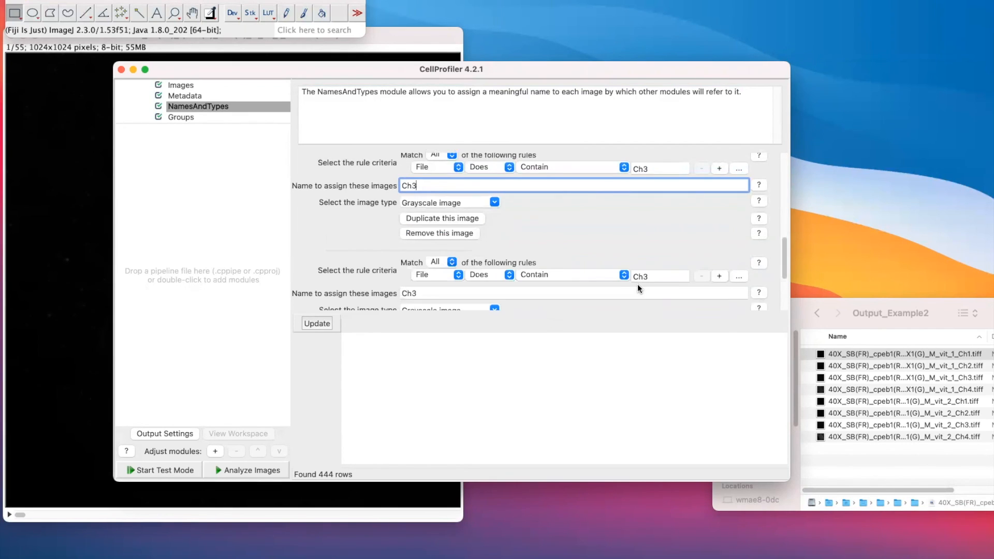
{"action": "left_click", "coordinate": [653, 276]}
{"action": "key", "text": "BackSpace"}
{"action": "type", "text": "4"}
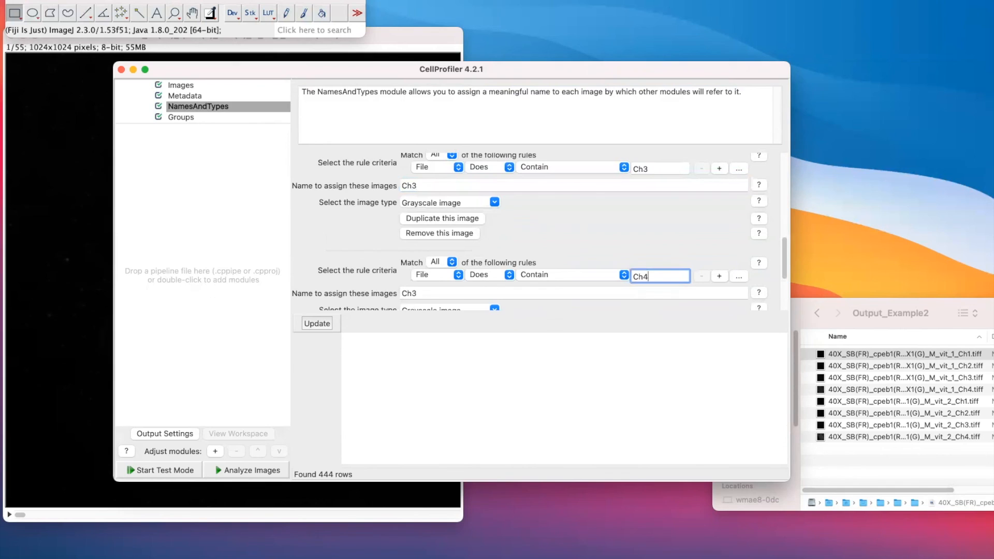
{"action": "left_click", "coordinate": [433, 293]}
{"action": "key", "text": "BackSpace"}
{"action": "type", "text": "4"}
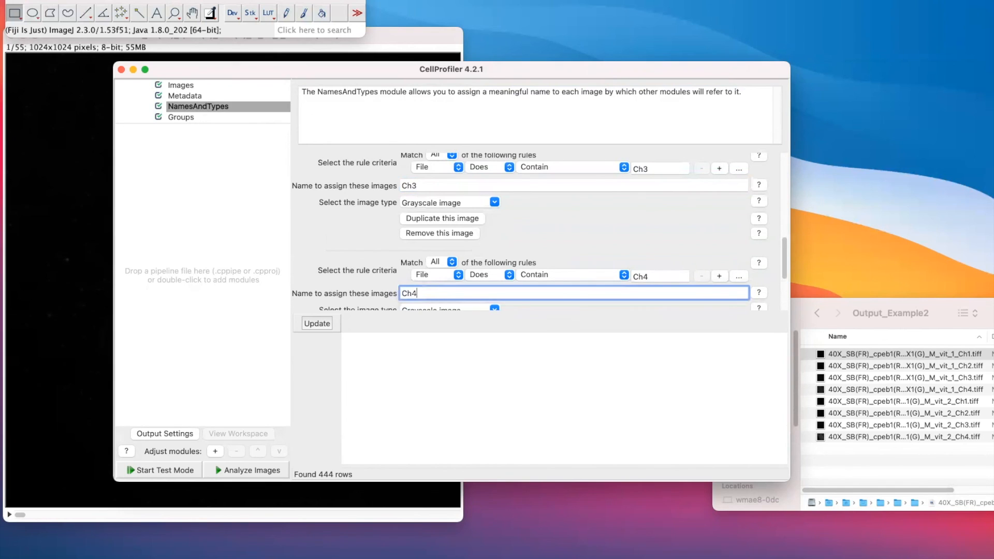
Update the NamesAndTypes image set table, compare it with the Metadata module's table and update it again.
{"action": "scroll", "coordinate": [522, 258], "scroll_direction": "down", "scroll_amount": 5}
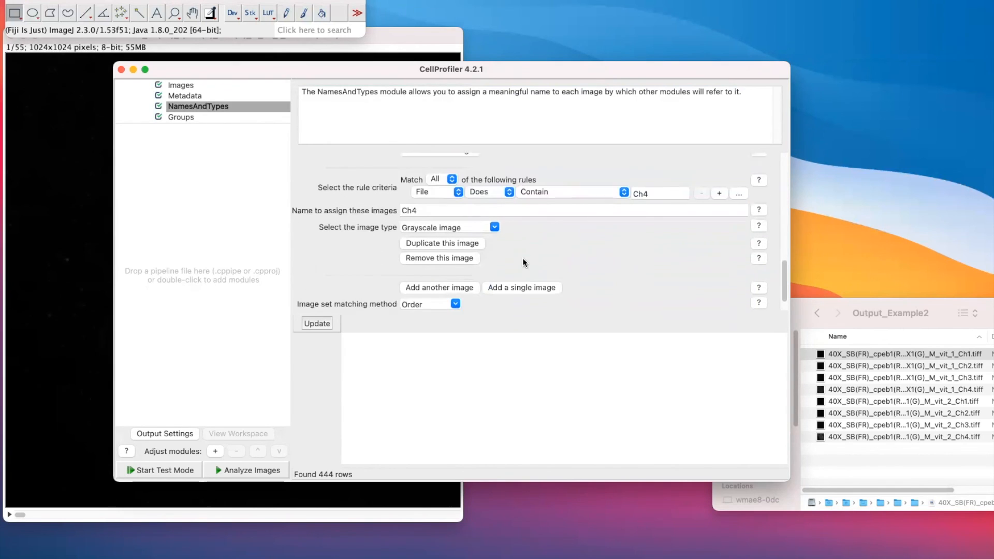
{"action": "left_click", "coordinate": [310, 324]}
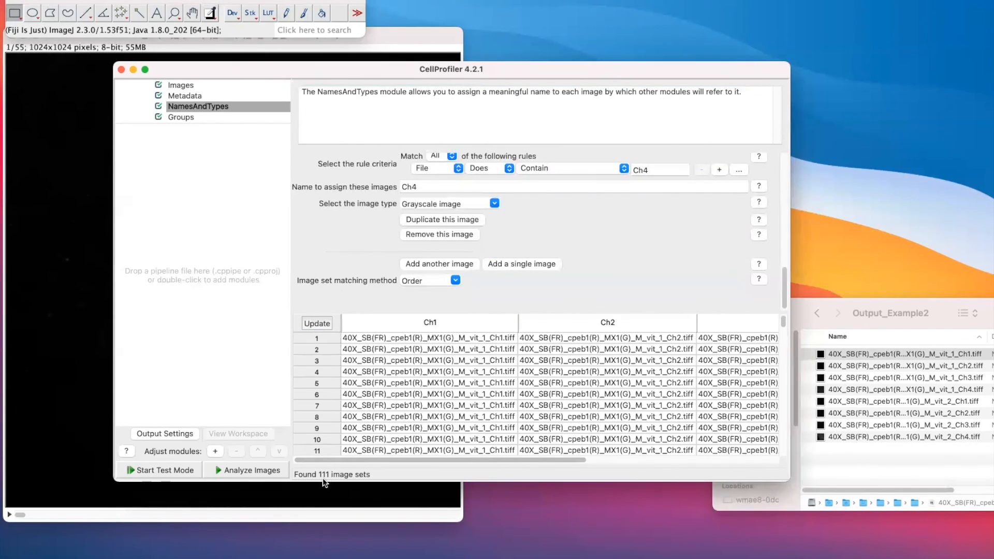
{"action": "left_click", "coordinate": [172, 96]}
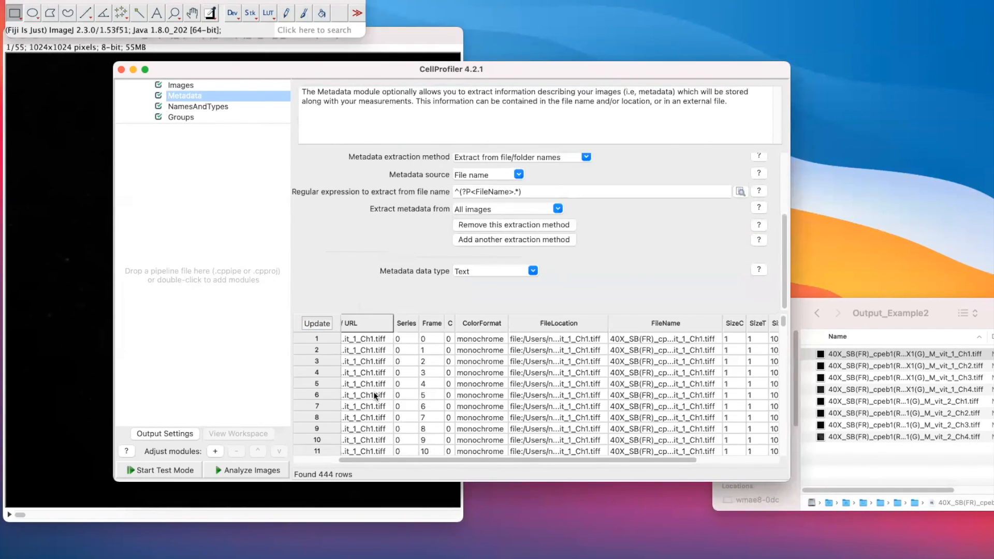
{"action": "left_click", "coordinate": [202, 105]}
{"action": "left_click", "coordinate": [320, 322]}
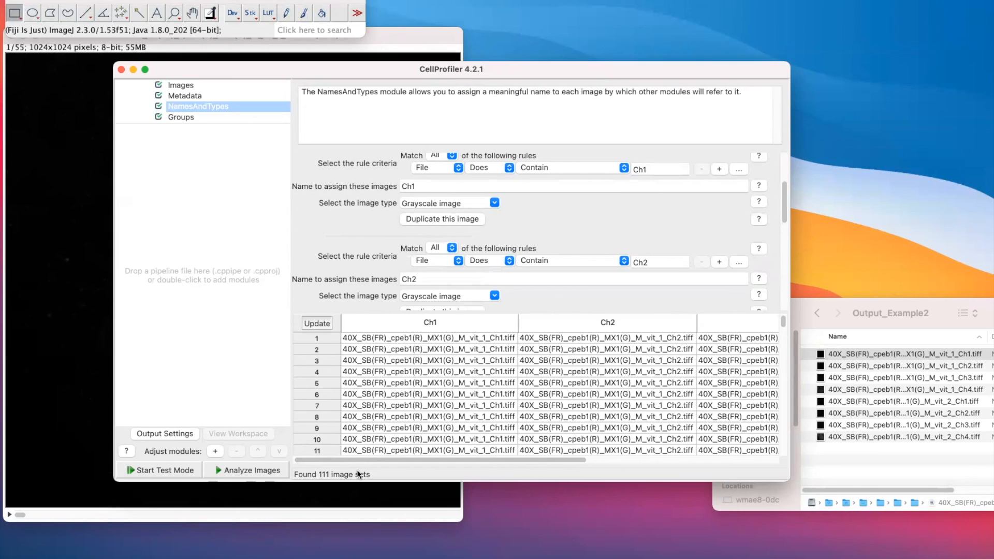
{"action": "left_click_drag", "start_coordinate": [363, 459], "coordinate": [323, 458]}
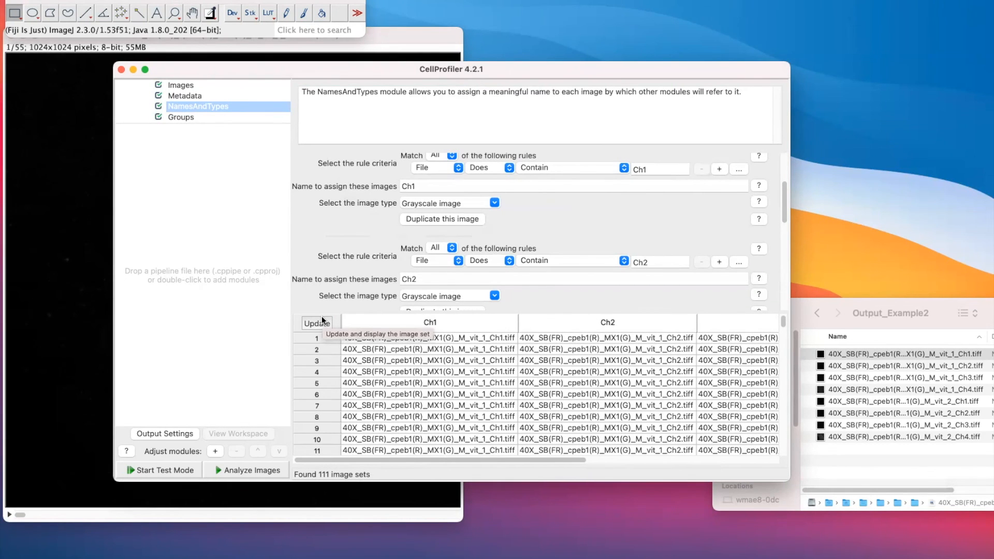